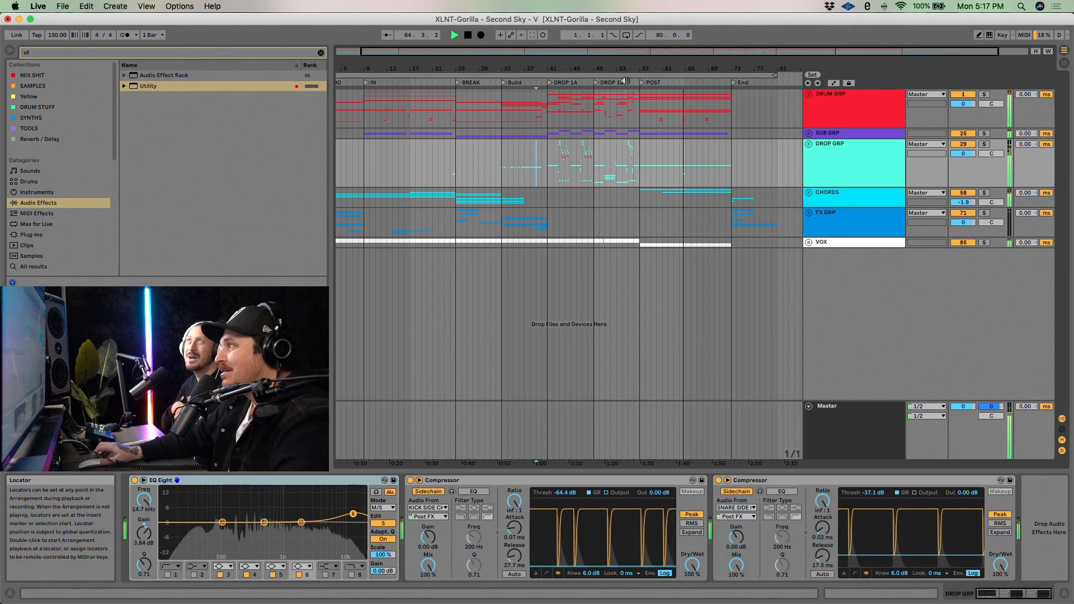
# Play the arrangement from the start of the DROP 1A section at bar 41, and stop after a short listen
pyautogui.press('space')
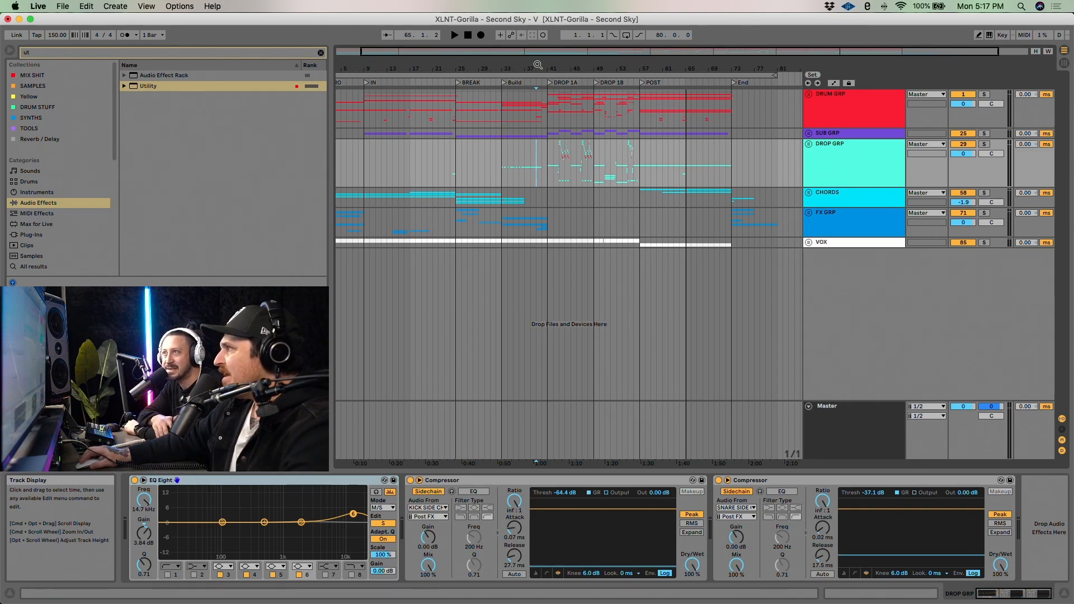
pyautogui.moveTo(548, 69); pyautogui.dragTo(548, 89)
pyautogui.click(547, 165)
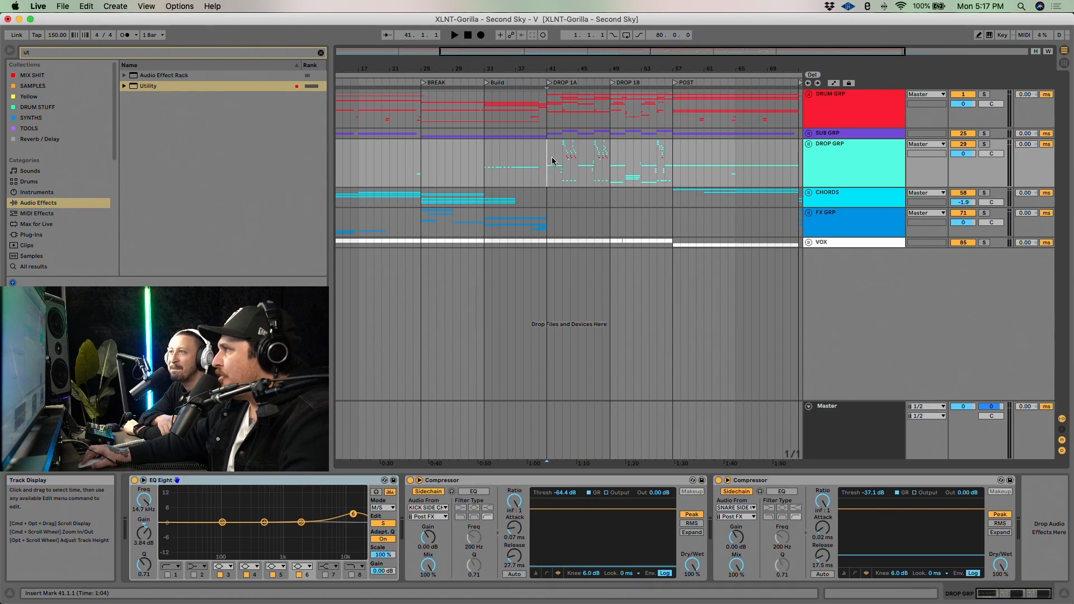
pyautogui.hscroll(2, 555, 155)
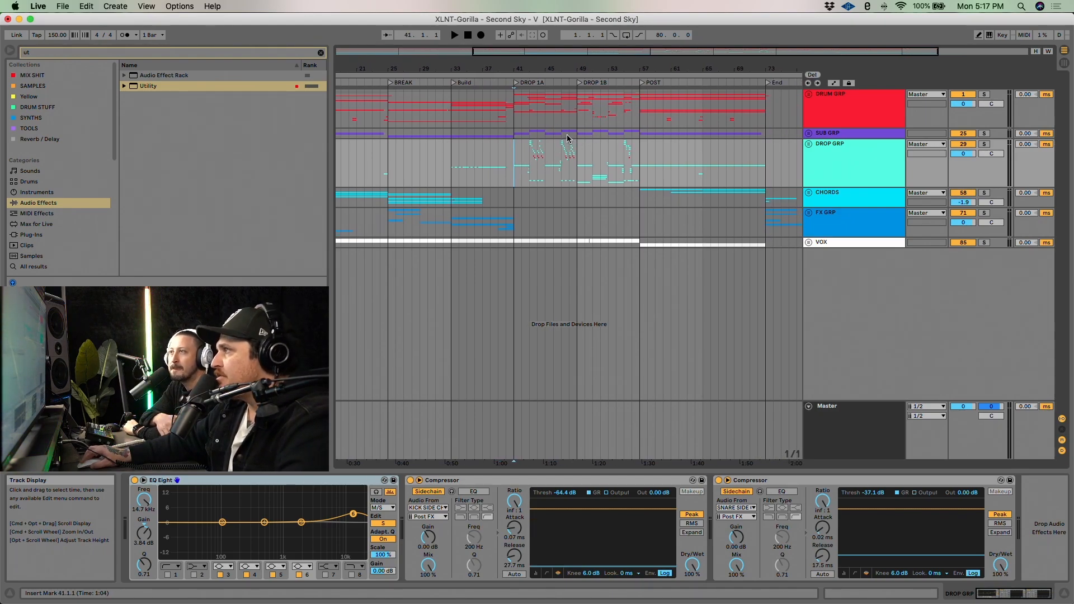
pyautogui.press('space')
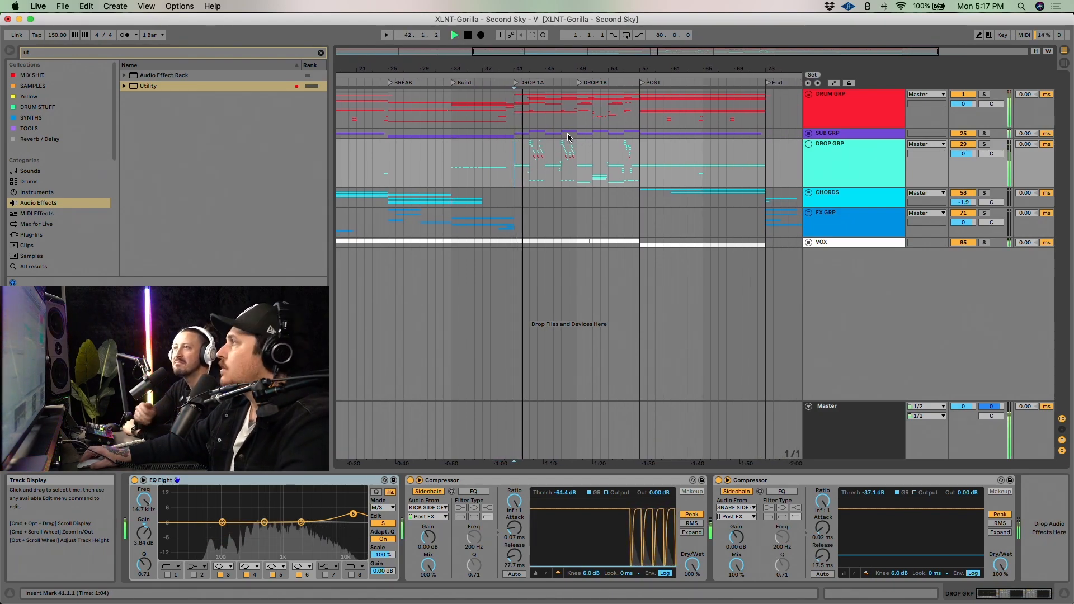
pyautogui.press('space')
# Unfold the DROP GRP group and its BASS 1 subgroup to show the individual bass tracks around bar 43
pyautogui.hscroll(2, 566, 145)
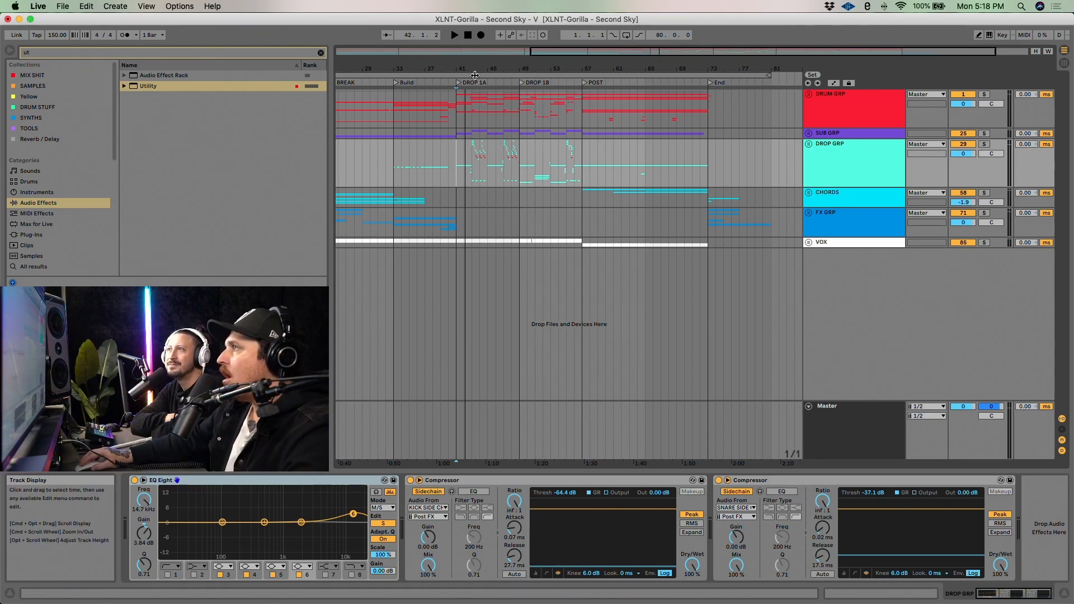
pyautogui.moveTo(473, 69); pyautogui.dragTo(472, 93)
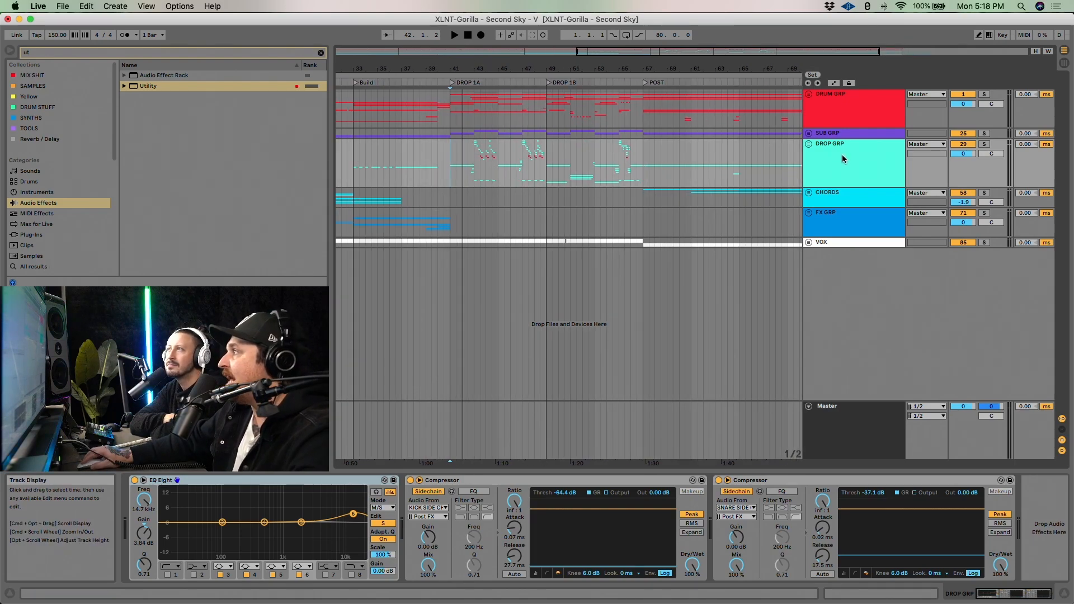
pyautogui.click(808, 144)
pyautogui.scroll(-1, 463, 200)
pyautogui.click(474, 205)
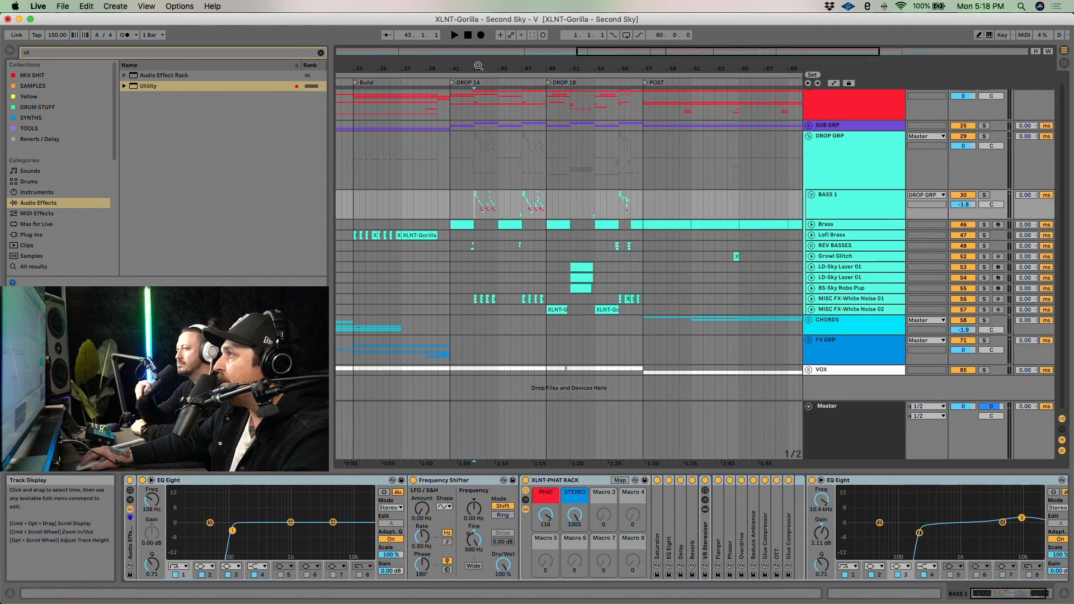
pyautogui.moveTo(479, 68); pyautogui.dragTo(479, 117)
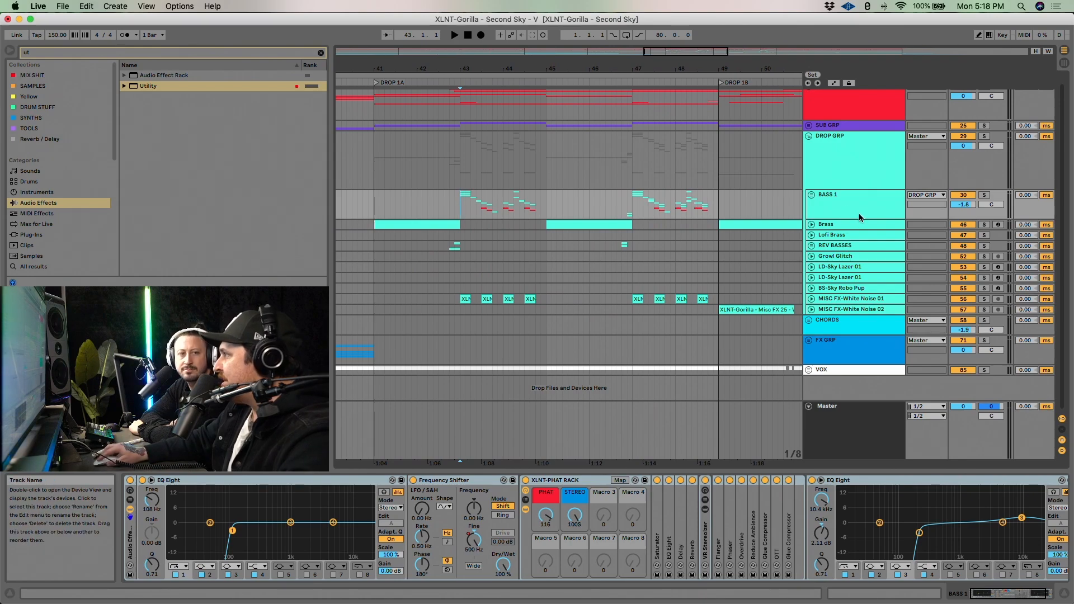
pyautogui.click(810, 195)
pyautogui.scroll(-5, 795, 213)
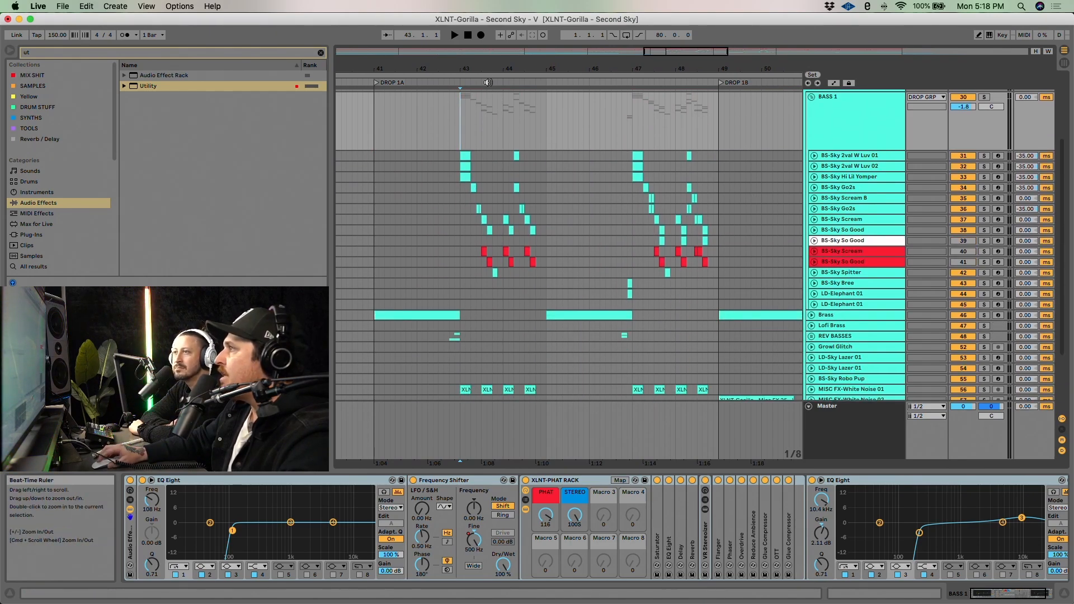
pyautogui.moveTo(483, 69); pyautogui.dragTo(484, 112)
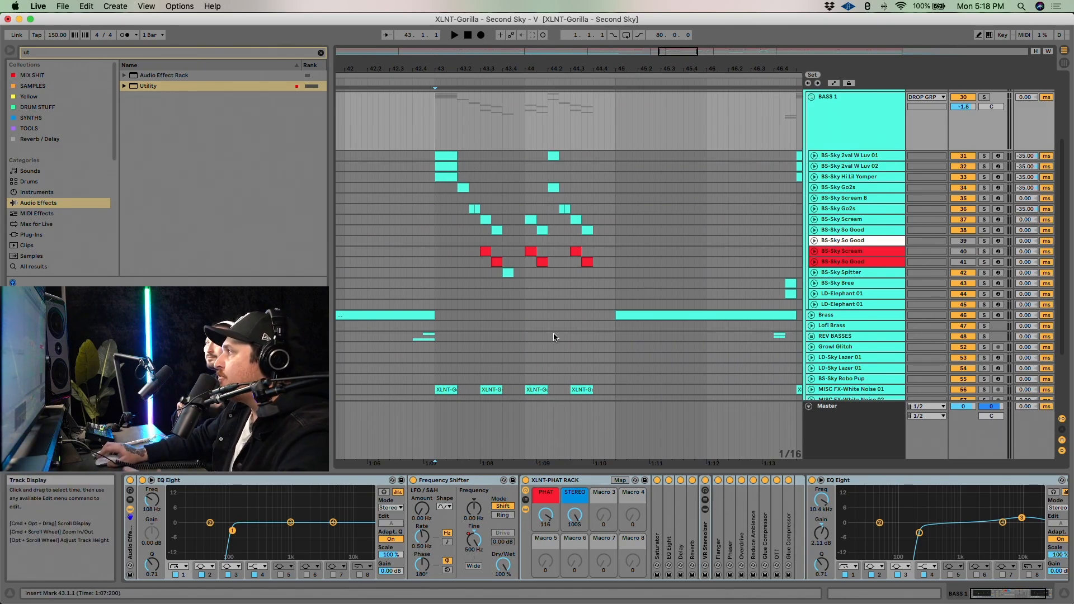
# Select the BS-Sky Scream clip at 43.3 and unfold its track
pyautogui.click(485, 220)
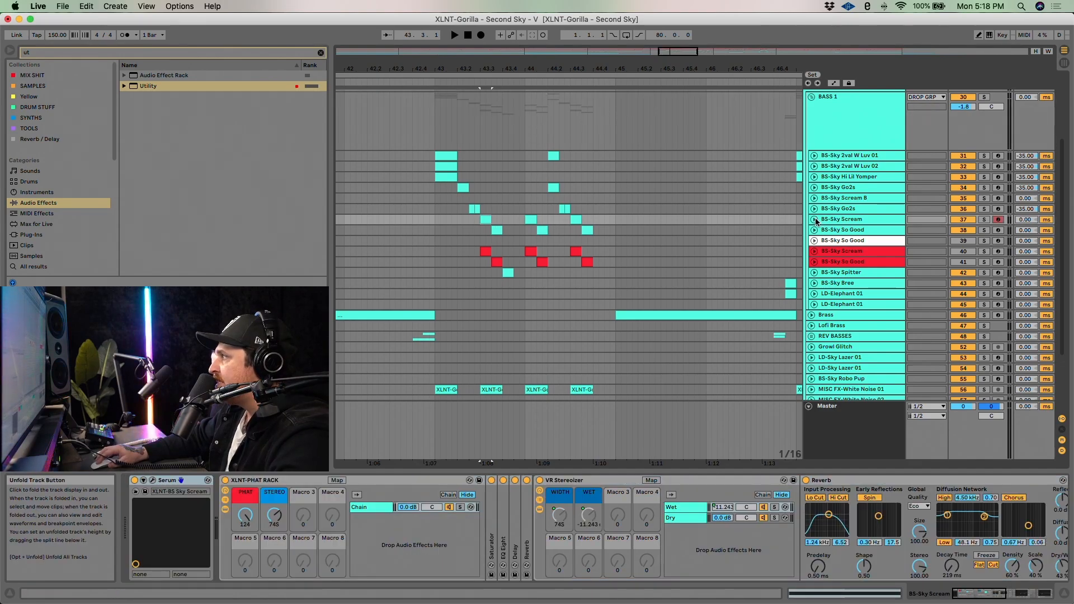
pyautogui.click(814, 219)
pyautogui.click(827, 228)
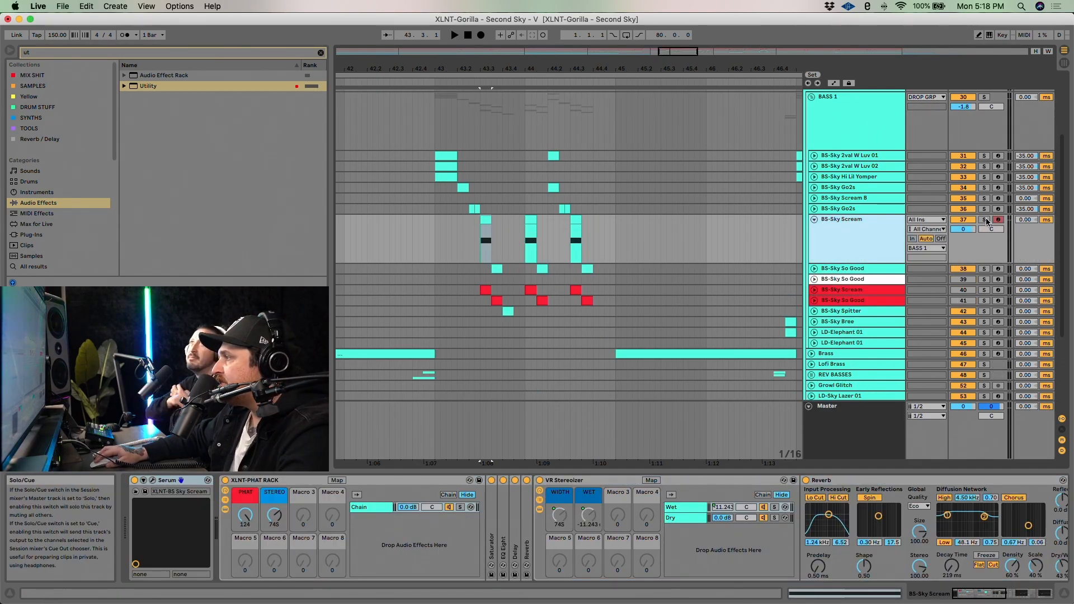
# Audition the BS-Sky Scream track soloed from 43.3, adding the first BS-Sky So Good track to the solo, and clear the solos
pyautogui.click(984, 220)
pyautogui.press('space')
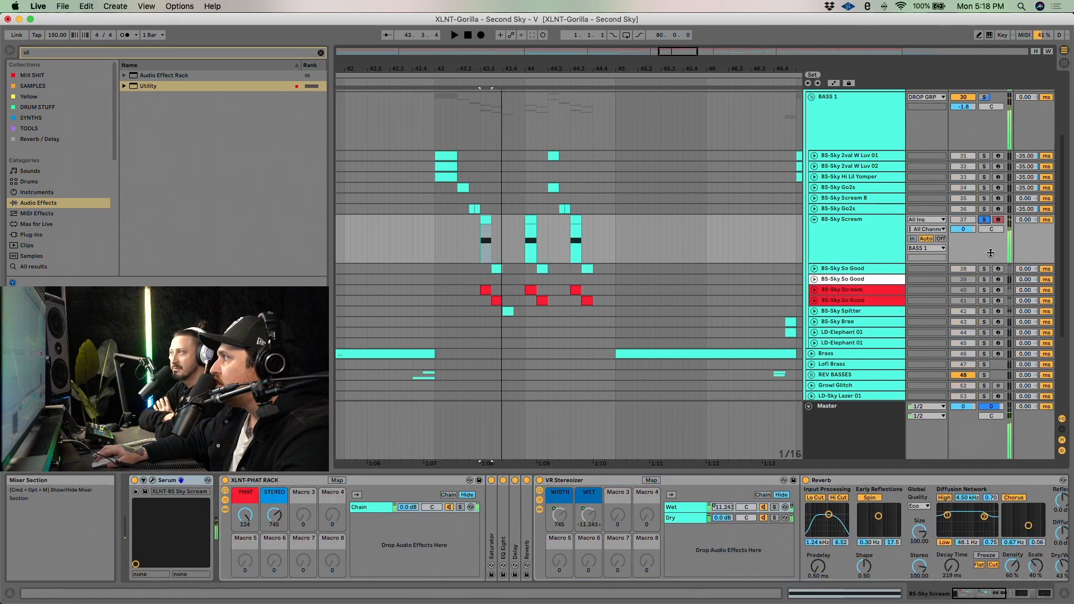
pyautogui.click(986, 270)
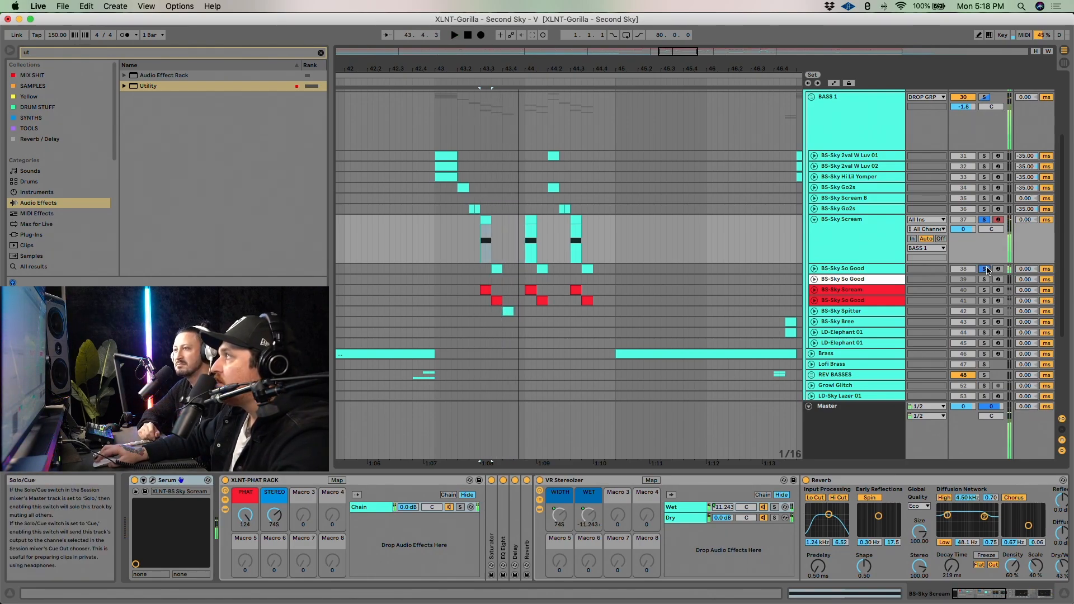
pyautogui.click(985, 270)
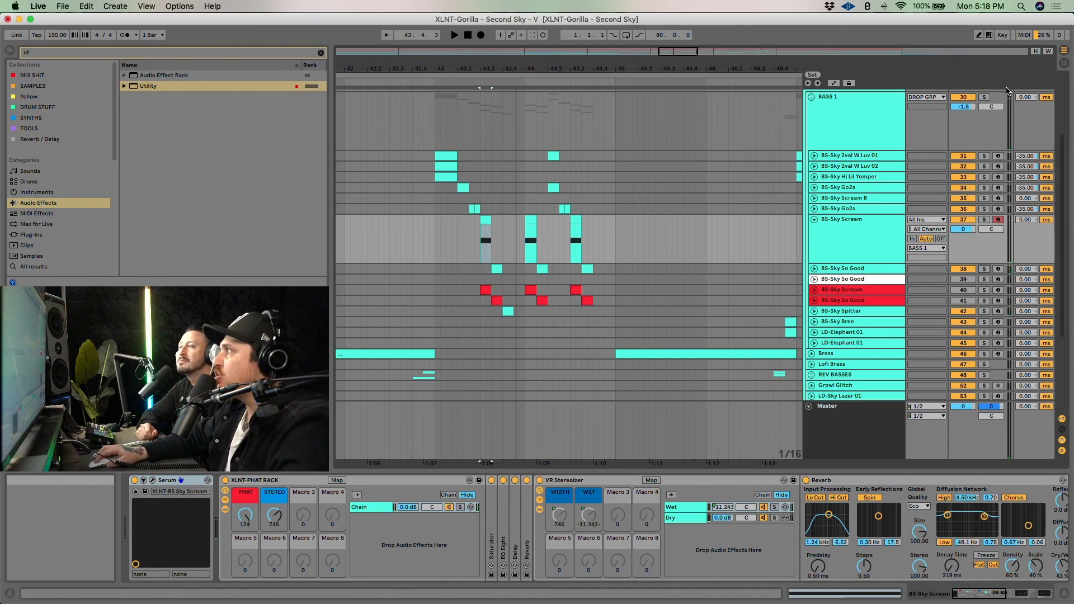
# Solo the BASS 1 group and play it from bar 43
pyautogui.click(983, 96)
pyautogui.click(433, 134)
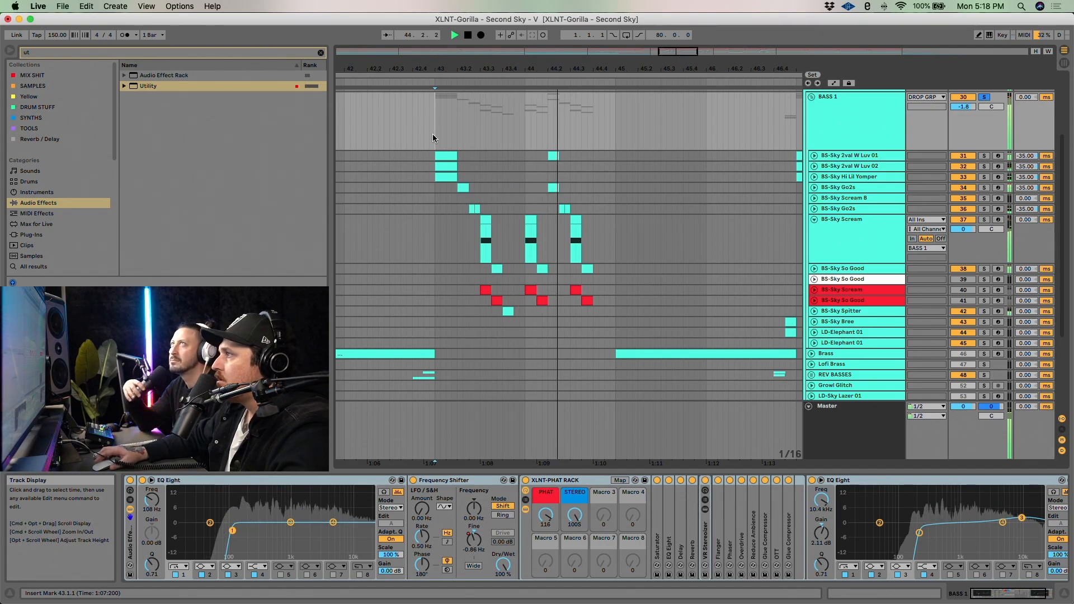
pyautogui.press('space')
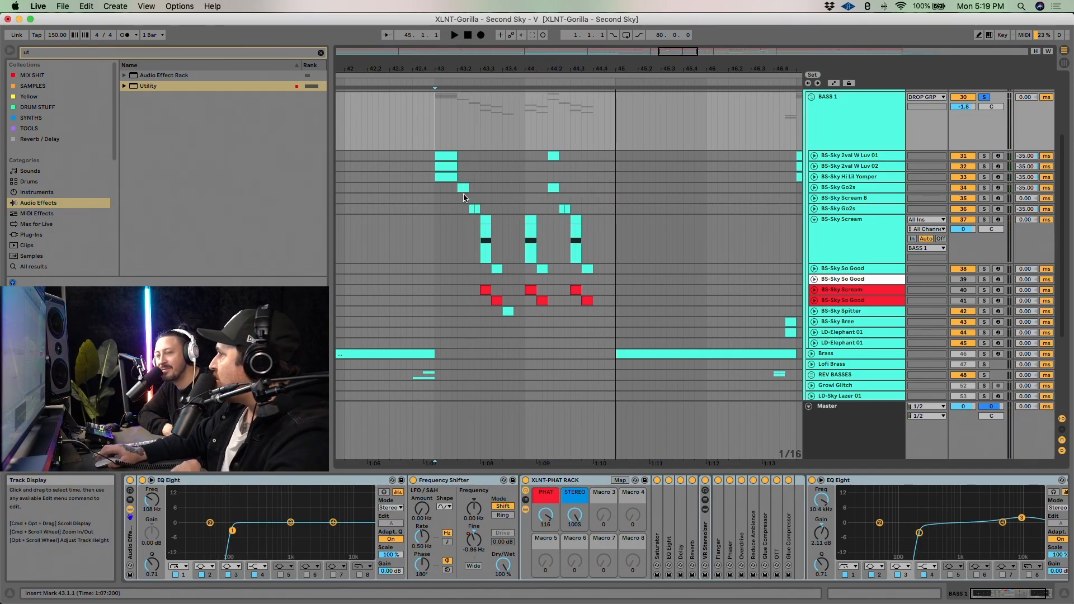
# Unfold the upper BS-Sky Go2s track and play the bass pattern from the BS-Sky Scream clip at 43.3
pyautogui.click(815, 187)
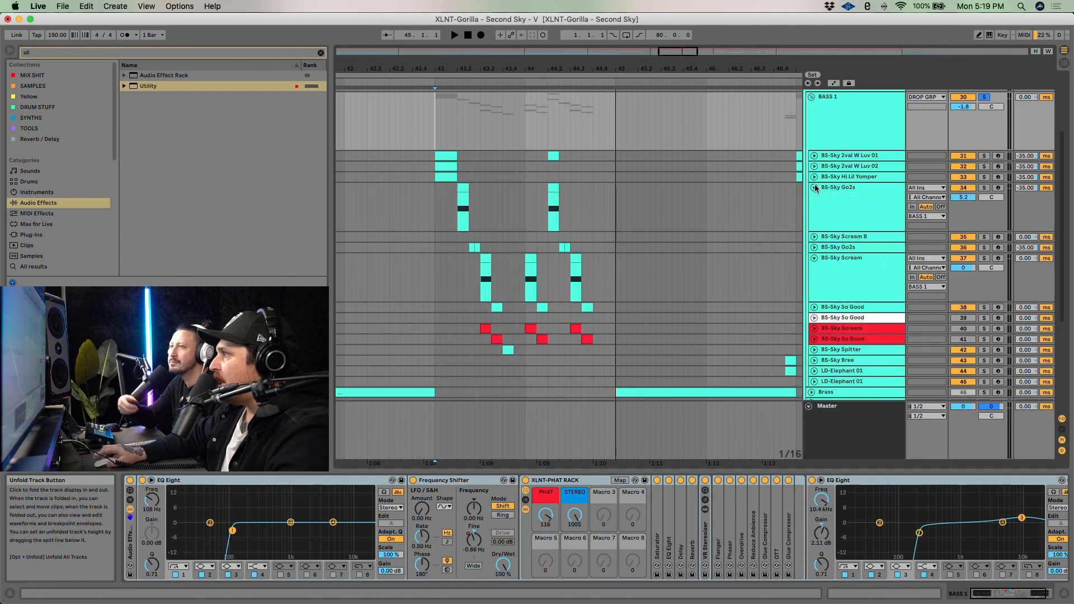
pyautogui.moveTo(472, 69); pyautogui.dragTo(470, 149)
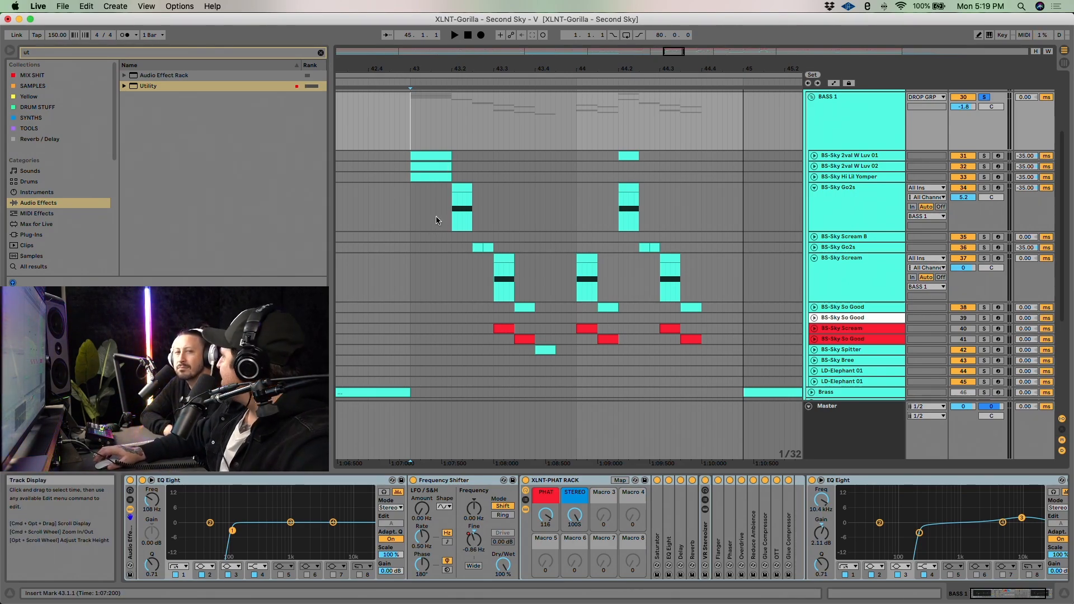
pyautogui.click(465, 189)
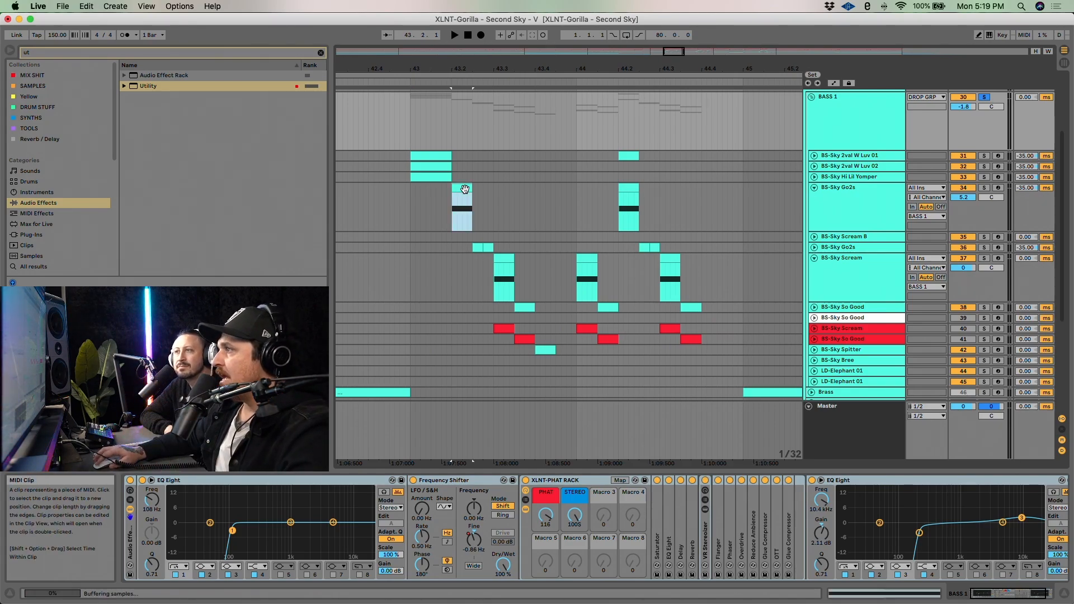
pyautogui.click(504, 263)
pyautogui.press('space')
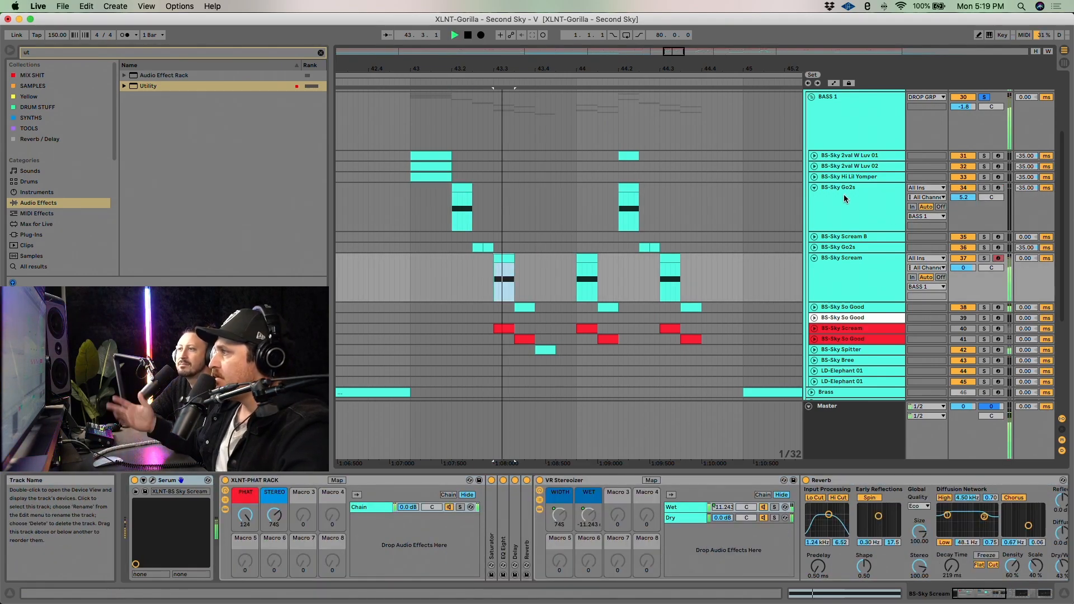
pyautogui.press('space')
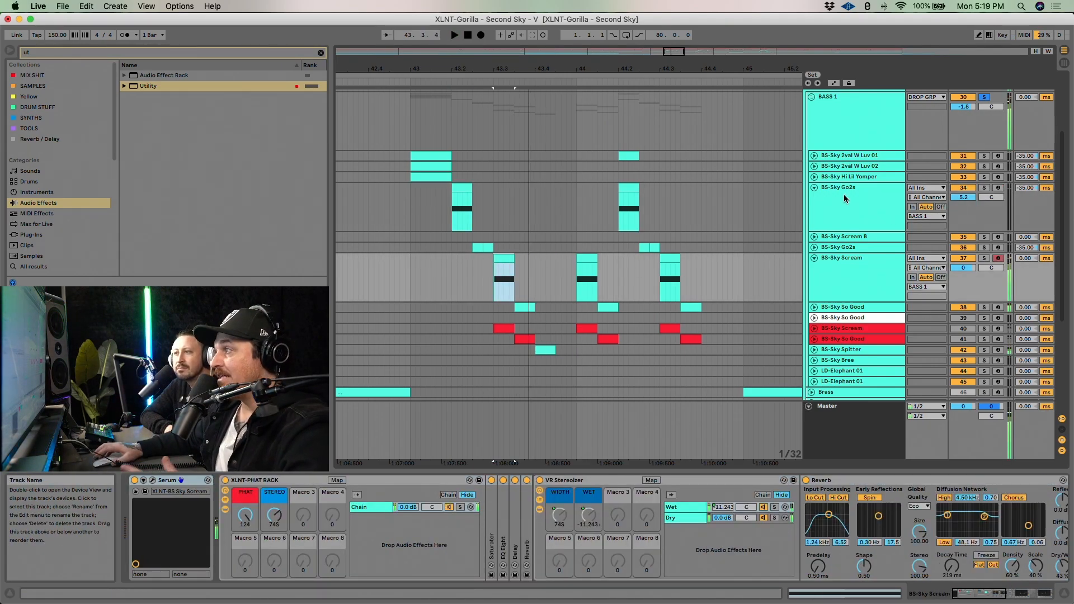
# Unfold the BS-Sky Spitter track, solo it and play its clip at 43.4
pyautogui.click(814, 350)
pyautogui.click(545, 363)
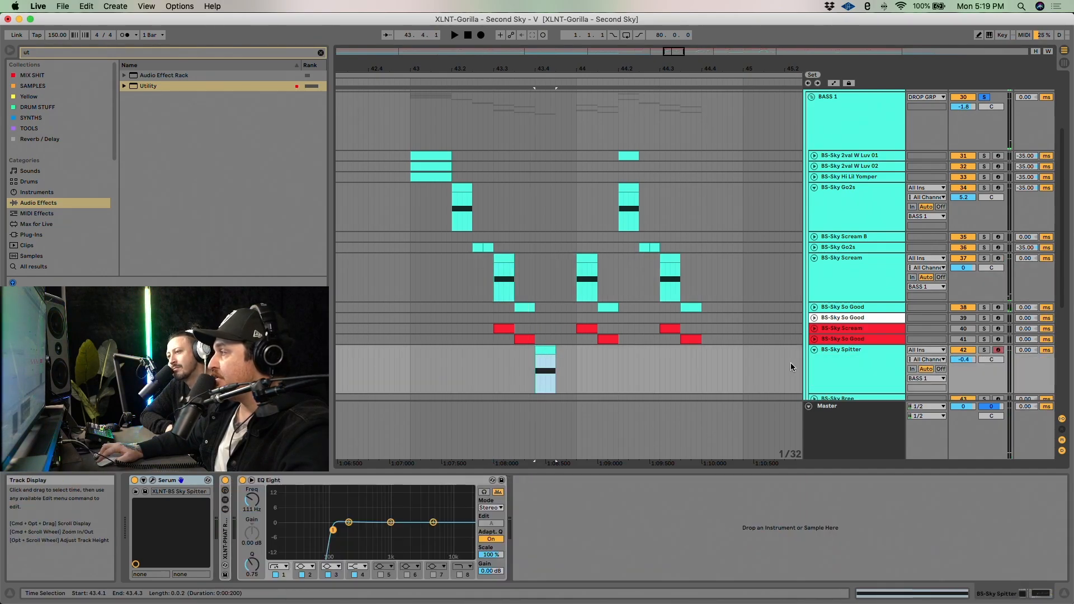
pyautogui.click(984, 350)
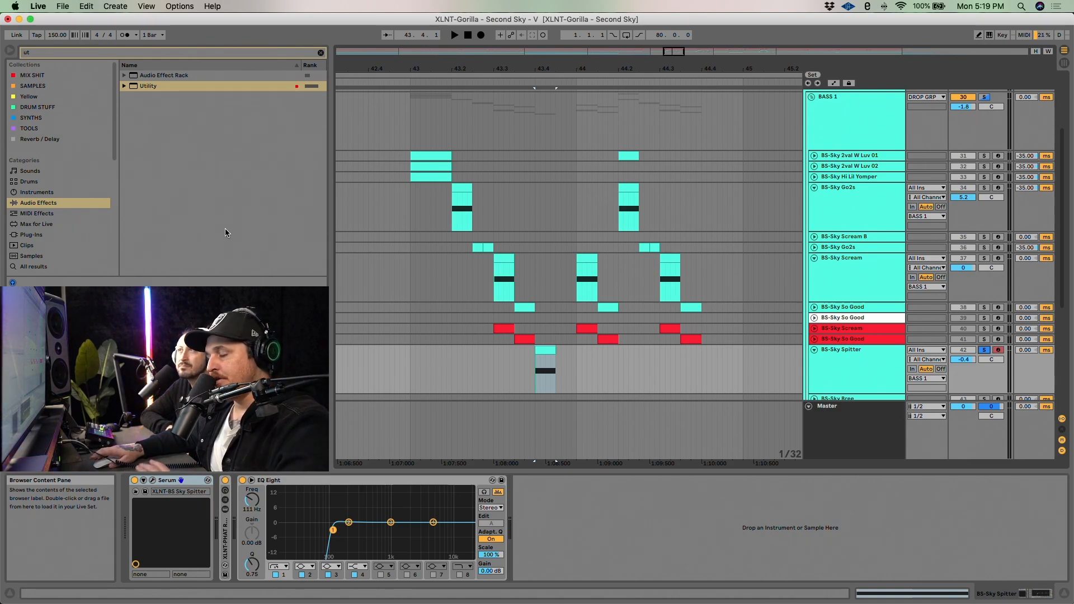
pyautogui.press('space')
pyautogui.press('space')
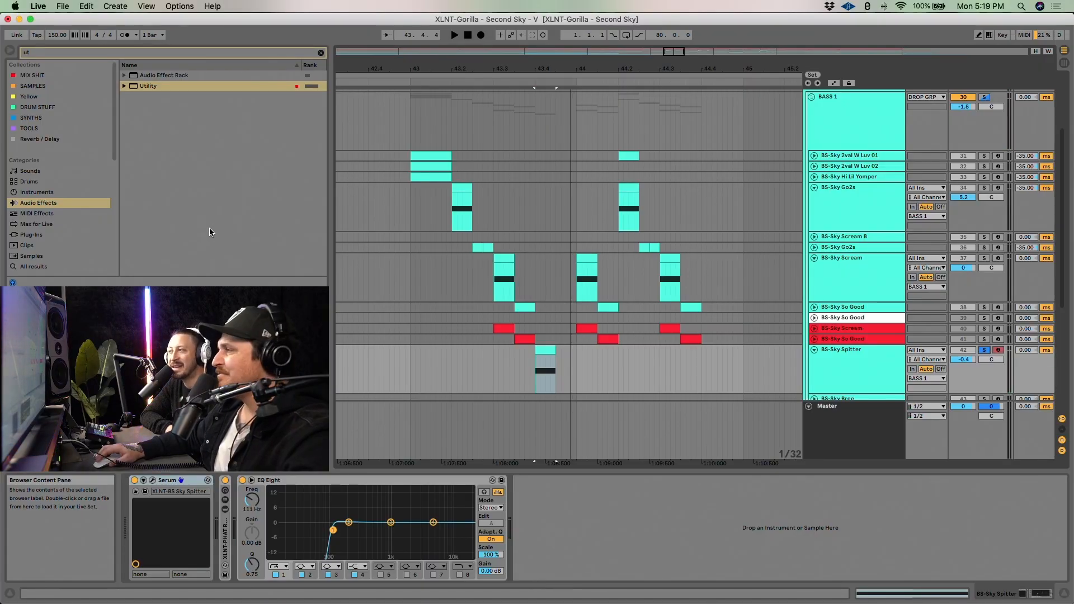
# Fold the BS-Sky Spitter track and select the BS-Sky Scream clip at 43.3
pyautogui.click(503, 266)
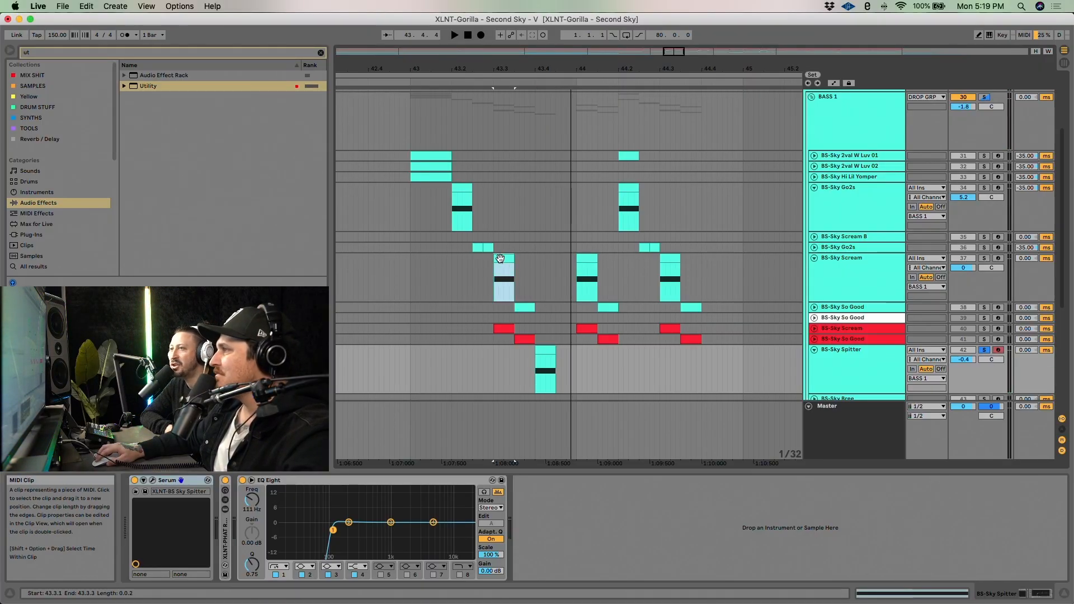
pyautogui.click(815, 350)
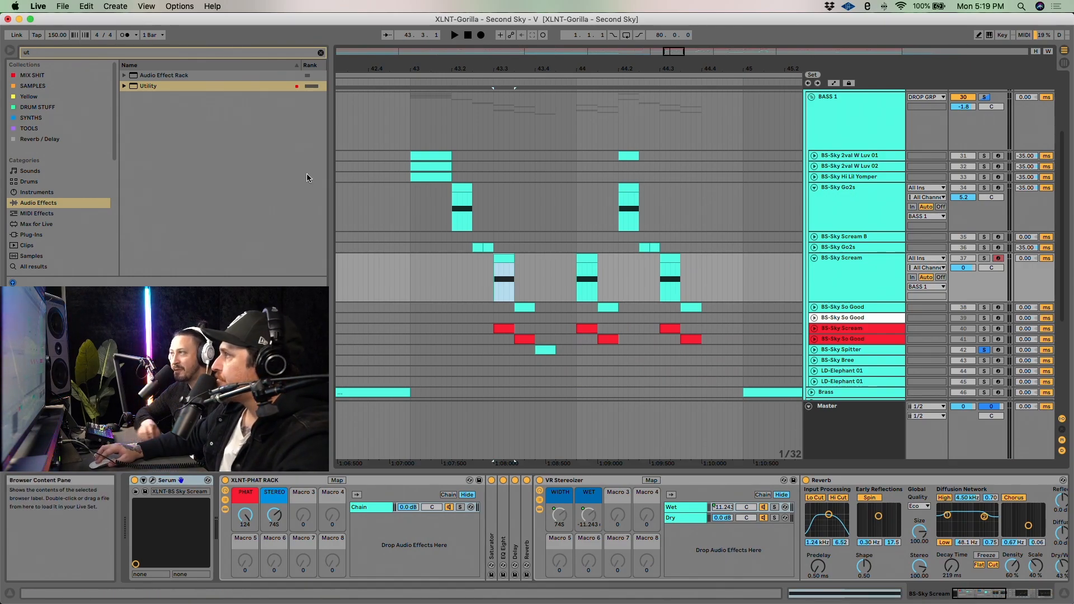
pyautogui.moveTo(515, 463); pyautogui.dragTo(515, 467)
pyautogui.moveTo(514, 69); pyautogui.dragTo(515, 87)
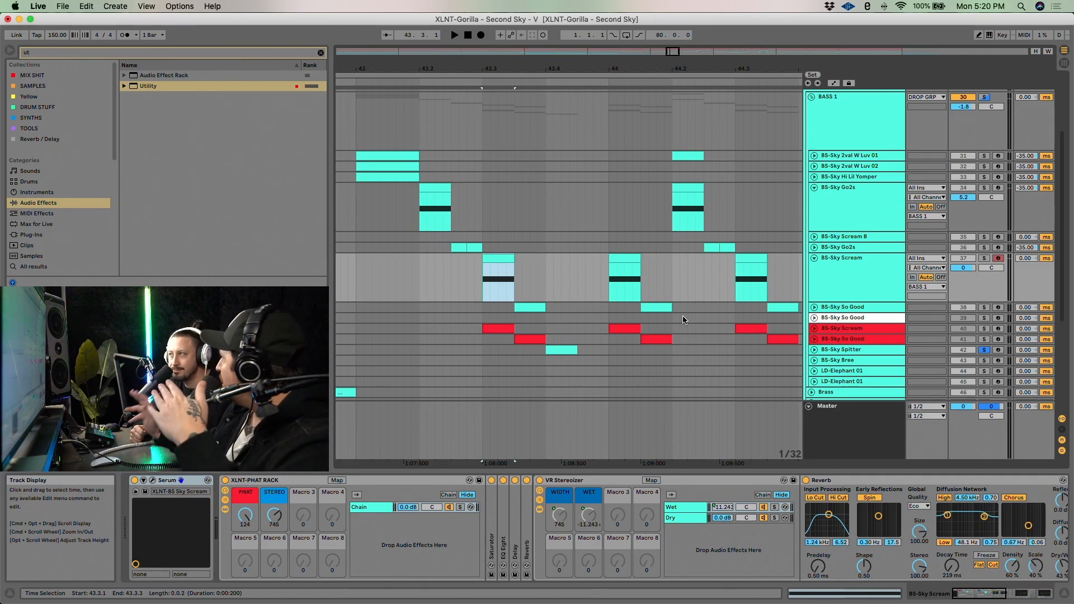
pyautogui.click(847, 273)
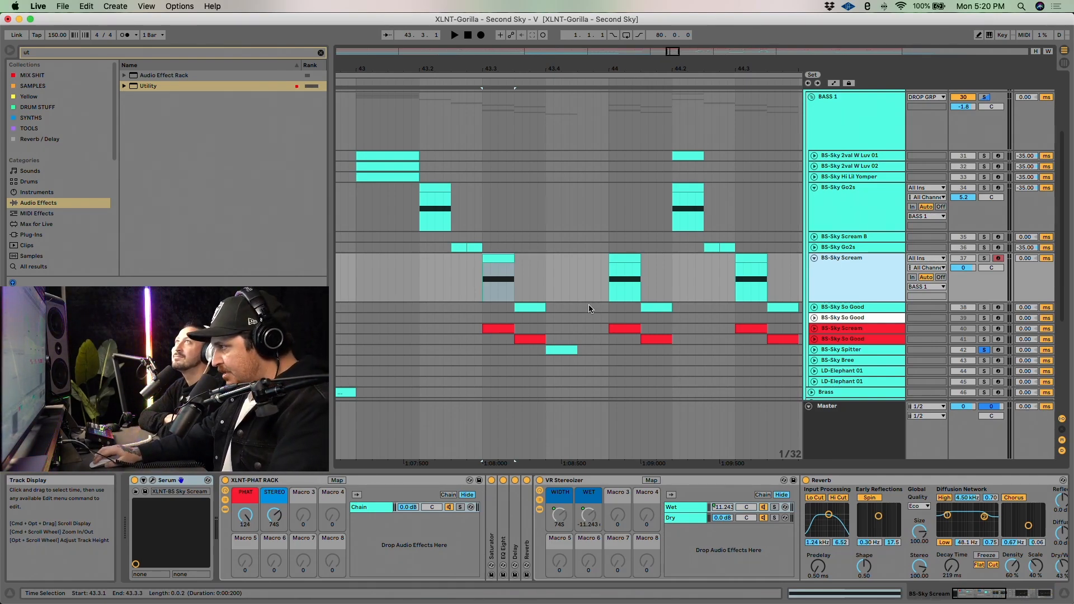
pyautogui.click(492, 259)
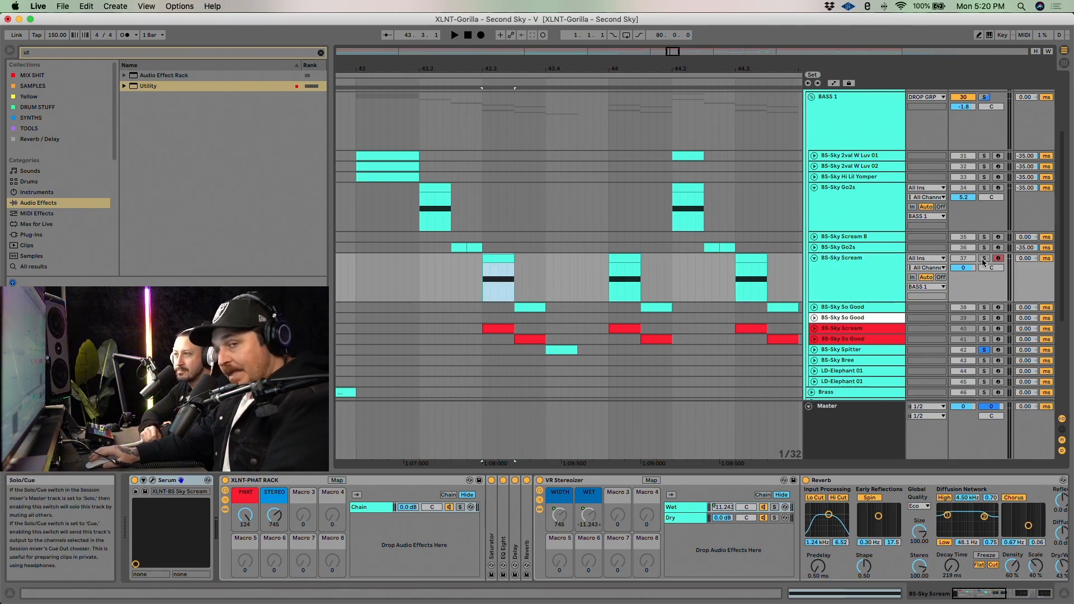
# Solo the BS-Sky Scream track, play it from 43.3 and select the track
pyautogui.scroll(1, 983, 262)
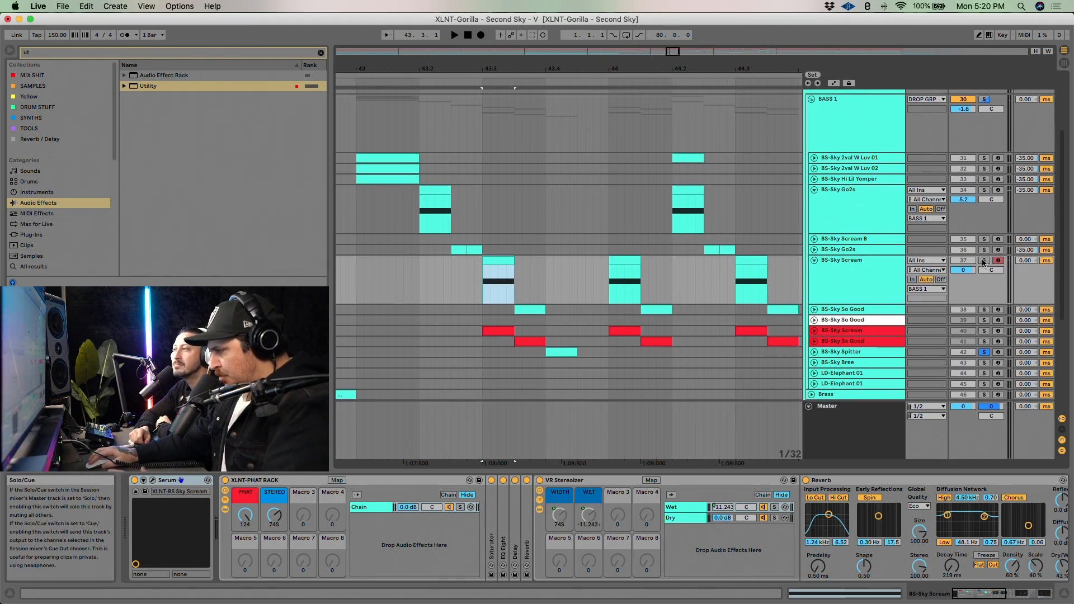
pyautogui.click(984, 261)
pyautogui.press('space')
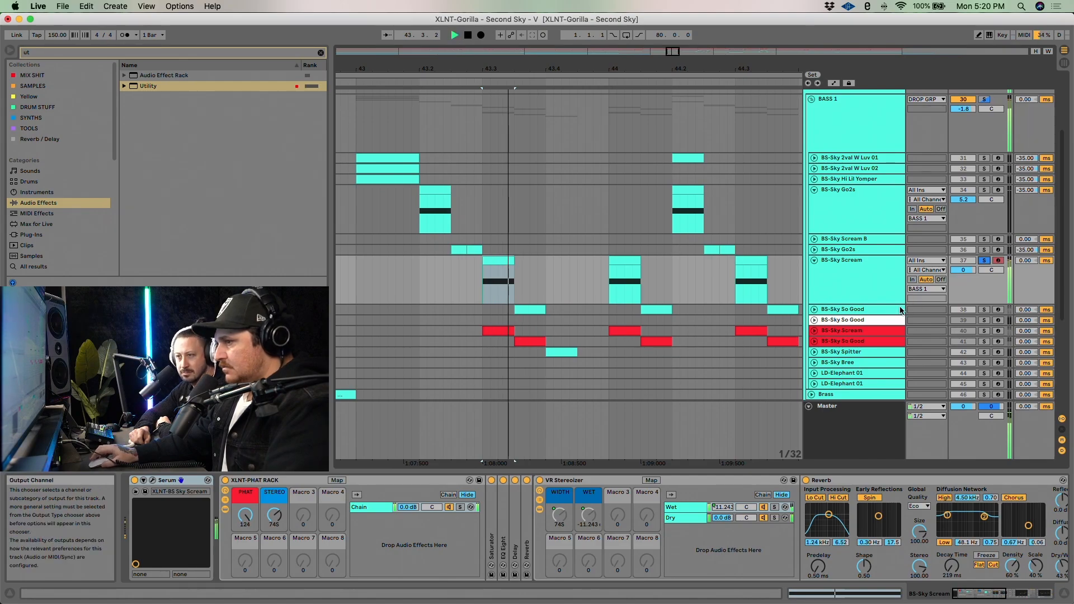
pyautogui.press('space')
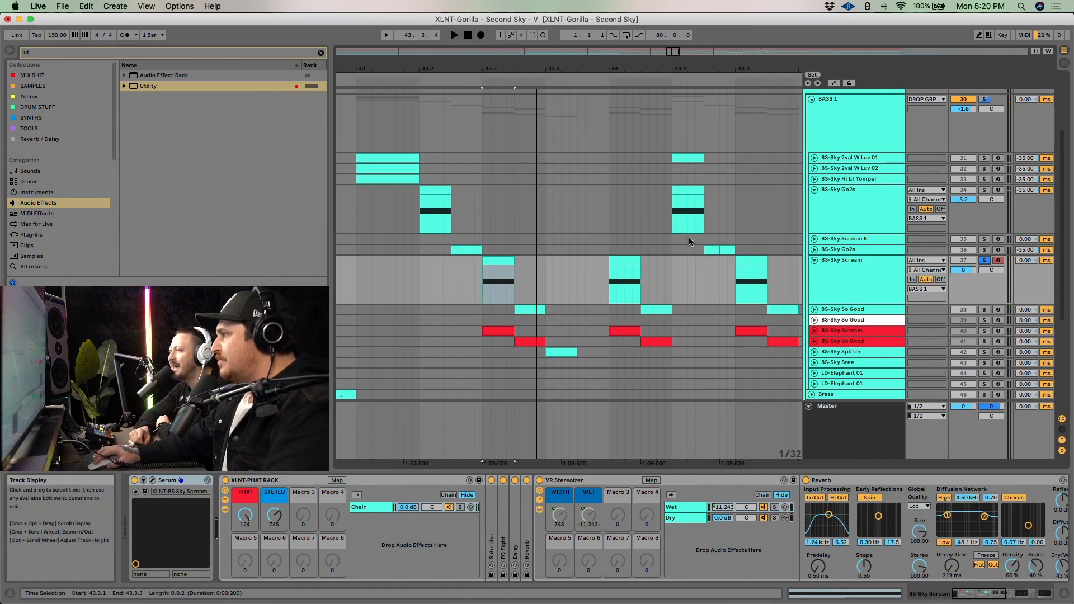
pyautogui.moveTo(611, 70); pyautogui.dragTo(614, 68)
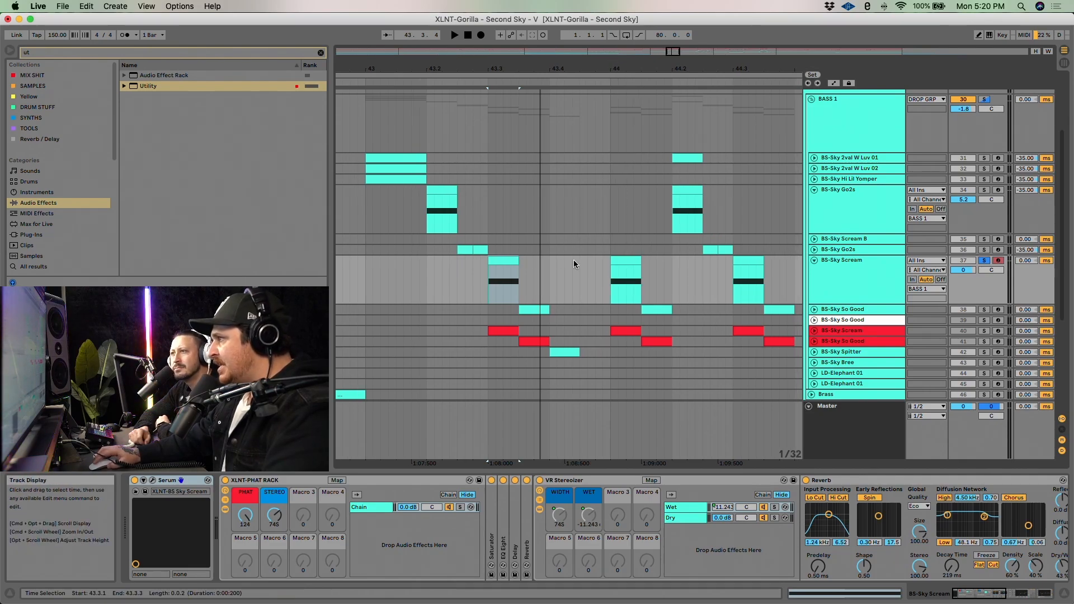
pyautogui.click(856, 279)
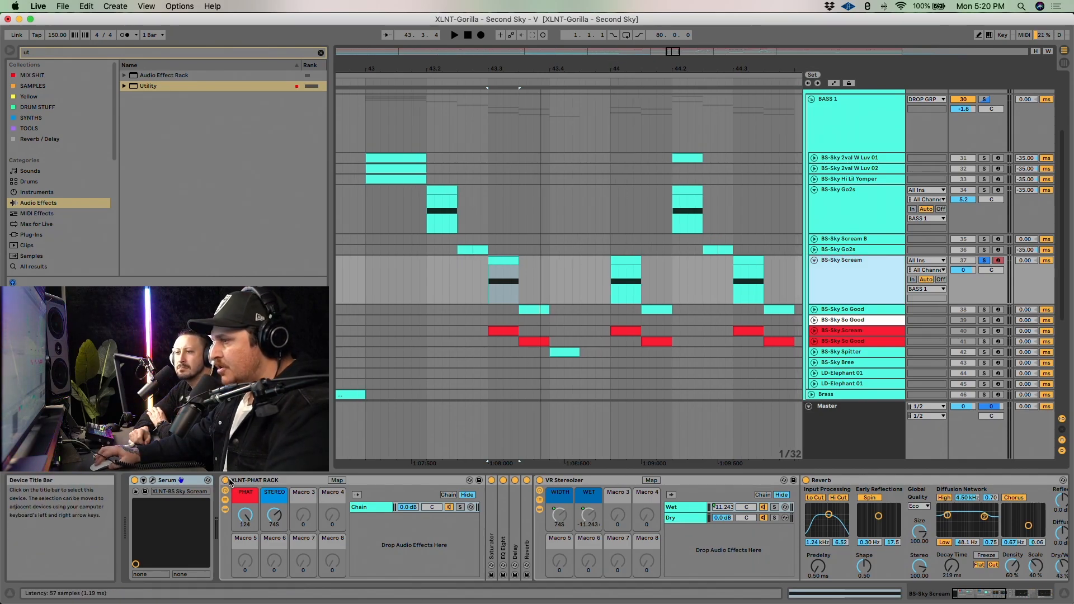
# Unfold and solo the red BS-Sky Scream track, select its clip at 43.3 and open its Serum instrument
pyautogui.click(814, 331)
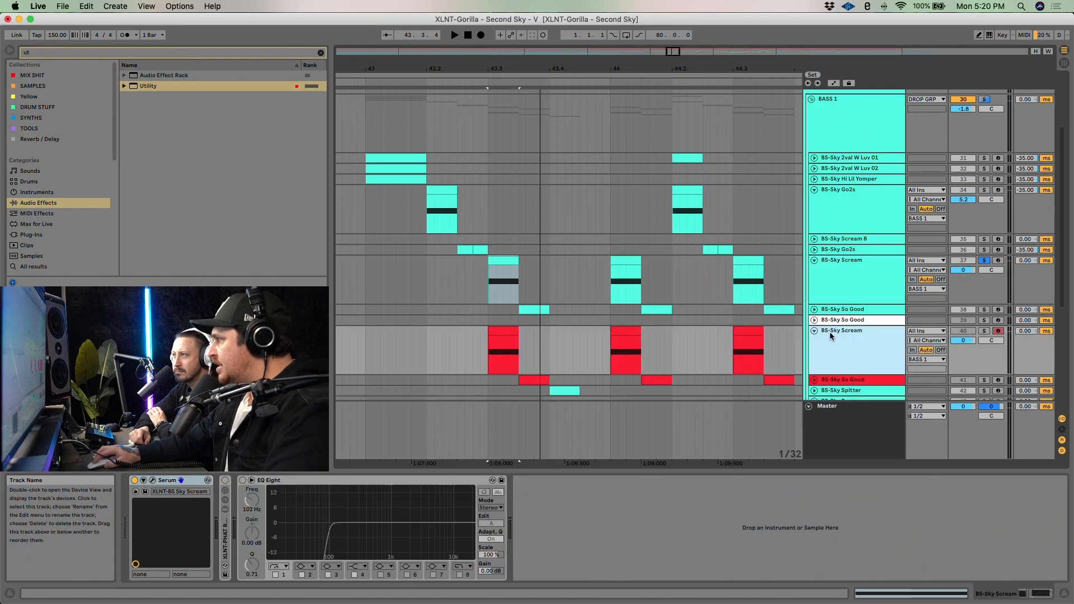
pyautogui.click(984, 331)
pyautogui.click(503, 341)
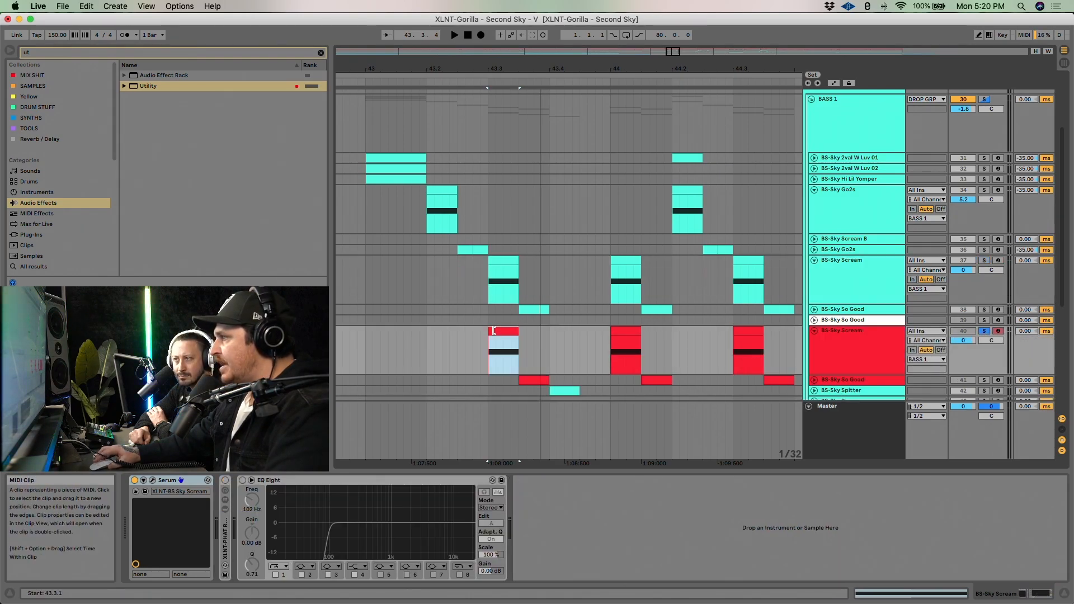
pyautogui.click(152, 480)
pyautogui.moveTo(600, 66); pyautogui.dragTo(561, 62)
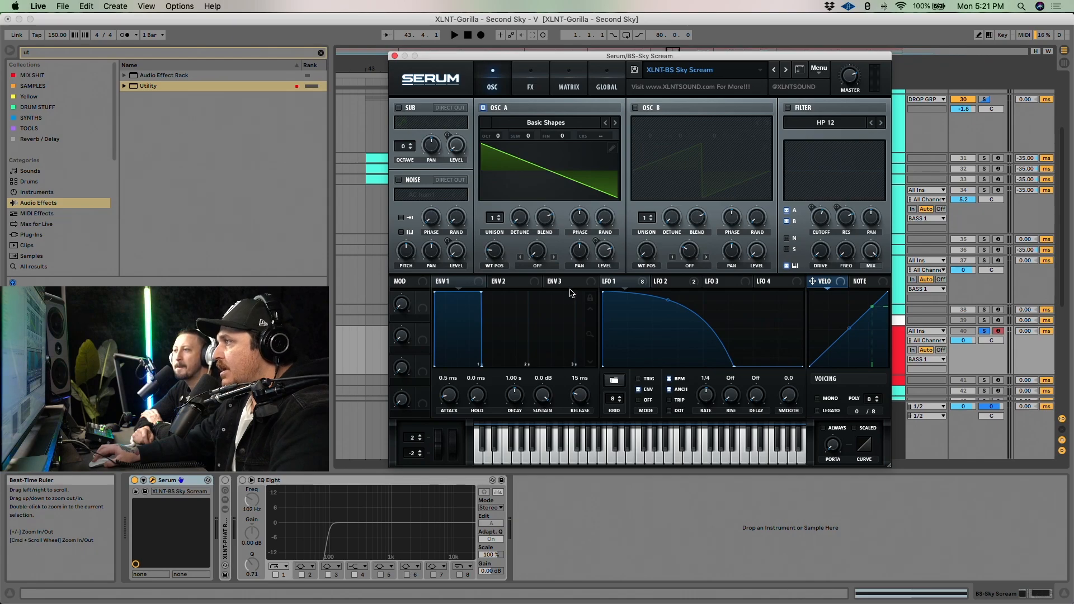
# View LFO 2 and LFO 1, re-enable the bypassed modulation on oscillator A's level and play the clip
pyautogui.moveTo(624, 285)
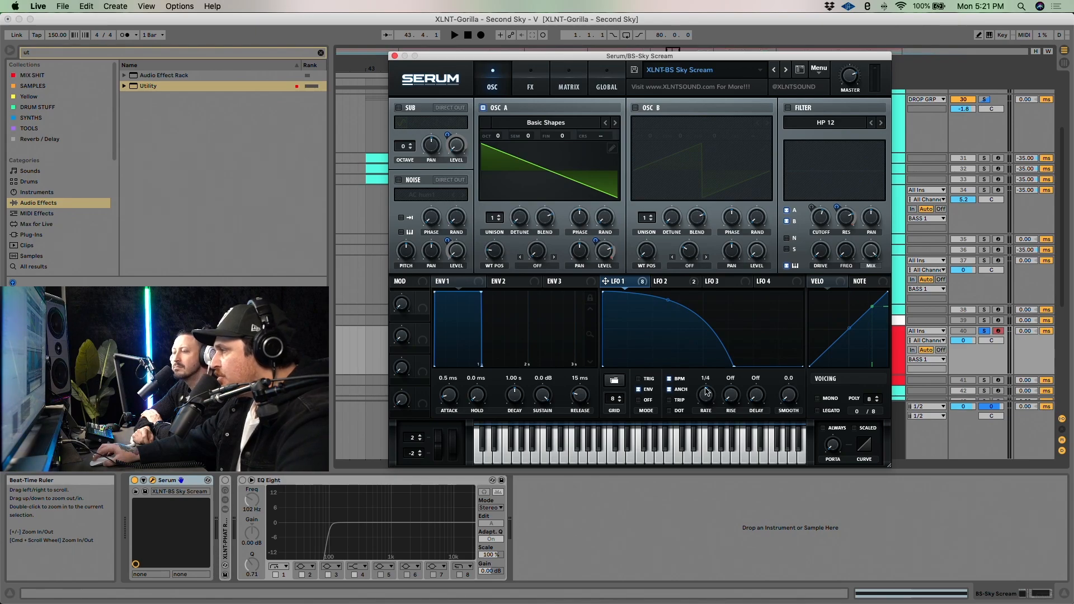
pyautogui.click(668, 281)
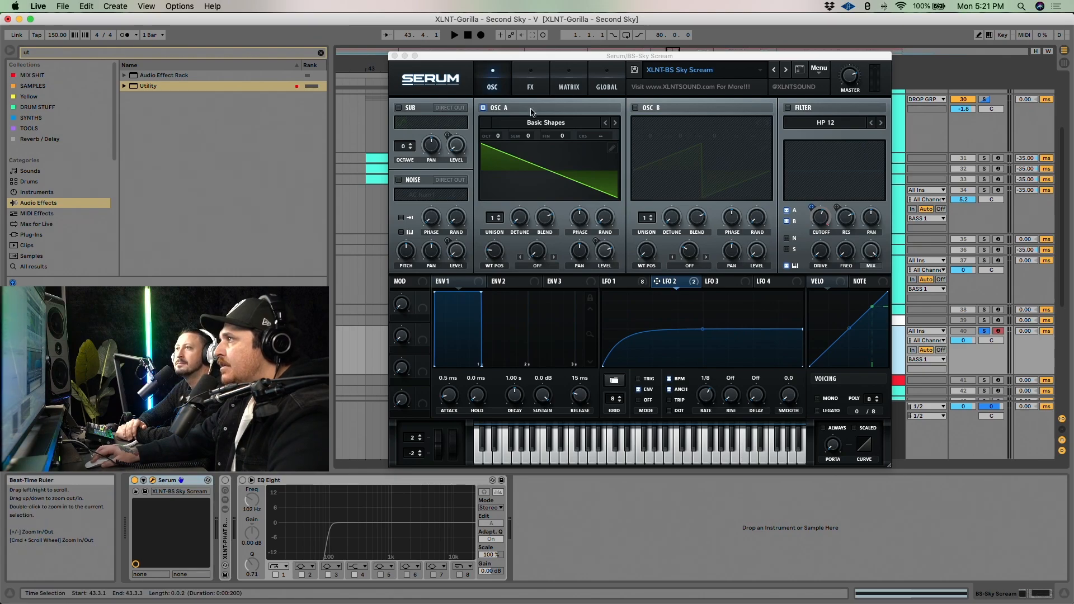
pyautogui.click(611, 253)
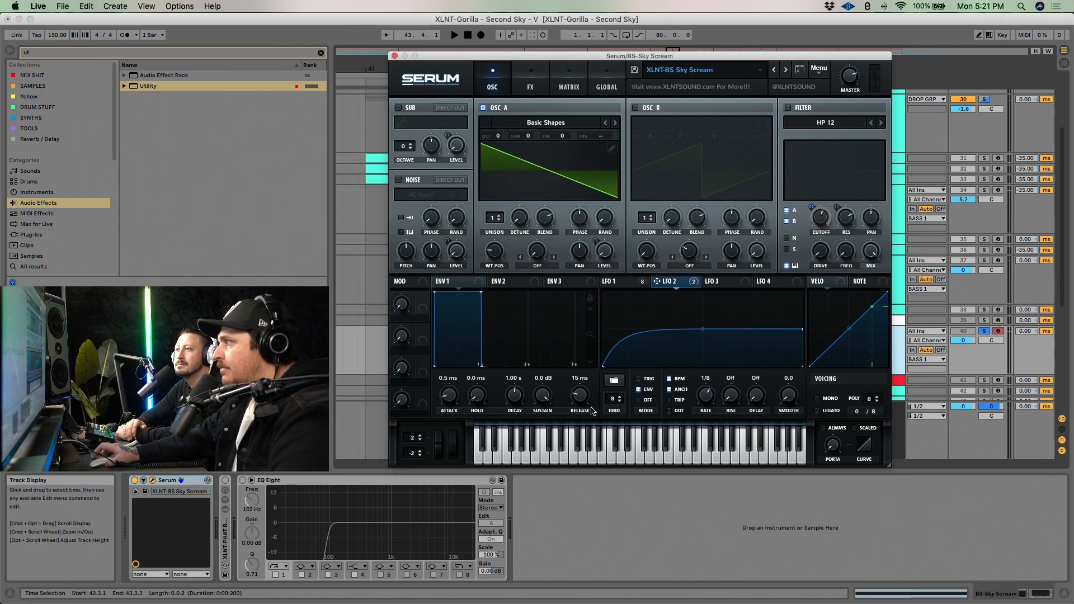
pyautogui.click(642, 288)
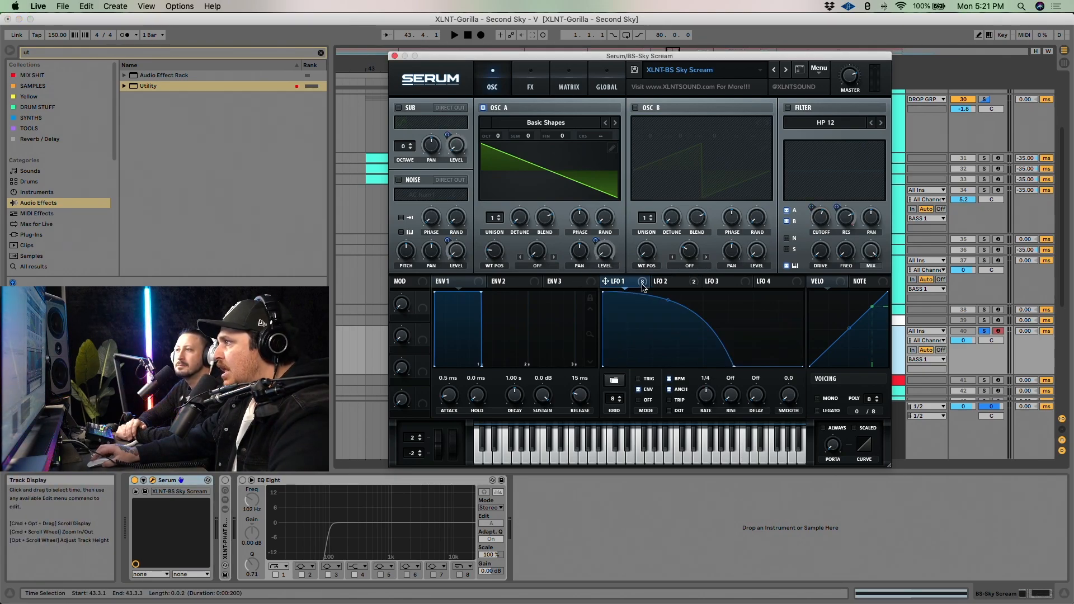
pyautogui.rightClick(599, 244)
pyautogui.click(622, 263)
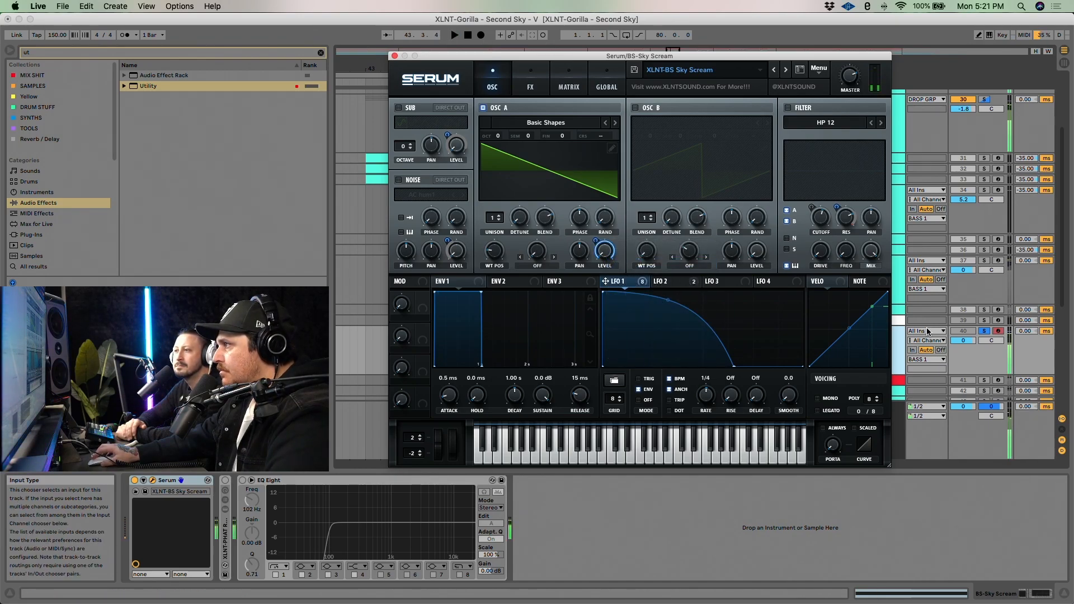
pyautogui.moveTo(655, 60); pyautogui.dragTo(631, 55)
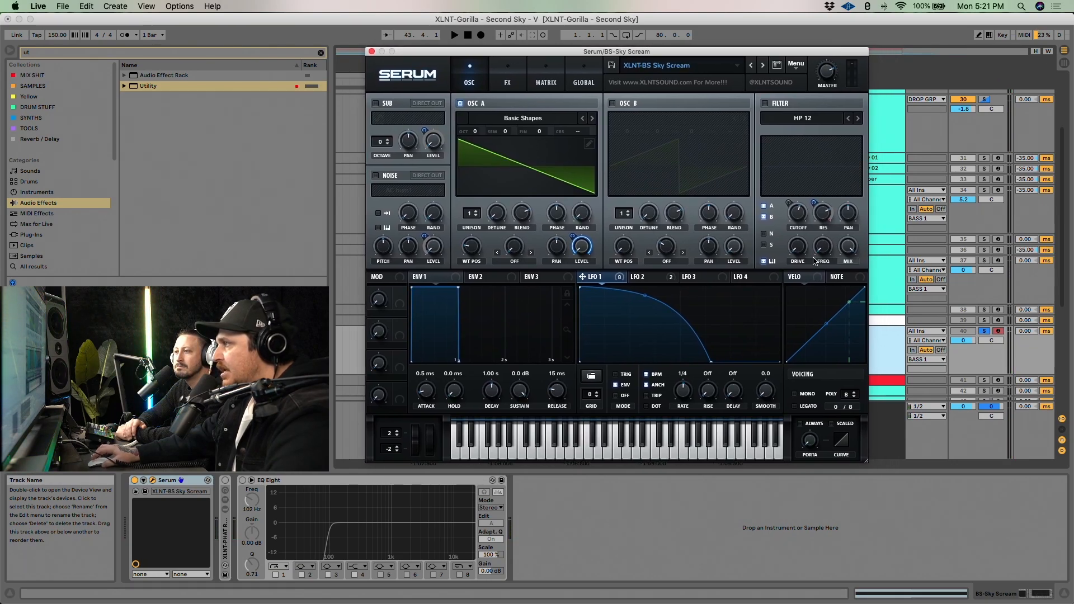
pyautogui.press('space')
pyautogui.press('space')
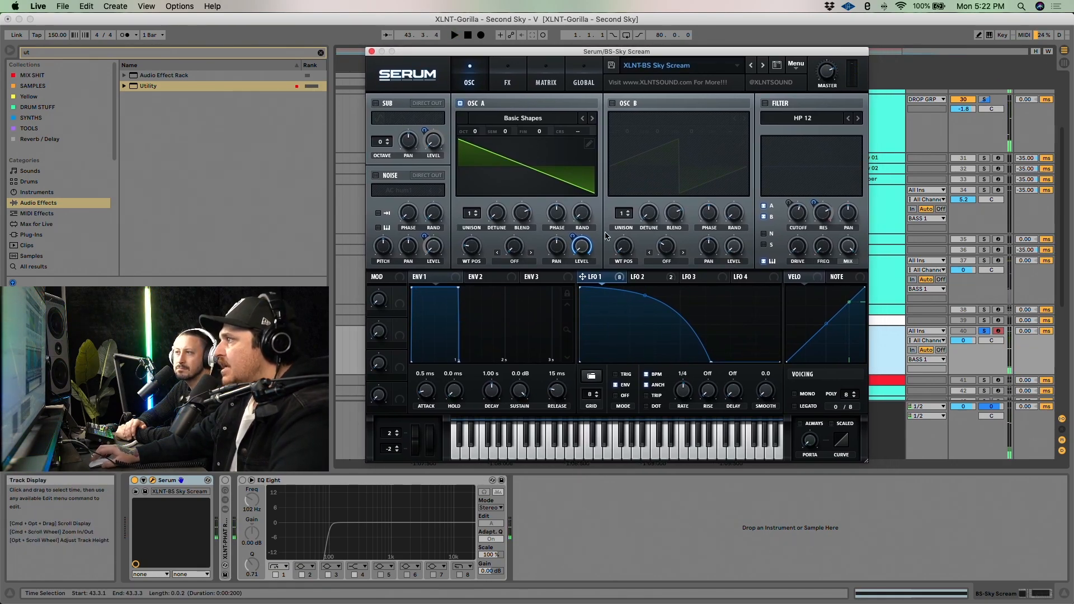
# Turn on Serum's HP 12 filter and view LFO 2 and LFO 1 in turn
pyautogui.click(766, 104)
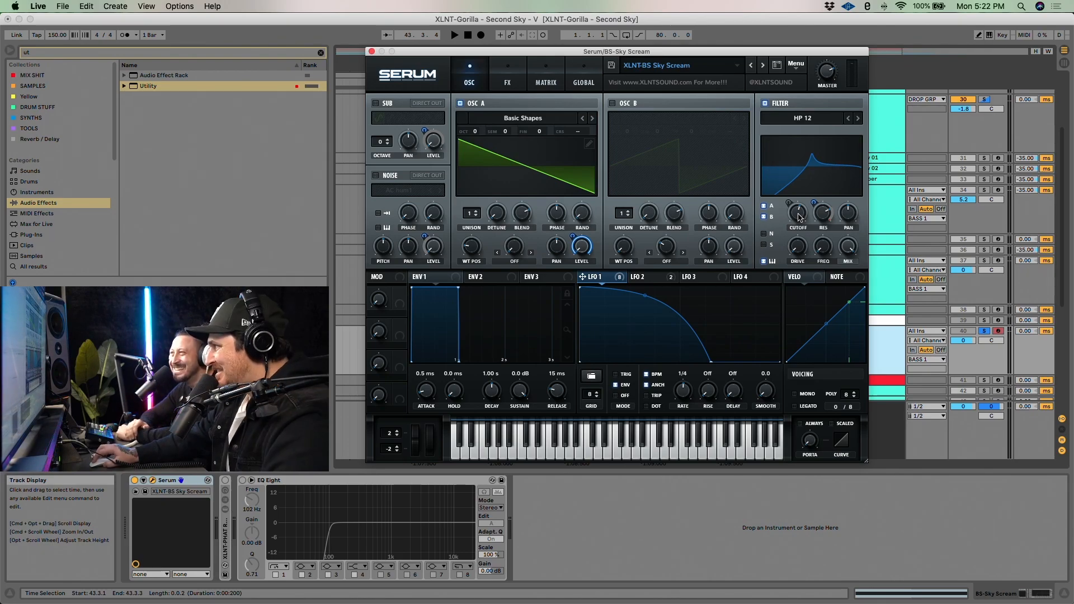
pyautogui.moveTo(799, 217)
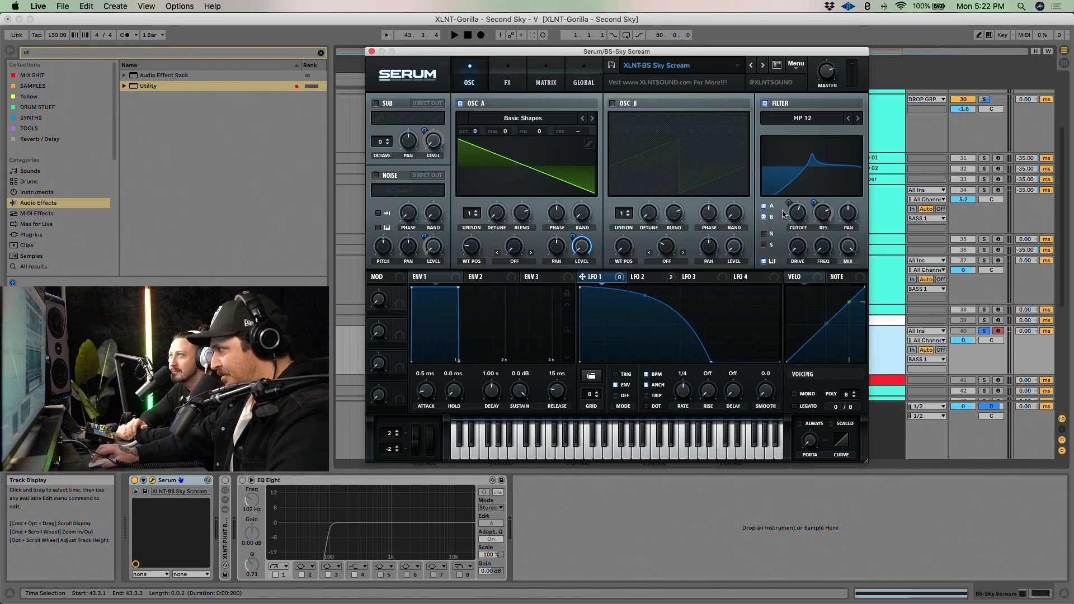
pyautogui.click(638, 278)
pyautogui.click(607, 278)
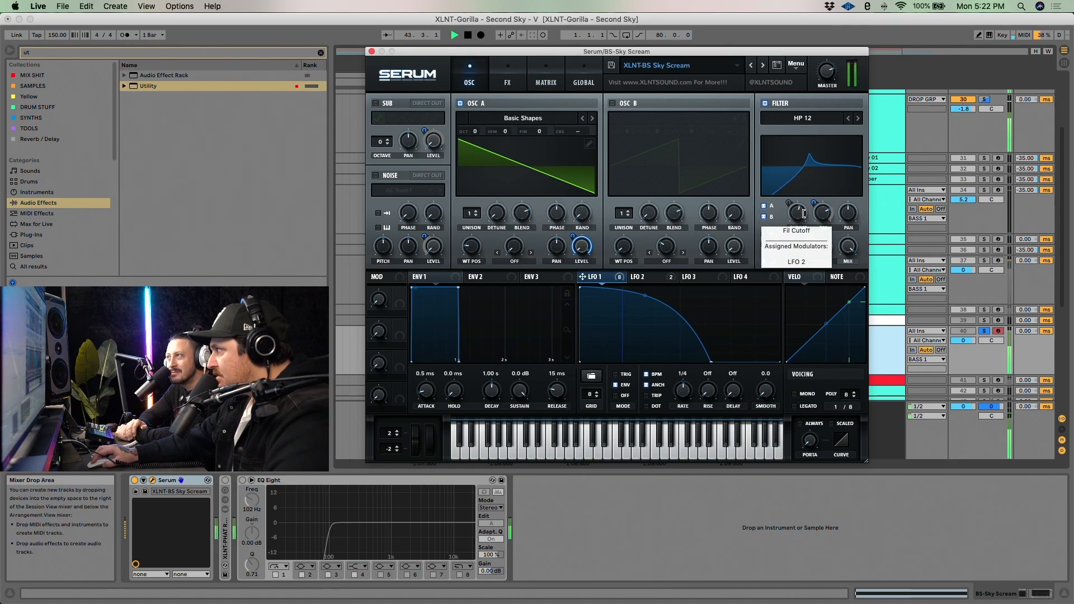
# Re-enable the bypassed LFO 2 modulation on the filter cutoff and play the clip
pyautogui.click(645, 277)
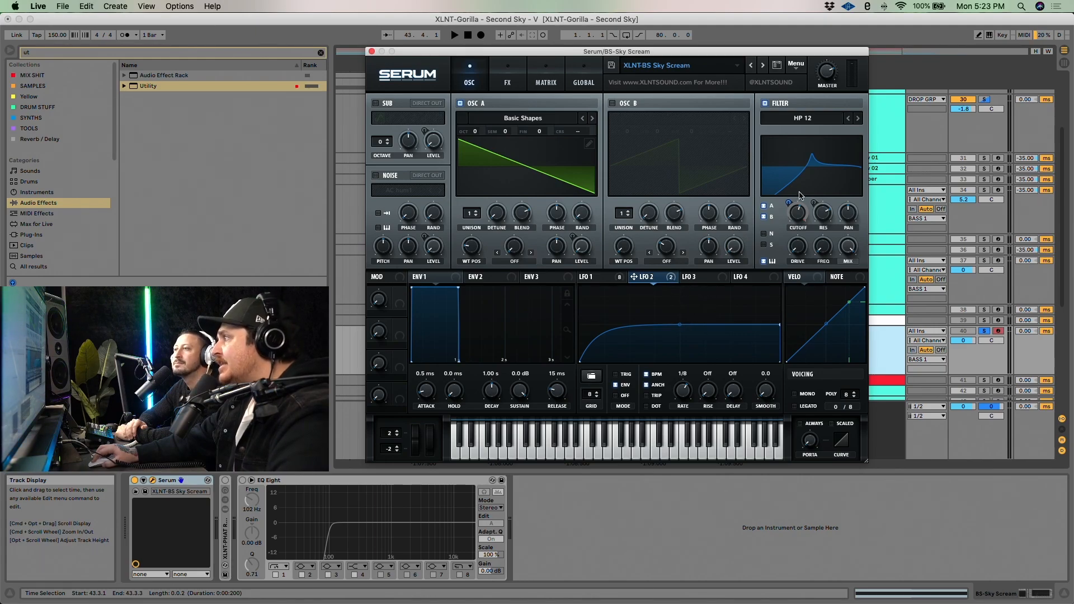
pyautogui.rightClick(799, 214)
pyautogui.click(817, 223)
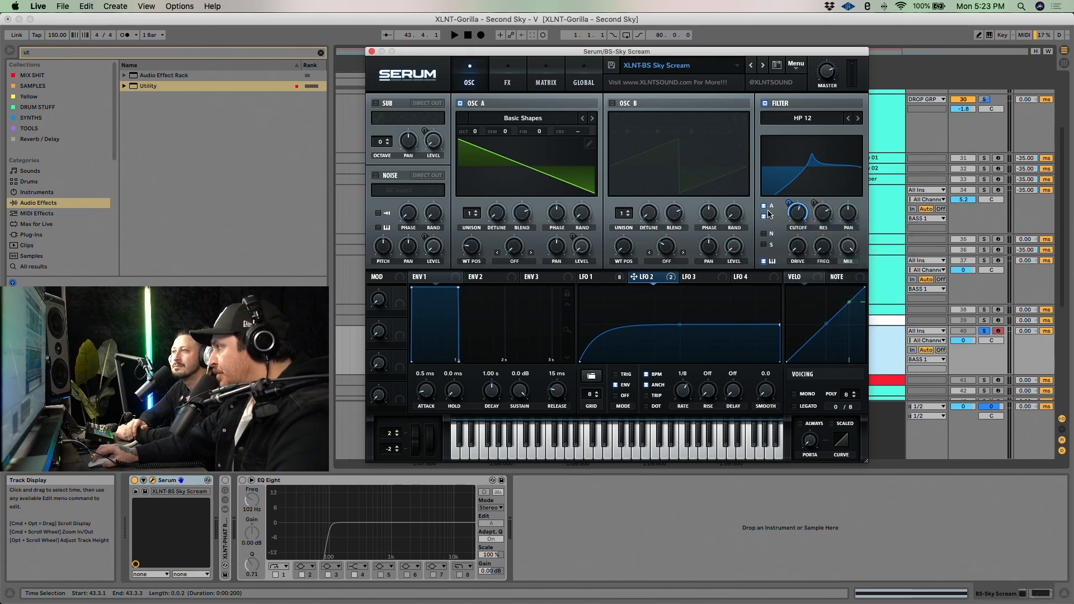
pyautogui.moveTo(791, 203)
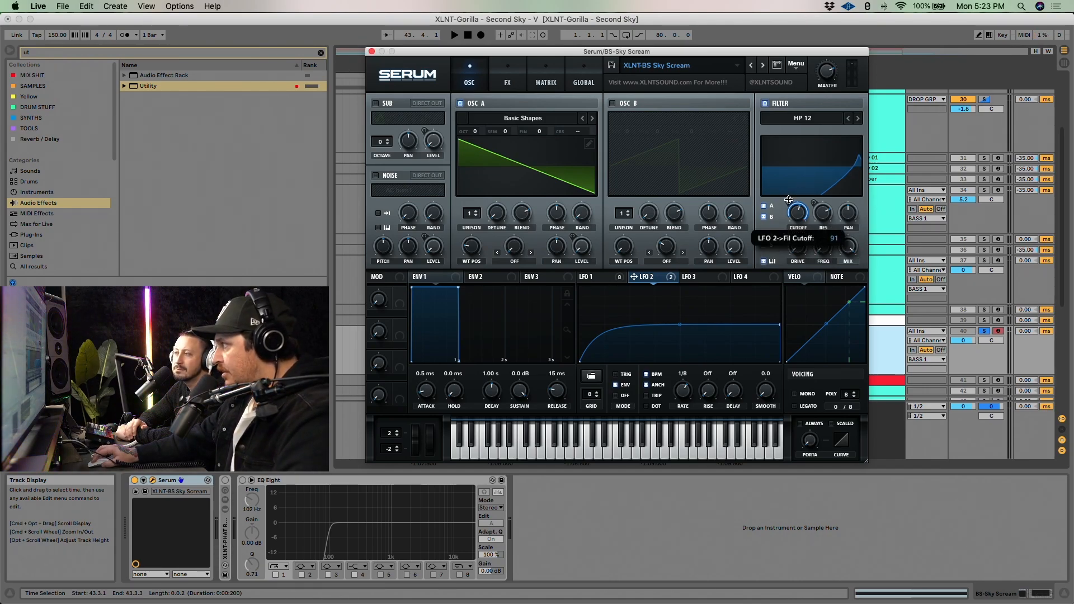
pyautogui.press('space')
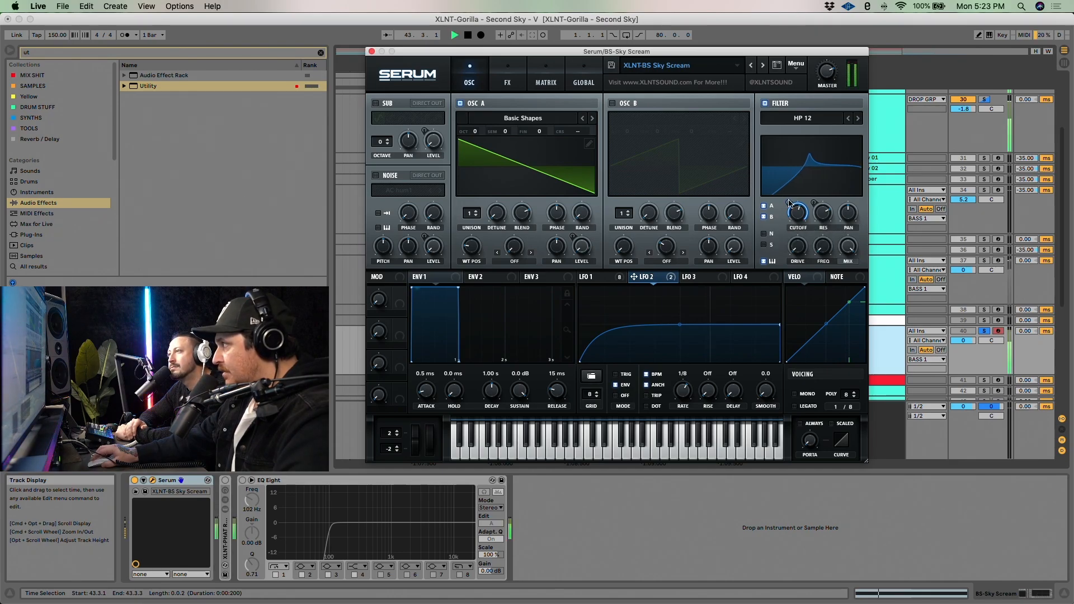
pyautogui.press('space')
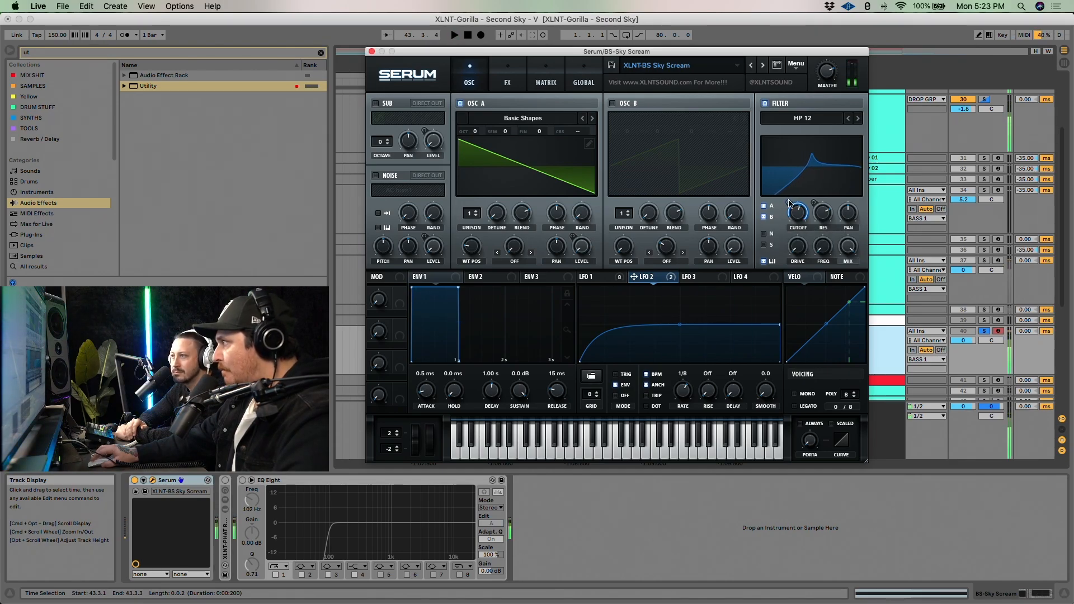
# Re-enable the bypassed LFO 1 modulation on the filter resonance and play the clip twice
pyautogui.click(599, 278)
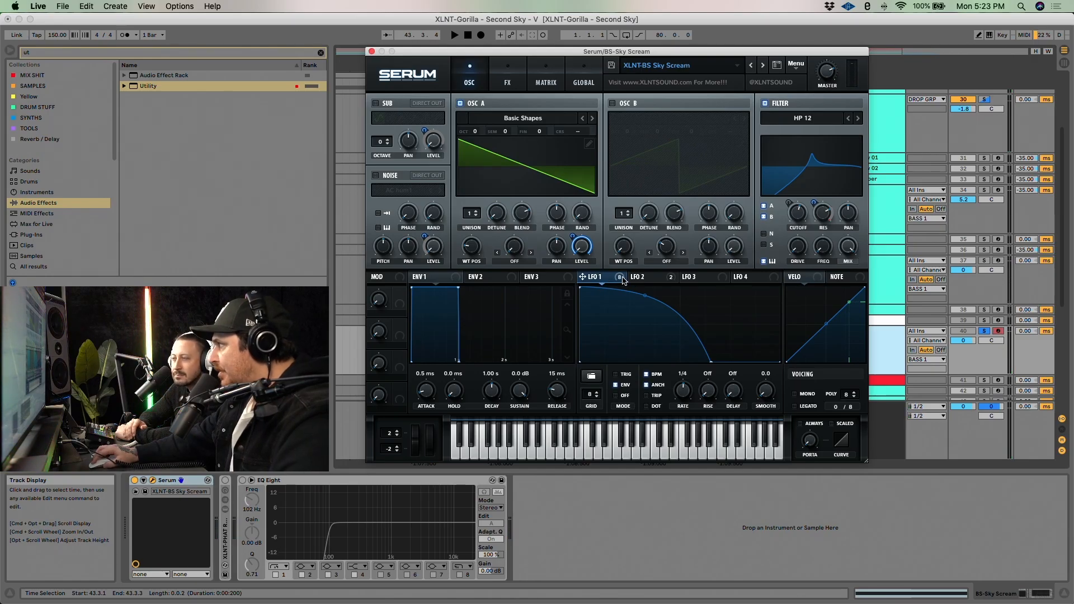
pyautogui.moveTo(622, 279); pyautogui.dragTo(821, 207)
pyautogui.rightClick(821, 200)
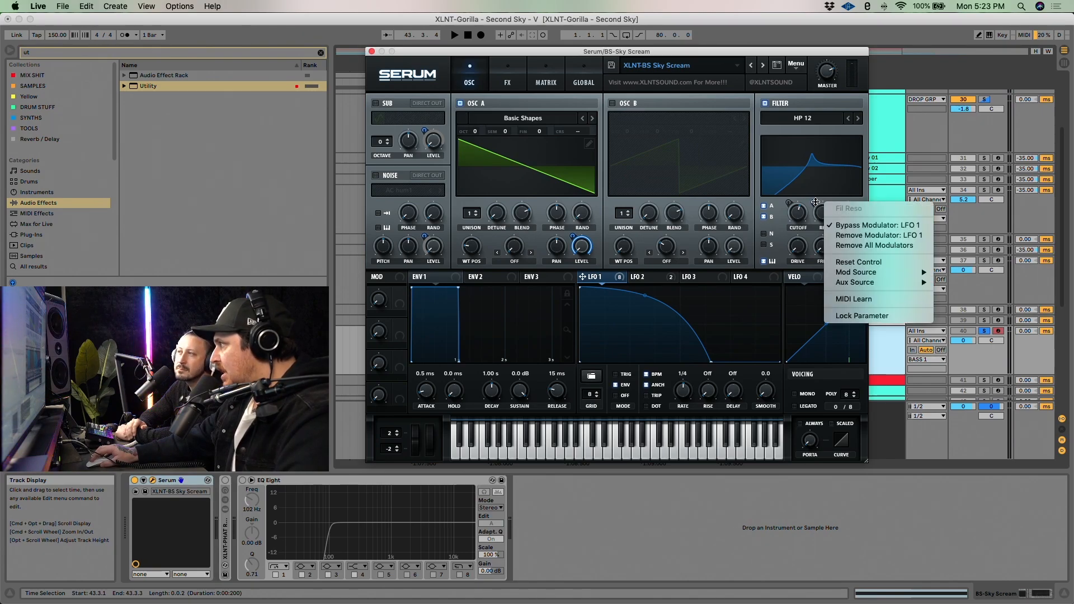
pyautogui.press('Escape')
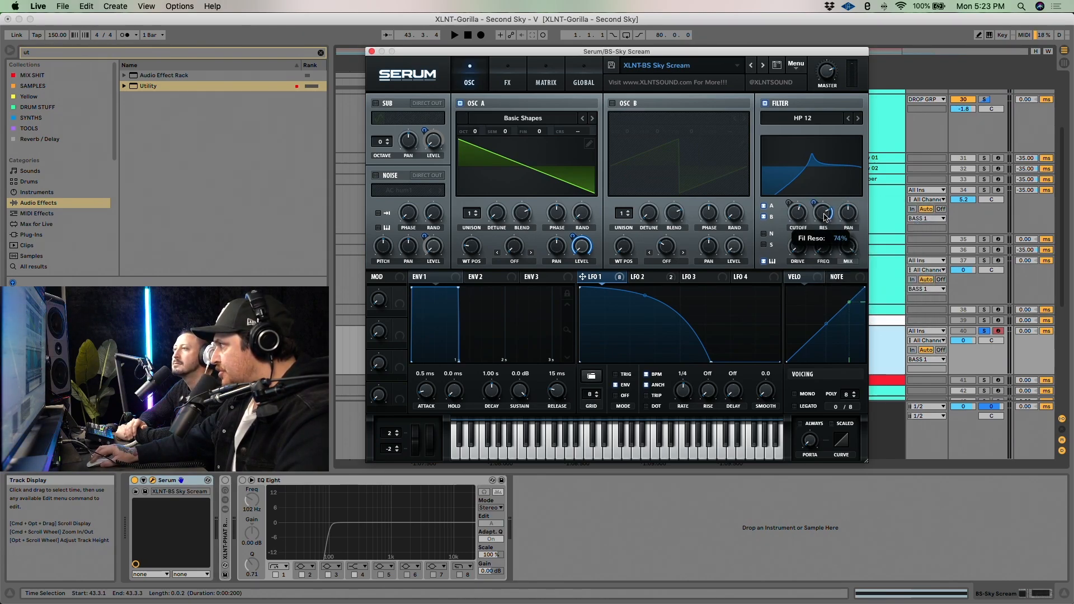
pyautogui.moveTo(811, 204)
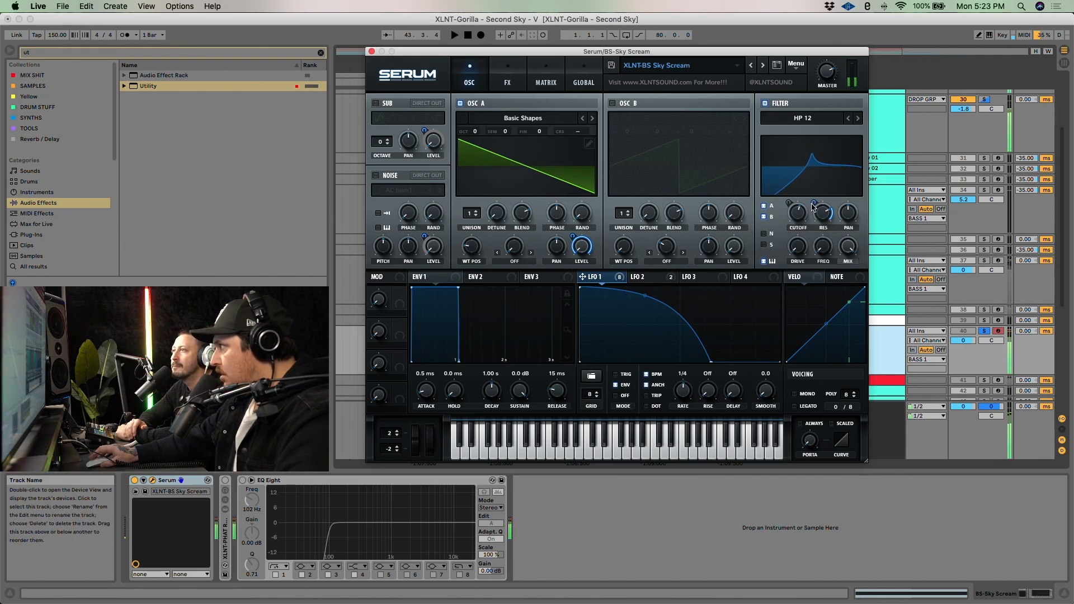
pyautogui.press('space')
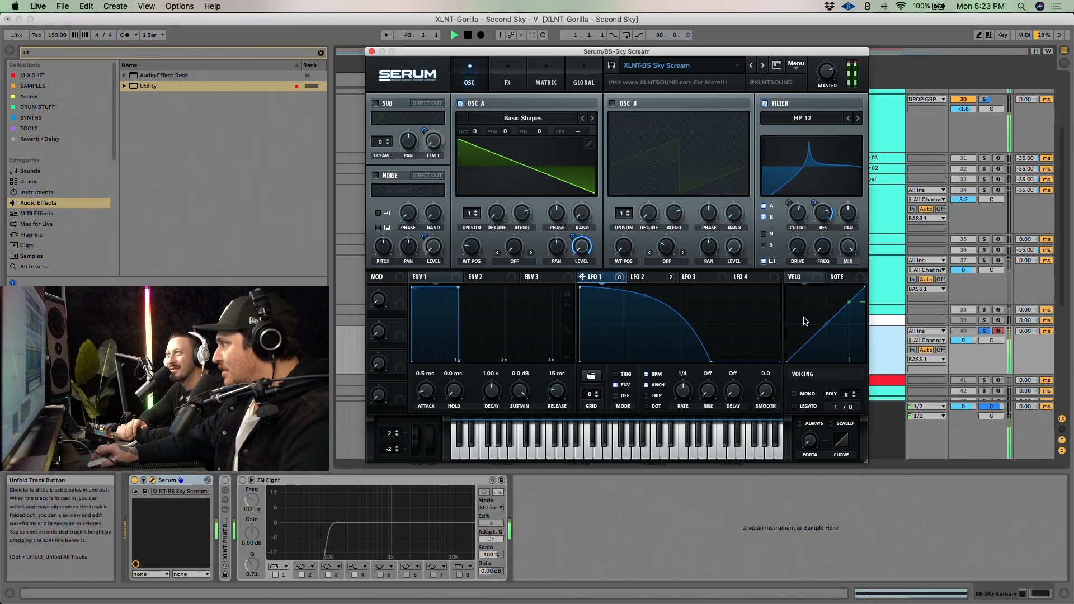
pyautogui.press('space')
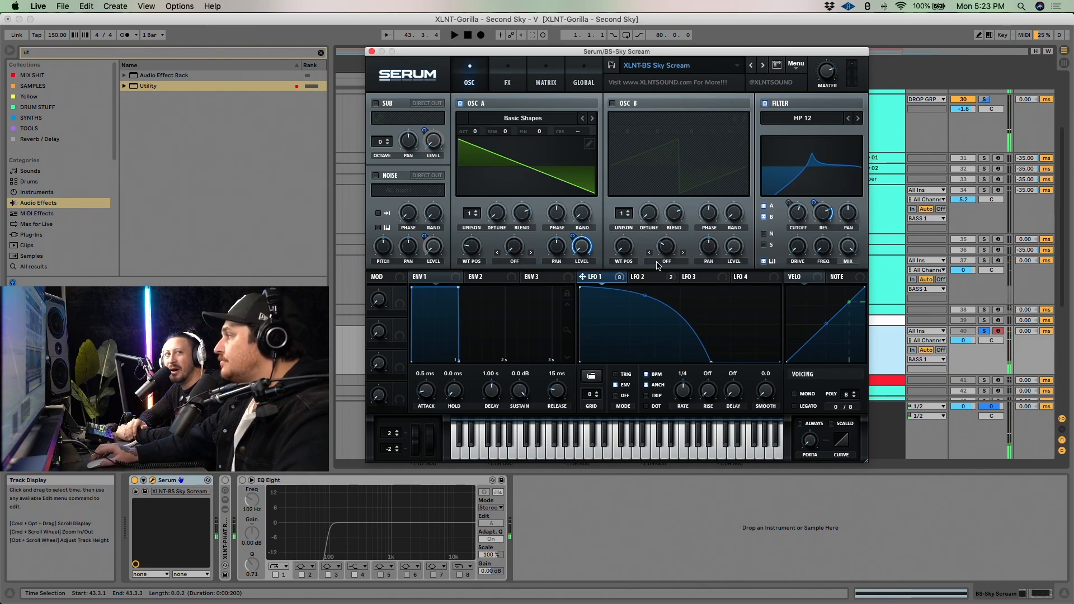
pyautogui.press('space')
pyautogui.press('space')
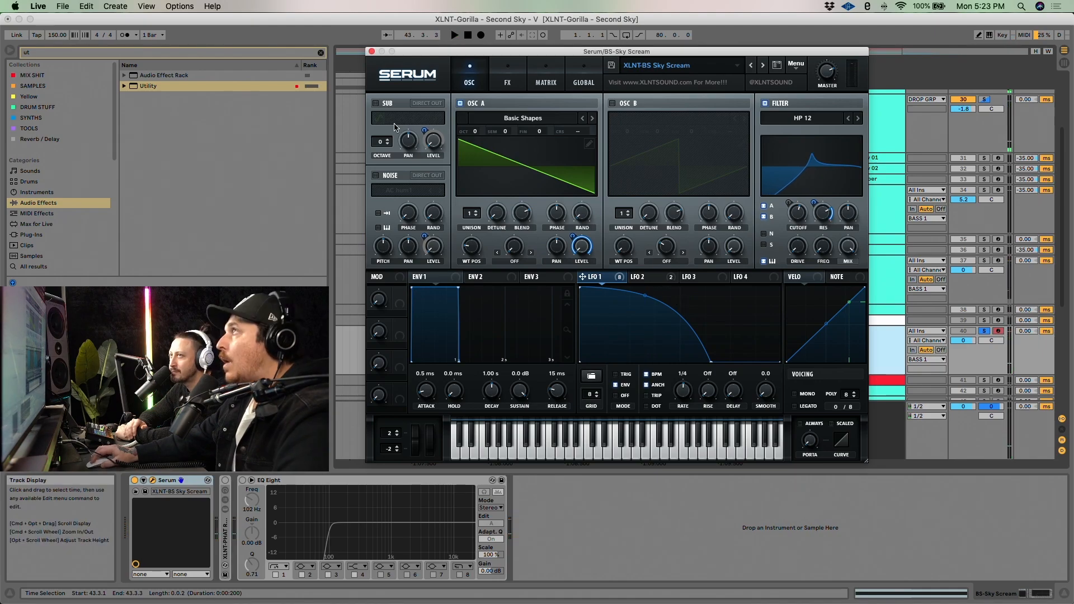
# Turn on the sub oscillator and re-enable the bypassed modulation on its level
pyautogui.click(375, 104)
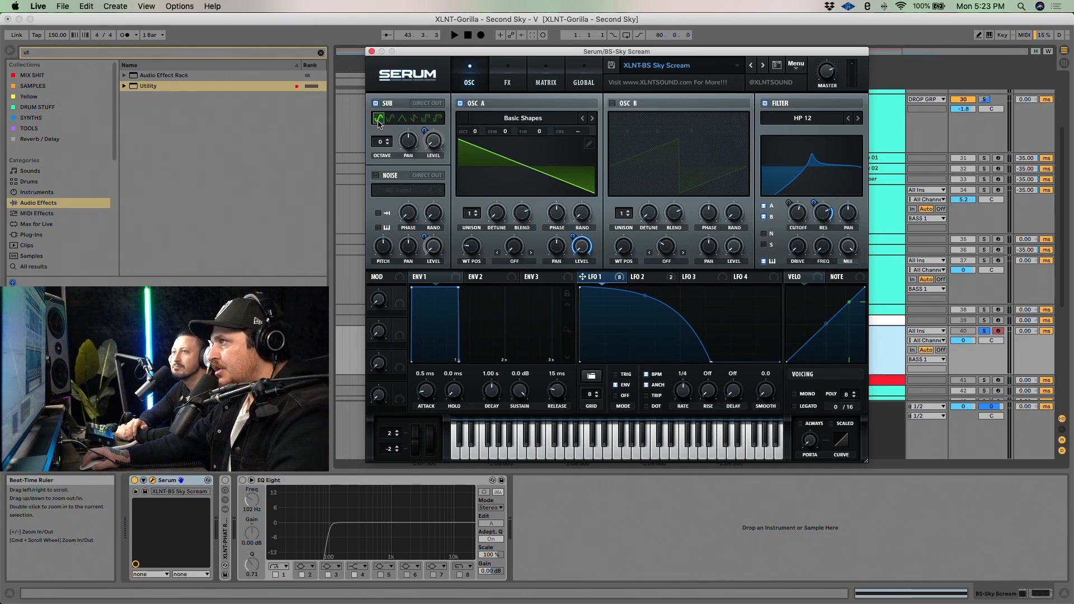
pyautogui.rightClick(433, 138)
pyautogui.click(453, 153)
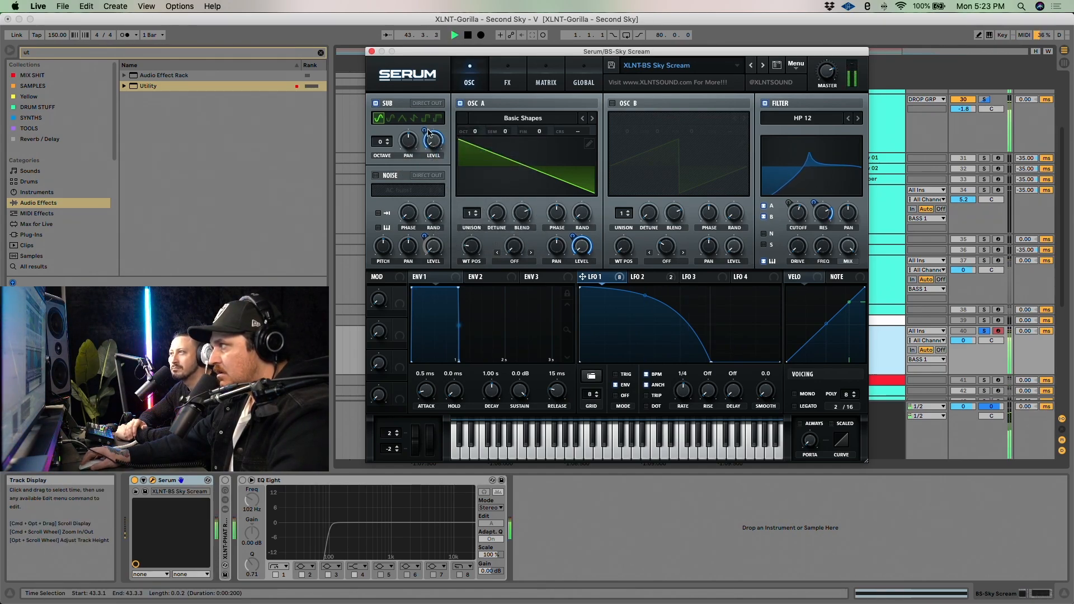
# Turn on the AC hum1 noise oscillator, re-enable the bypassed modulation on its level and play the clip
pyautogui.click(376, 175)
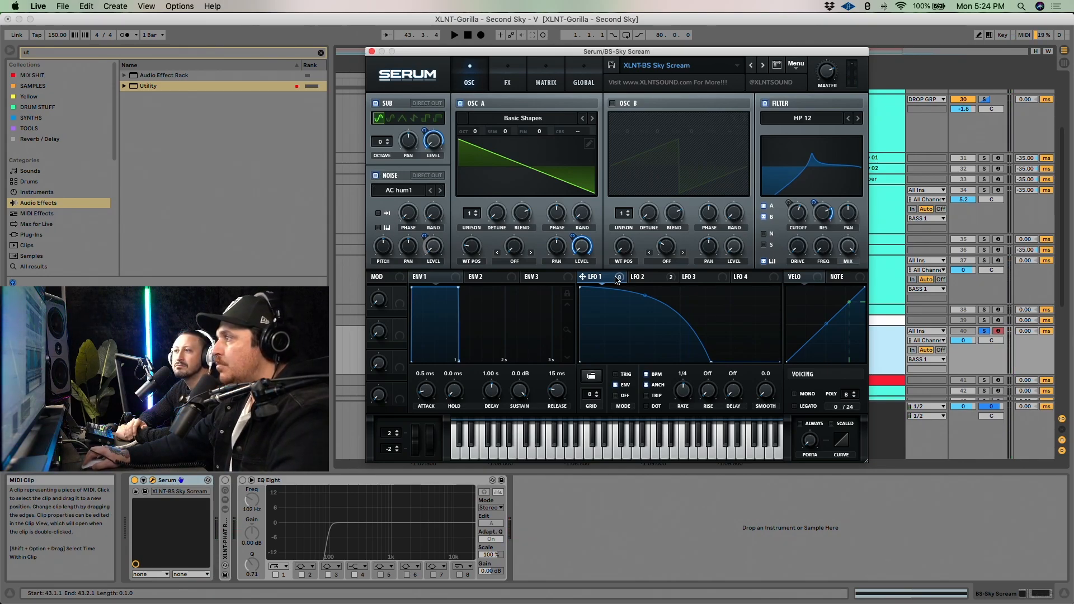
pyautogui.rightClick(426, 236)
pyautogui.click(458, 258)
pyautogui.press('space')
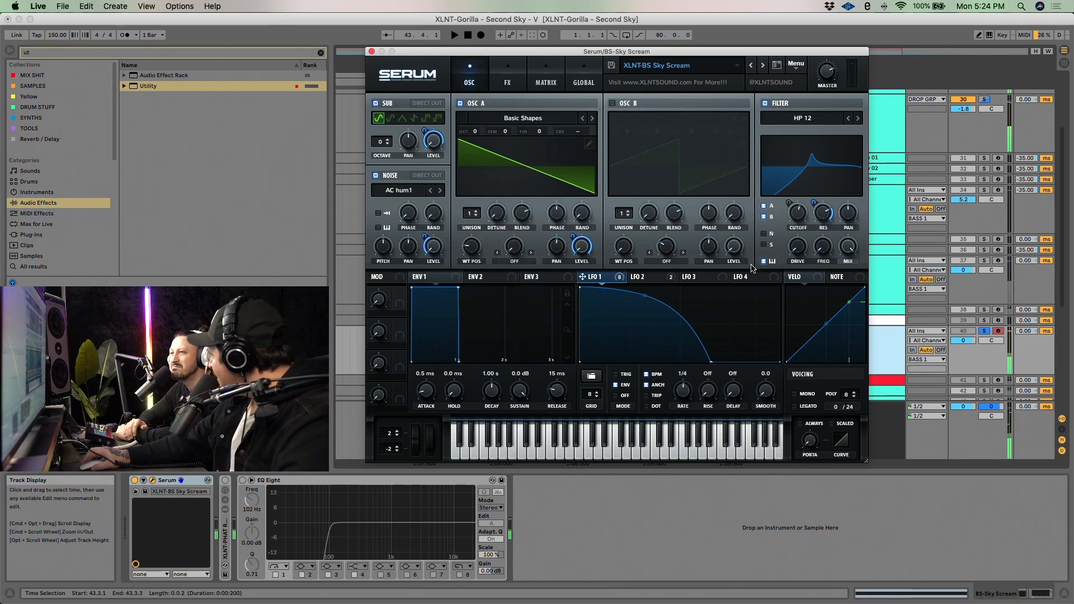
pyautogui.press('space')
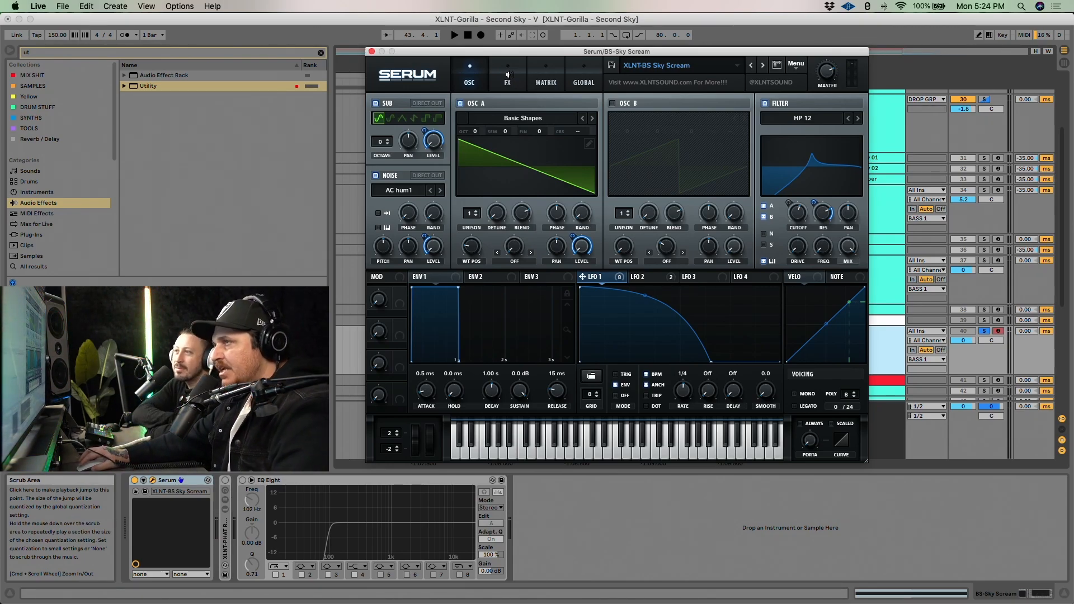
# Show Serum's effects page and turn on the Tube distortion
pyautogui.click(508, 74)
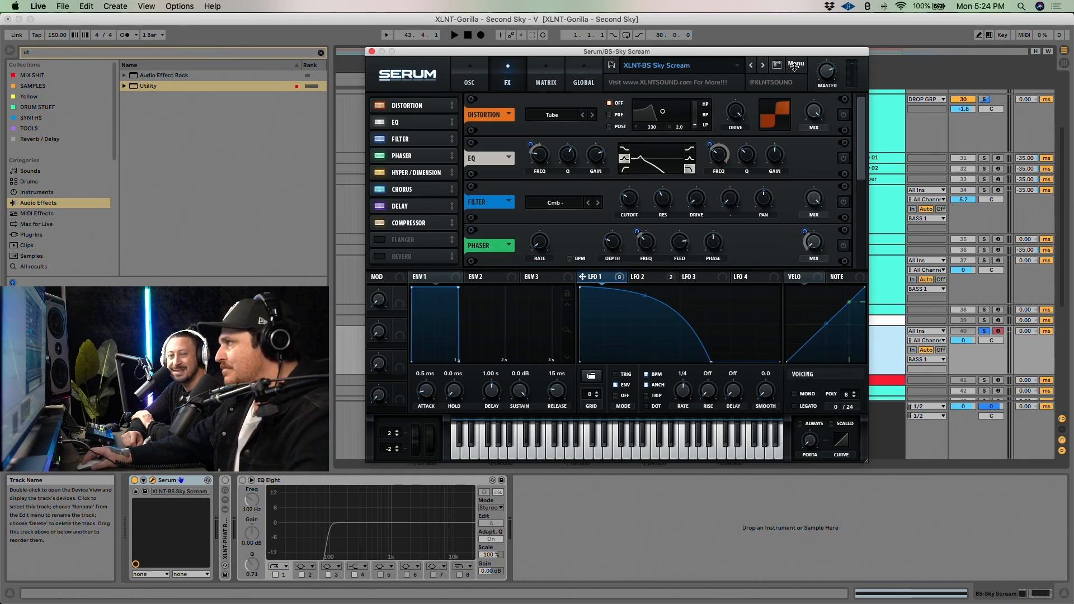
pyautogui.click(842, 114)
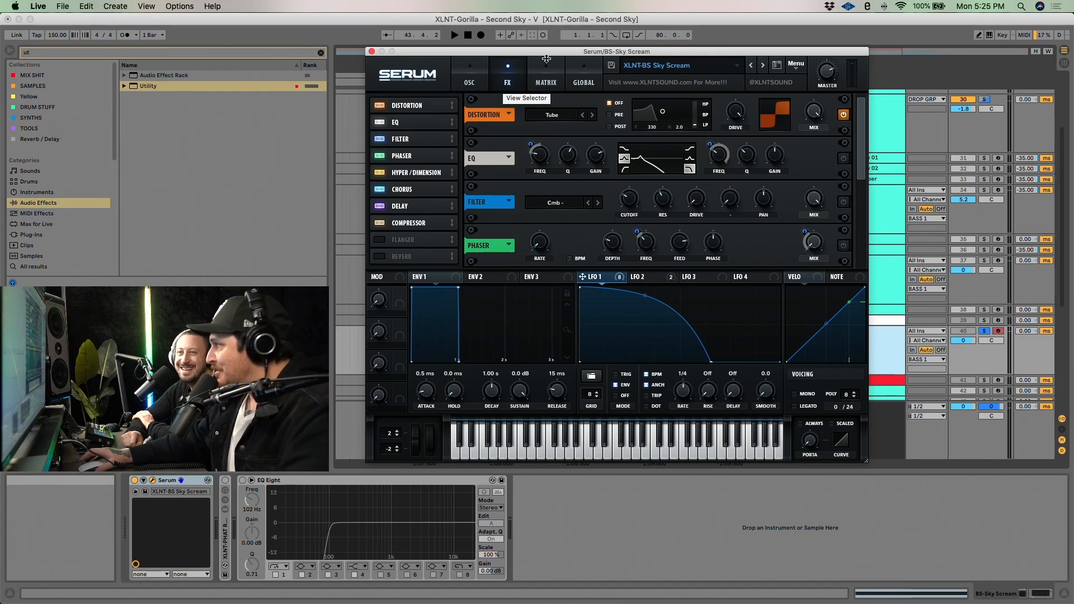
# Turn on the EQ effect and re-enable the bypassed LFO 1 modulation on its low-band frequency
pyautogui.click(844, 159)
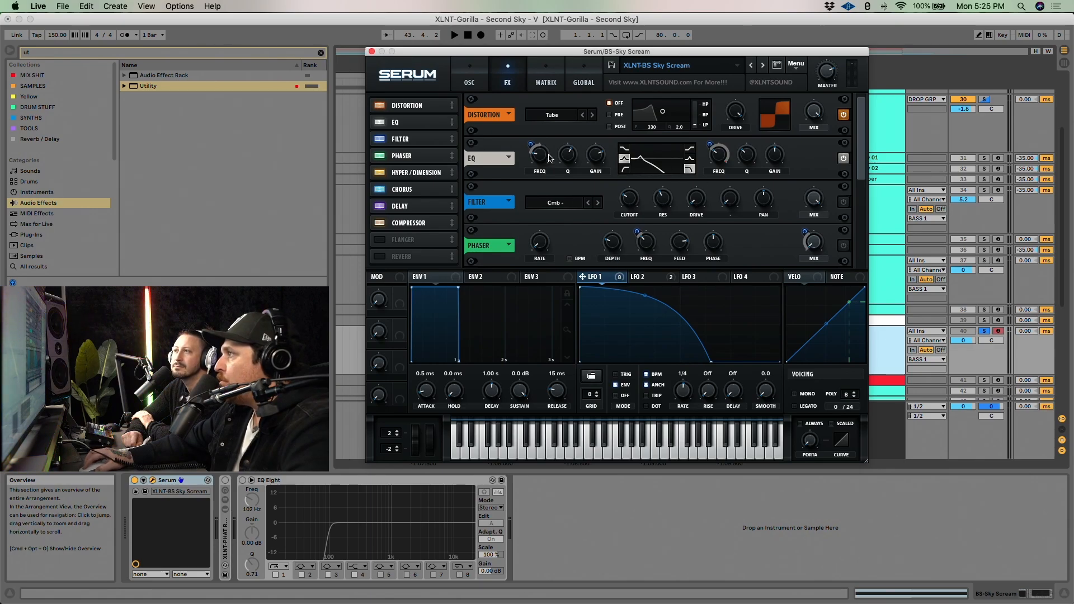
pyautogui.moveTo(540, 163)
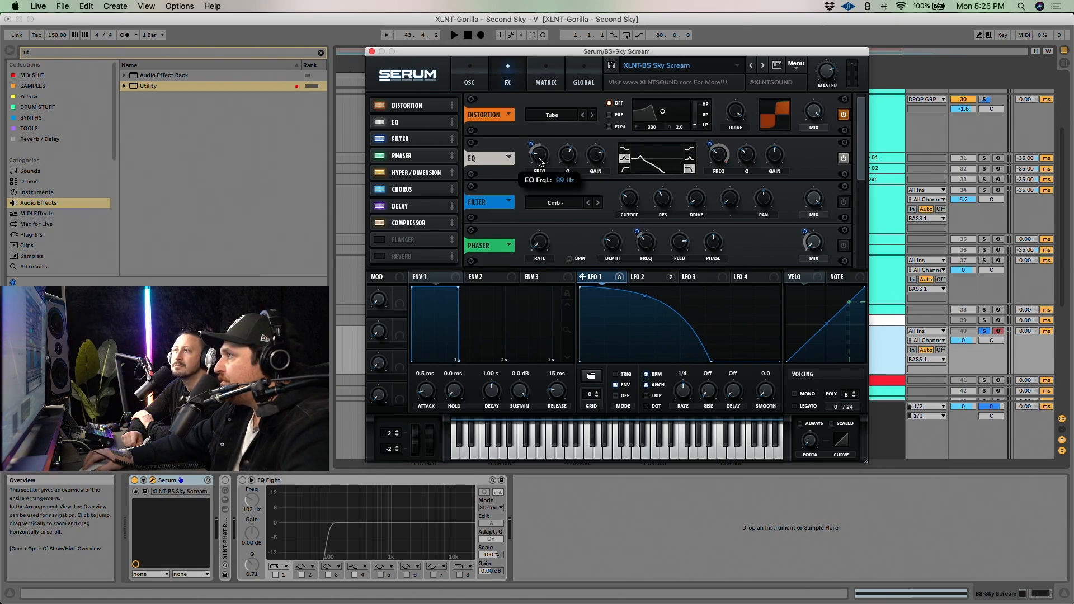
pyautogui.rightClick(530, 144)
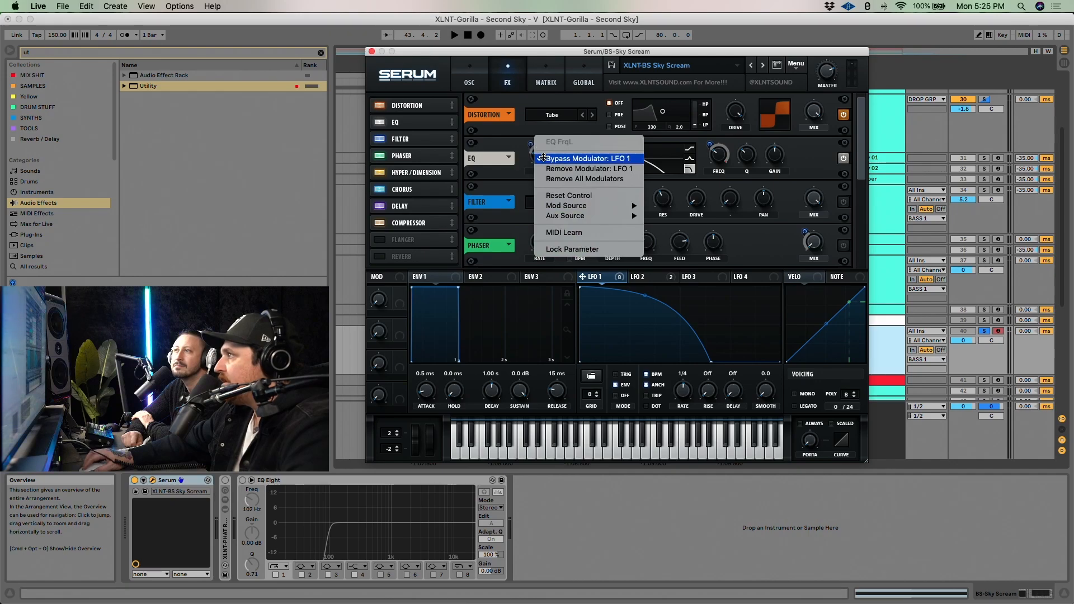
pyautogui.click(538, 148)
pyautogui.moveTo(530, 144)
pyautogui.moveTo(568, 154)
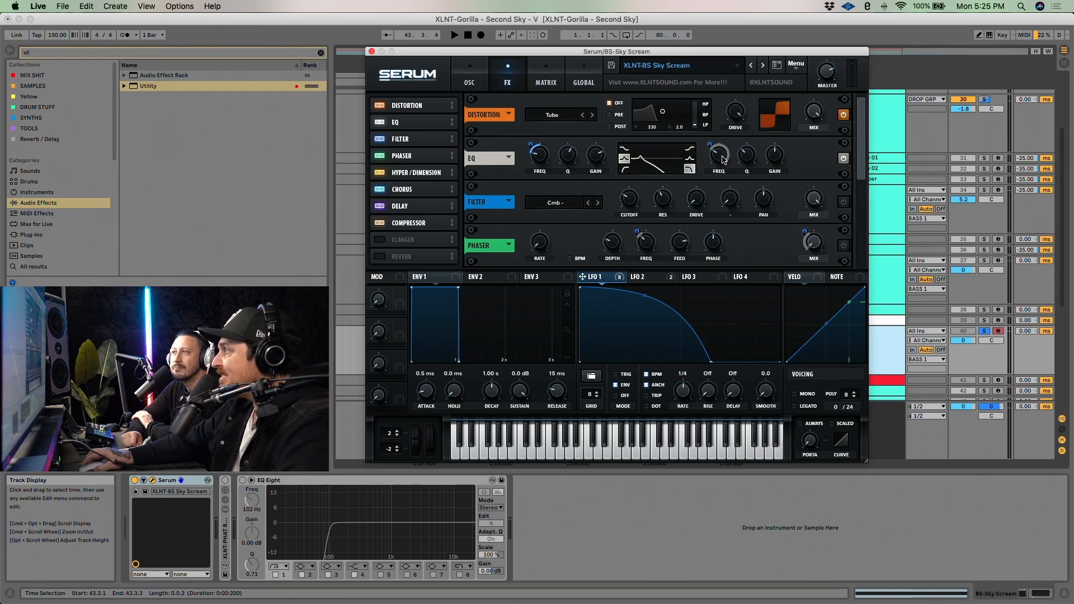
# Re-enable the bypassed LFO 1 modulation on the EQ's high-band frequency and play the clip, comparing with the EQ off and on
pyautogui.moveTo(723, 159)
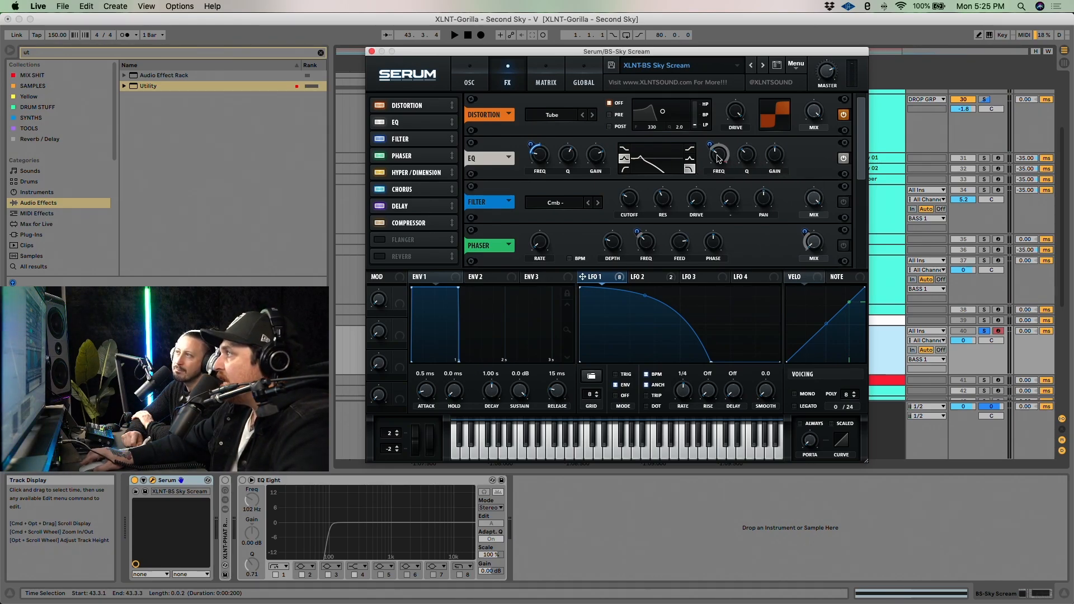
pyautogui.moveTo(710, 142)
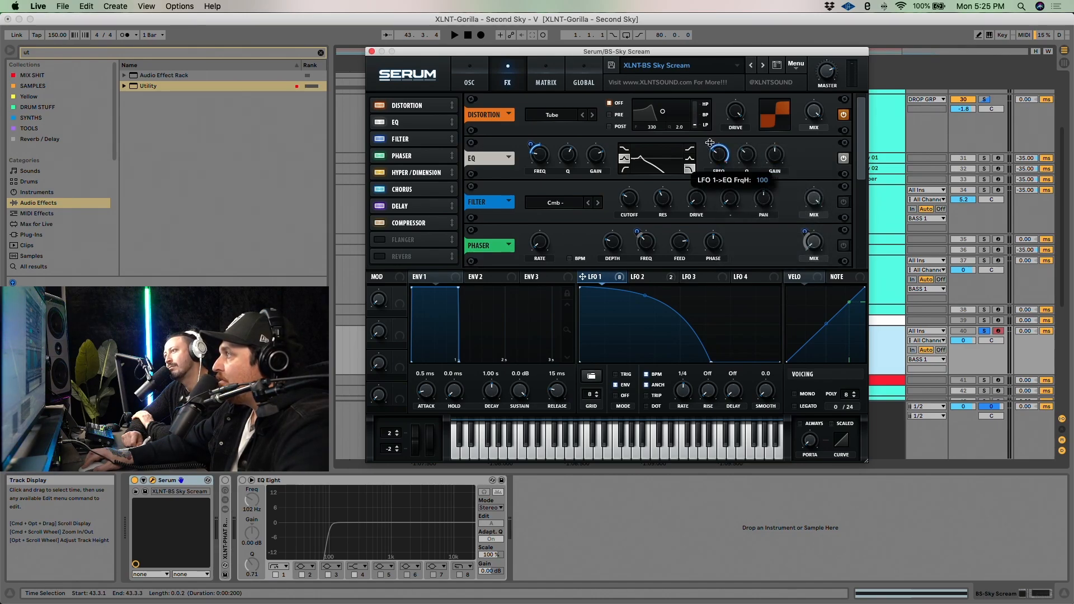
pyautogui.press('space')
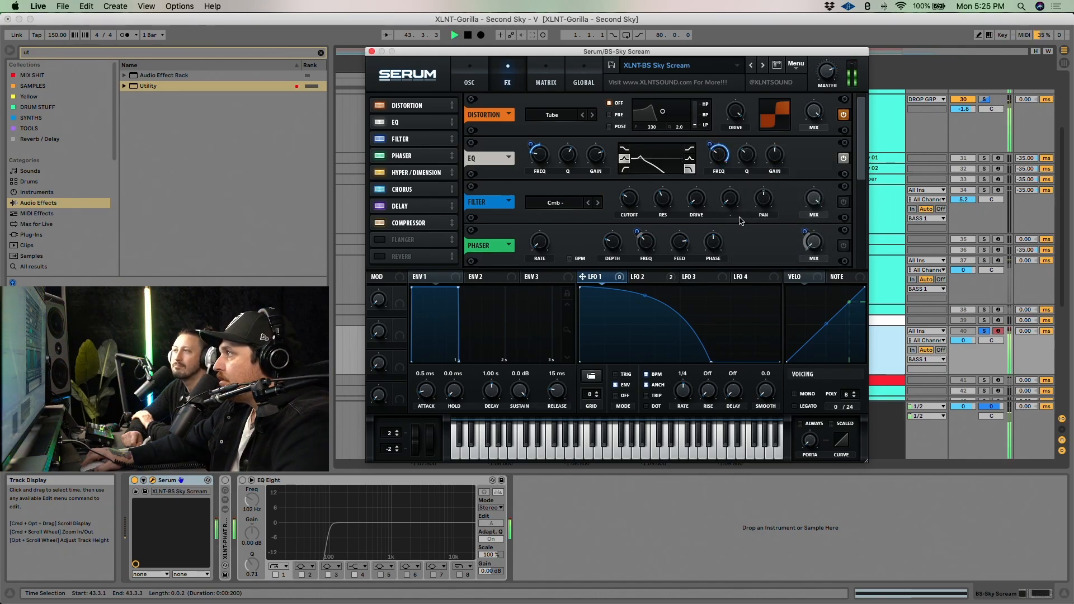
pyautogui.click(843, 160)
pyautogui.click(843, 161)
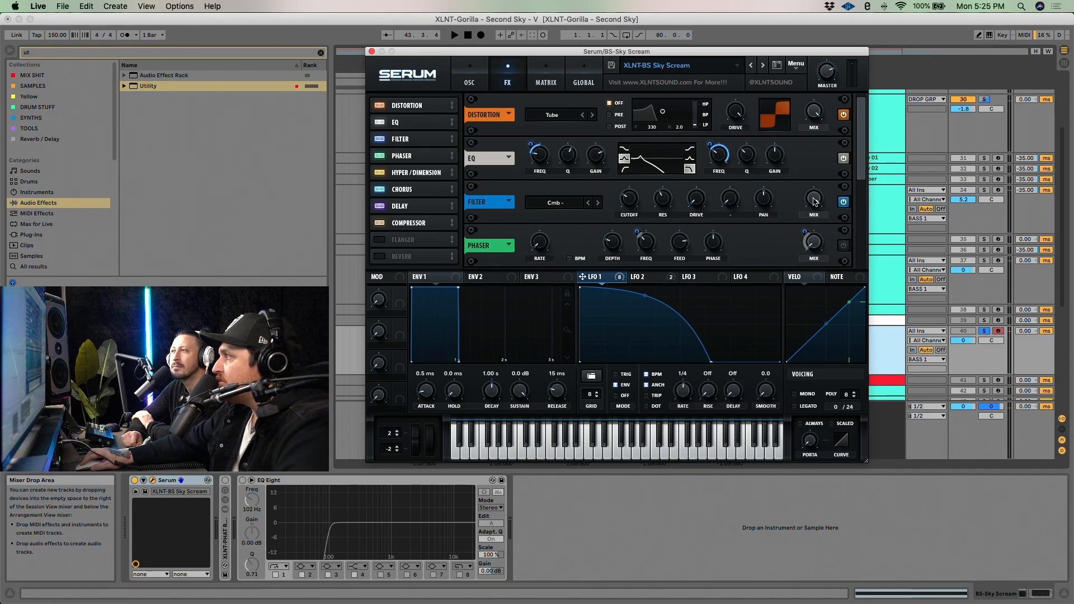
# Turn on the Cmb - filter effect and play the clip twice
pyautogui.press('space')
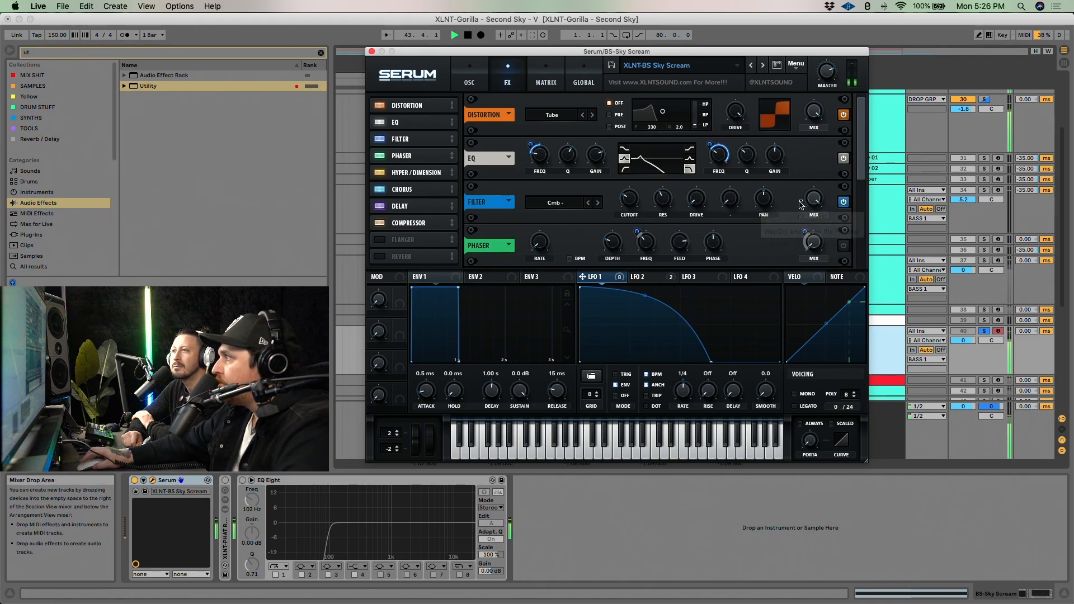
pyautogui.press('space')
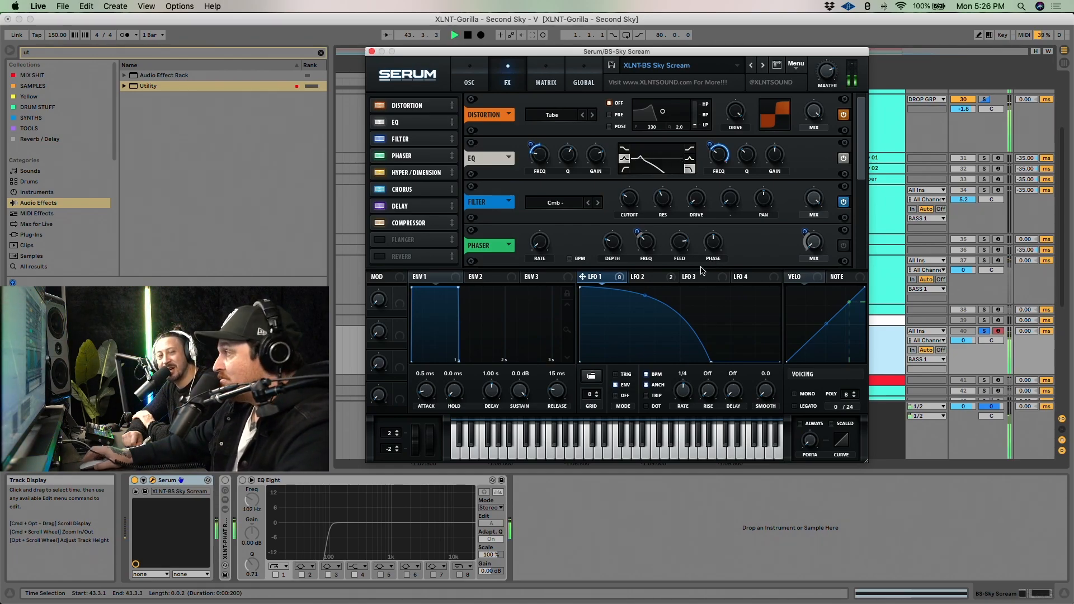
# Turn on the Phaser effect and re-enable the bypassed modulation on its frequency
pyautogui.scroll(-3, 861, 165)
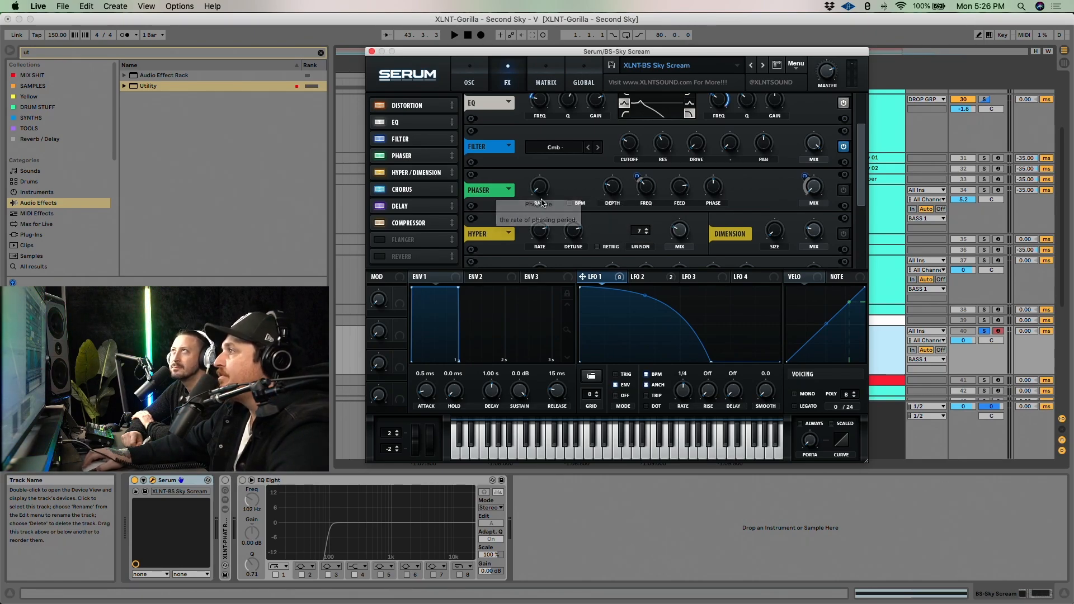
pyautogui.moveTo(642, 191)
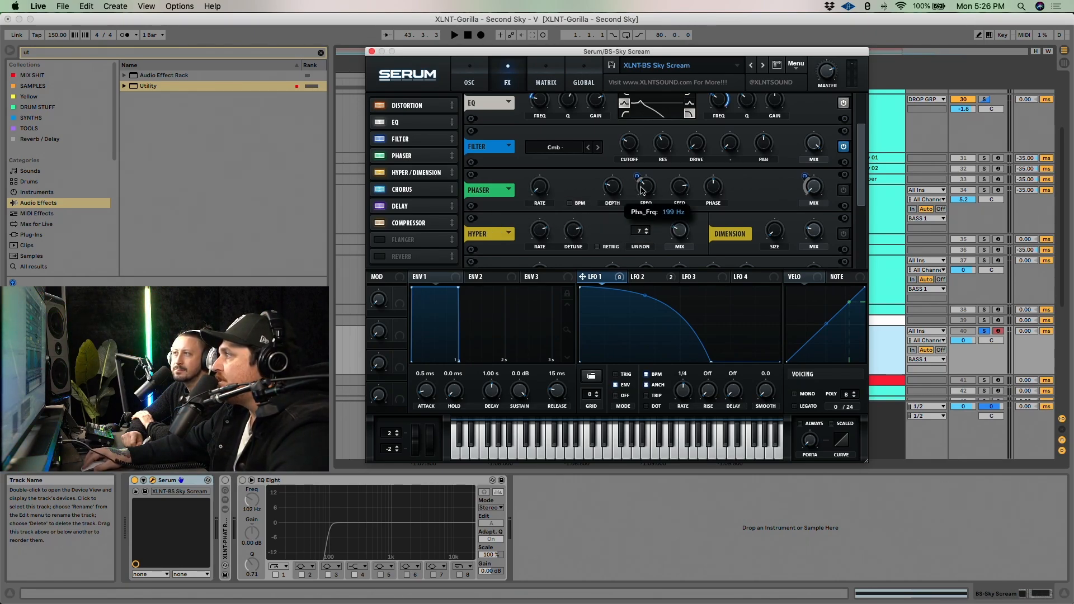
pyautogui.moveTo(683, 188)
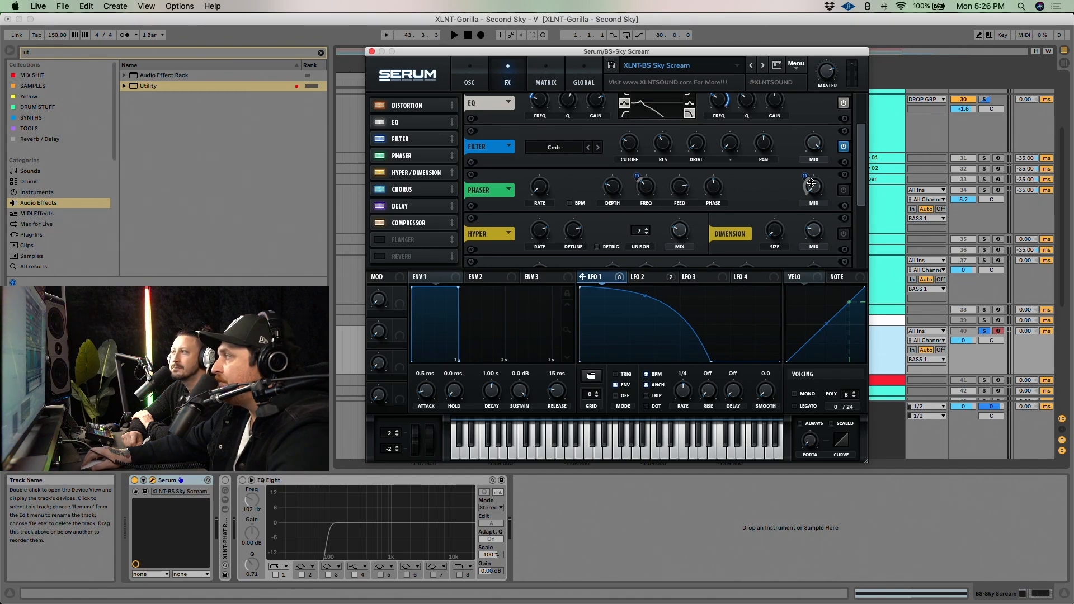
pyautogui.moveTo(815, 190)
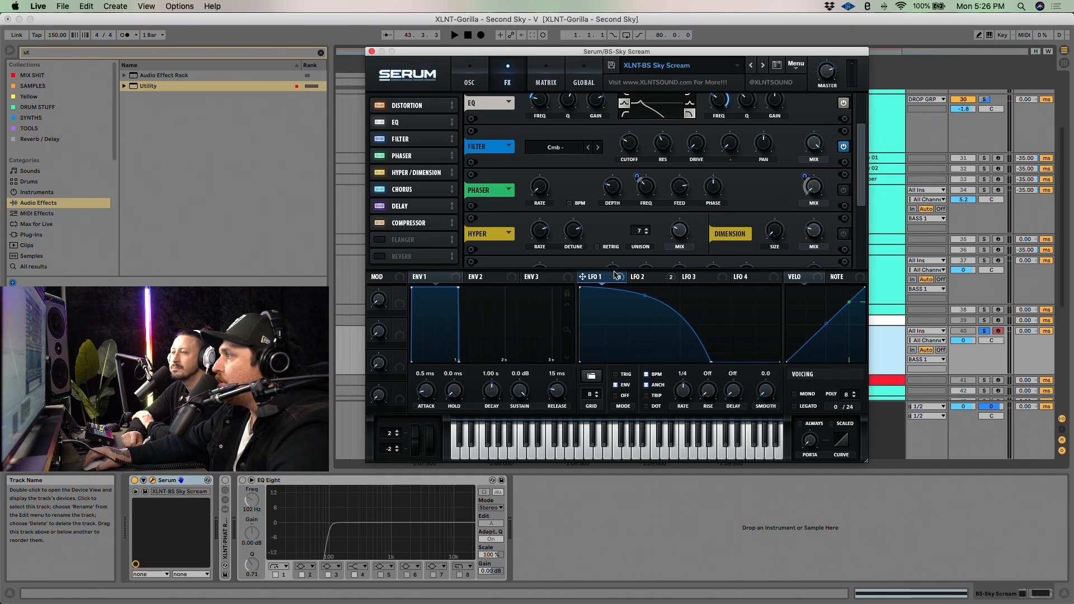
pyautogui.rightClick(635, 175)
pyautogui.click(649, 182)
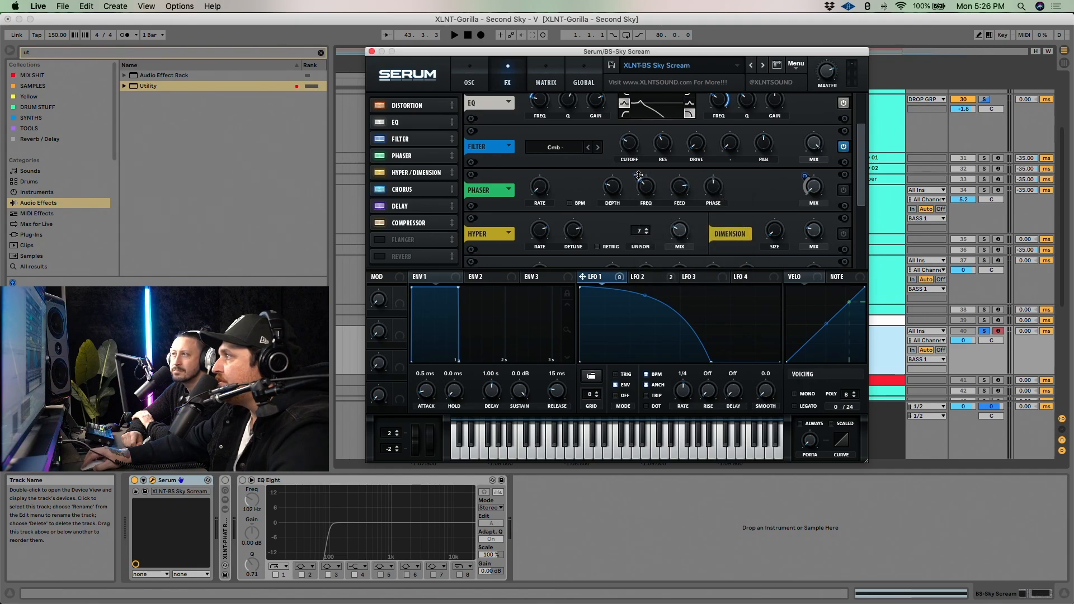
pyautogui.moveTo(637, 175)
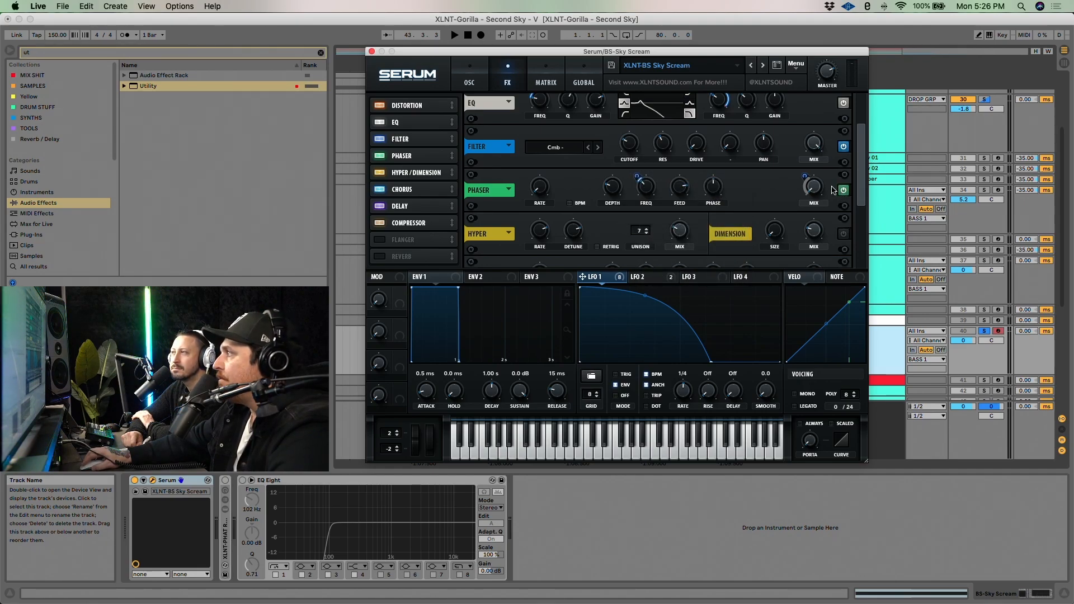
# Re-enable the bypassed LFO 1 modulation on the Phaser's mix and play the clip
pyautogui.rightClick(805, 177)
pyautogui.click(815, 191)
pyautogui.moveTo(807, 177)
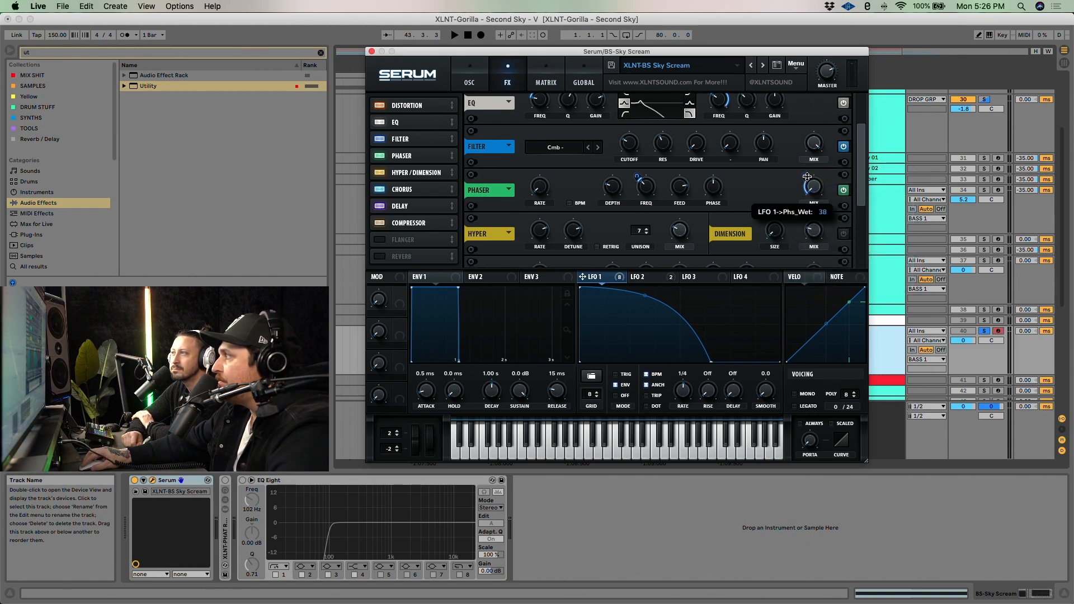
pyautogui.press('space')
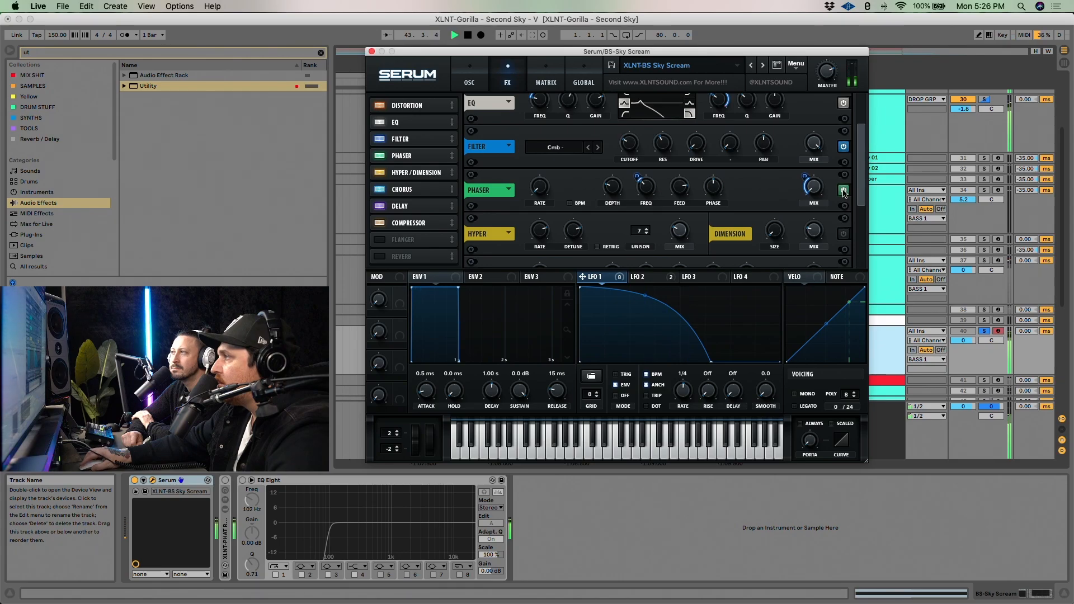
pyautogui.press('space')
# Turn on the Hyper/Dimension effect and play the clip, comparing the sound with the effect off and on
pyautogui.scroll(-3, 655, 185)
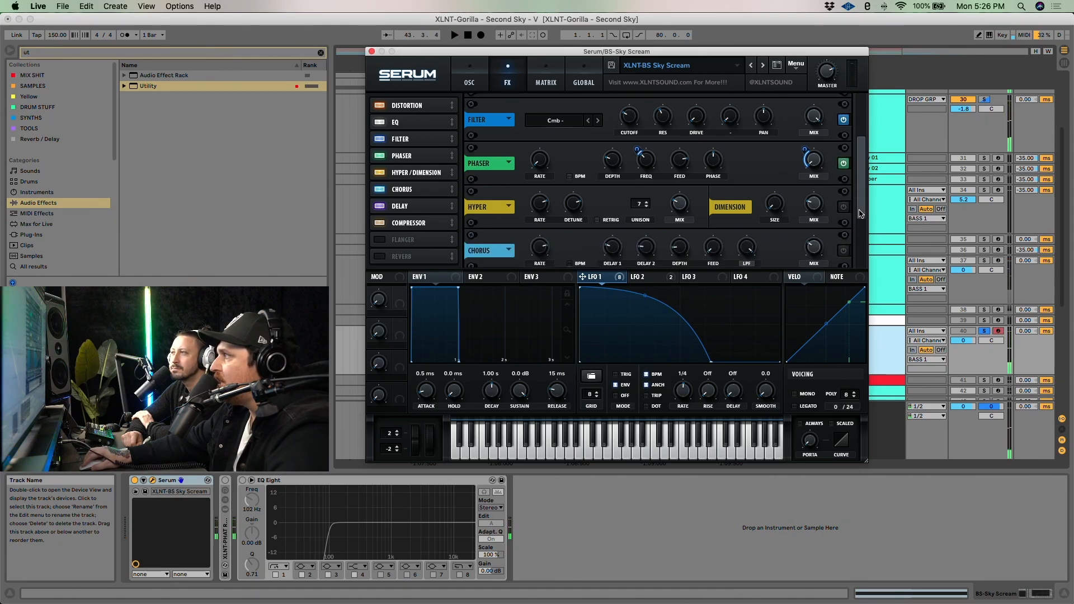
pyautogui.click(841, 191)
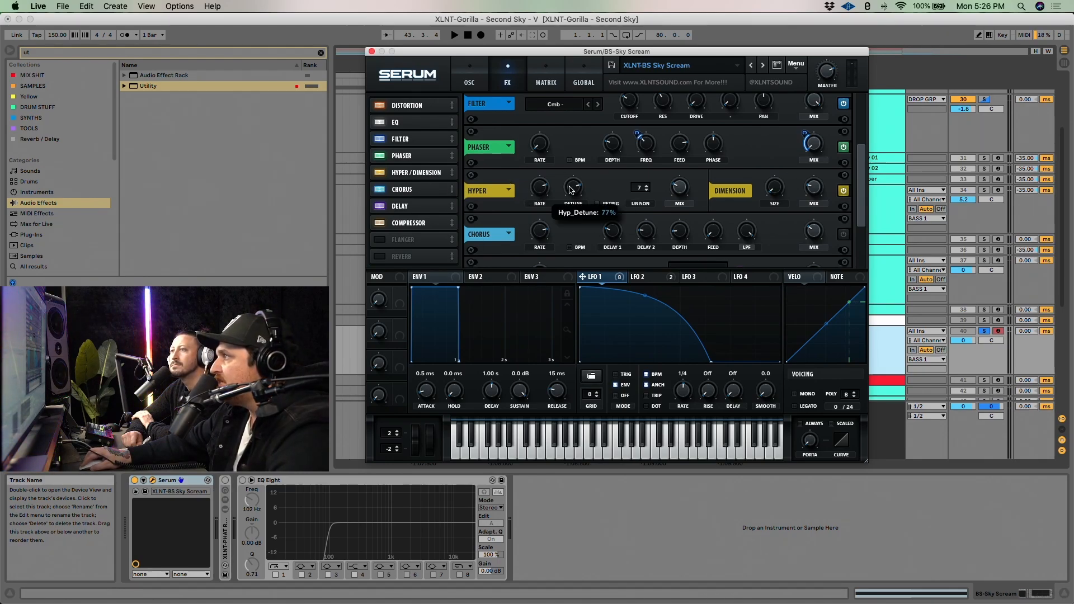
pyautogui.moveTo(684, 192)
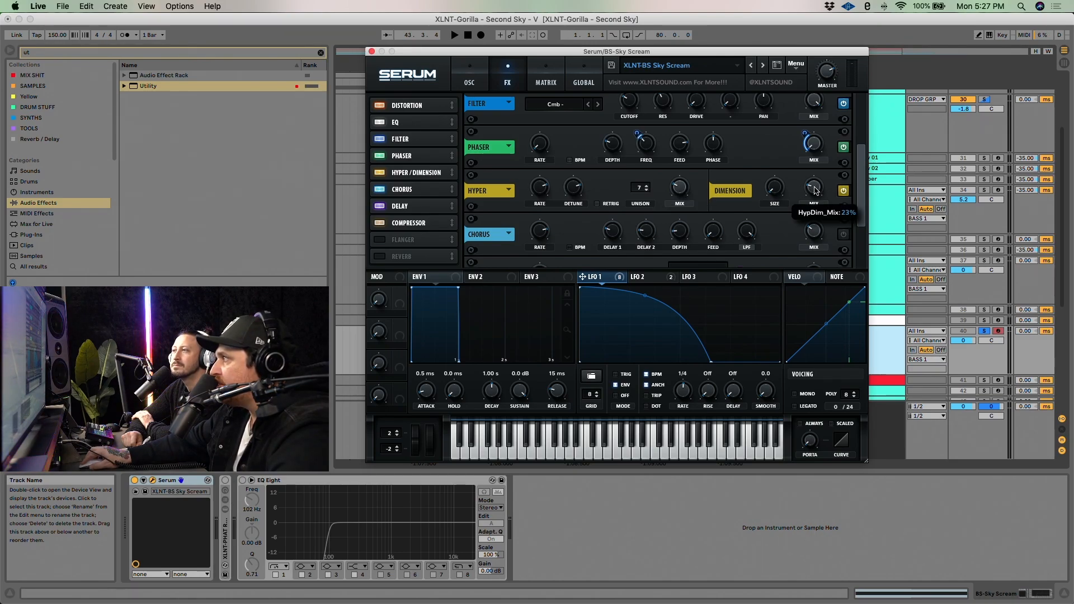
pyautogui.press('space')
pyautogui.moveTo(816, 191)
pyautogui.mouseDown()
pyautogui.moveTo(815, 277)
pyautogui.moveTo(820, 198)
pyautogui.mouseUp()
pyautogui.press('space')
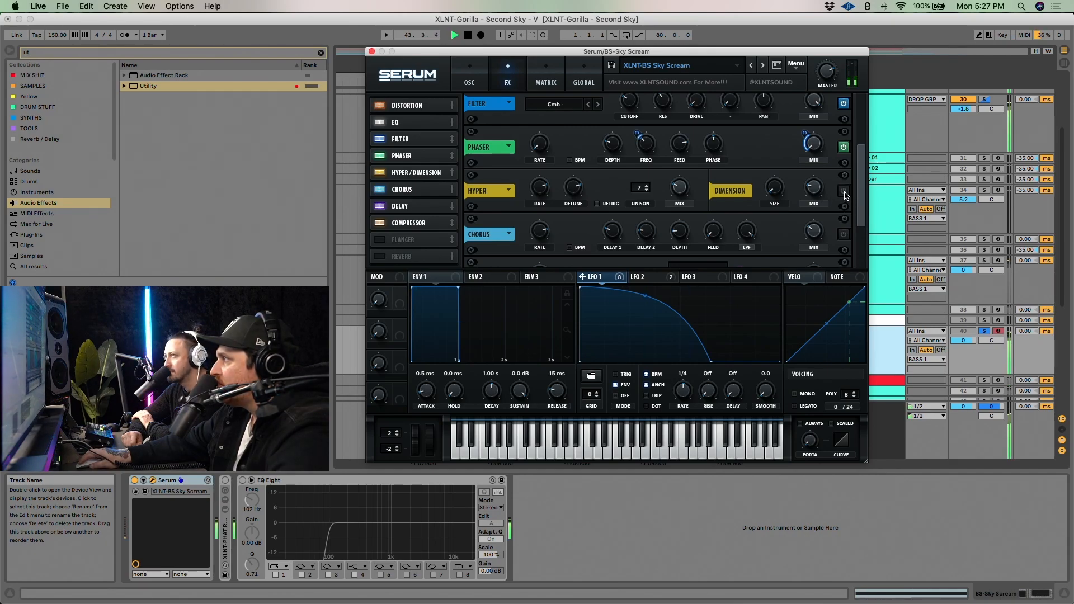
# Turn on the Chorus effect and play the clip to hear it
pyautogui.moveTo(860, 190); pyautogui.dragTo(863, 222)
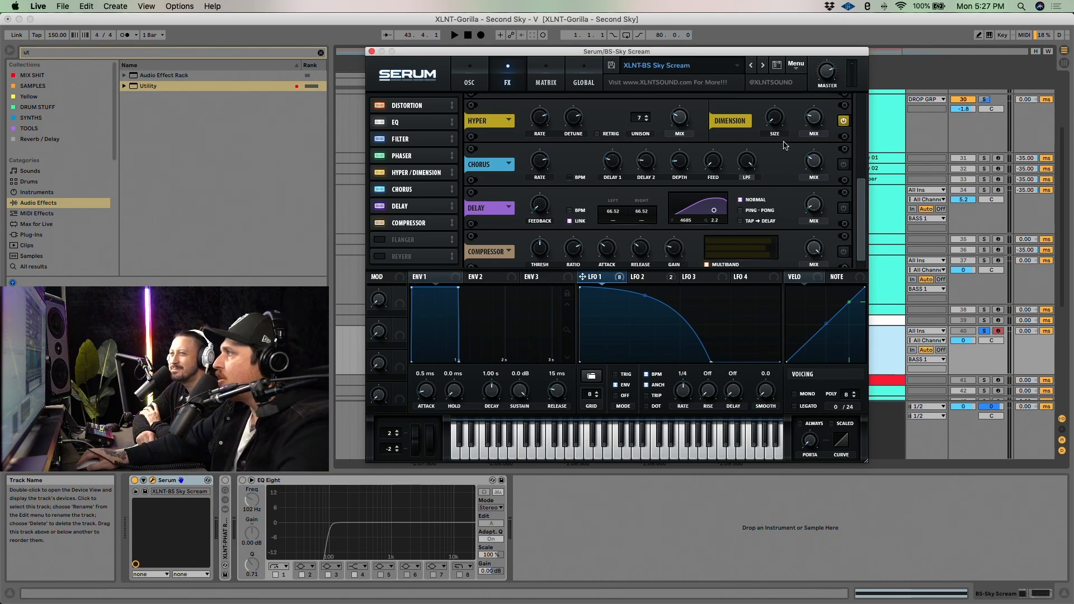
pyautogui.click(842, 165)
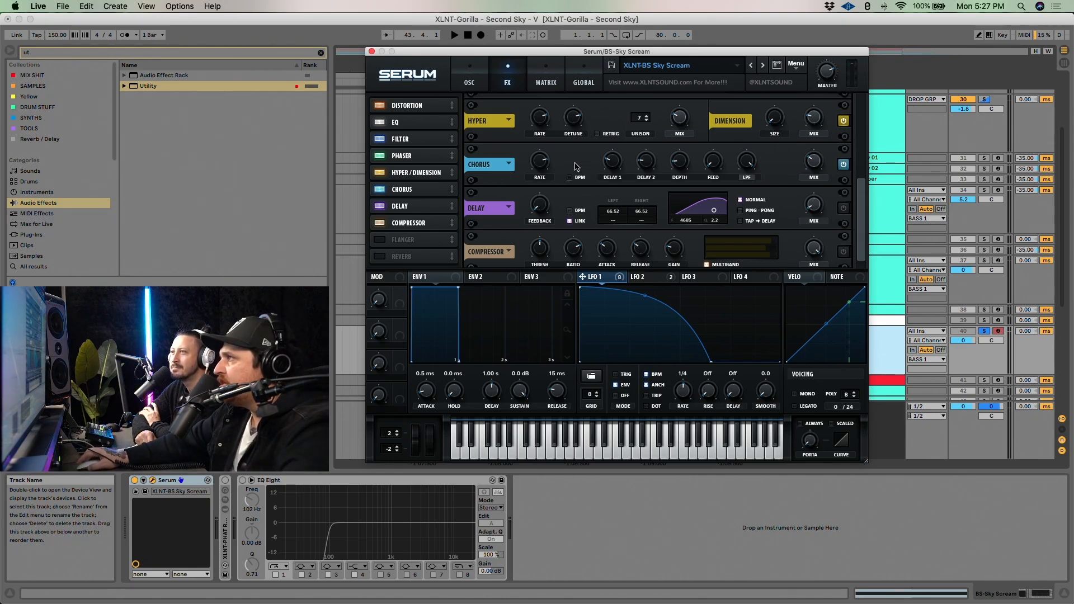
pyautogui.moveTo(542, 166)
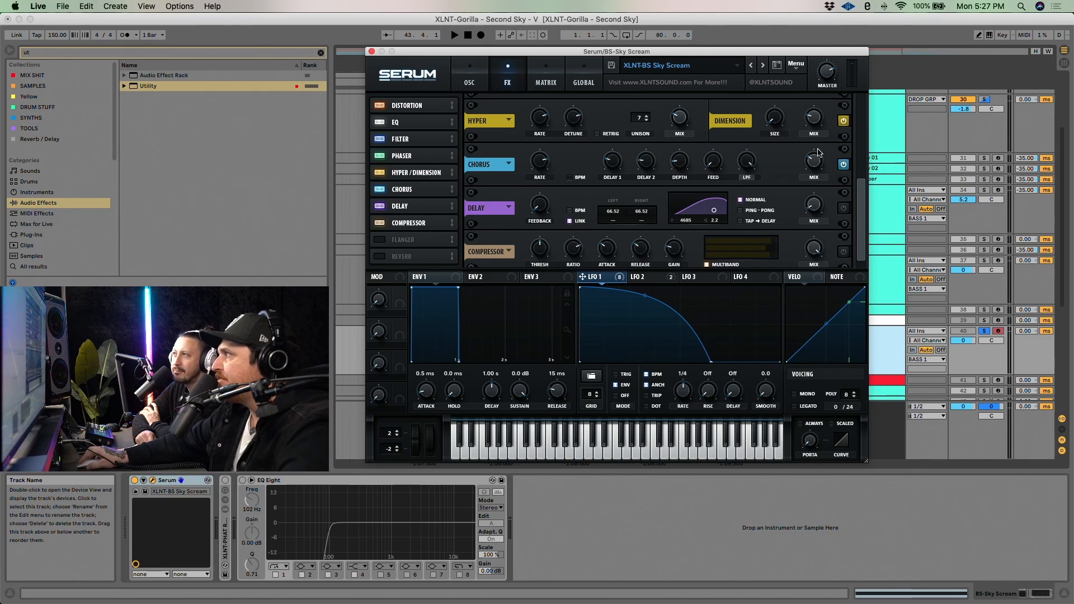
pyautogui.press('space')
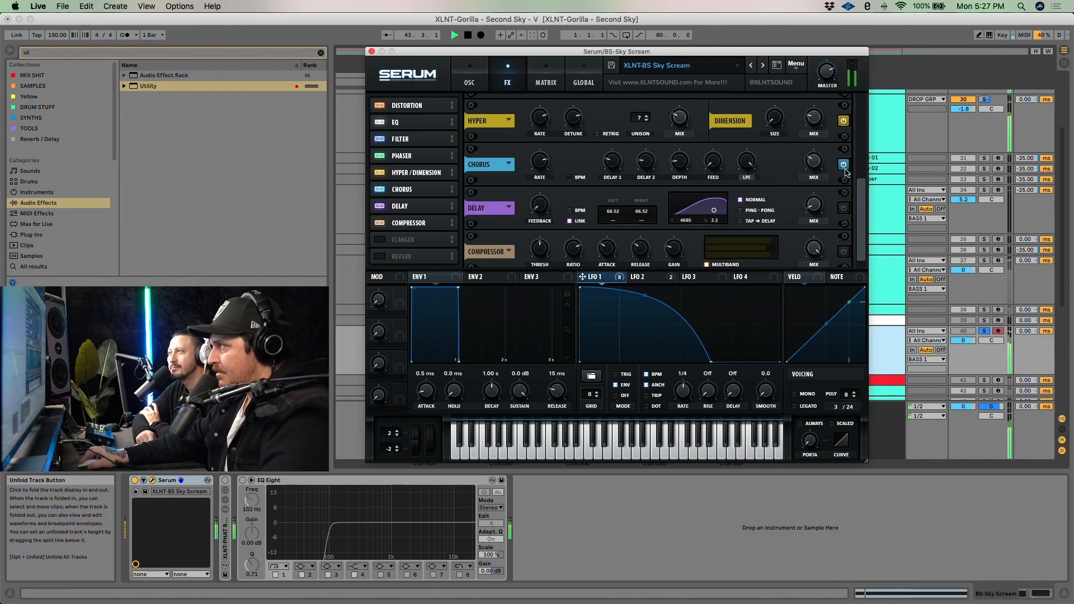
pyautogui.press('space')
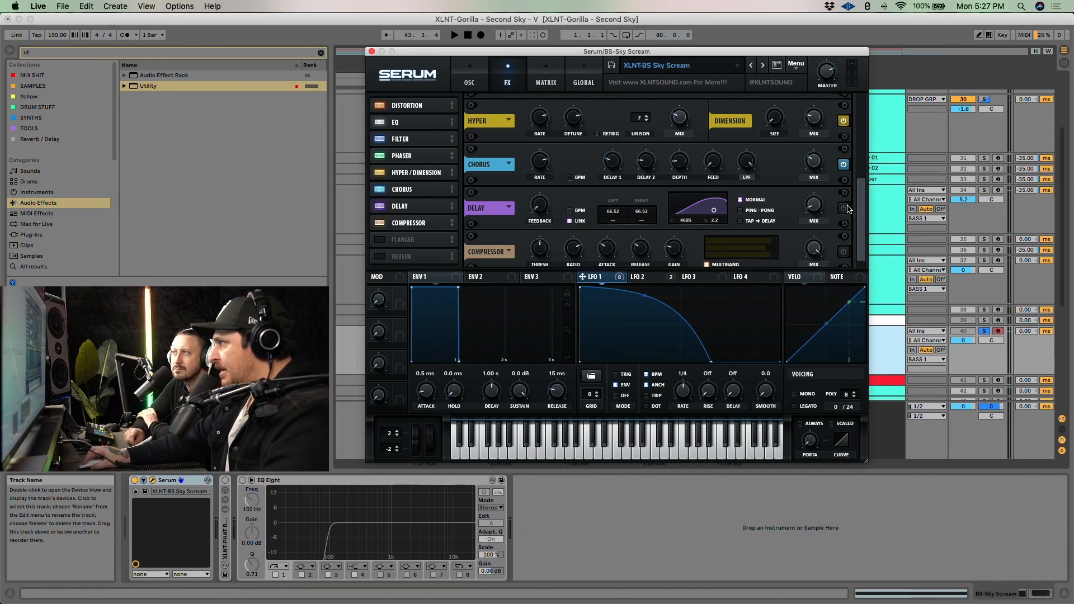
# Turn on the Delay and the multiband Compressor effects, playing the clip after each
pyautogui.click(570, 221)
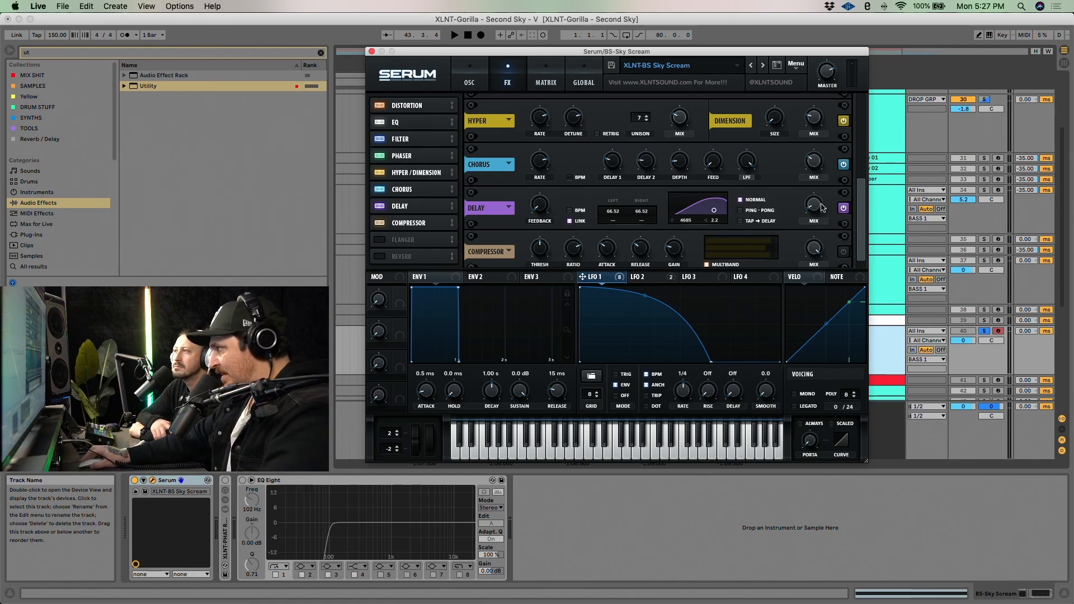
pyautogui.press('space')
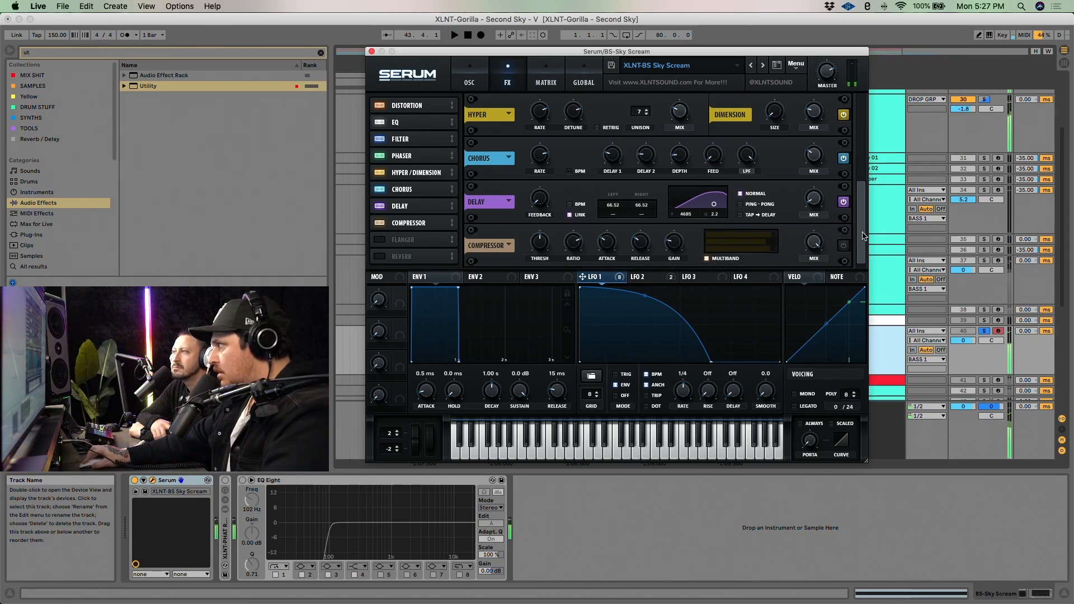
pyautogui.scroll(-1, 859, 230)
pyautogui.click(843, 245)
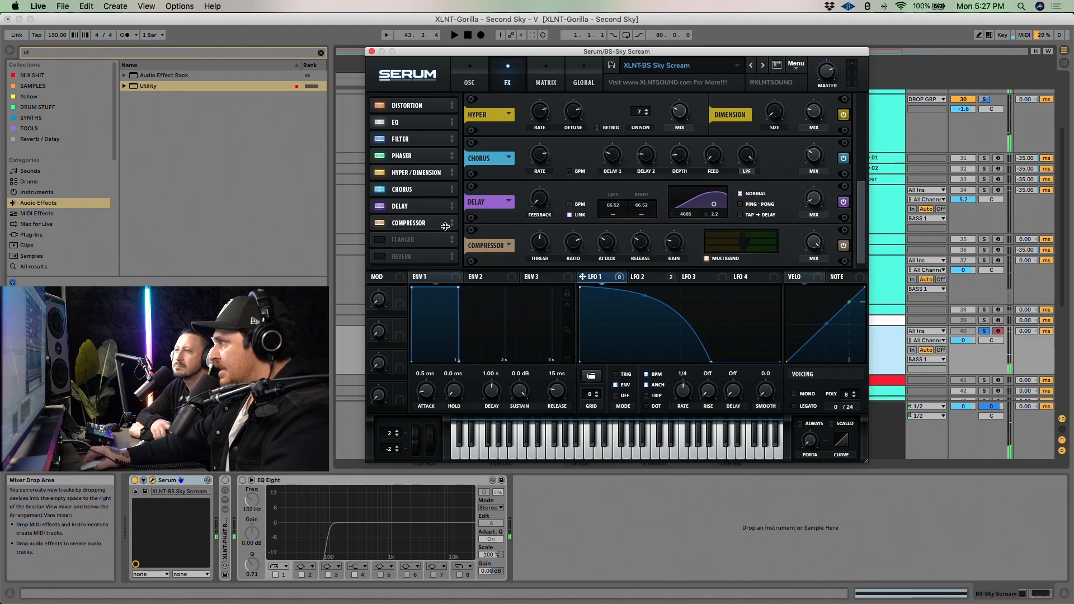
pyautogui.press('space')
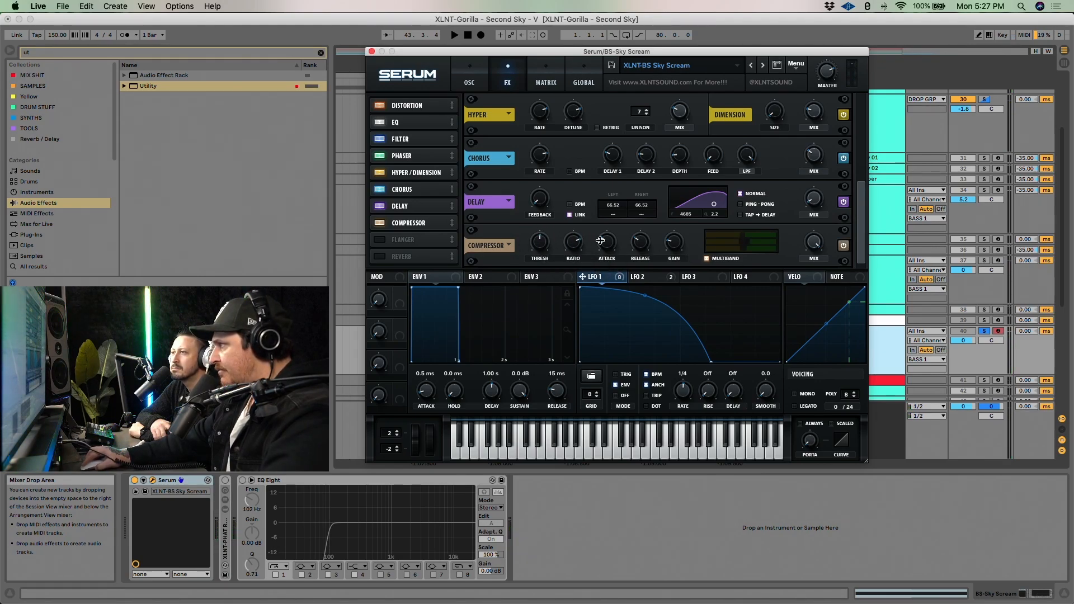
pyautogui.moveTo(673, 245)
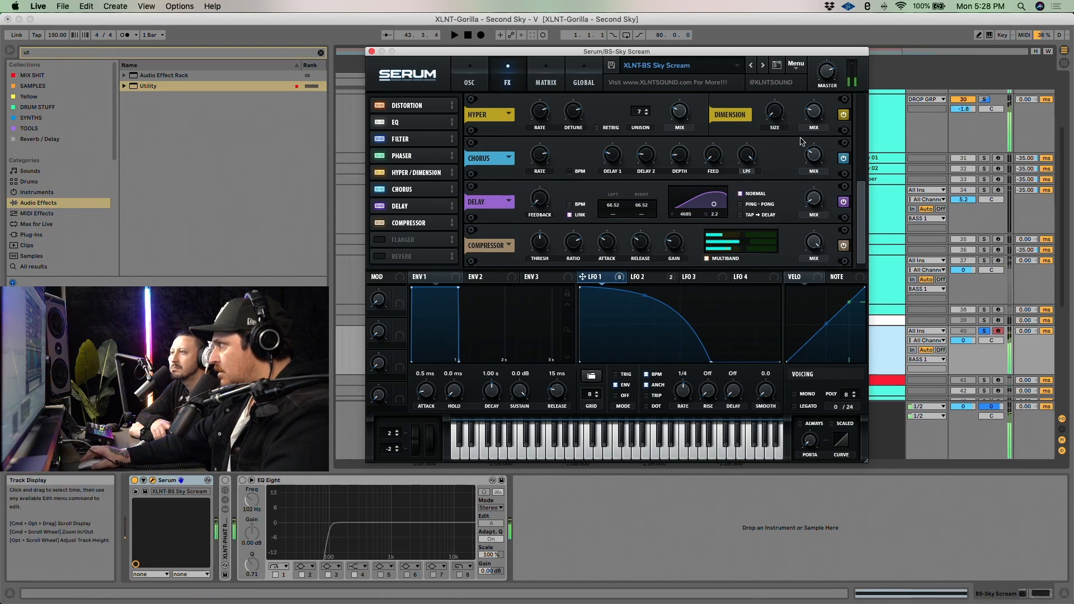
pyautogui.press('space')
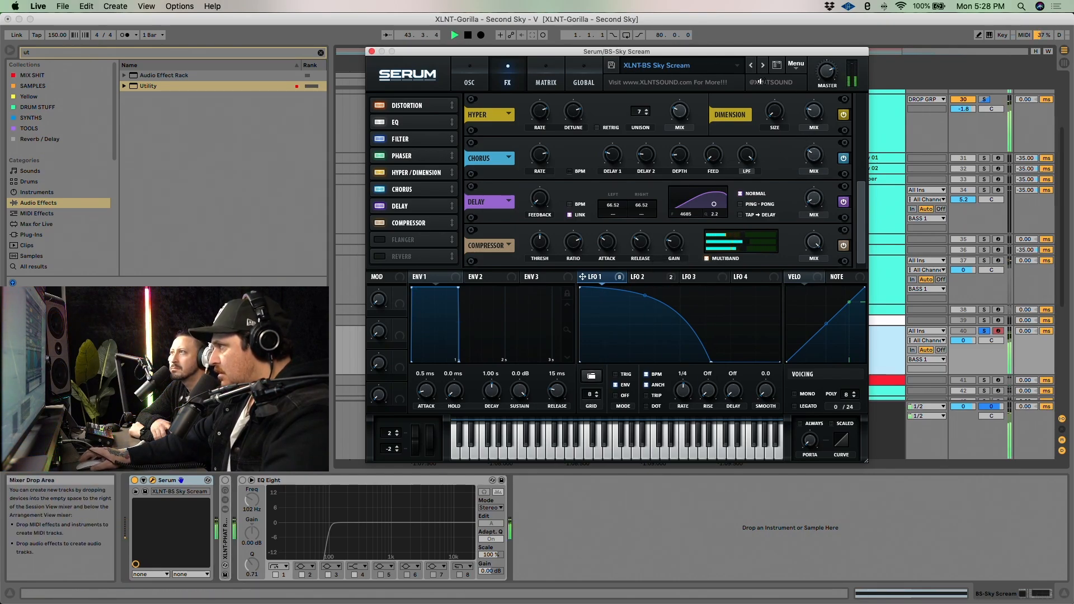
# Unsolo the red BS-Sky Scream track and close its Serum window
pyautogui.click(986, 332)
pyautogui.press('space')
pyautogui.click(372, 52)
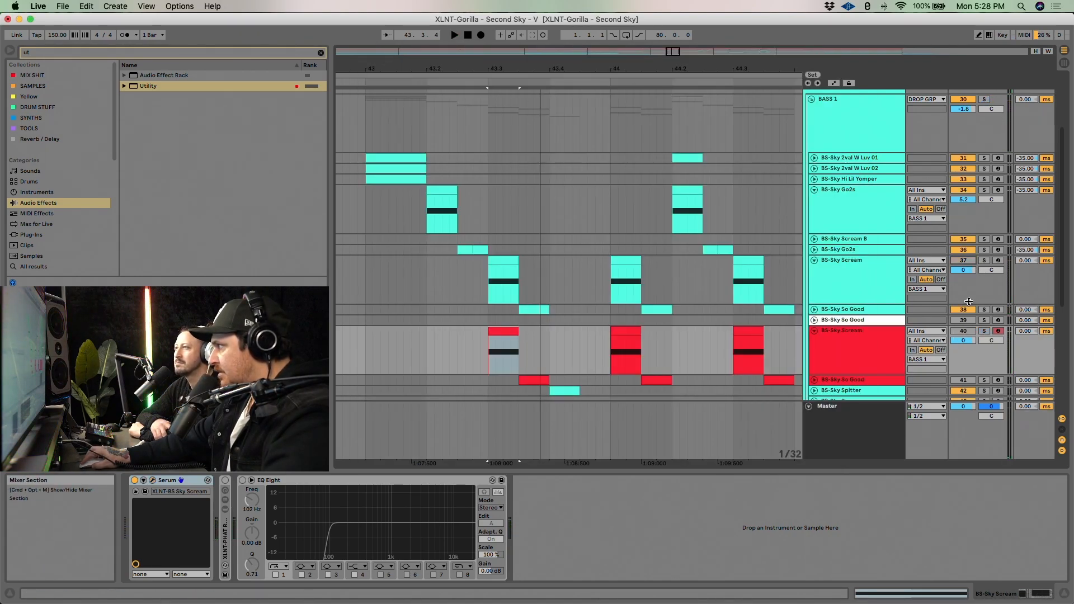
# Play the bass section and reactivate the red BS-Sky Scream track
pyautogui.press('space')
pyautogui.click(960, 331)
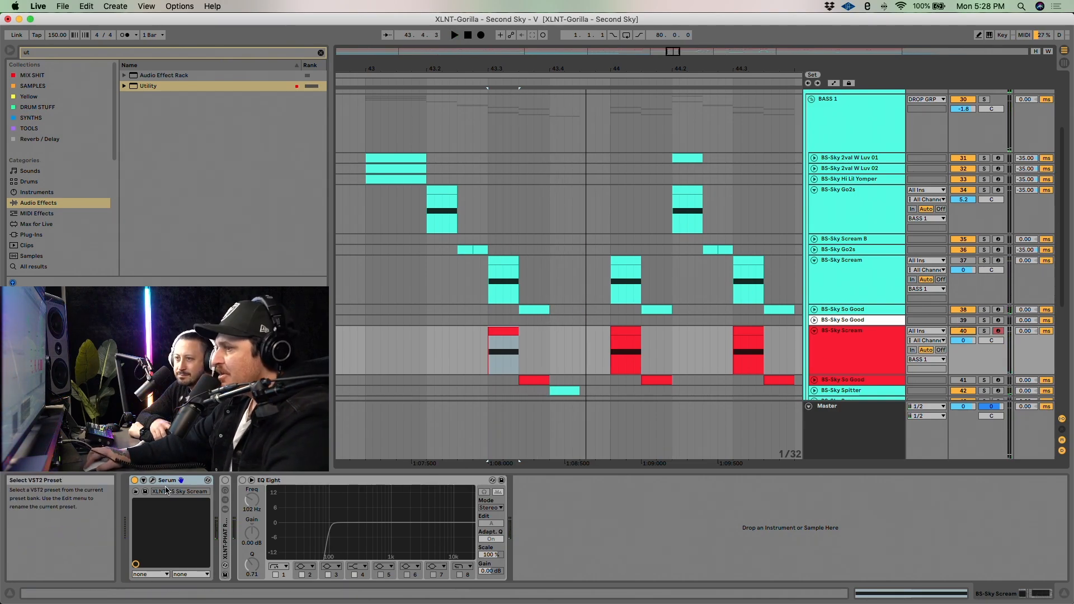
# Unfold and activate the XLNT-PHAT RACK, playing the clip with the red BS-Sky Scream track soloed
pyautogui.click(225, 510)
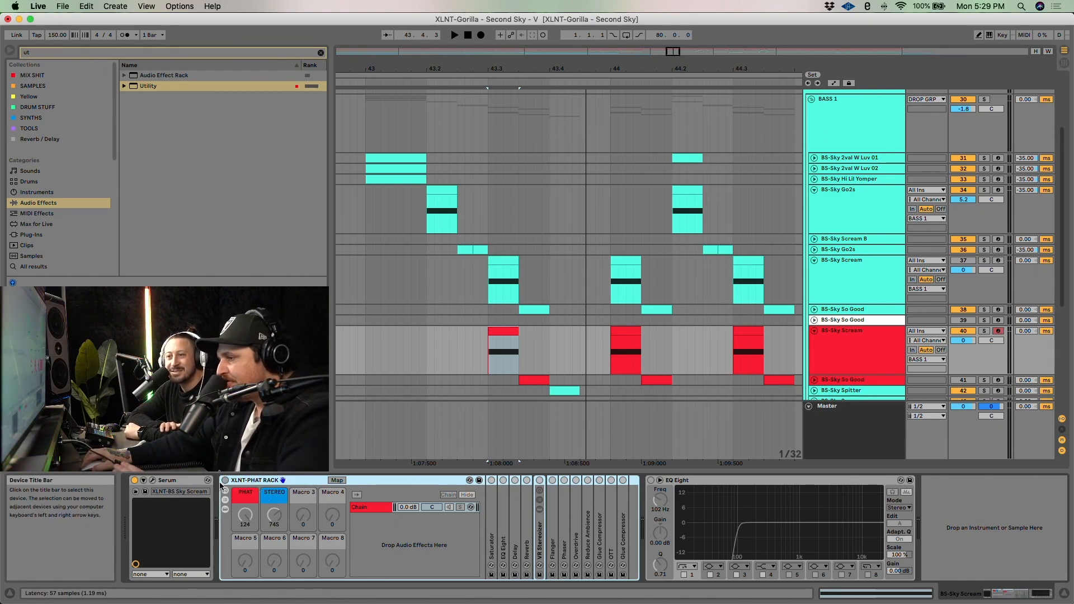
pyautogui.click(225, 484)
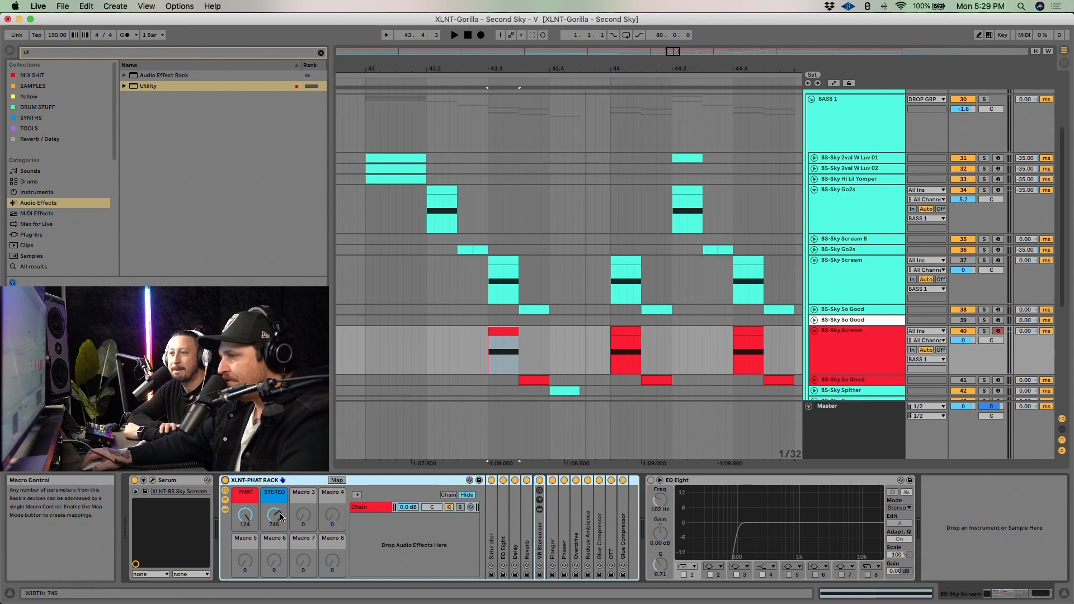
pyautogui.press('space')
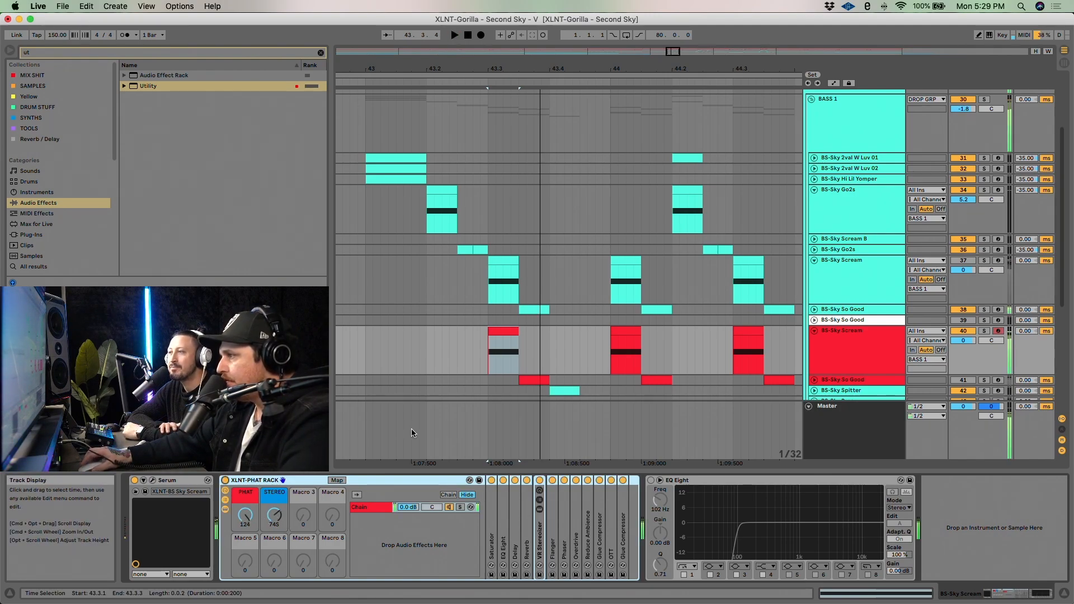
pyautogui.click(984, 331)
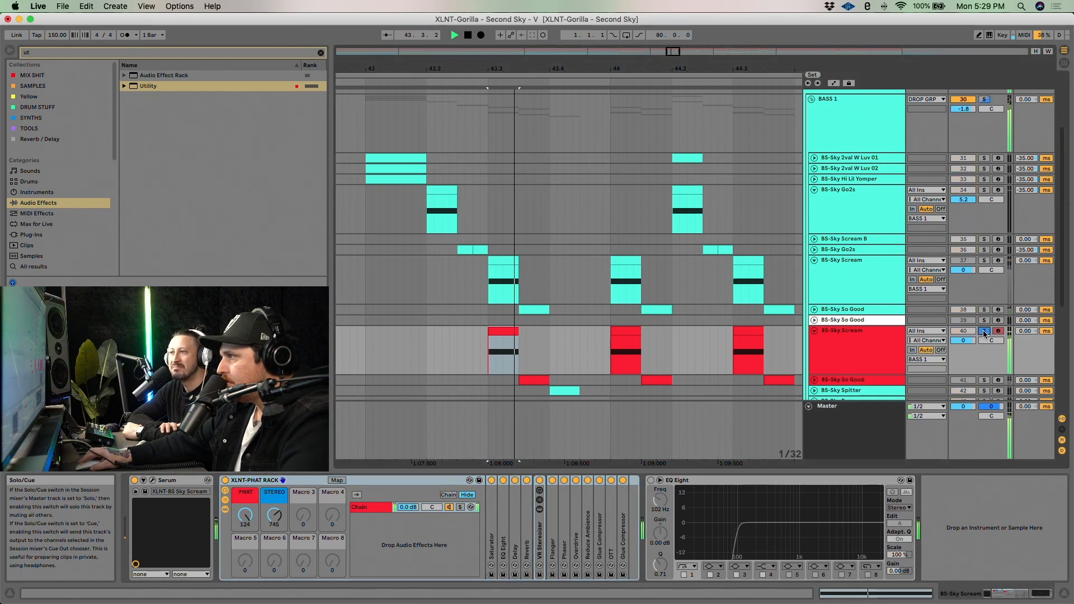
pyautogui.press('space')
# Turn on the EQ Eight after the rack and play the soloed clip several times to hear it
pyautogui.click(650, 480)
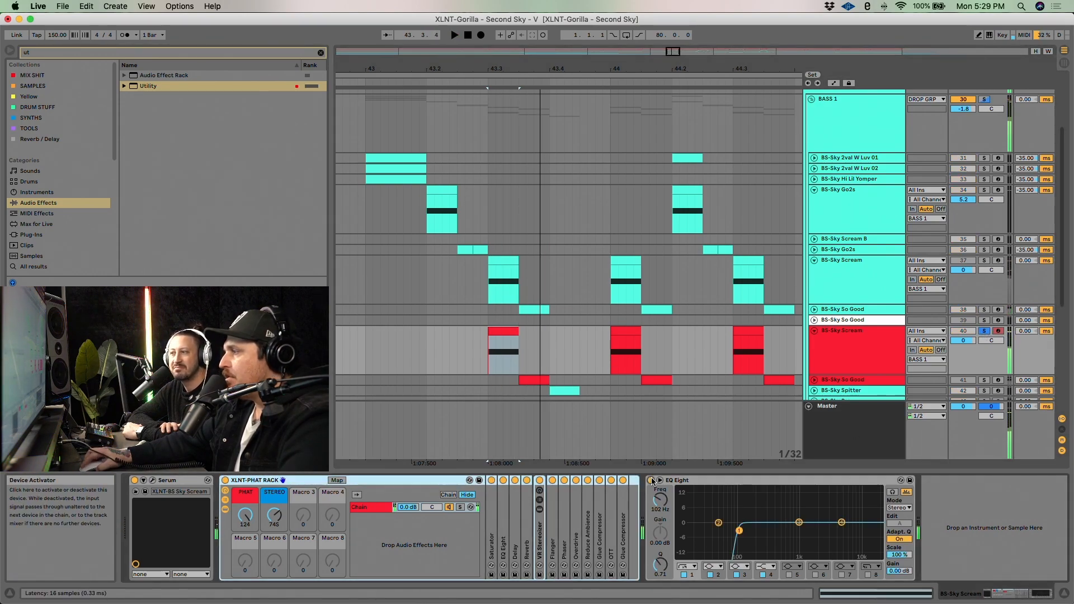
pyautogui.press('space')
pyautogui.press('space')
pyautogui.press('space')
pyautogui.press('space')
pyautogui.press('space')
pyautogui.press('space')
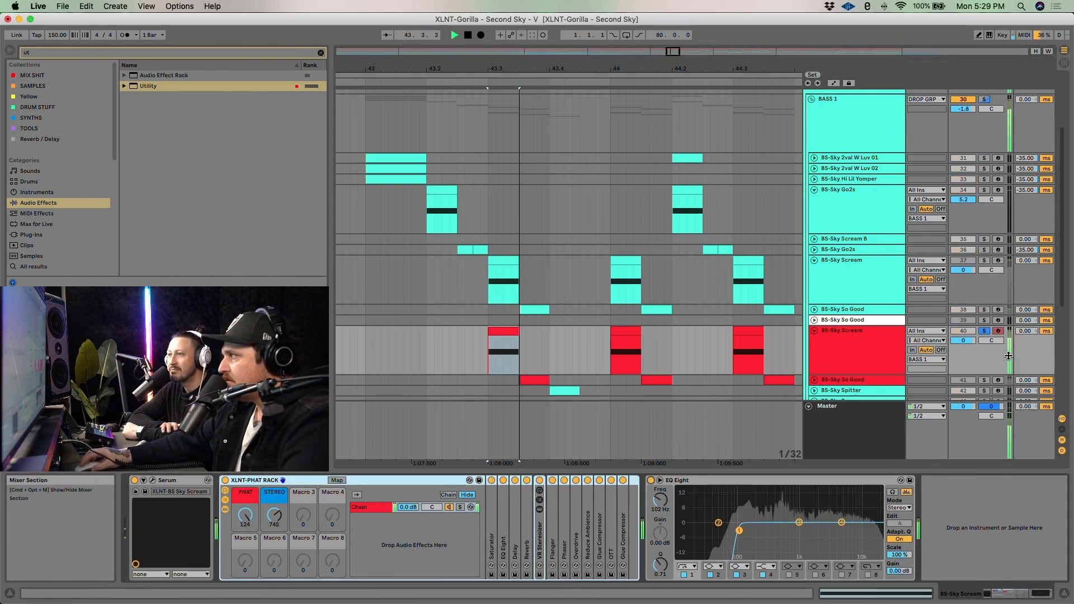
# Open the red BS-Sky Scream track's Serum window and find the LFO 2 to Mast.Tun row in the modulation matrix
pyautogui.click(153, 480)
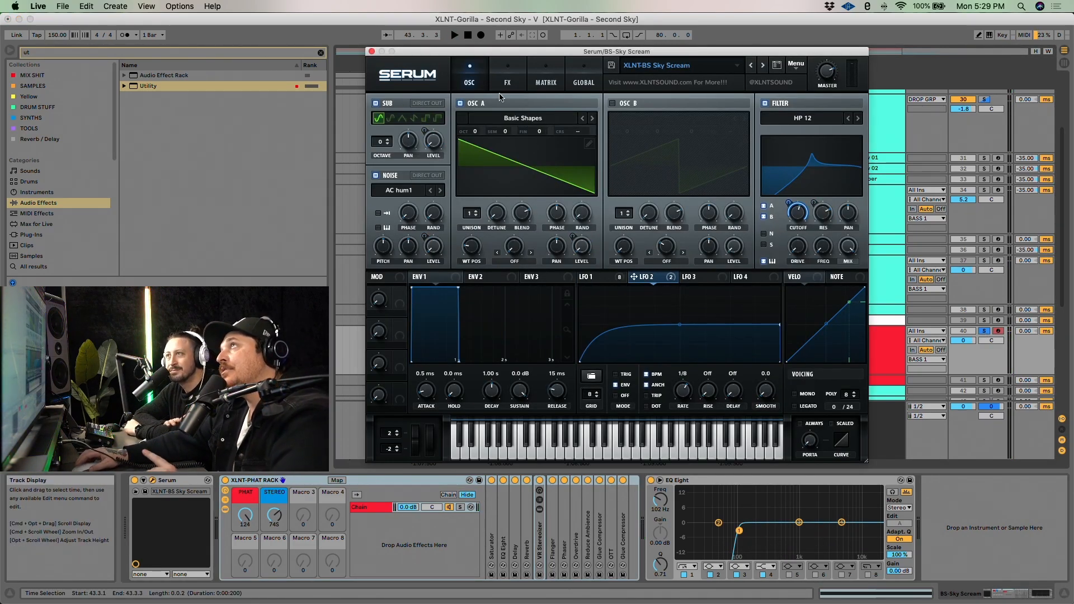
pyautogui.click(553, 42)
pyautogui.click(554, 70)
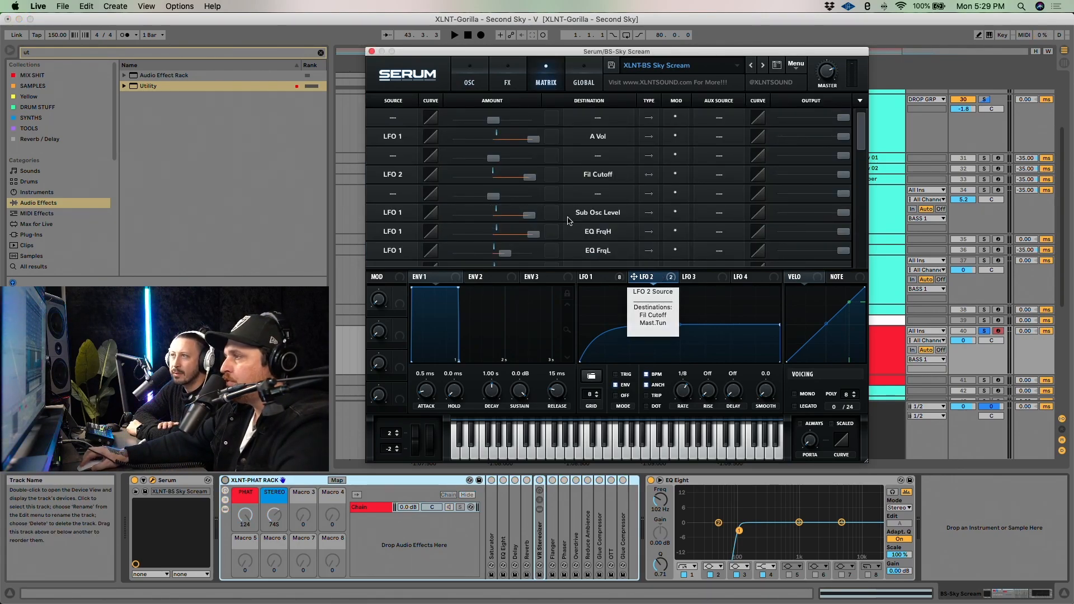
pyautogui.scroll(-5, 567, 218)
pyautogui.scroll(-3, 567, 218)
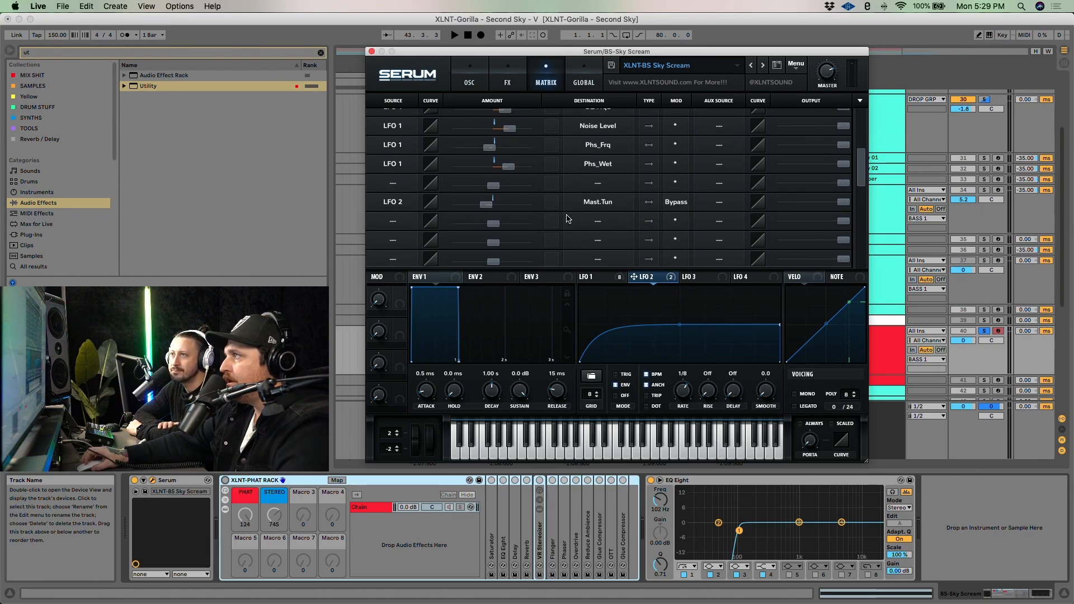
pyautogui.click(392, 204)
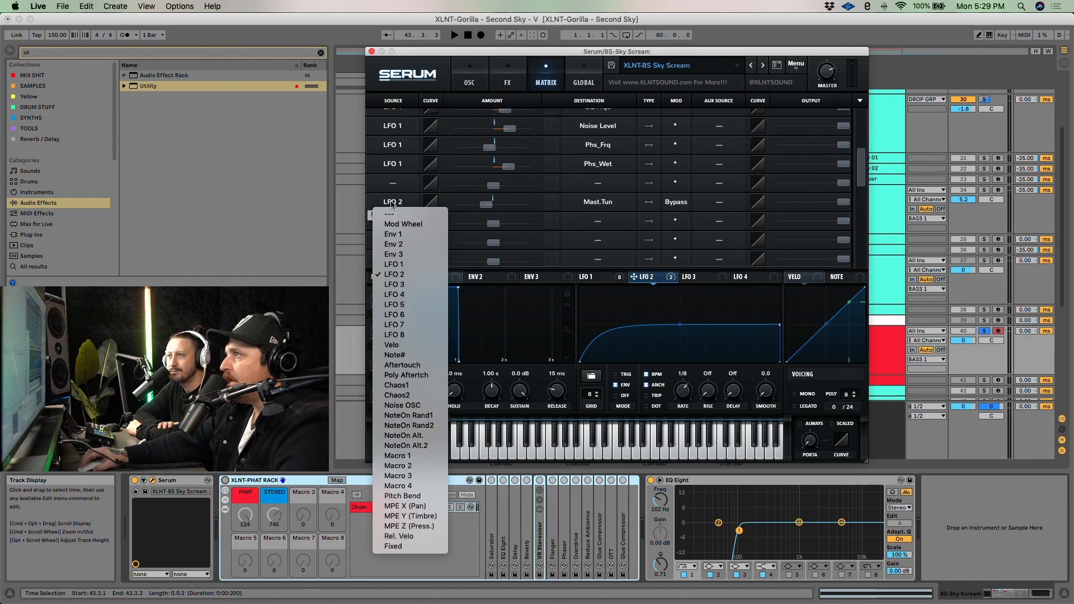
pyautogui.click(393, 207)
pyautogui.click(393, 209)
pyautogui.click(393, 208)
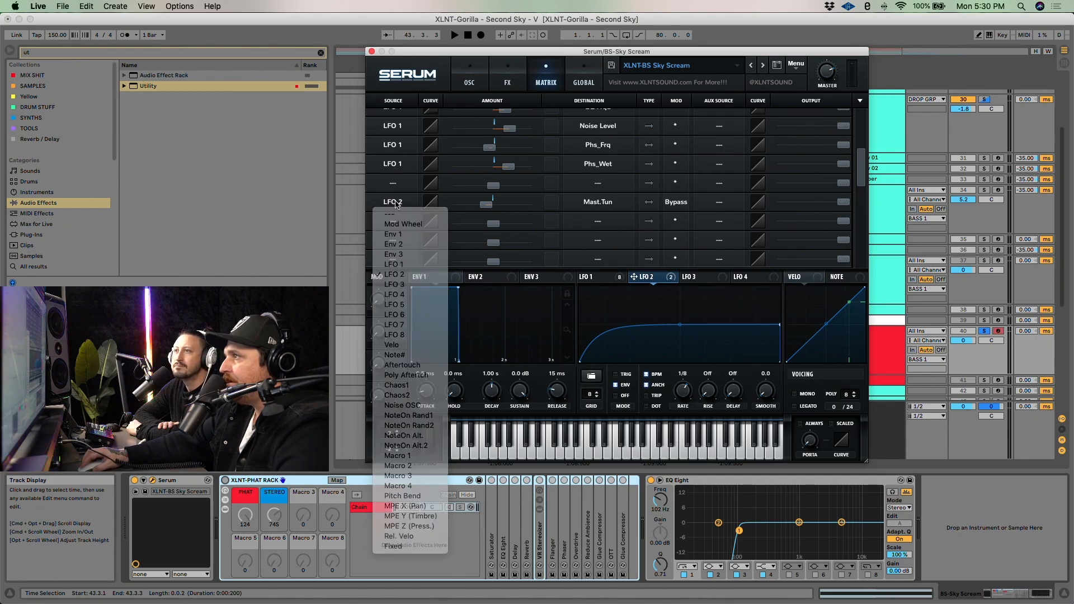
pyautogui.click(589, 207)
pyautogui.click(653, 202)
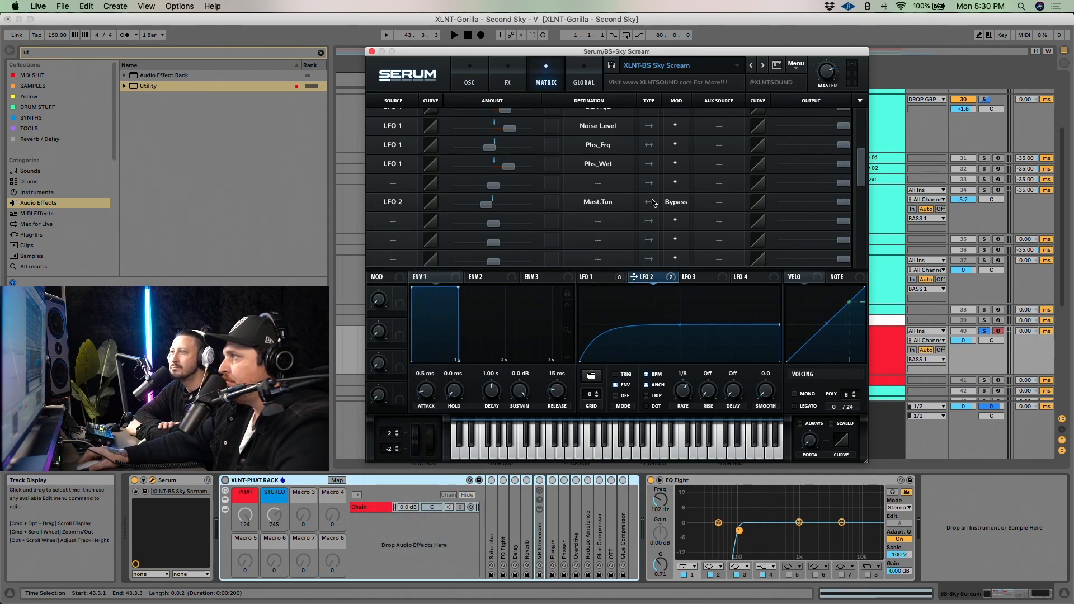
# Re-enable LFO 2's bypassed Mast.Tun modulation and play the clip to hear it
pyautogui.rightClick(649, 279)
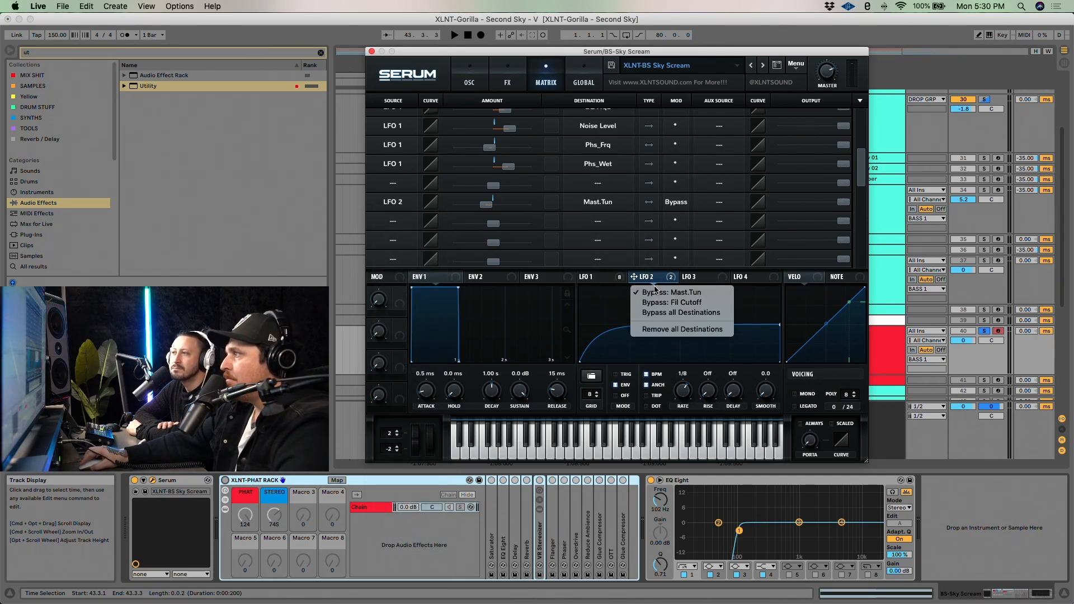
pyautogui.click(657, 292)
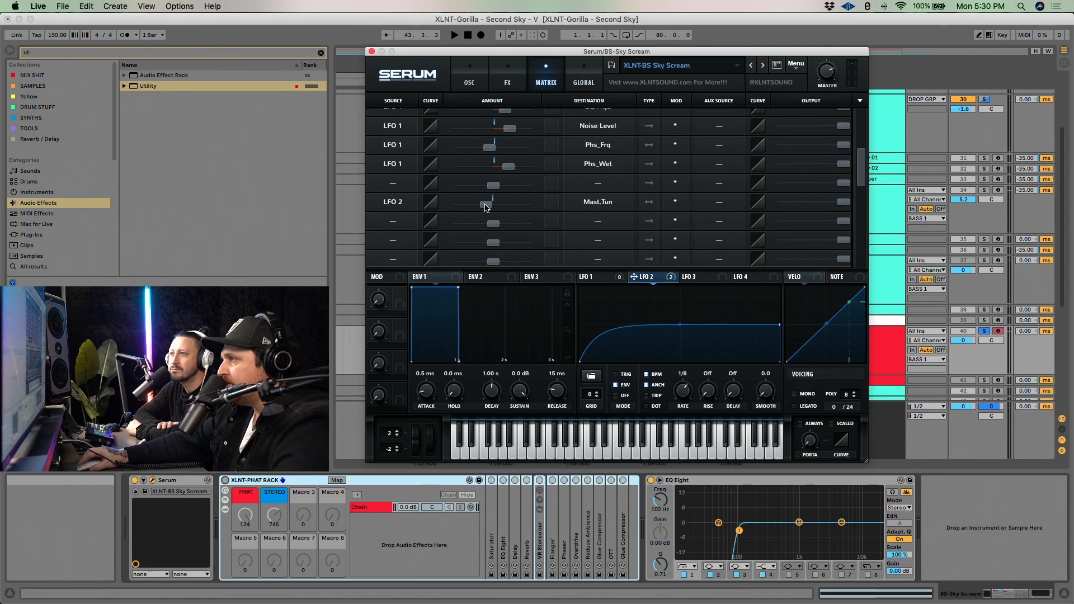
pyautogui.press('space')
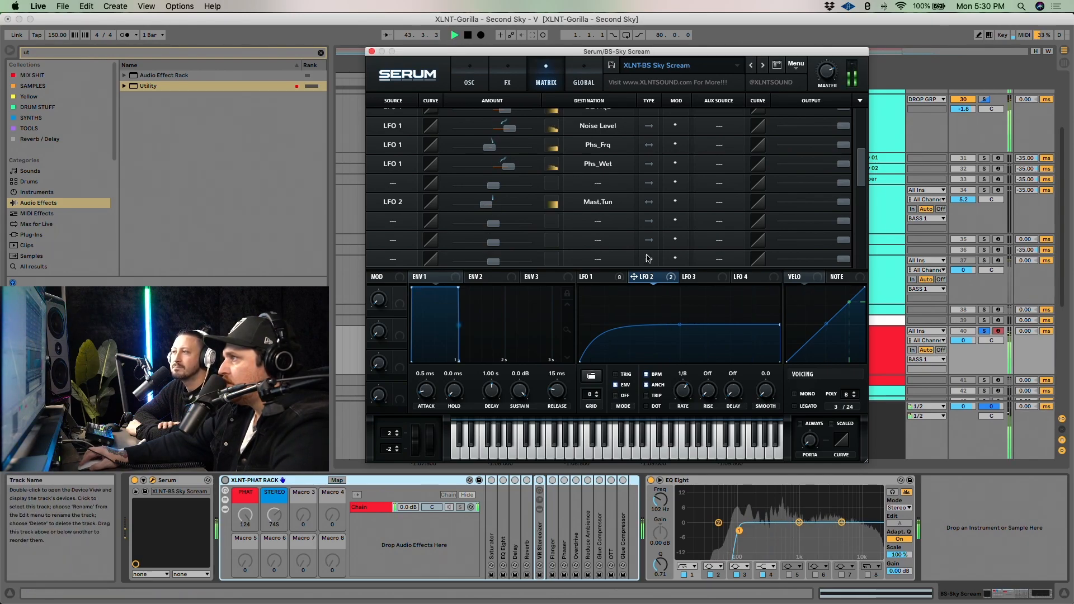
pyautogui.press('space')
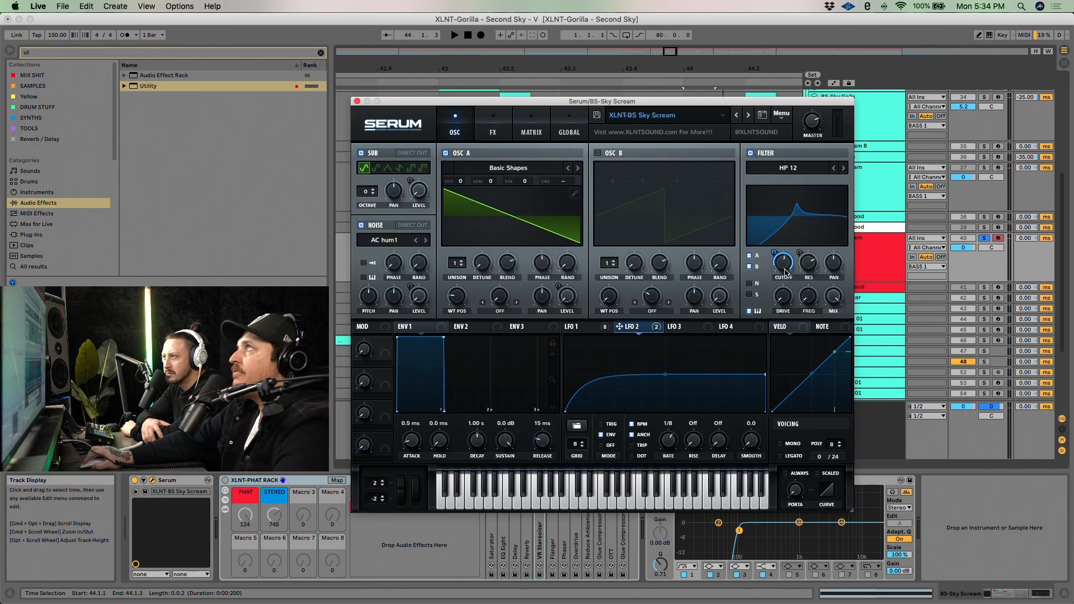
# Raise the HP 12 filter's cutoff to about 3650 Hz, playing the clip repeatedly to hear it
pyautogui.moveTo(786, 270)
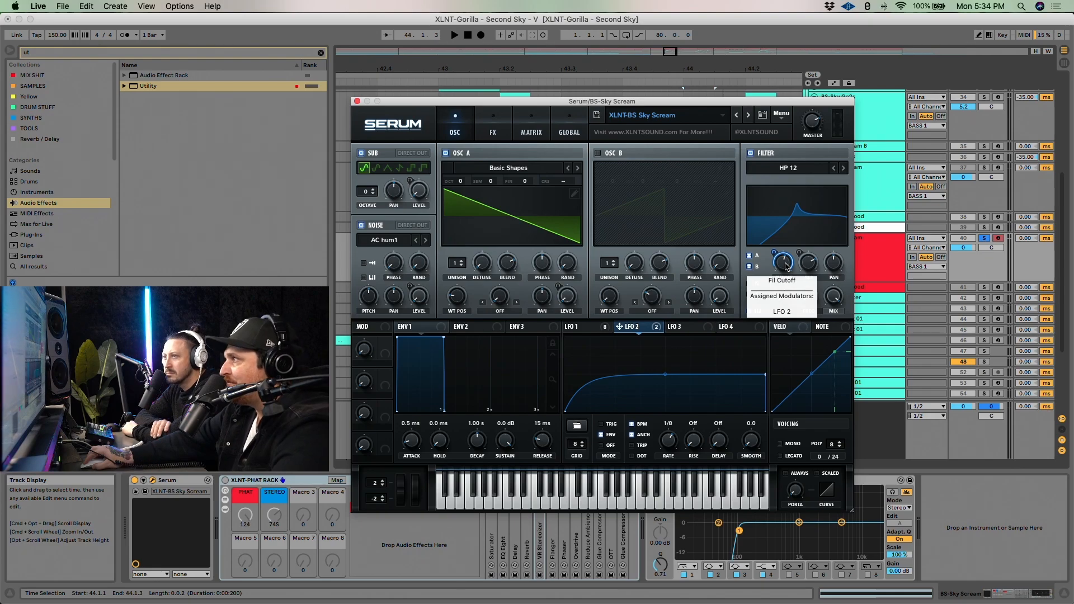
pyautogui.click(786, 265)
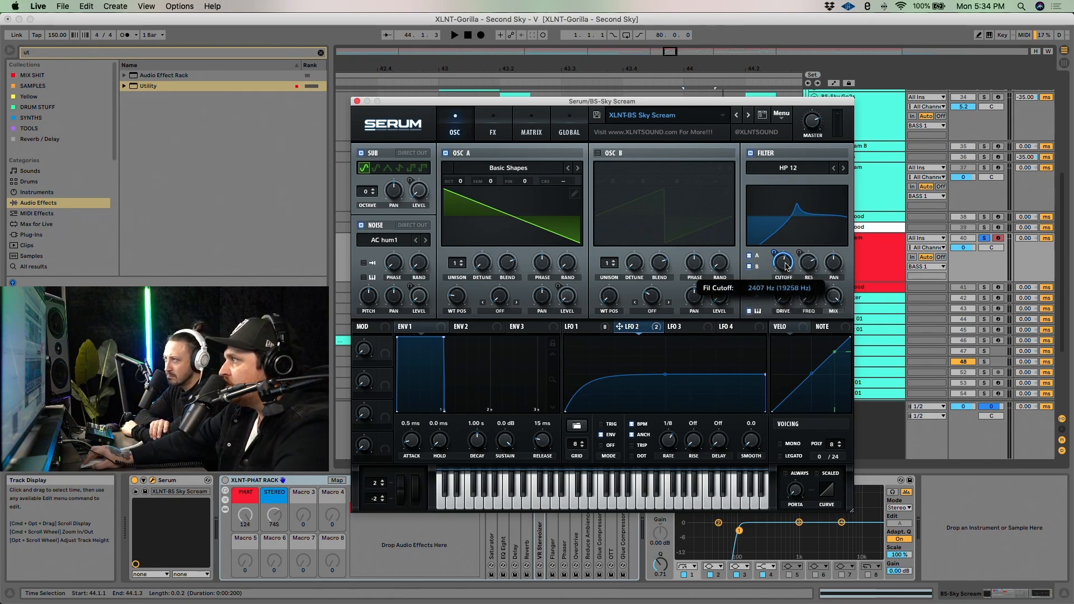
pyautogui.press('space')
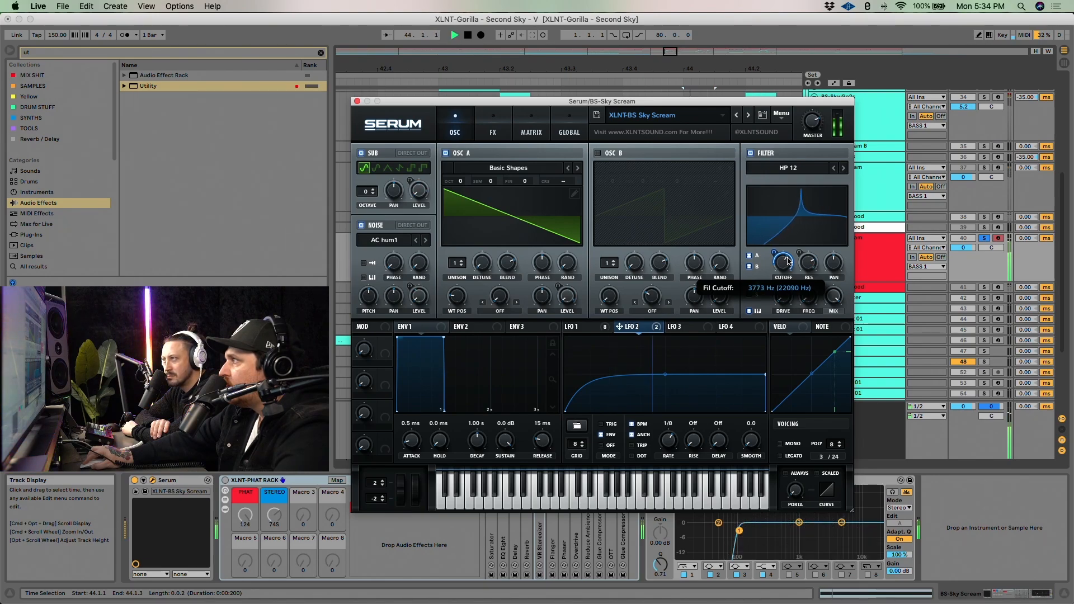
pyautogui.press('space')
pyautogui.press('space')
pyautogui.press('space')
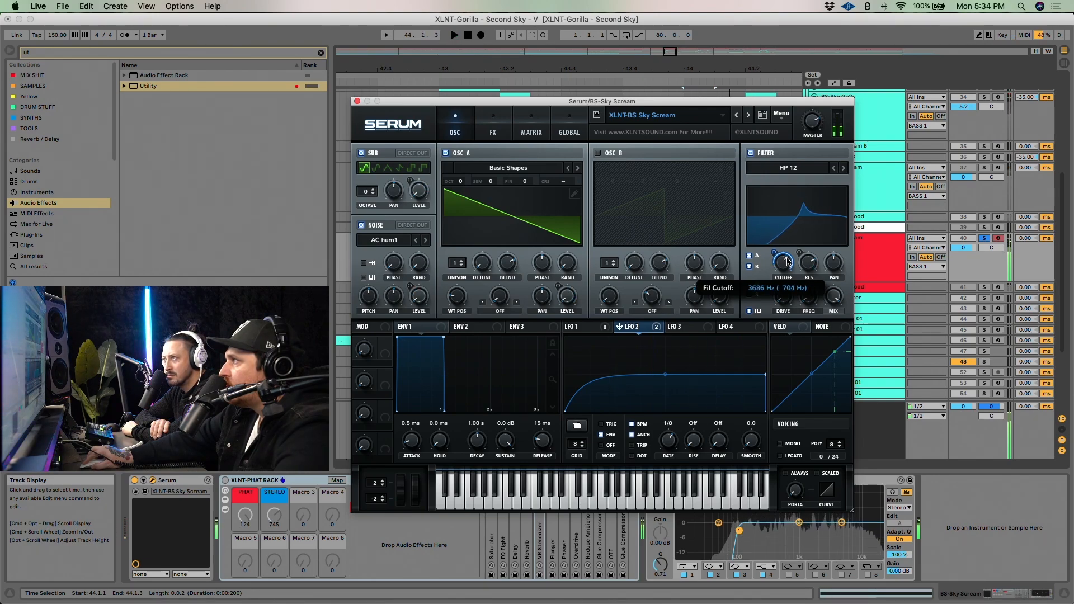
pyautogui.press('space')
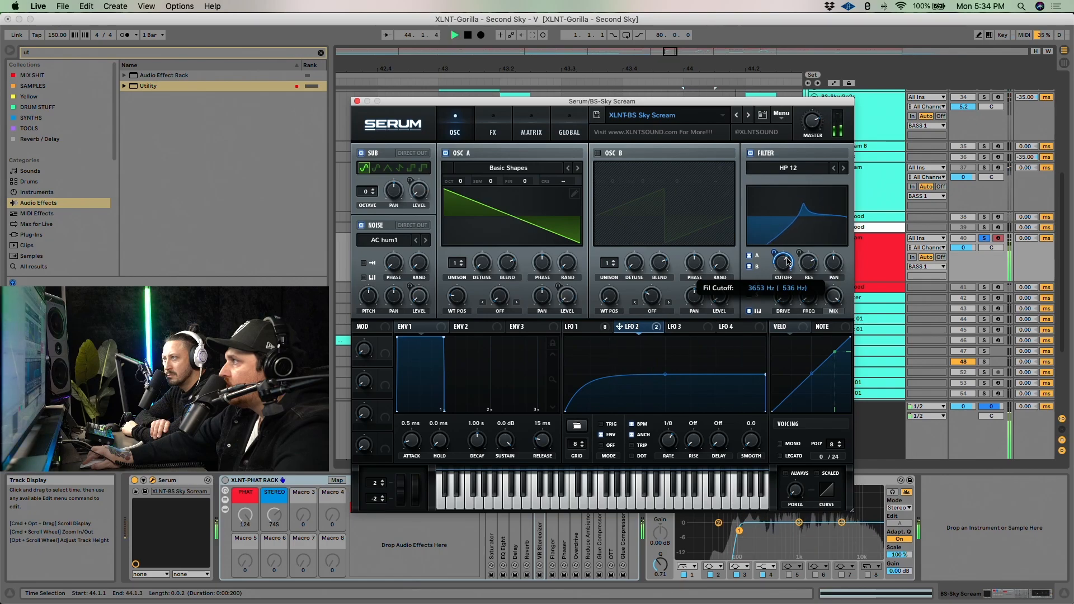
pyautogui.press('space')
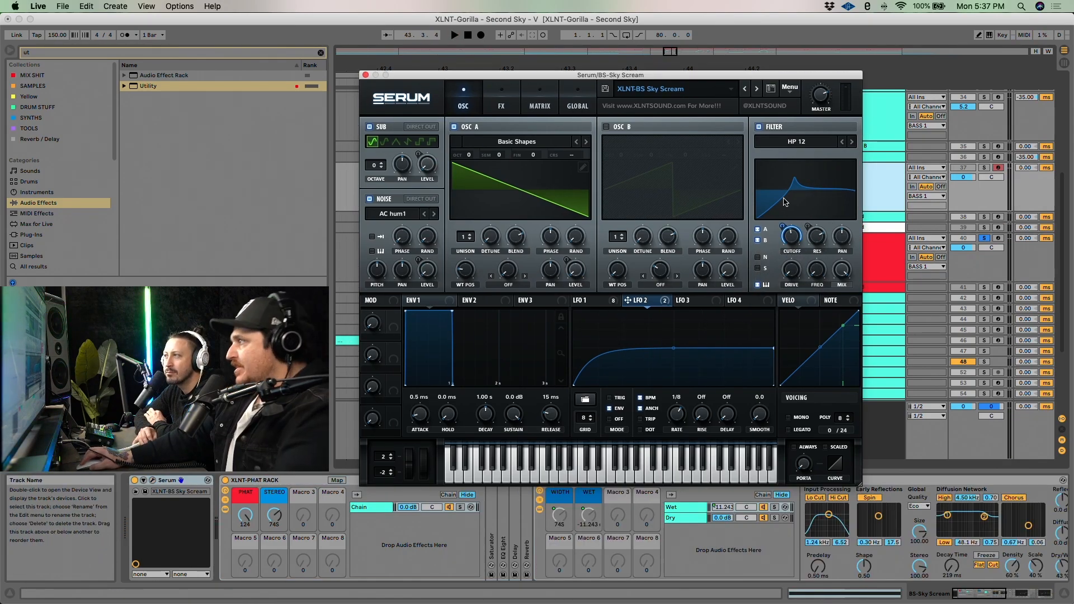
# Assign the first macro, SCREAM PITCH, to the filter cutoff, raise the macro and play the clip
pyautogui.moveTo(794, 240)
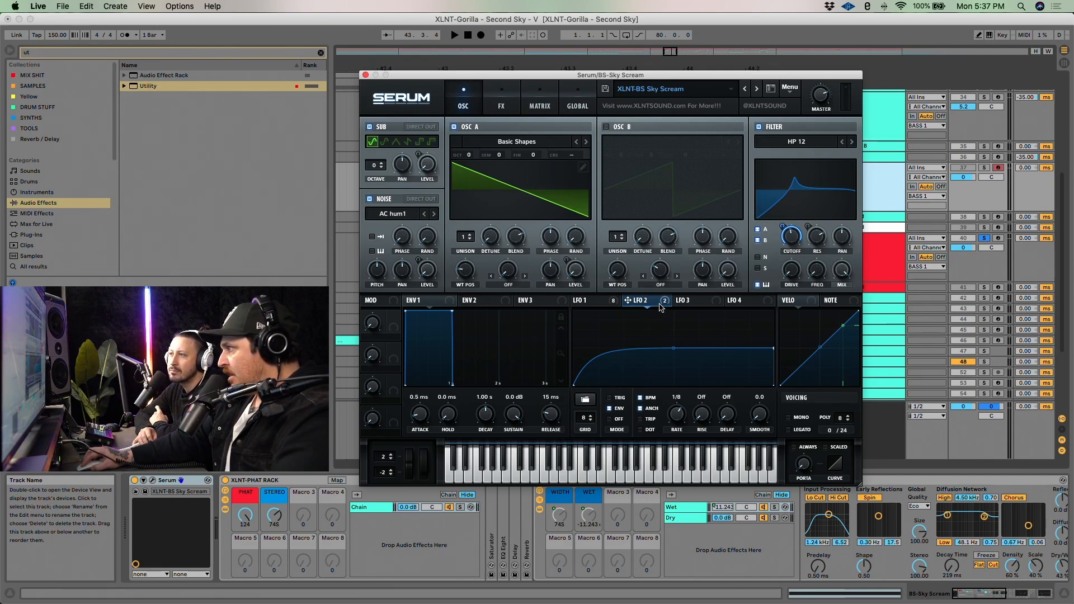
pyautogui.moveTo(783, 224); pyautogui.dragTo(787, 214)
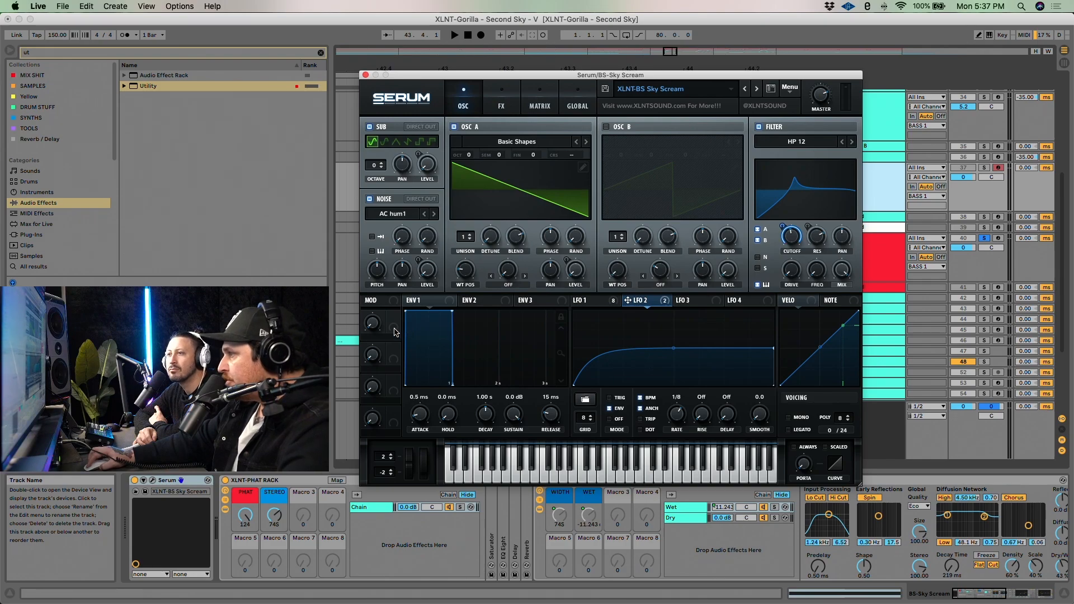
pyautogui.moveTo(394, 330); pyautogui.dragTo(786, 226)
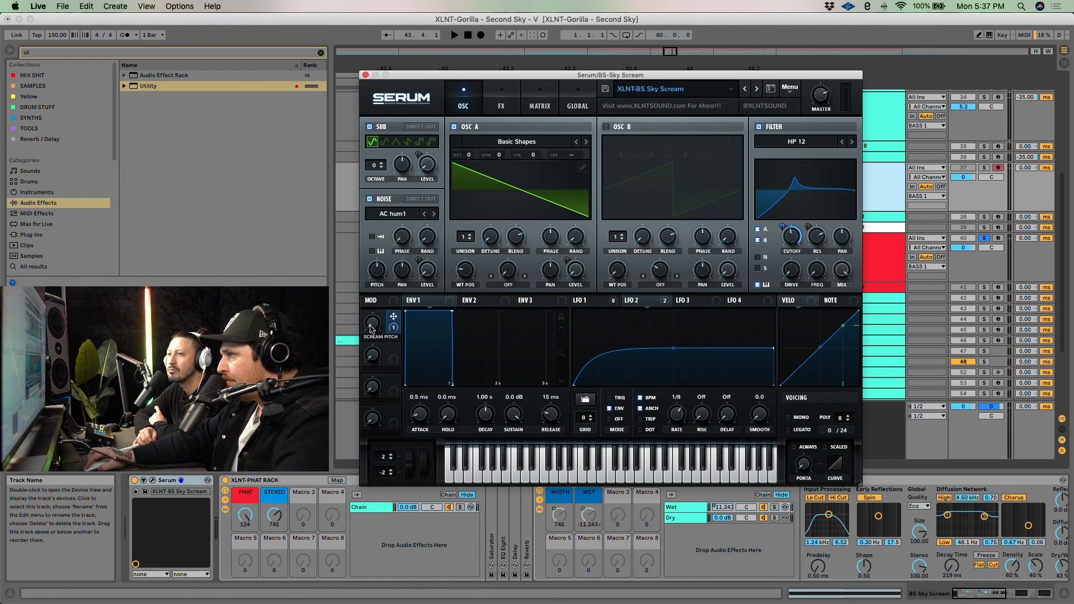
pyautogui.moveTo(374, 326)
pyautogui.moveTo(373, 326); pyautogui.dragTo(374, 302)
pyautogui.press('space')
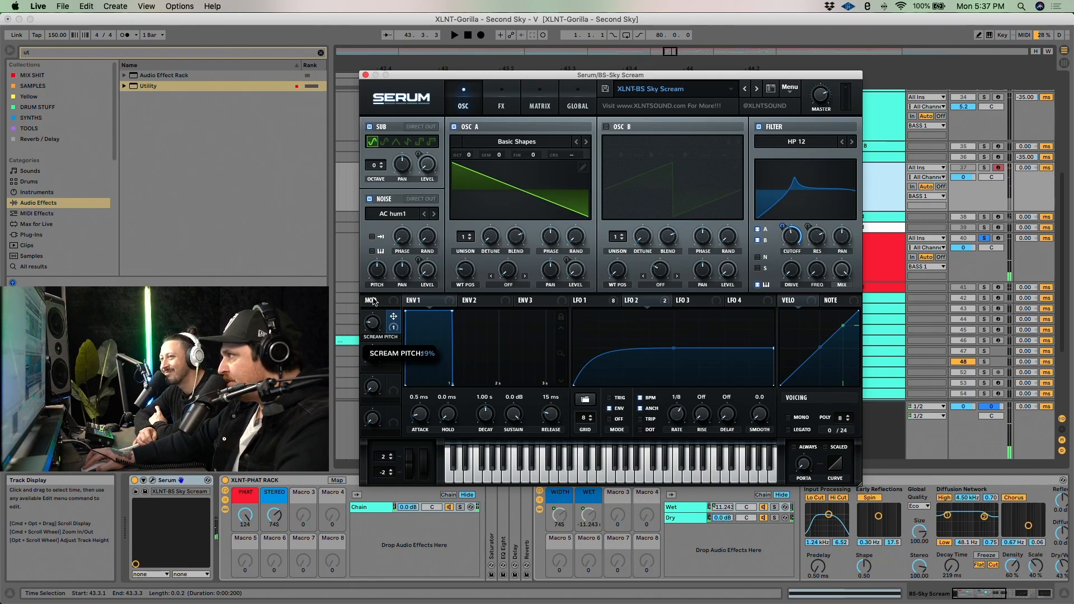
pyautogui.press('space')
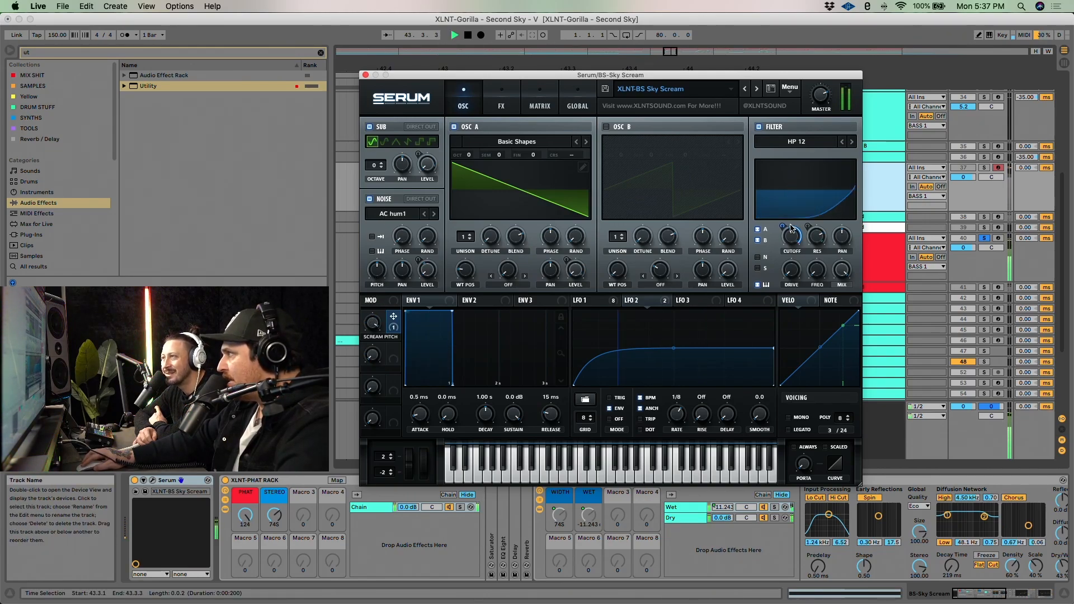
# Set the Macro 1 to Fil Cutoff amount to 27 and the SCREAM PITCH macro to about 56% while playing the clip
pyautogui.moveTo(783, 226); pyautogui.dragTo(776, 252)
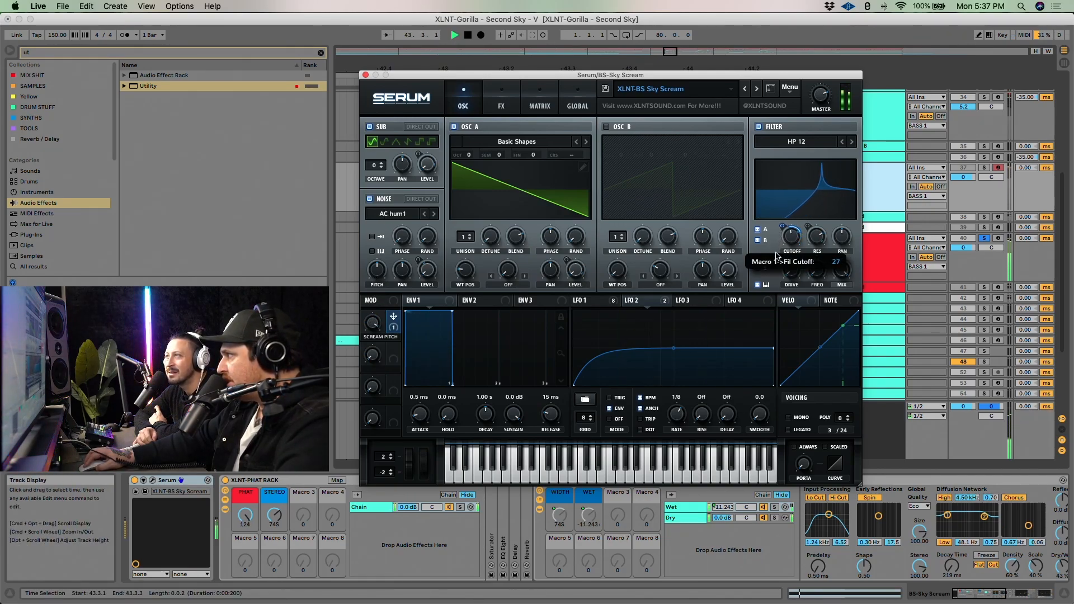
pyautogui.moveTo(372, 331); pyautogui.dragTo(379, 315)
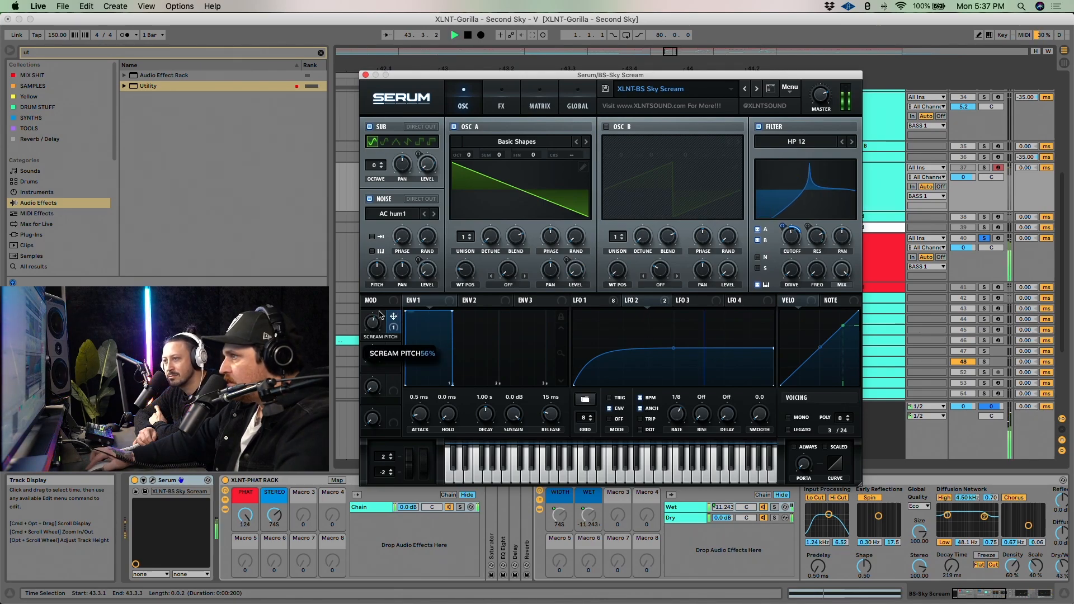
pyautogui.press('space')
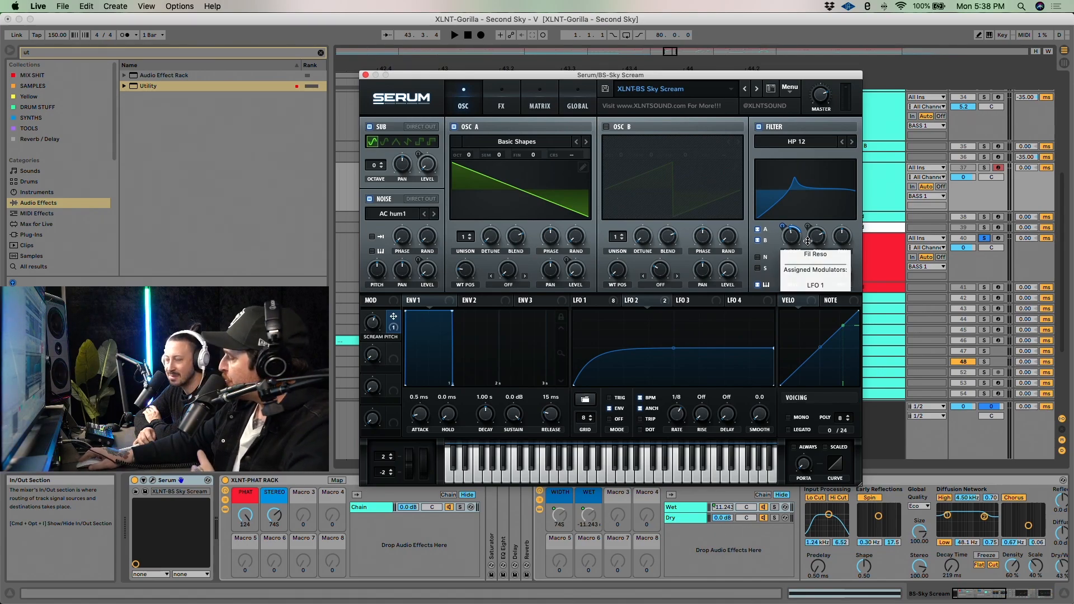
pyautogui.press('space')
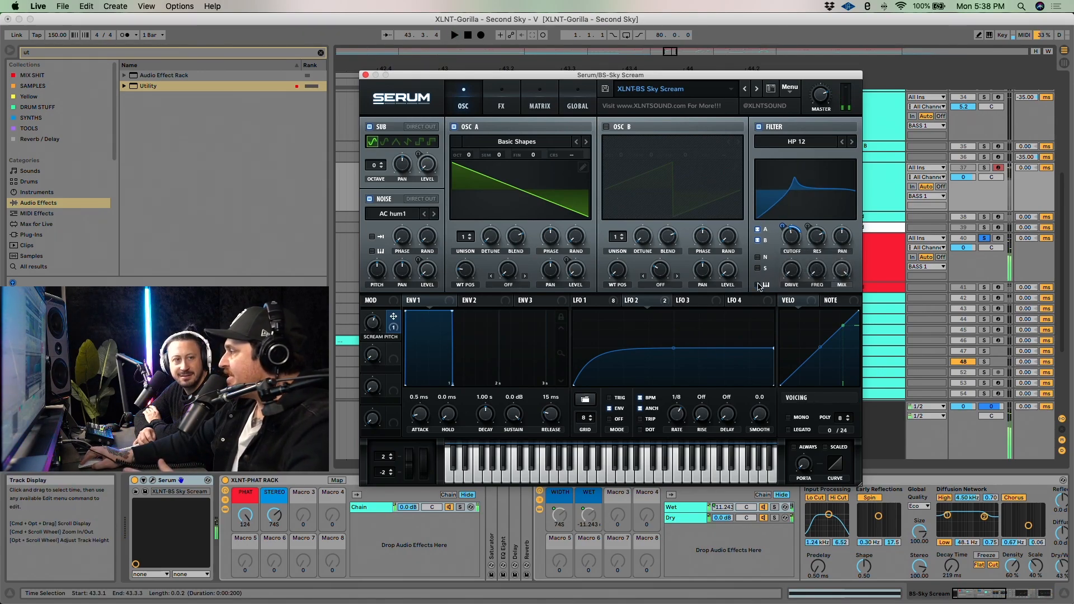
pyautogui.press('space')
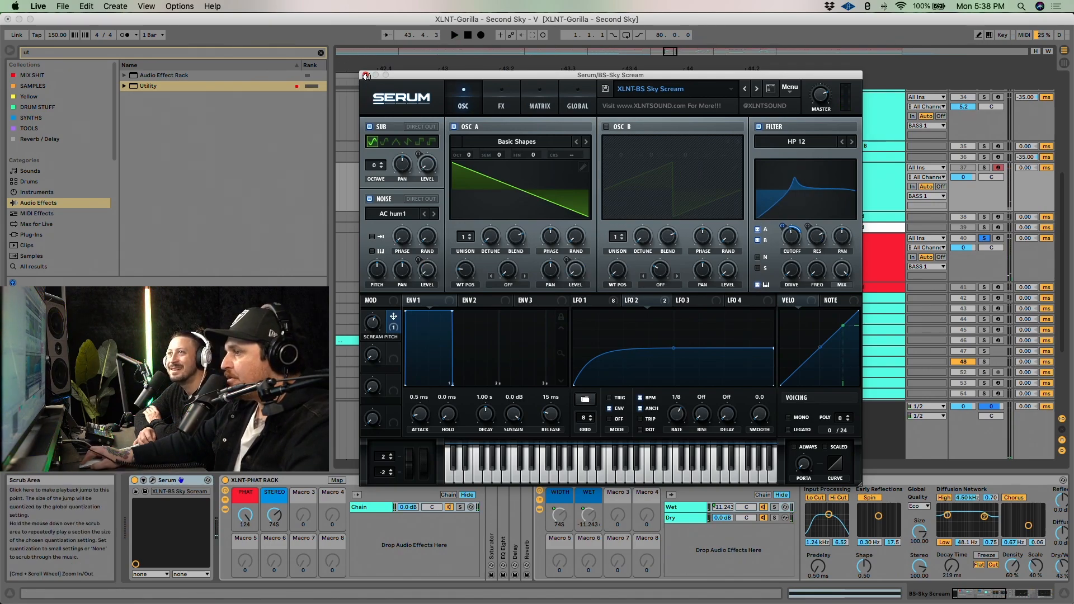
# Close the Serum window and select the first clip on the red BS-Sky So Good track
pyautogui.click(364, 76)
pyautogui.click(545, 384)
pyautogui.click(574, 241)
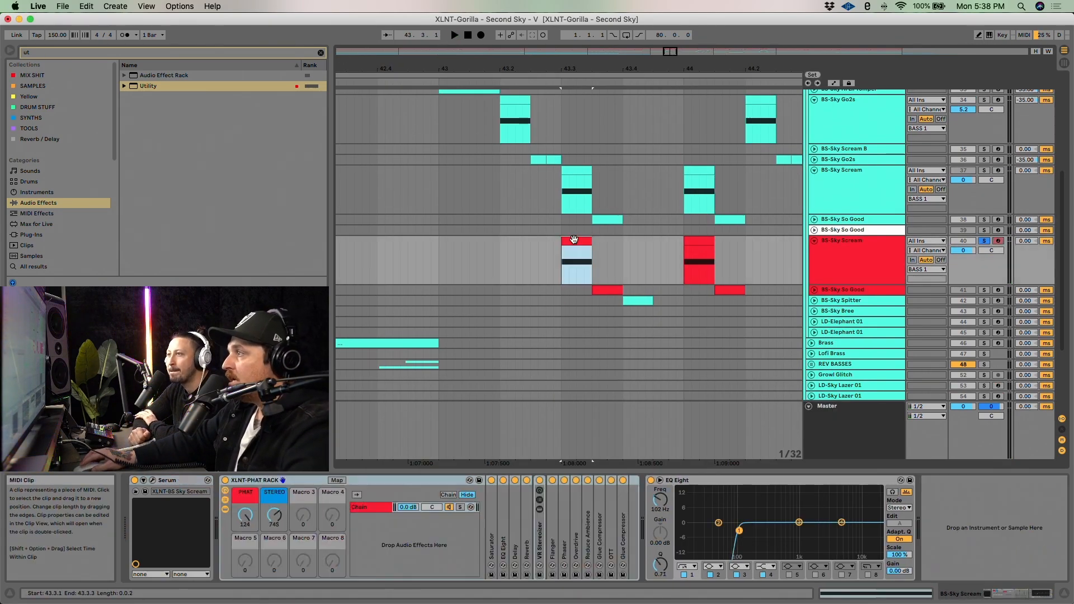
pyautogui.hscroll(2, 547, 283)
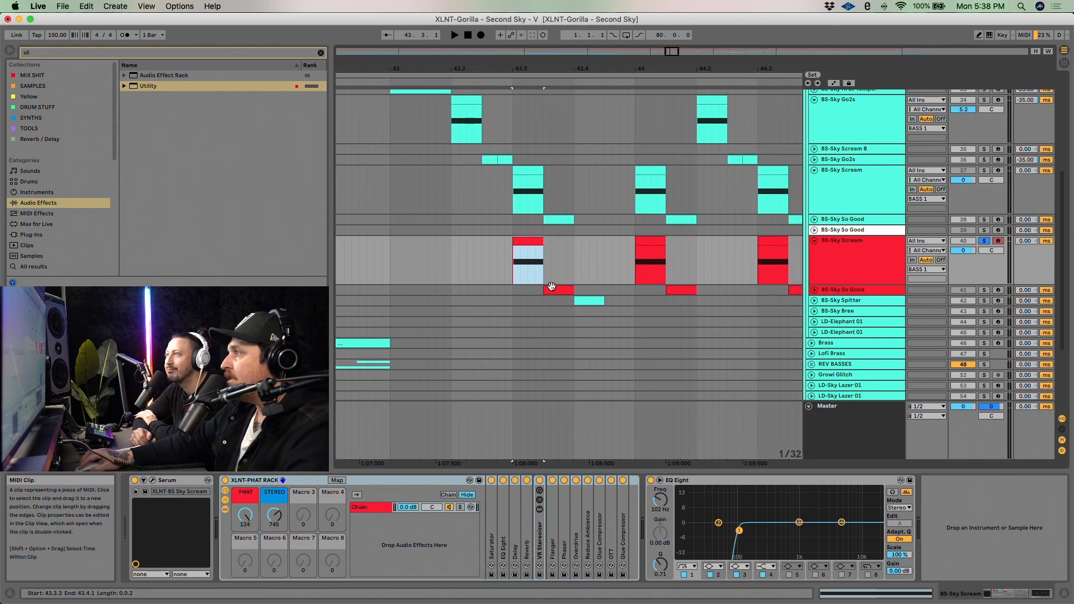
pyautogui.click(555, 289)
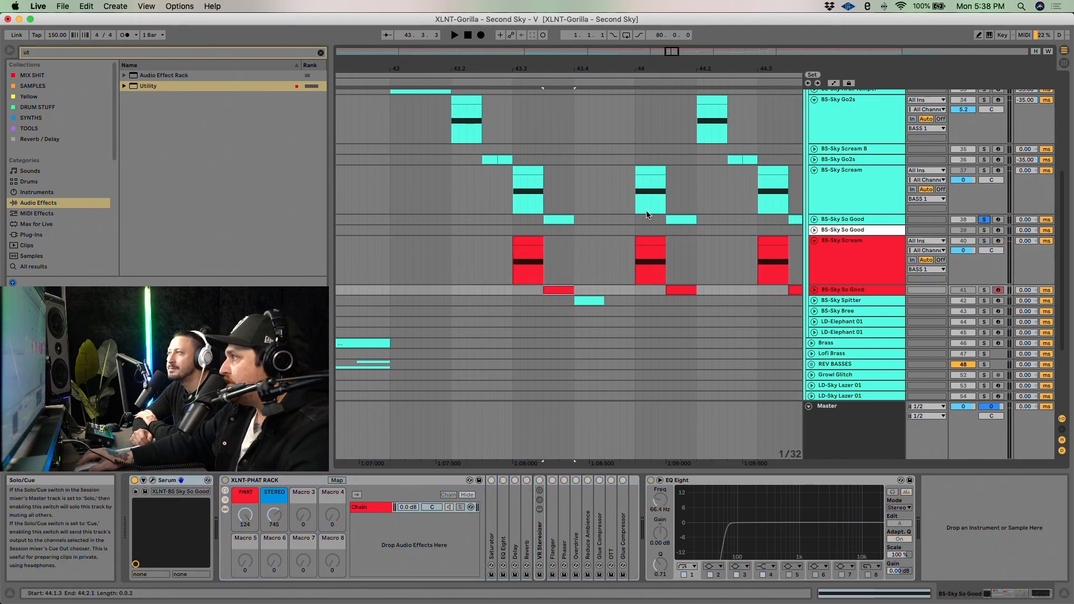
# Play the first clip on the cyan BS-Sky So Good track and unsolo that track
pyautogui.click(552, 218)
pyautogui.press('space')
pyautogui.press('space')
pyautogui.click(985, 219)
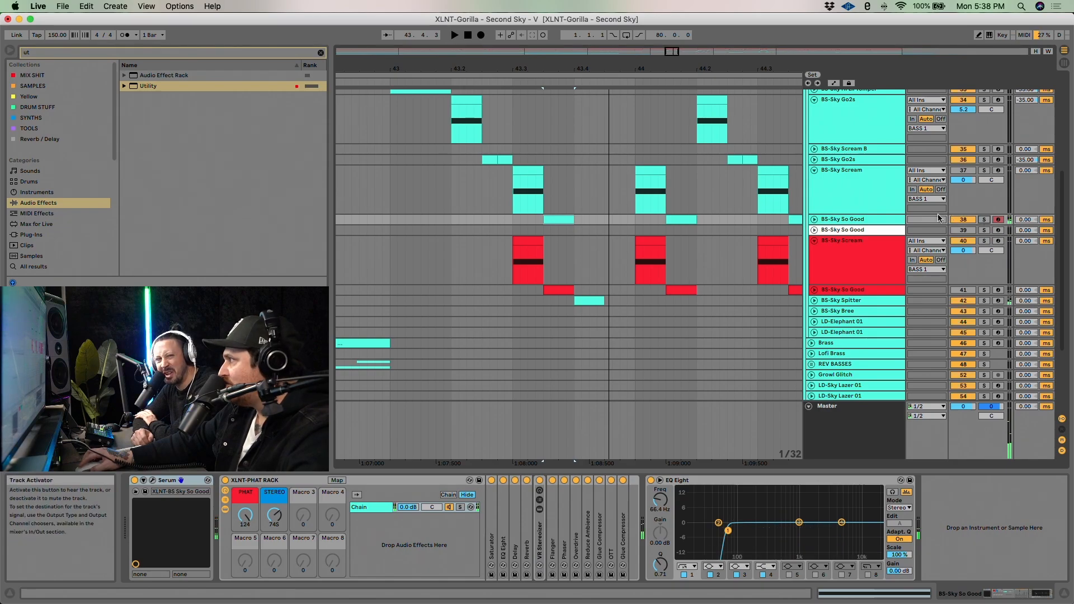
# Select the first clip on the red BS-Sky Scream track and play the drop with all the bass layers
pyautogui.click(862, 257)
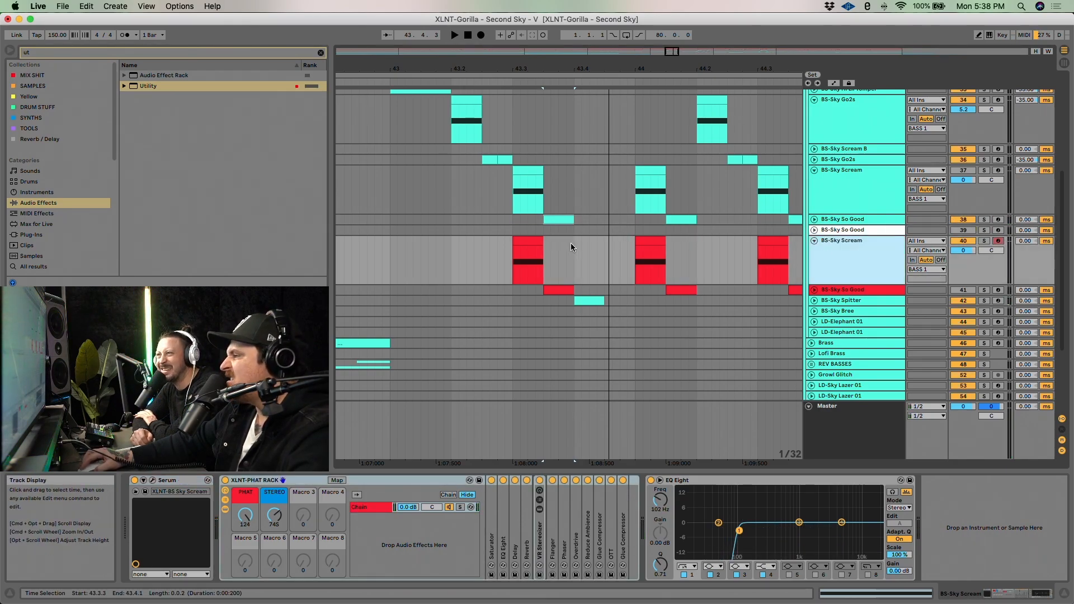
pyautogui.click(528, 260)
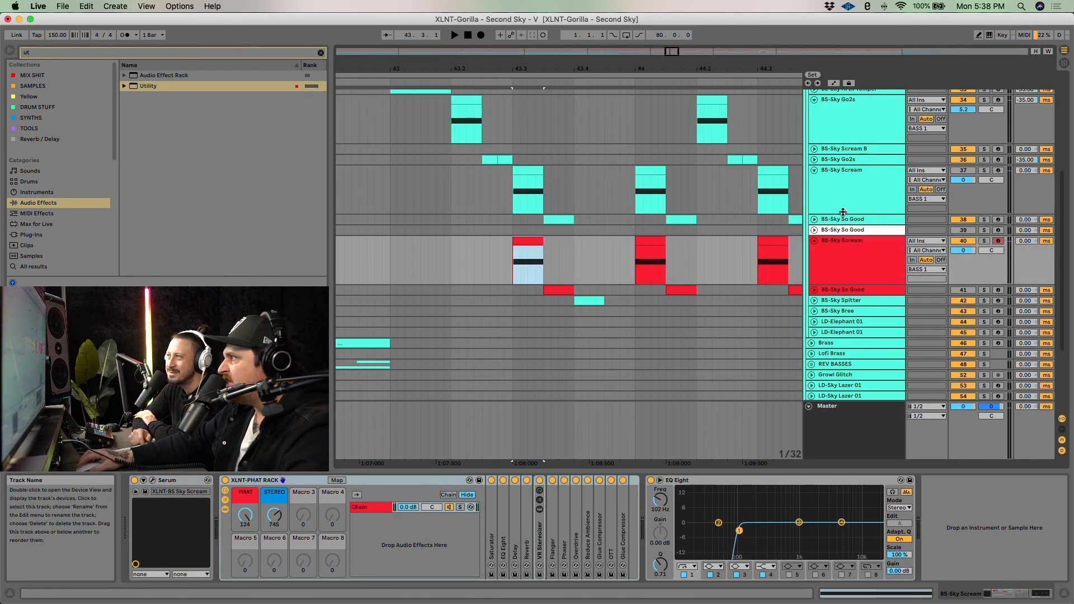
pyautogui.press('space')
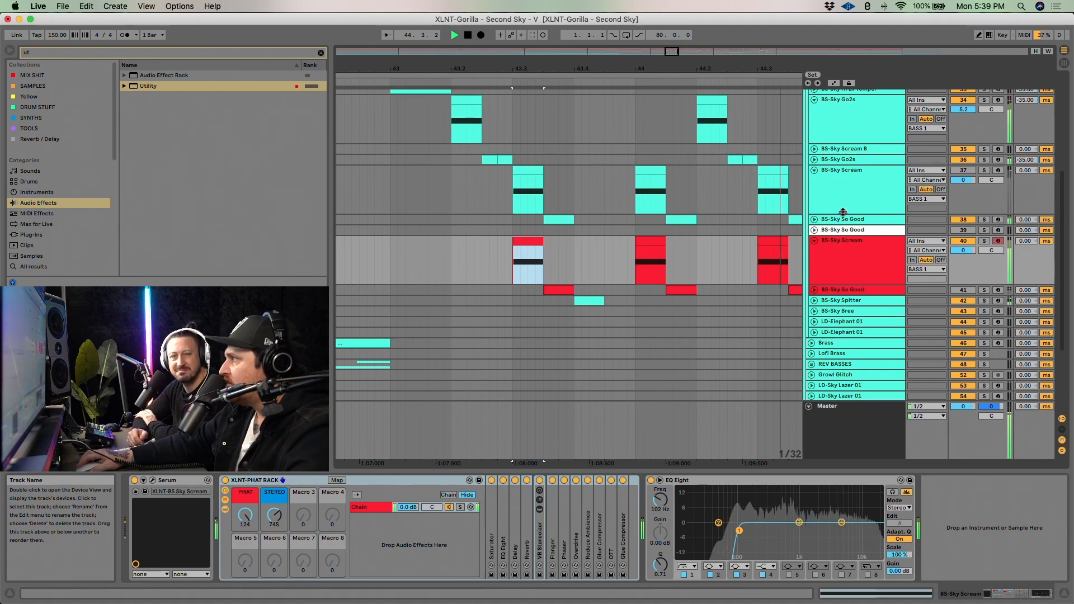
pyautogui.press('space')
# Expand and solo the red BS-Sky So Good track and open its Serum patch clear of the webcam area
pyautogui.click(818, 293)
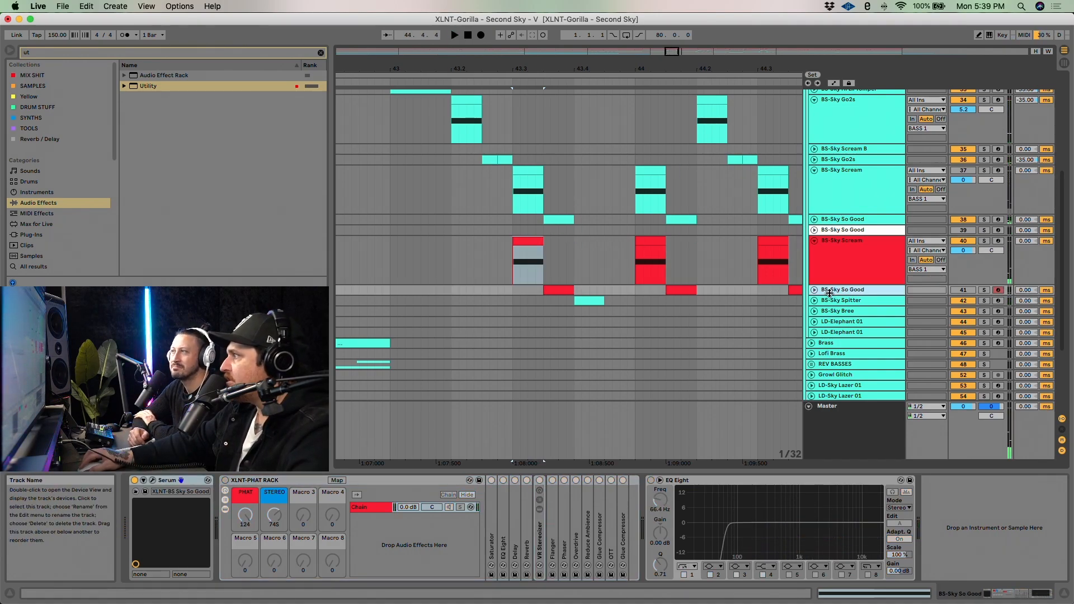
pyautogui.click(813, 290)
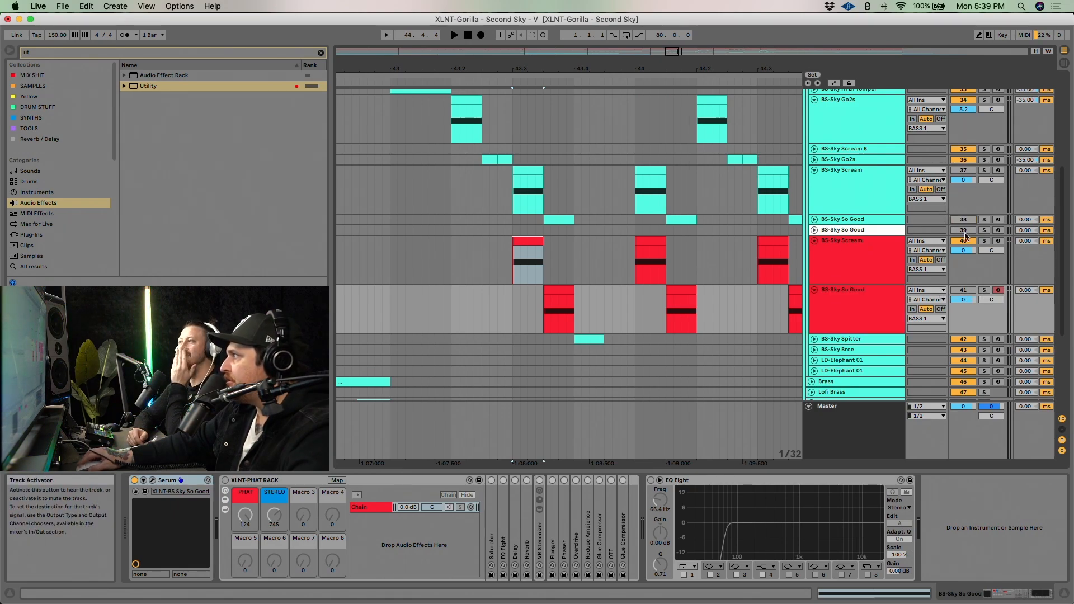
pyautogui.click(984, 290)
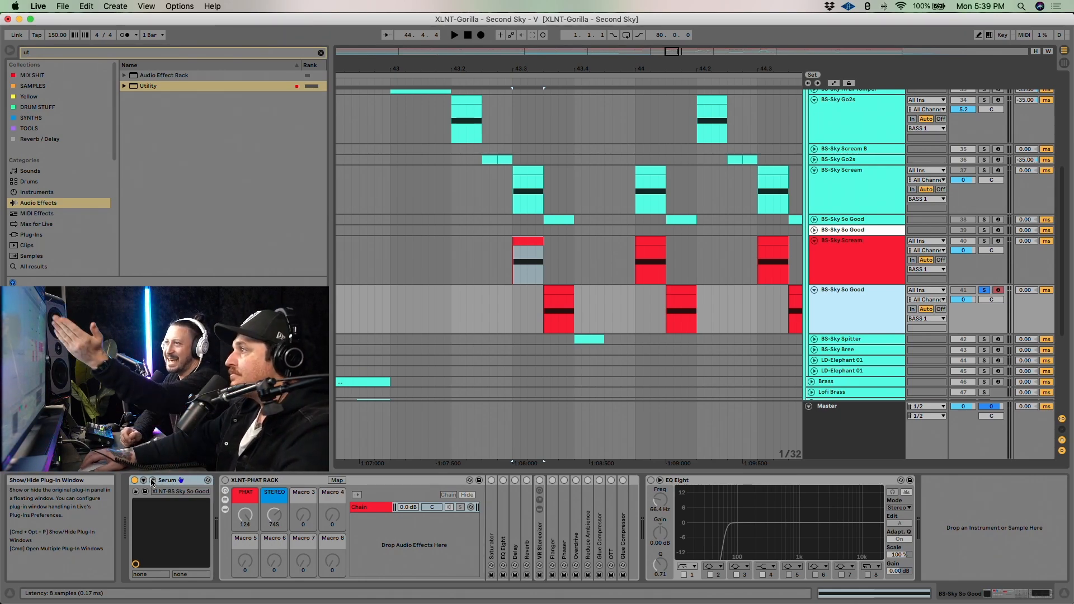
pyautogui.click(153, 482)
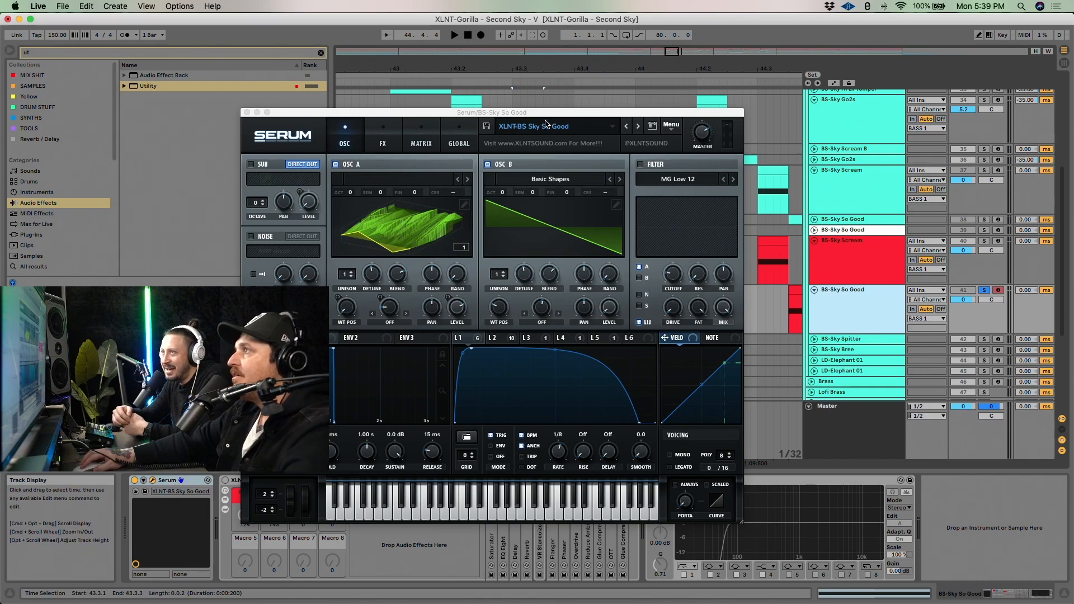
pyautogui.moveTo(544, 112); pyautogui.dragTo(639, 93)
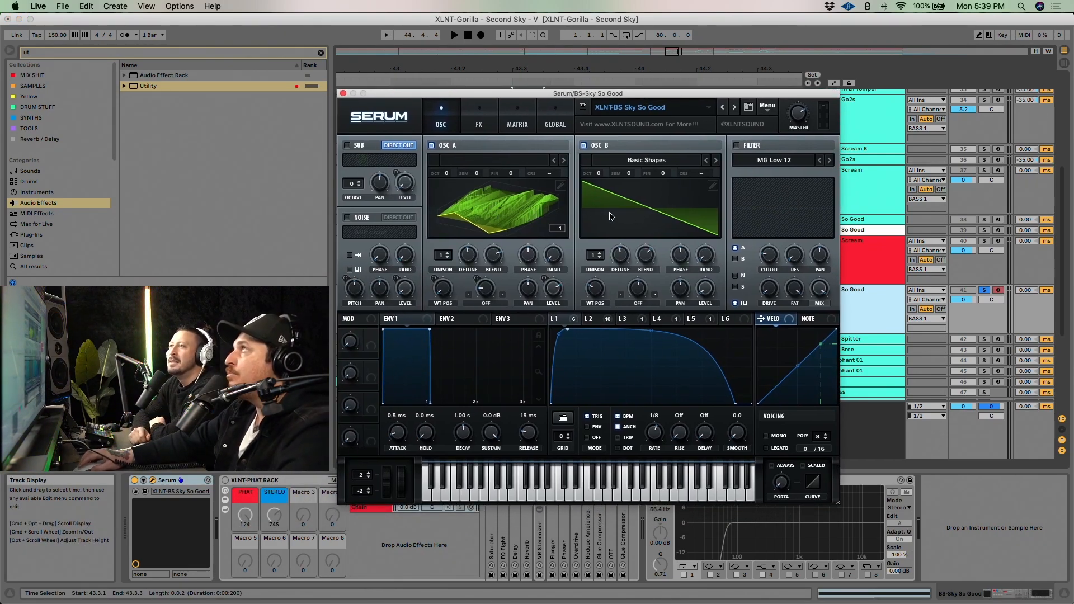
pyautogui.moveTo(506, 96); pyautogui.dragTo(529, 84)
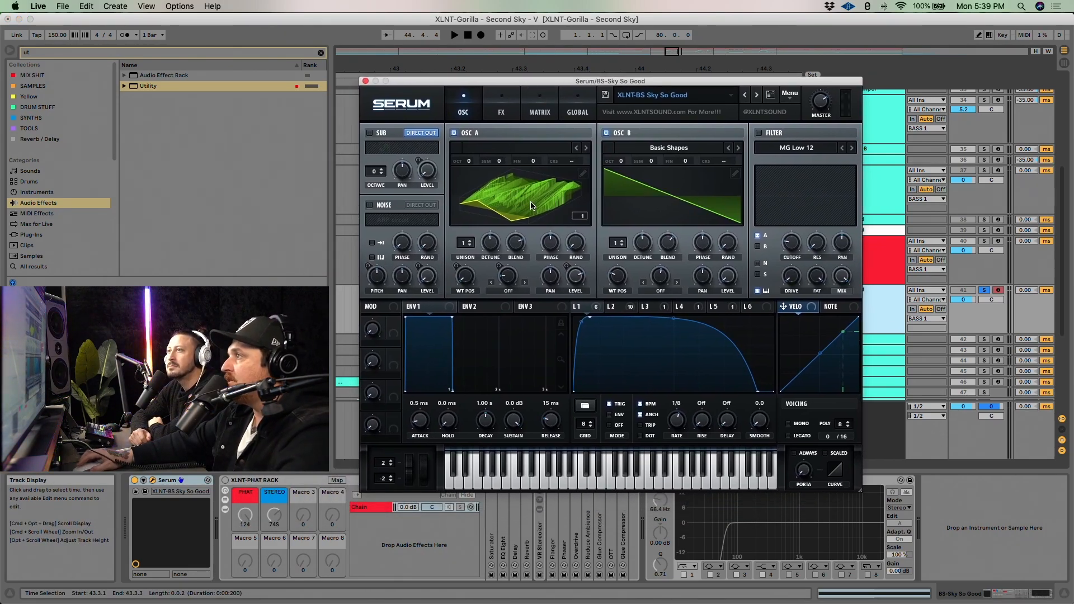
# Show OSC A's wavetable as a 2D waveform, turn off OSC B and play the clip
pyautogui.click(505, 204)
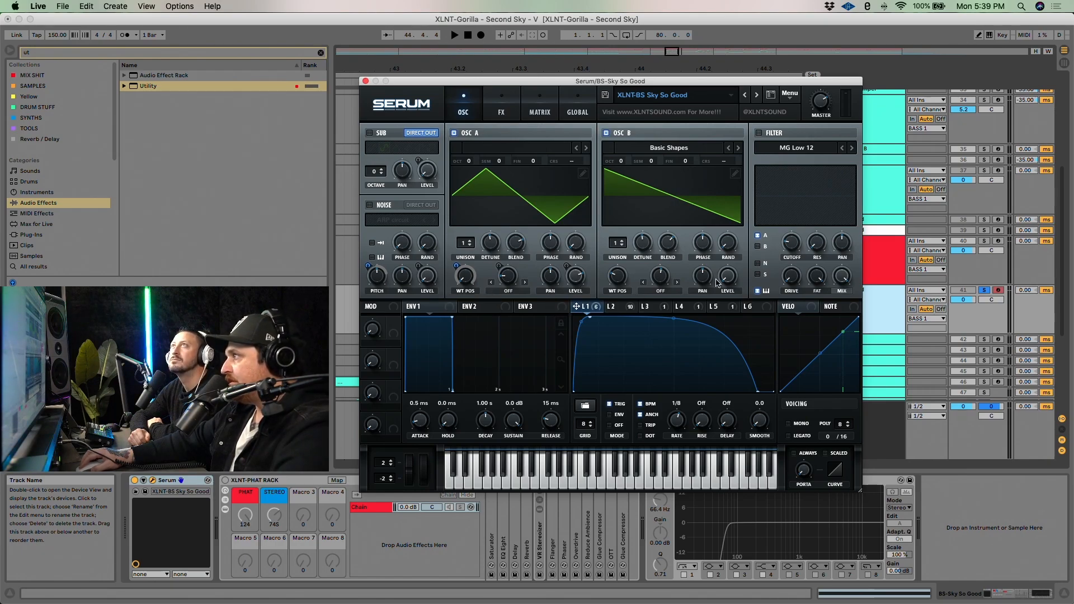
pyautogui.click(607, 135)
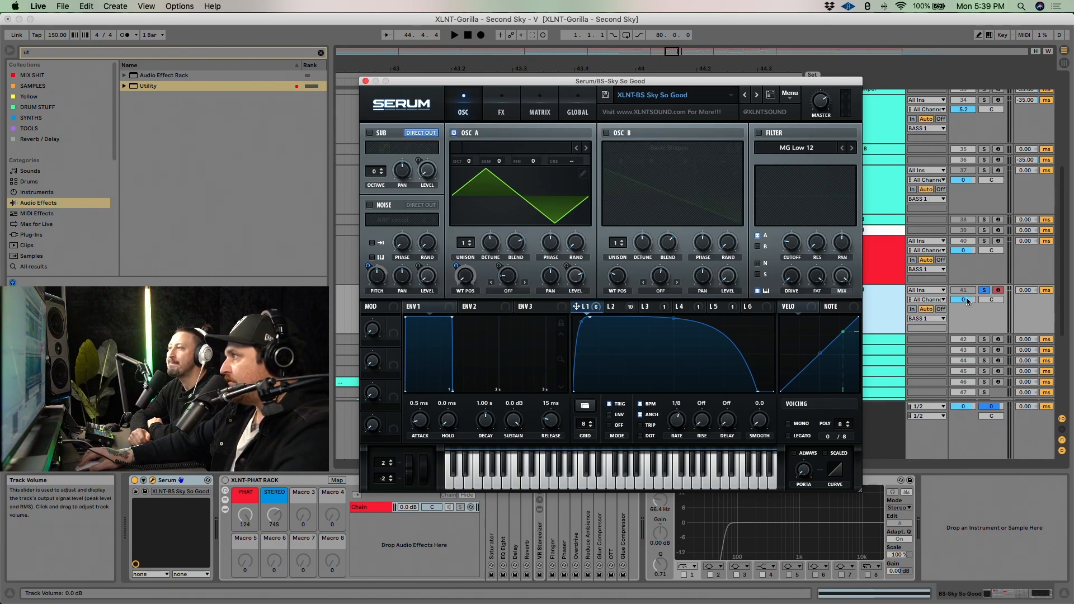
pyautogui.press('space')
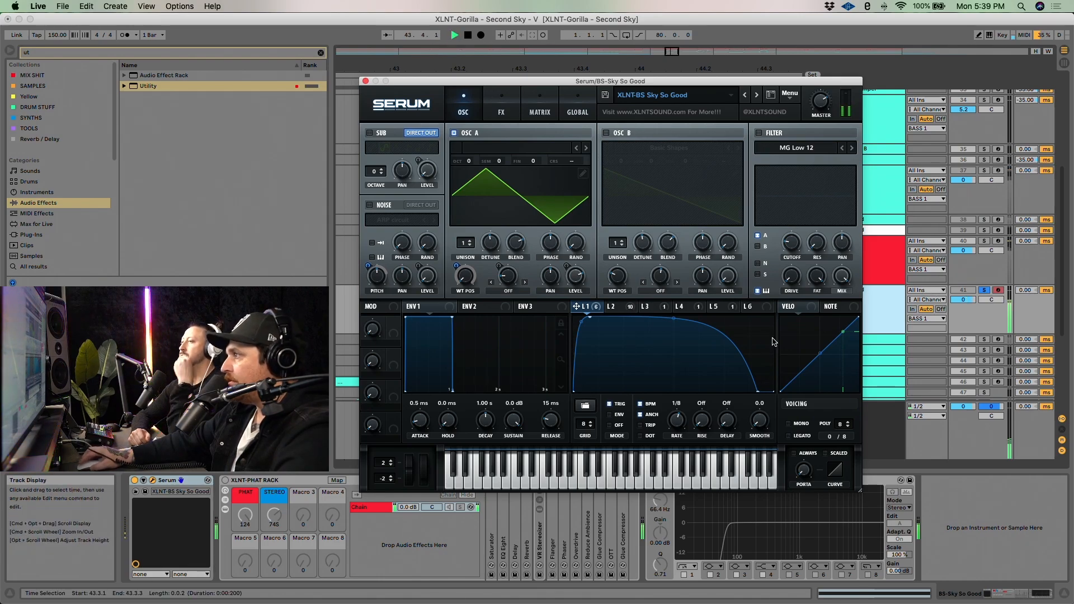
pyautogui.press('space')
# Re-enable the bypassed LFO 1 modulation of OSC A's wavetable position and play the clip
pyautogui.moveTo(594, 308)
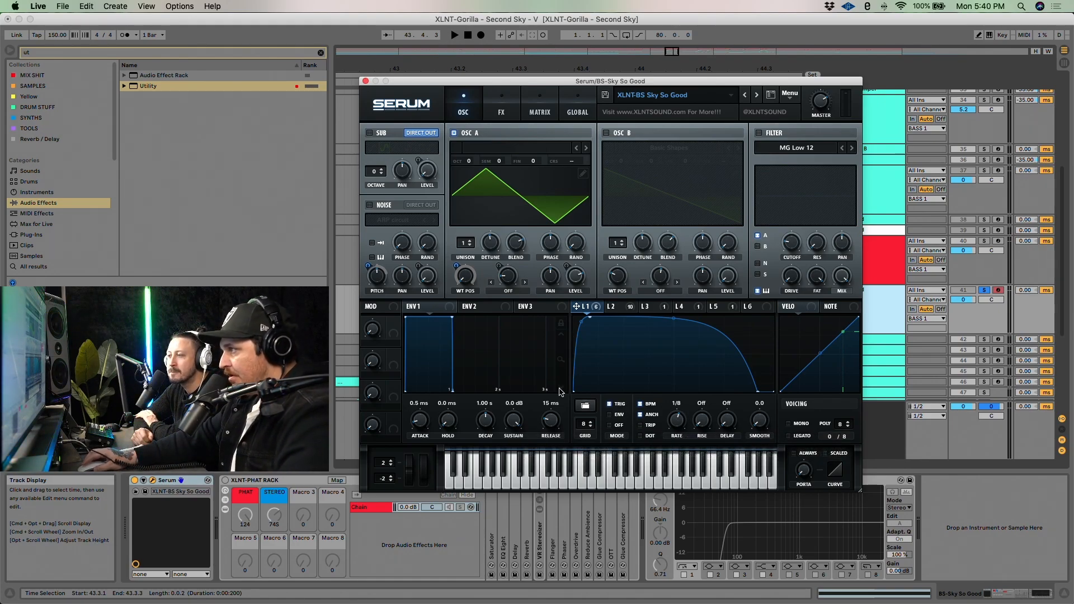
pyautogui.rightClick(457, 267)
pyautogui.click(477, 284)
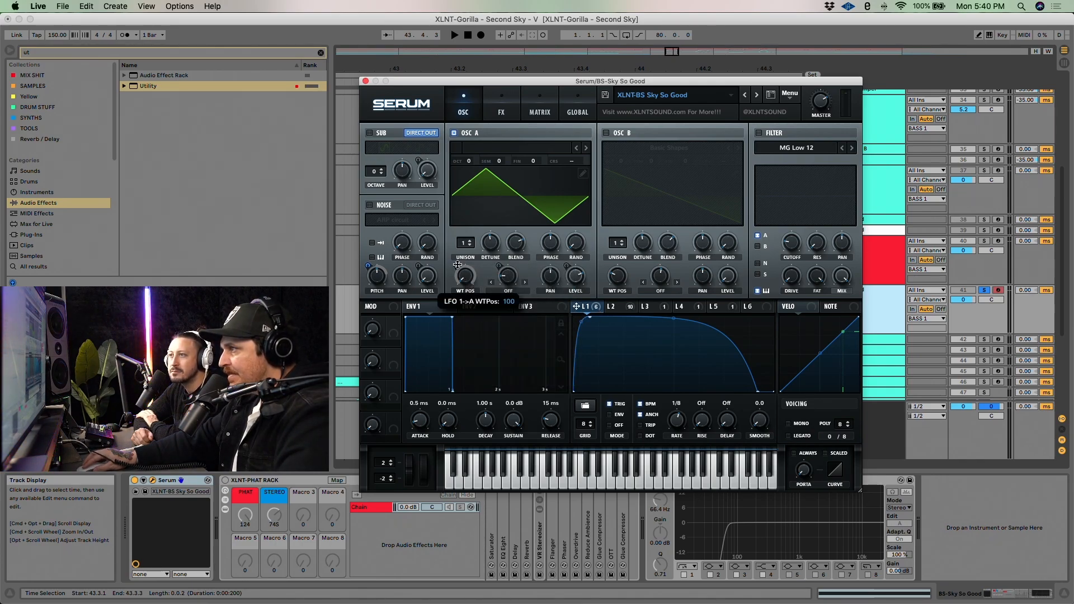
pyautogui.rightClick(458, 265)
pyautogui.click(477, 286)
pyautogui.press('space')
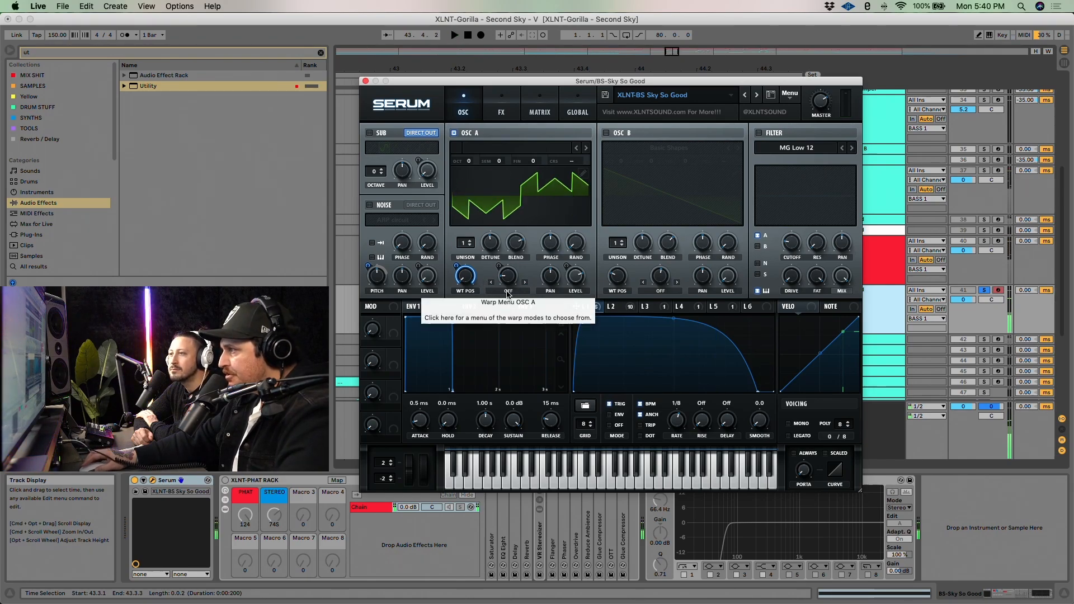
pyautogui.press('space')
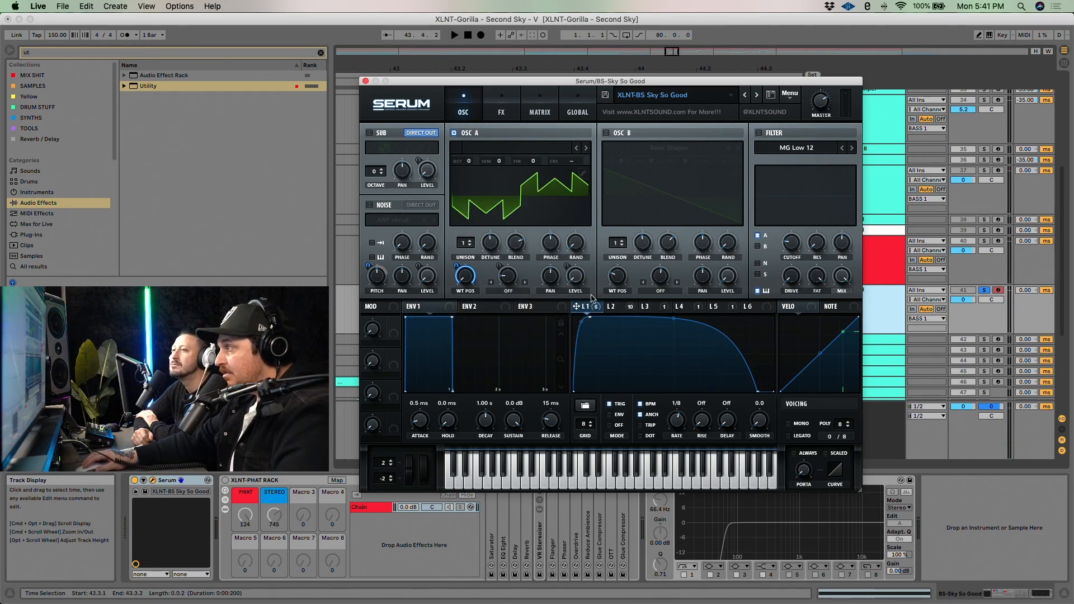
# Show LFO 2, re-enable its bypassed modulation of OSC A's level and play the clip
pyautogui.click(619, 307)
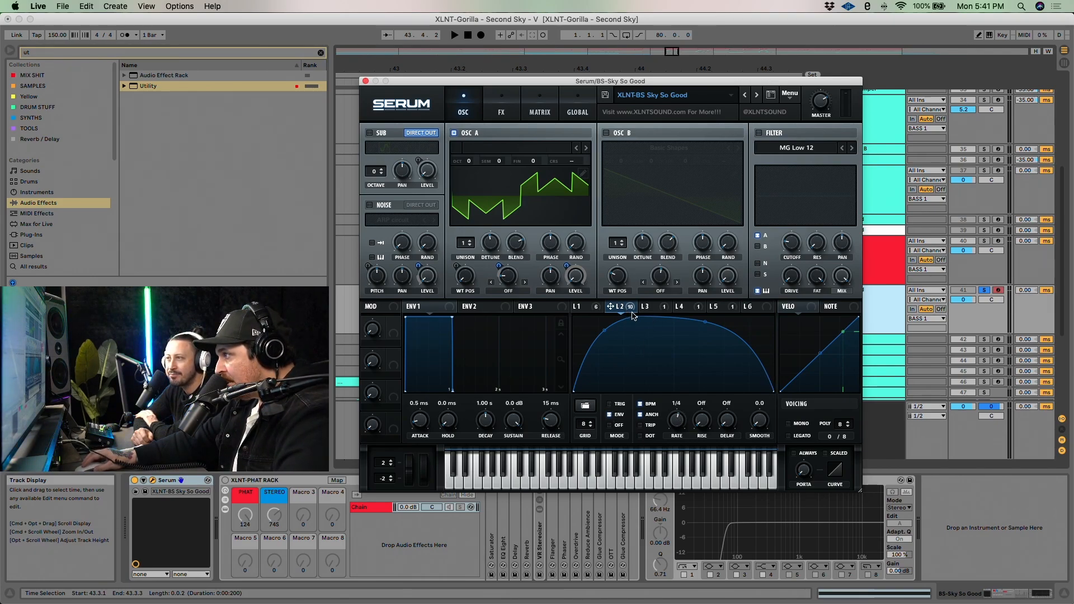
pyautogui.rightClick(569, 271)
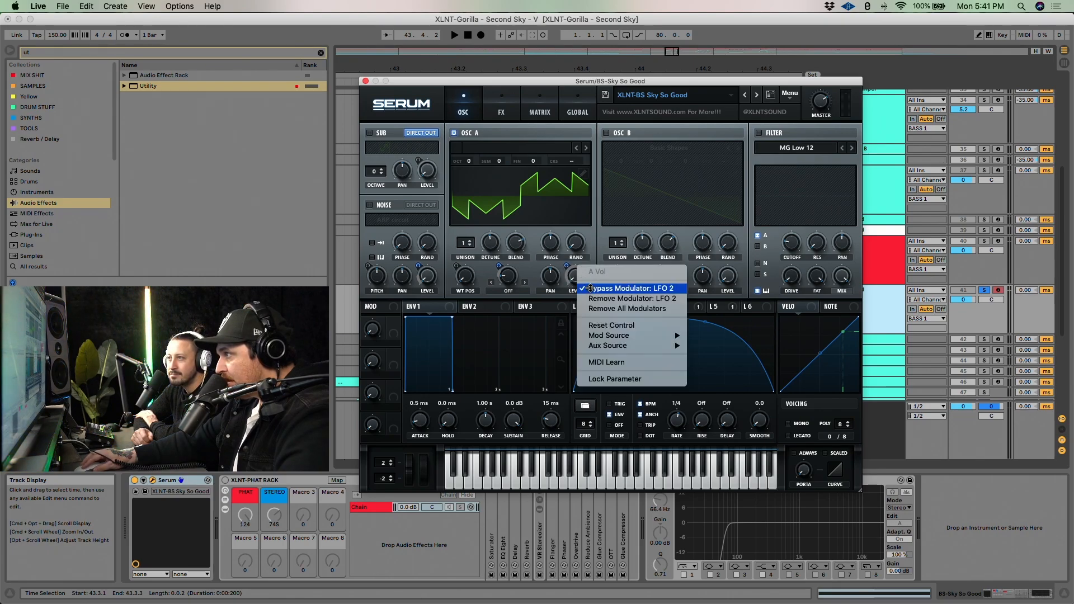
pyautogui.click(568, 270)
pyautogui.press('space')
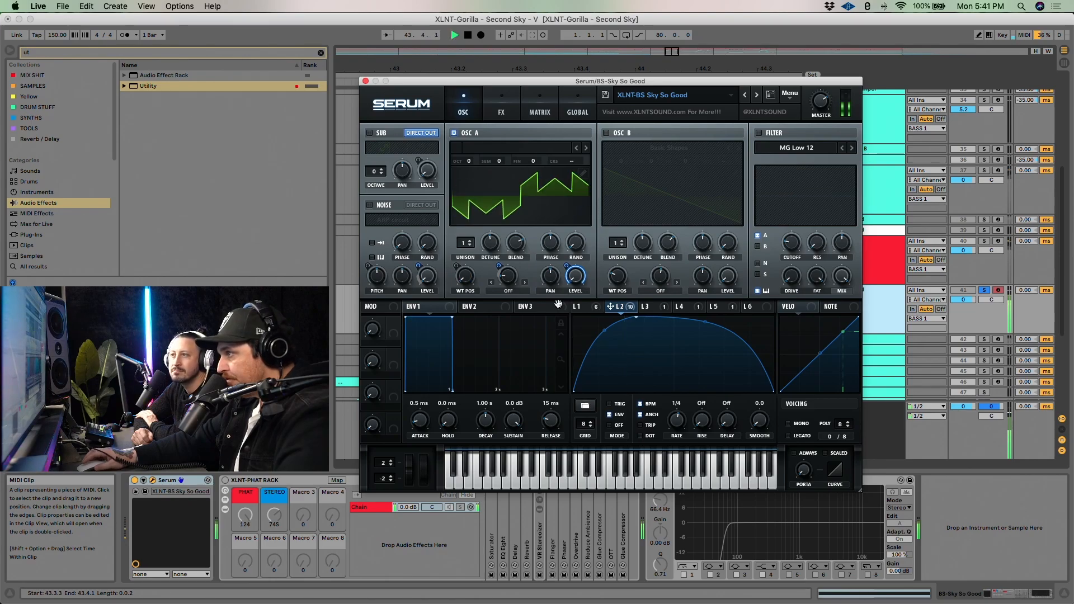
pyautogui.press('space')
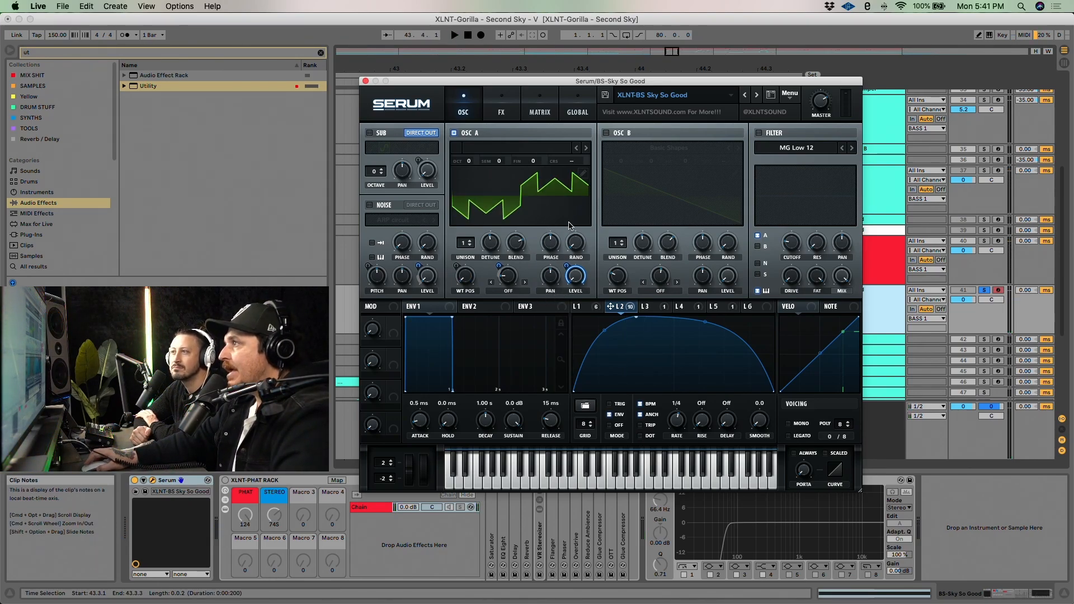
# Turn on OSC B, set OSC A's warp mode to FM (from B) and re-enable its LFO 2 modulation, playing the clip
pyautogui.click(606, 133)
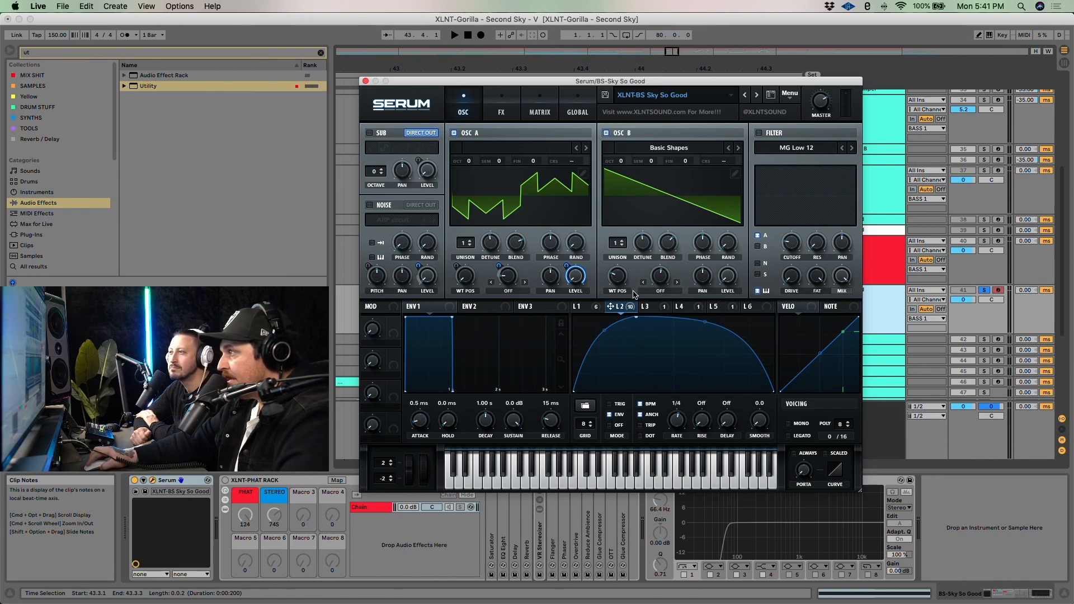
pyautogui.click(516, 293)
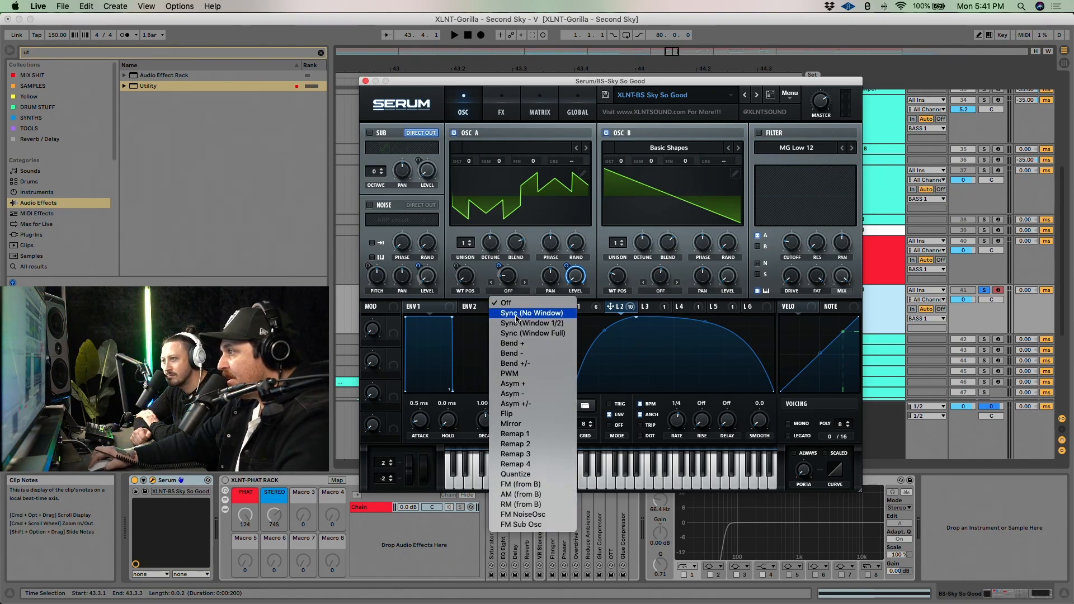
pyautogui.click(515, 485)
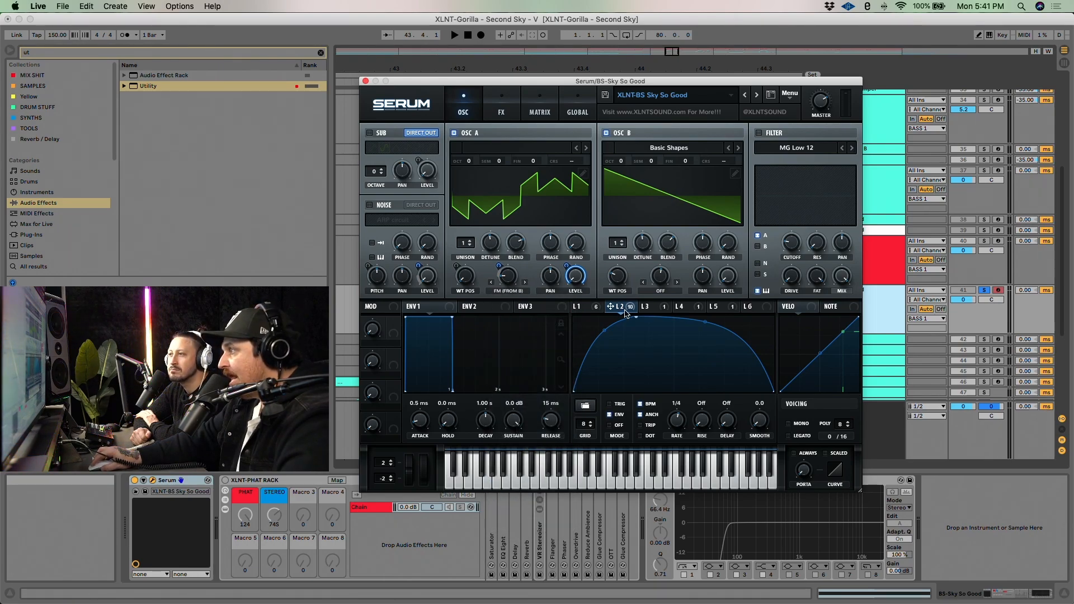
pyautogui.rightClick(498, 266)
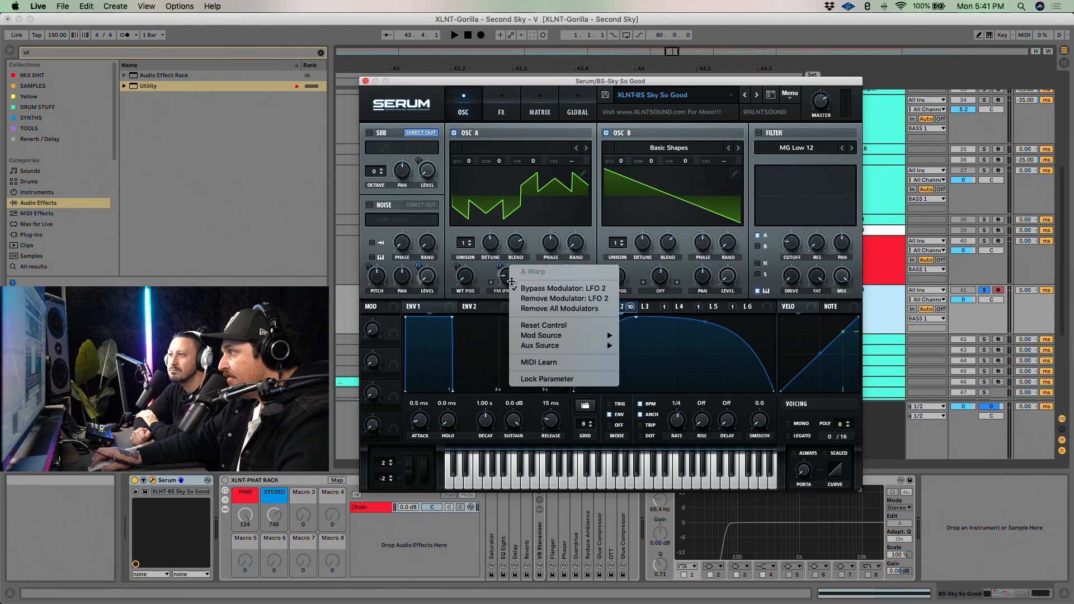
pyautogui.click(523, 283)
pyautogui.press('space')
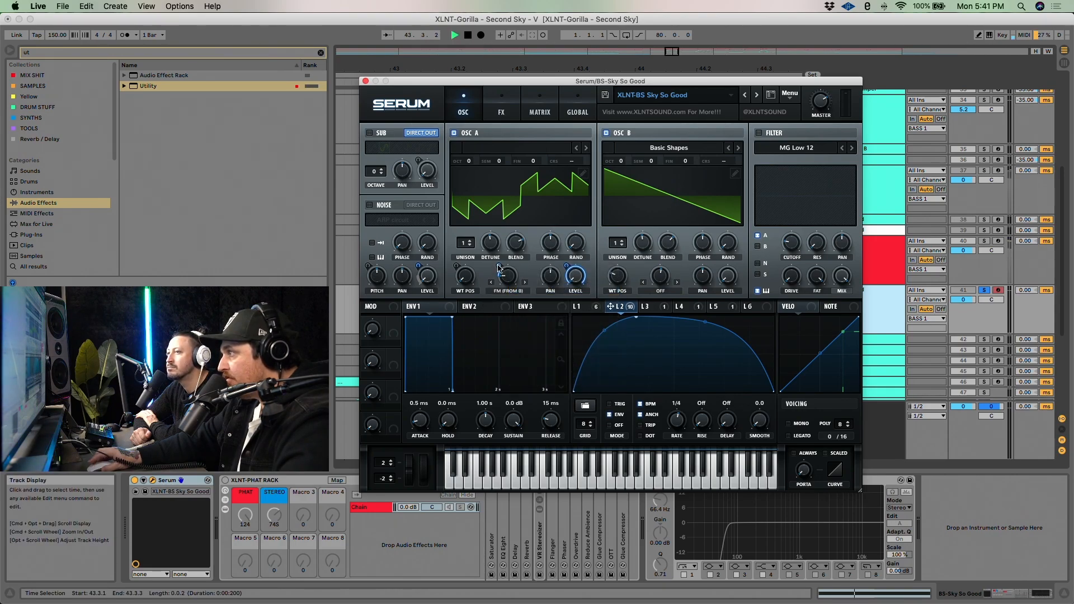
pyautogui.press('space')
# Set OSC B's octave to +2 and semitones to +7, playing the clip repeatedly to hear the pitch change
pyautogui.press('Up')
pyautogui.press('Up')
pyautogui.press('Up')
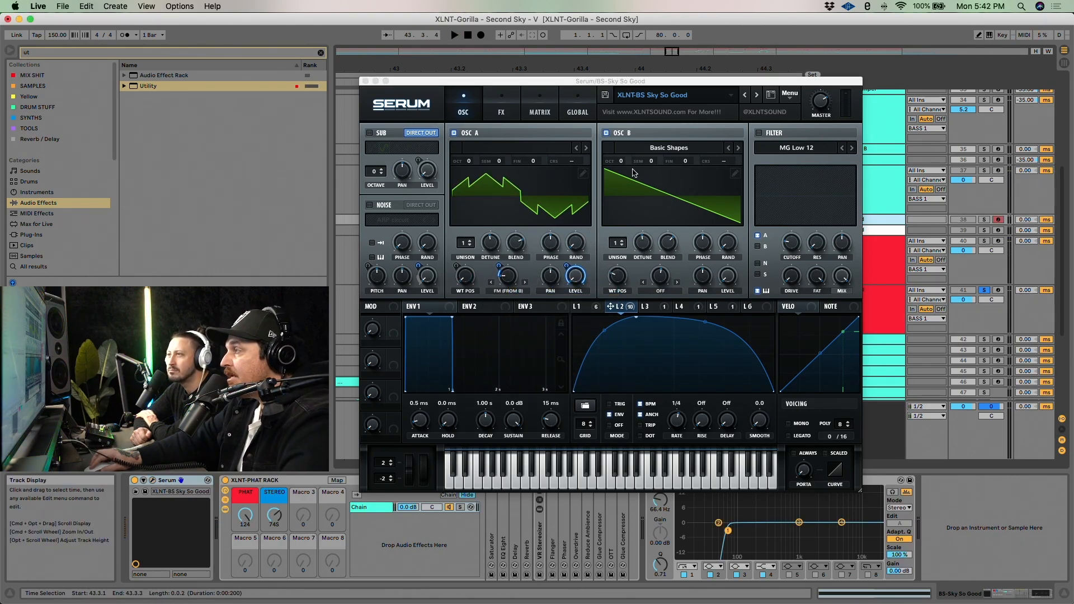
pyautogui.moveTo(623, 162); pyautogui.dragTo(661, 135)
pyautogui.press('space')
pyautogui.press('space')
pyautogui.press('space')
pyautogui.press('space')
pyautogui.press('space')
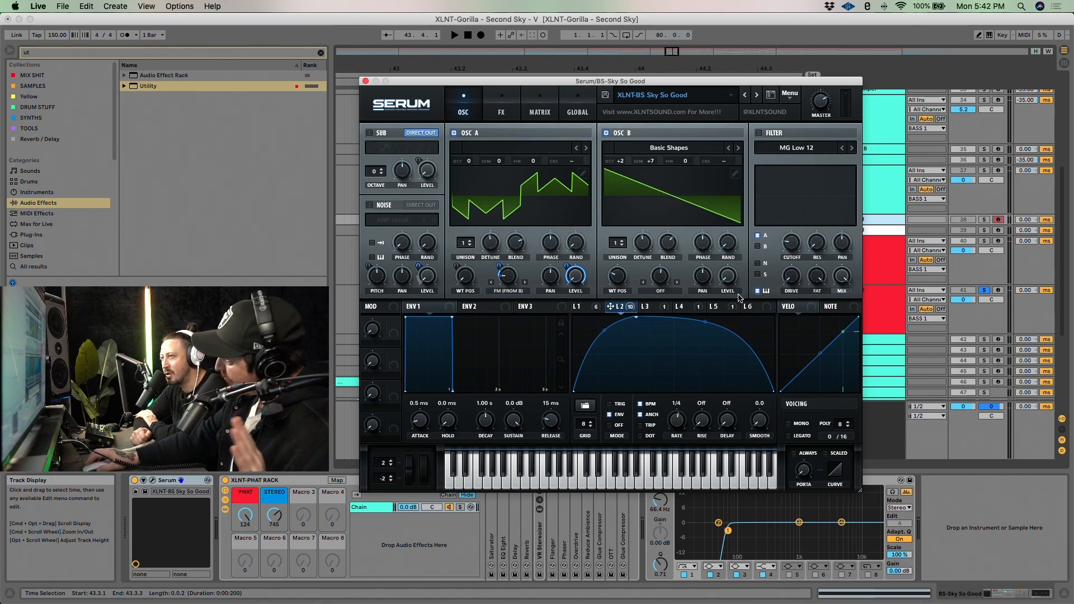
# Set OSC B's warp mode to Sync (No Window) and listen to the clip
pyautogui.click(662, 289)
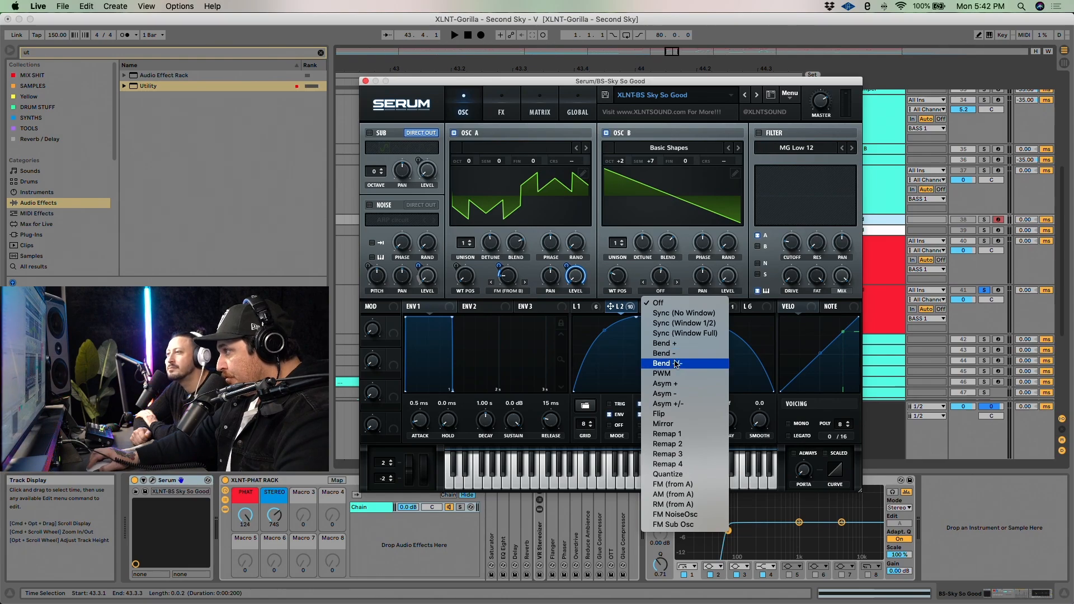
pyautogui.click(674, 313)
pyautogui.moveTo(661, 278)
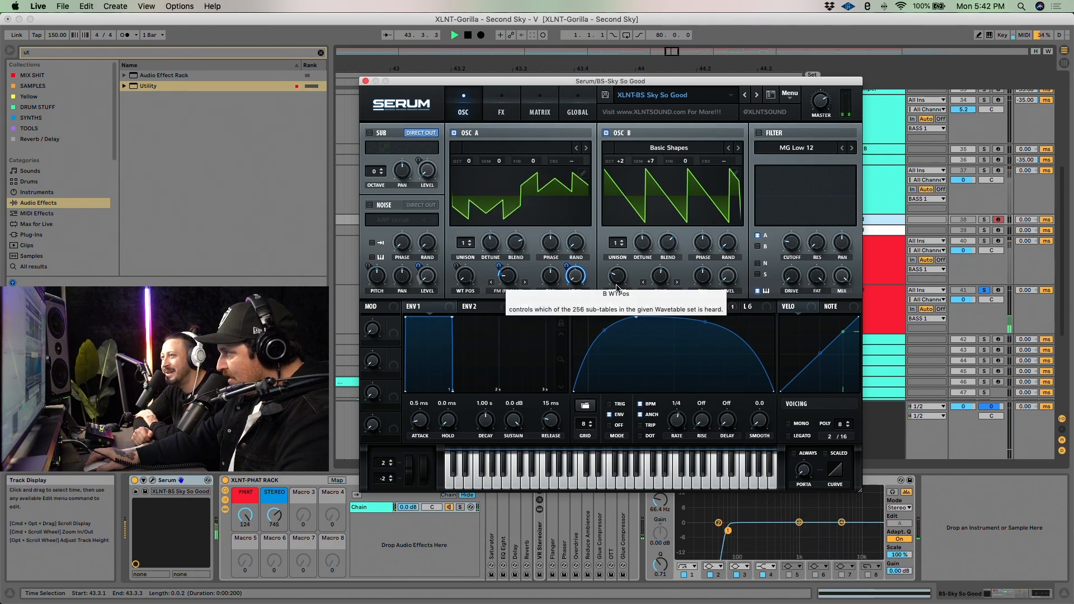
pyautogui.moveTo(610, 306)
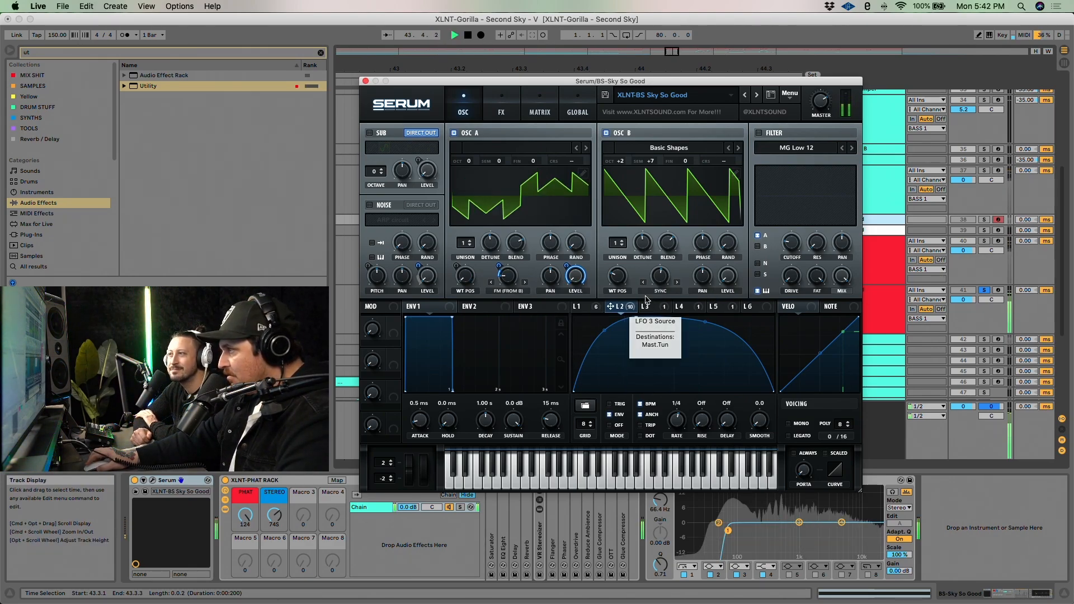
# Turn on the noise oscillator with ARP circuit, re-enable LFO 2's modulation of its level and play the clip
pyautogui.click(369, 205)
pyautogui.click(375, 224)
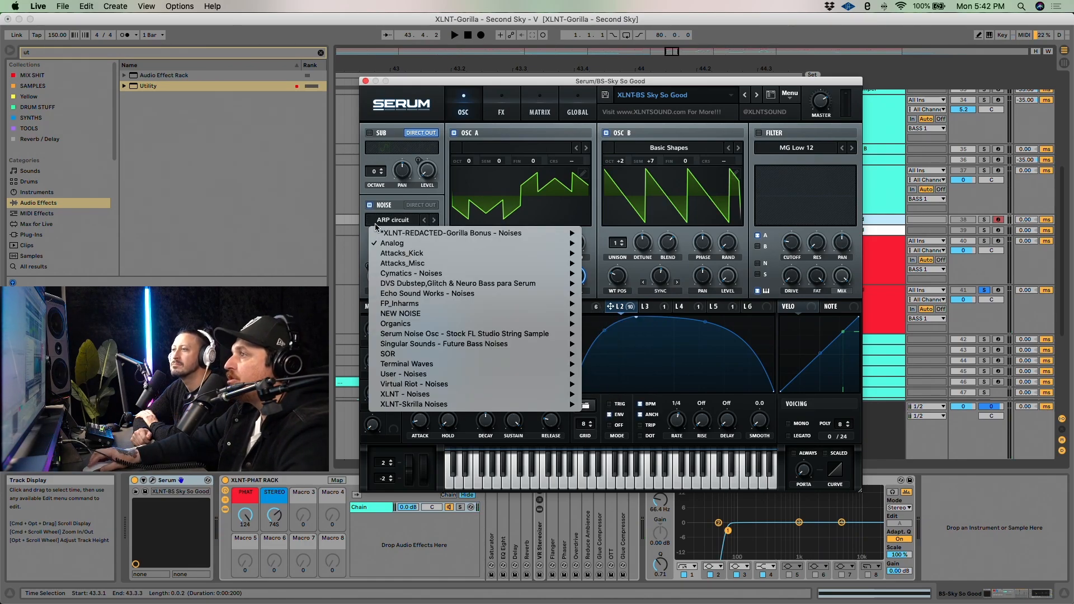
pyautogui.click(411, 224)
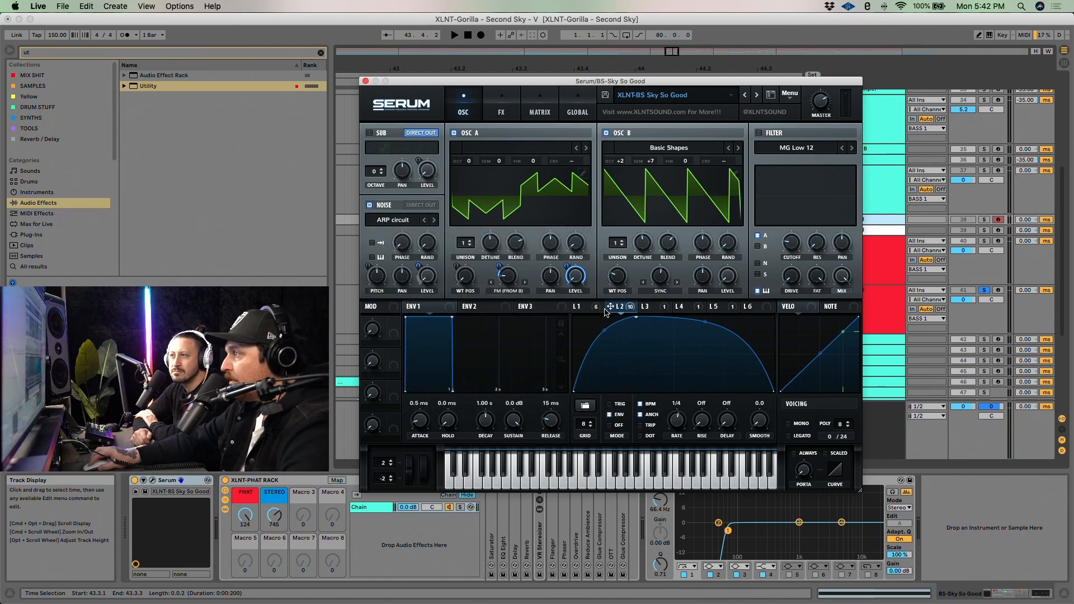
pyautogui.rightClick(423, 269)
pyautogui.click(433, 287)
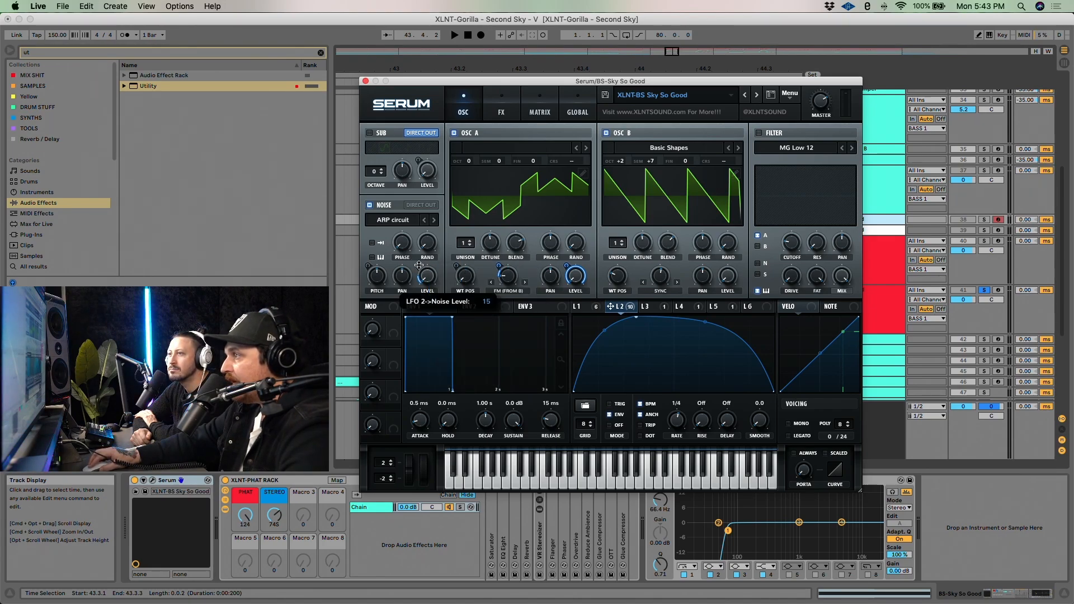
pyautogui.press('space')
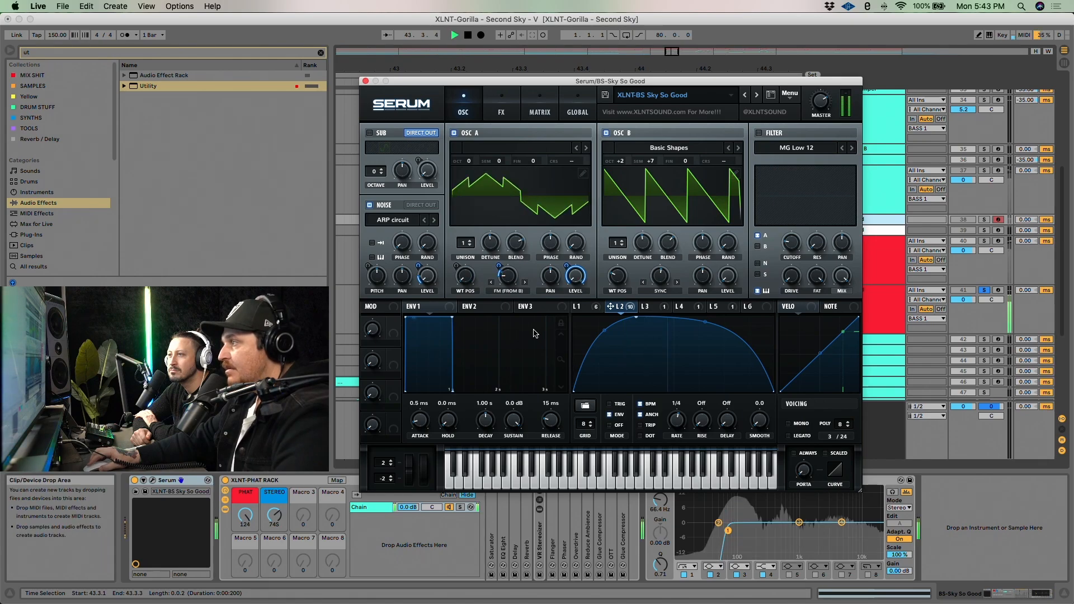
# Re-enable LFO 1's modulation of the noise oscillator's pitch and play the clip
pyautogui.press('space')
pyautogui.click(585, 307)
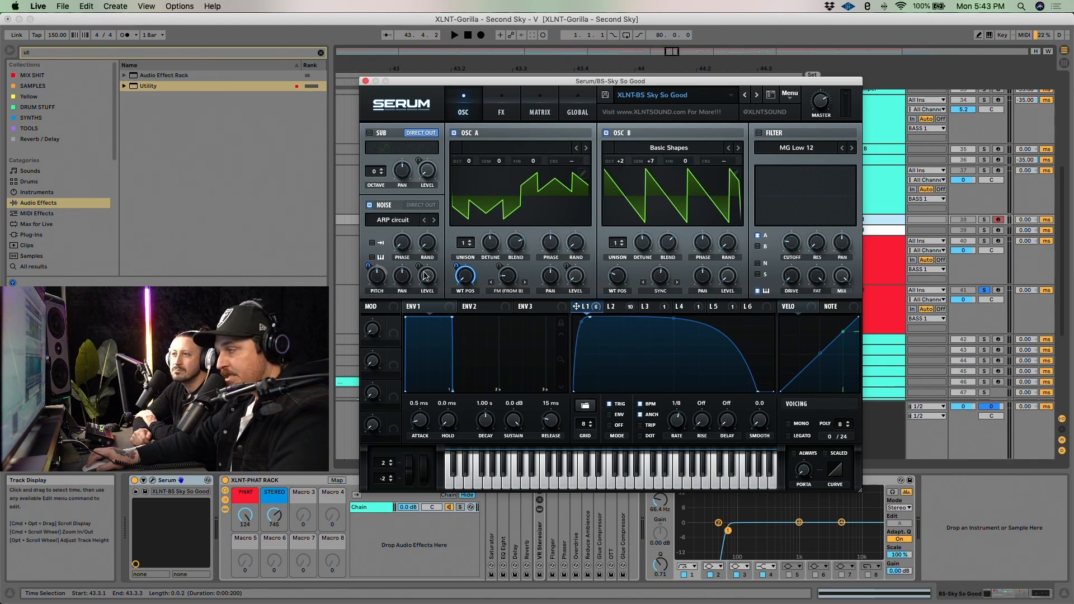
pyautogui.rightClick(367, 267)
pyautogui.click(391, 285)
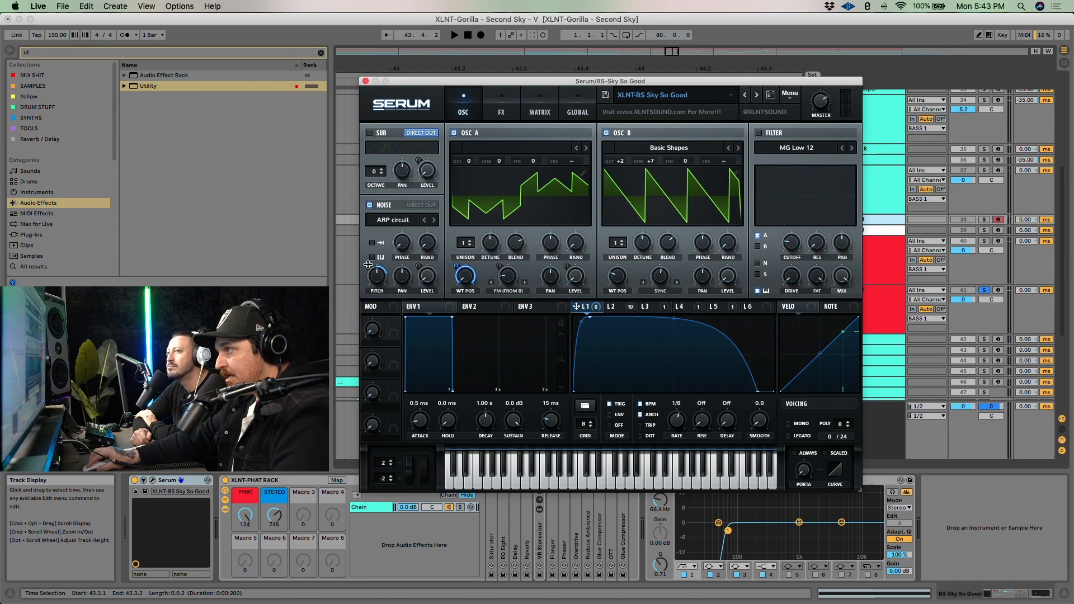
pyautogui.press('space')
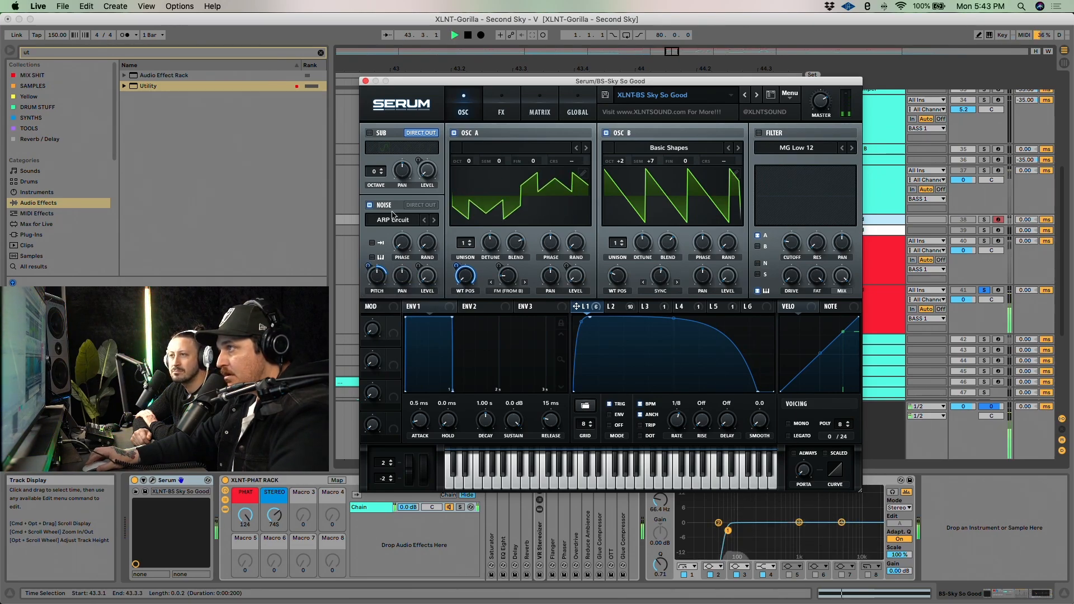
pyautogui.press('space')
# Turn on the sub oscillator and re-enable LFO 4's modulation of its level
pyautogui.click(369, 133)
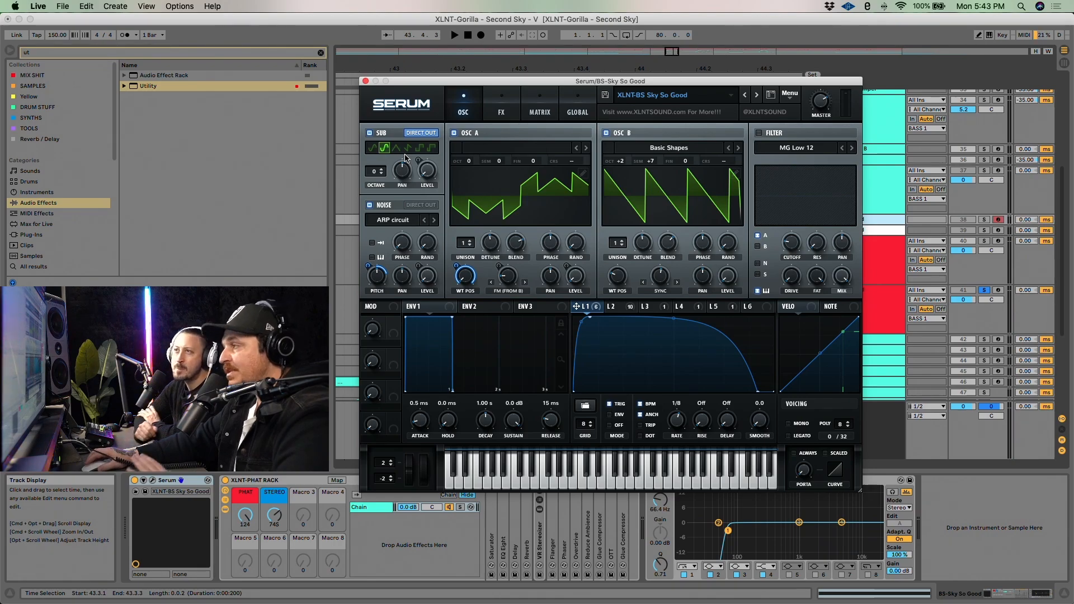
pyautogui.click(652, 306)
pyautogui.click(683, 306)
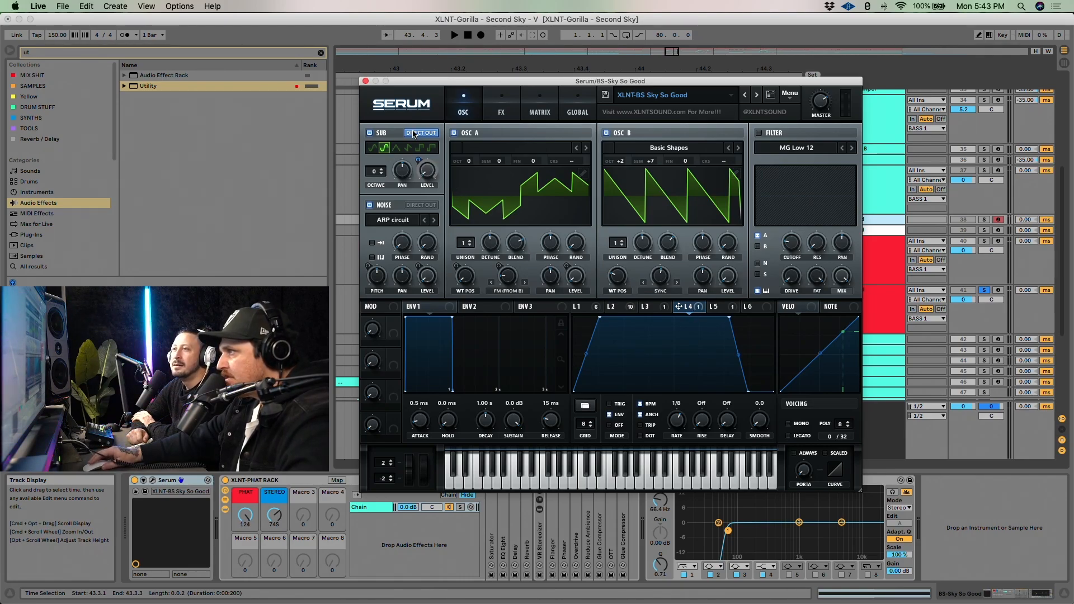
pyautogui.rightClick(417, 160)
pyautogui.click(417, 161)
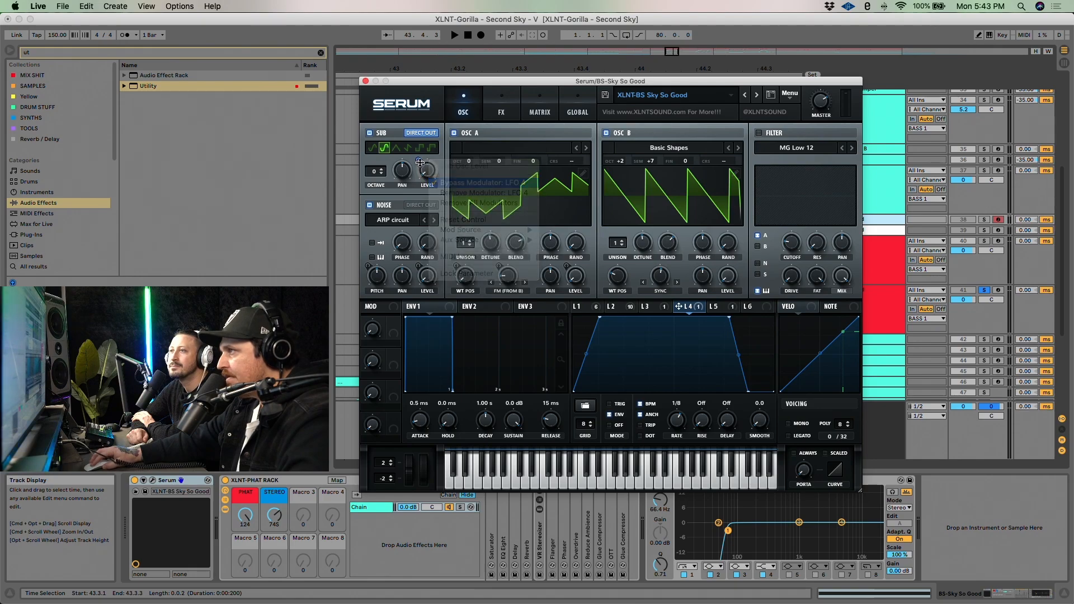
pyautogui.moveTo(417, 158)
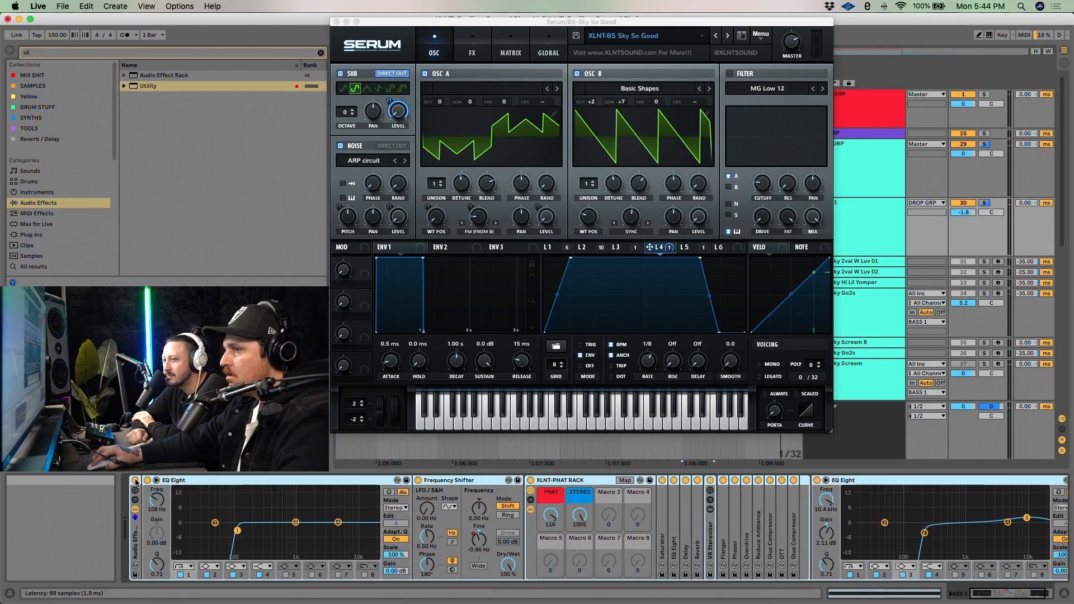
# Switch the BASS 1 group's effect rack off and on again, and reselect the Sky So Good track
pyautogui.click(135, 482)
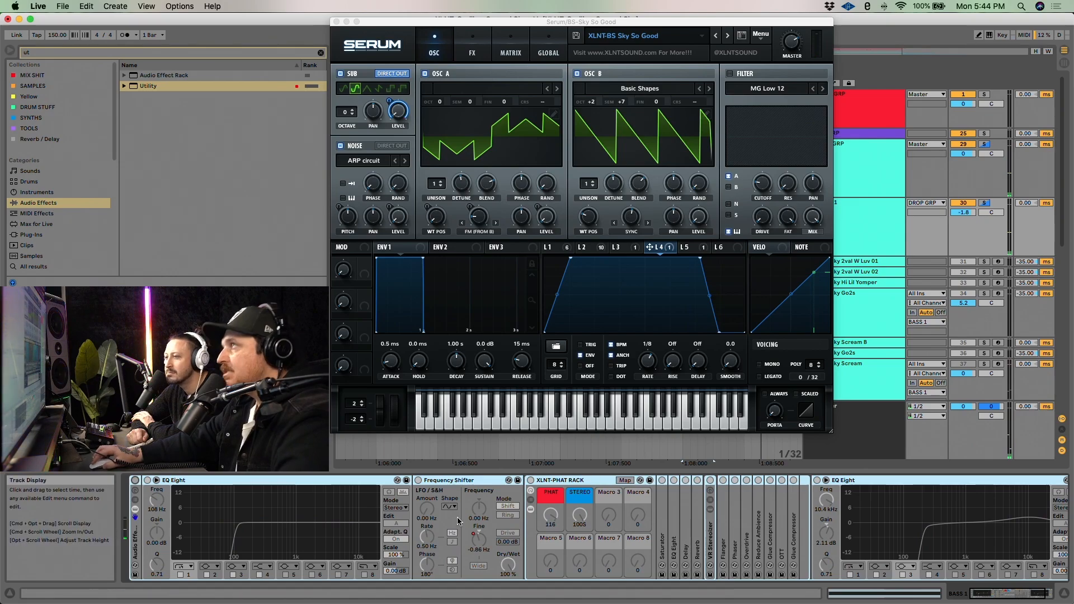
pyautogui.click(135, 483)
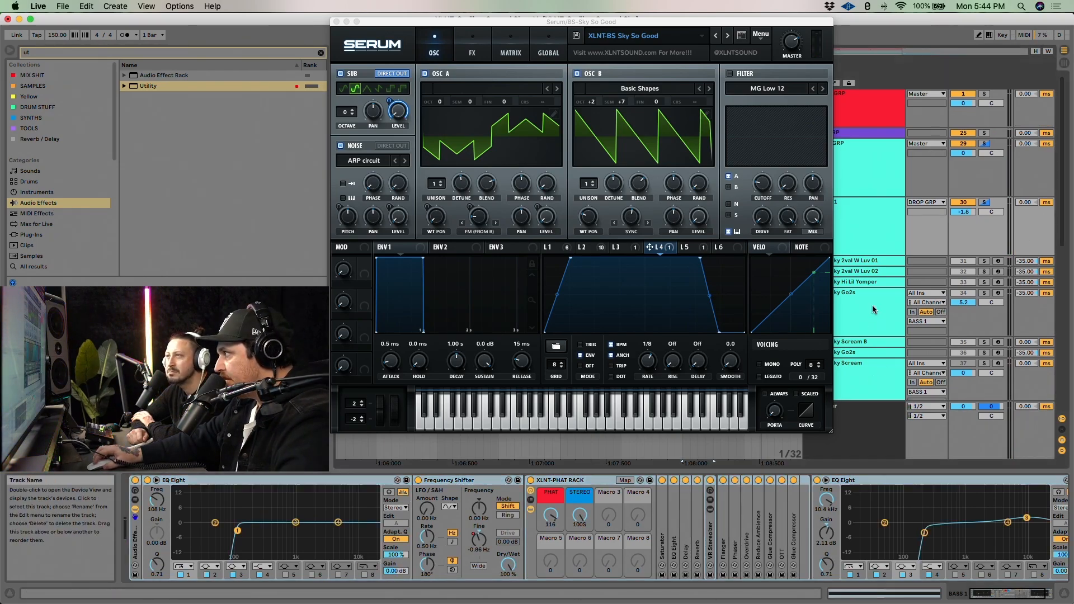
pyautogui.scroll(-5, 872, 309)
pyautogui.click(880, 357)
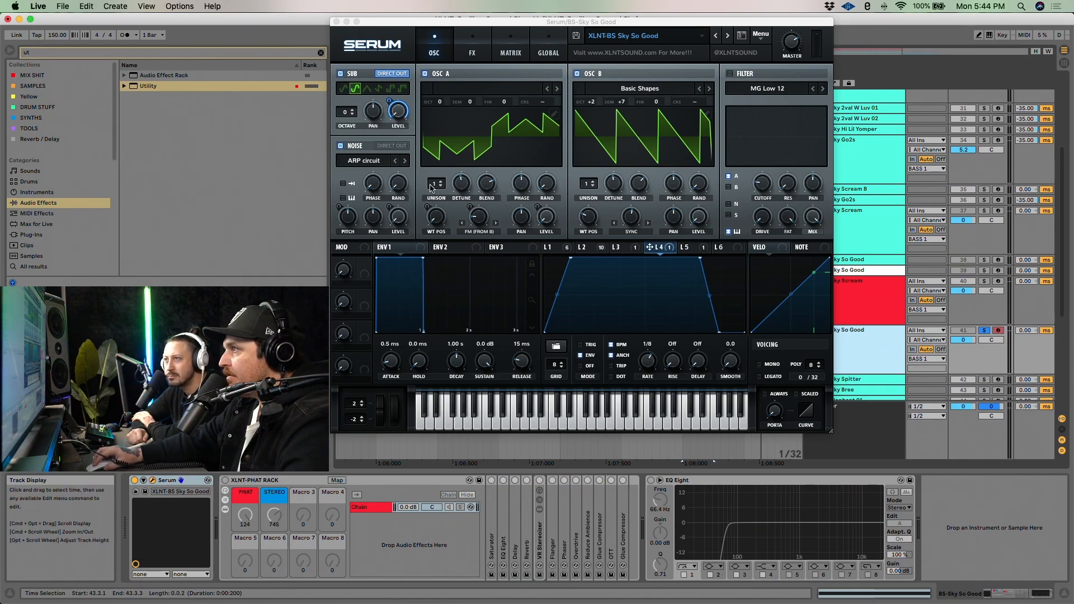
# Set OSC A and OSC B to 4 unison voices each, checking their random phase, detune and blend while playing the clip
pyautogui.moveTo(431, 187); pyautogui.dragTo(464, 189)
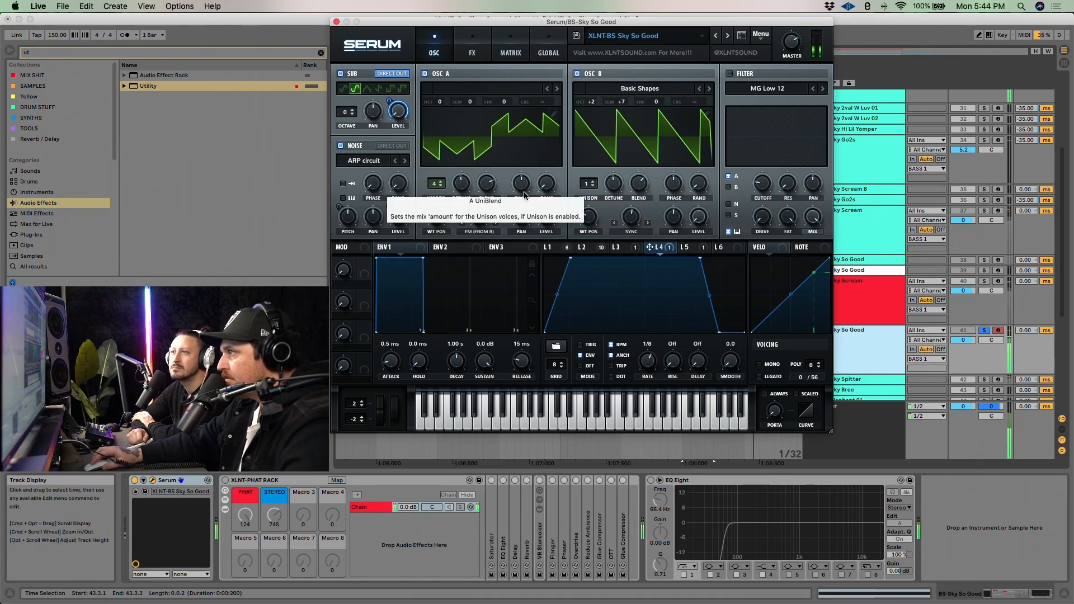
pyautogui.click(551, 189)
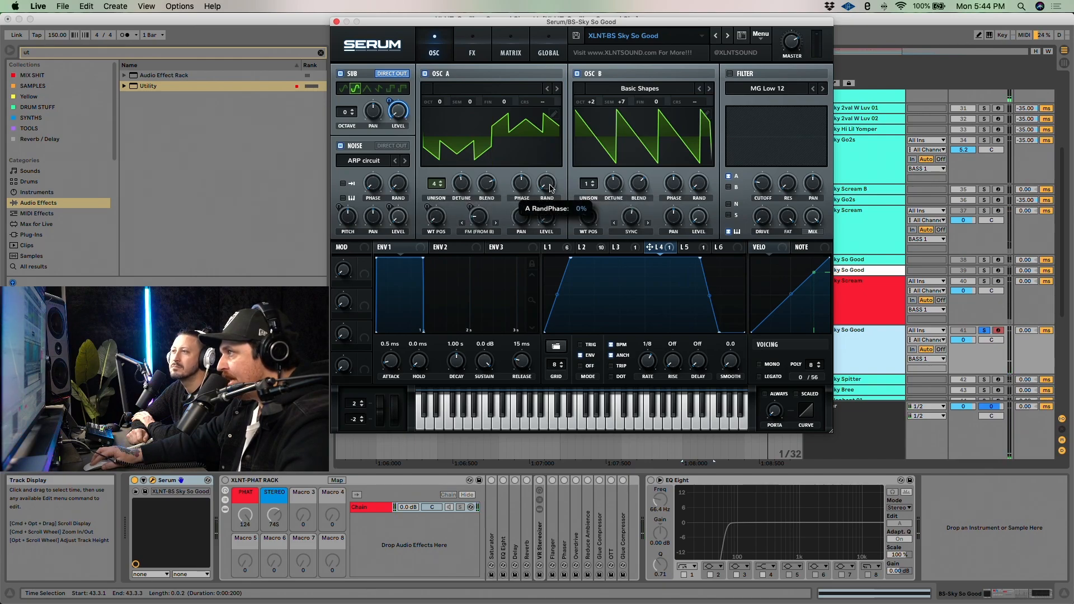
pyautogui.click(493, 188)
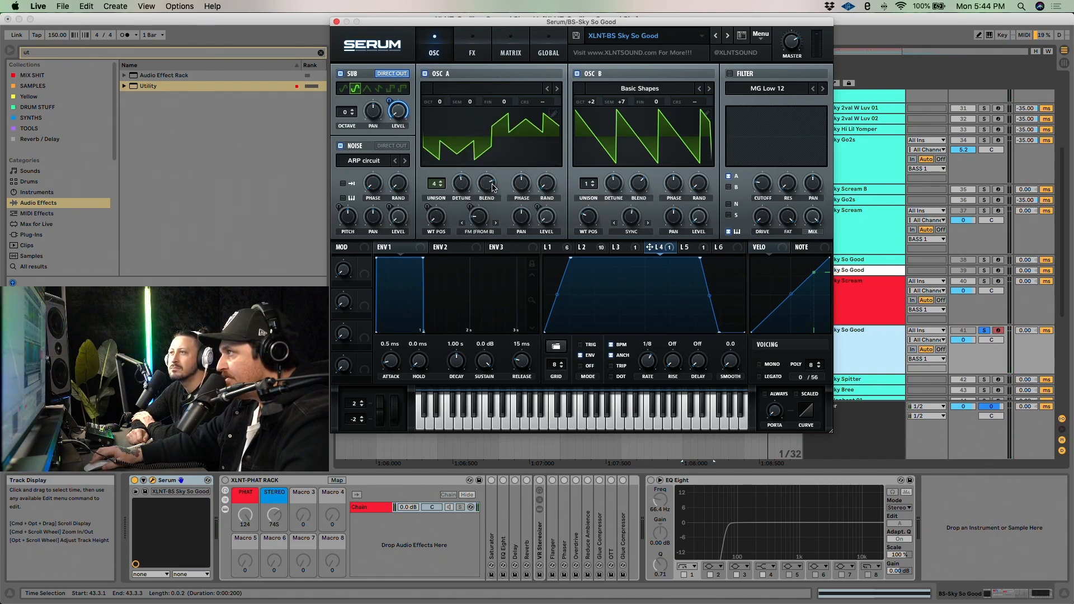
pyautogui.moveTo(586, 184); pyautogui.dragTo(599, 170)
pyautogui.click(615, 187)
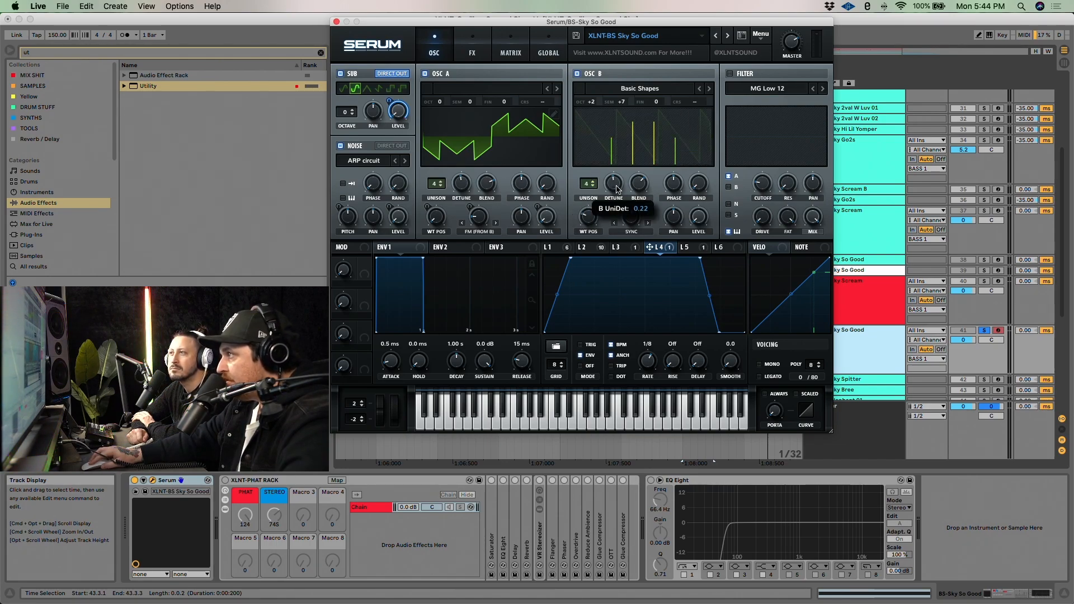
pyautogui.click(640, 188)
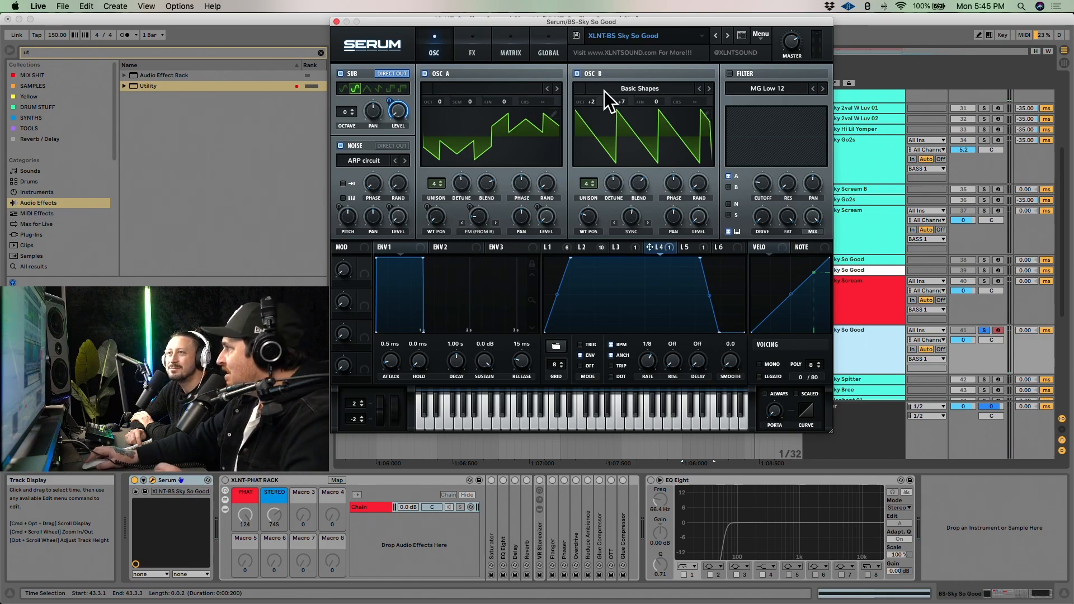
# Compare the clip's sound with OSC B switched off and on again
pyautogui.moveTo(556, 24); pyautogui.dragTo(581, 24)
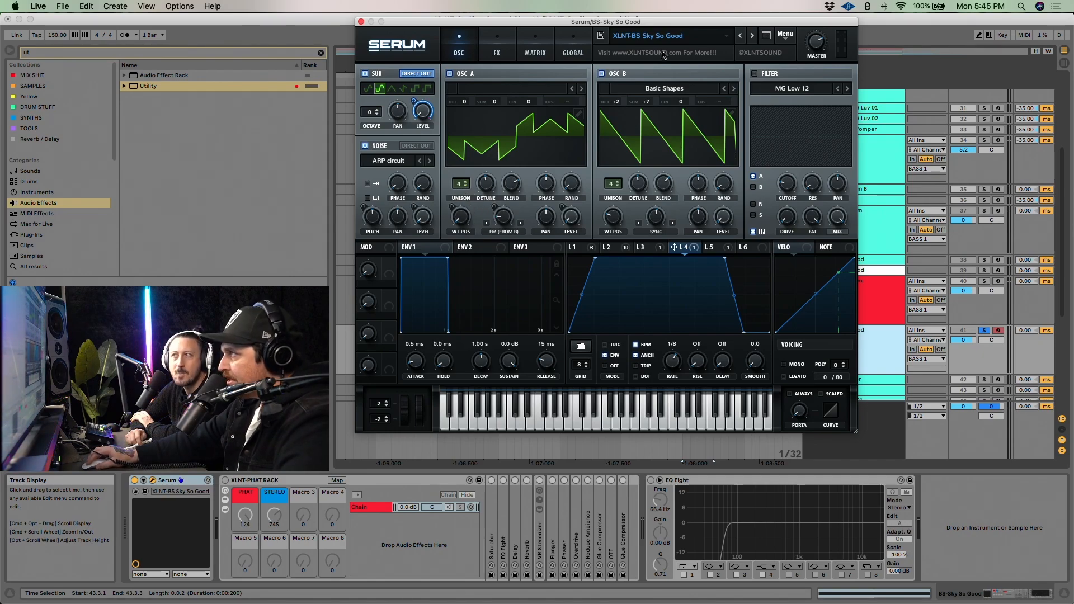
pyautogui.click(615, 75)
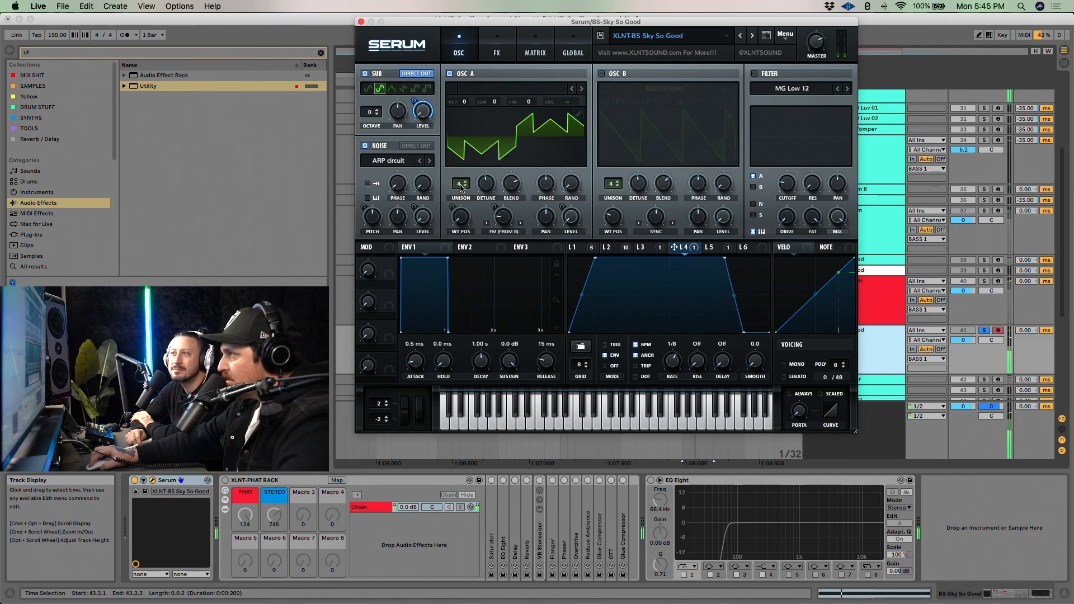
pyautogui.click(602, 73)
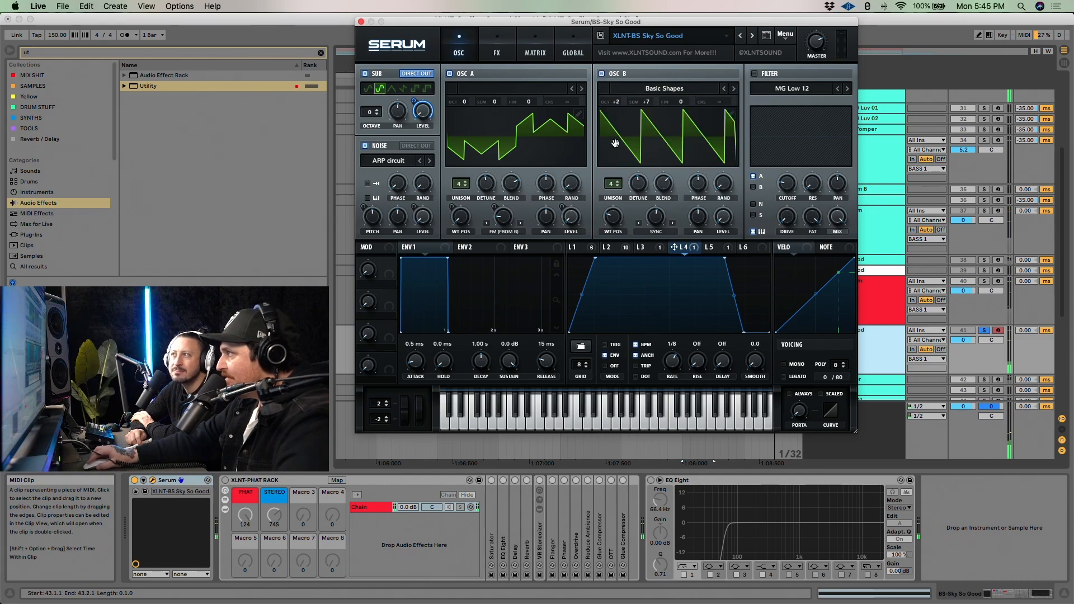
pyautogui.press('space')
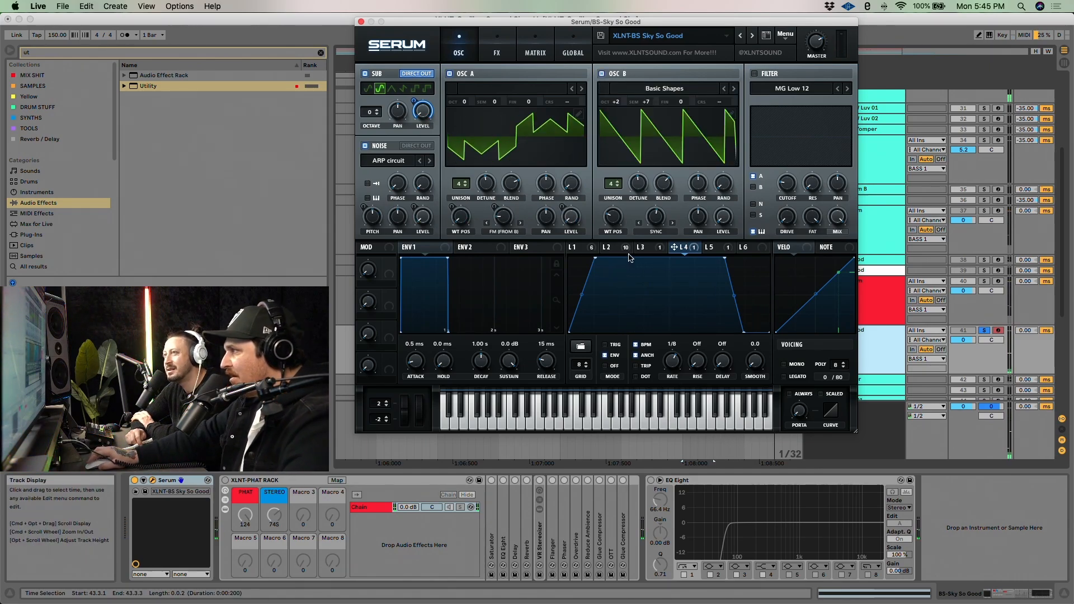
# Examine the LFO 3 and LFO 5 shapes and rates
pyautogui.click(663, 247)
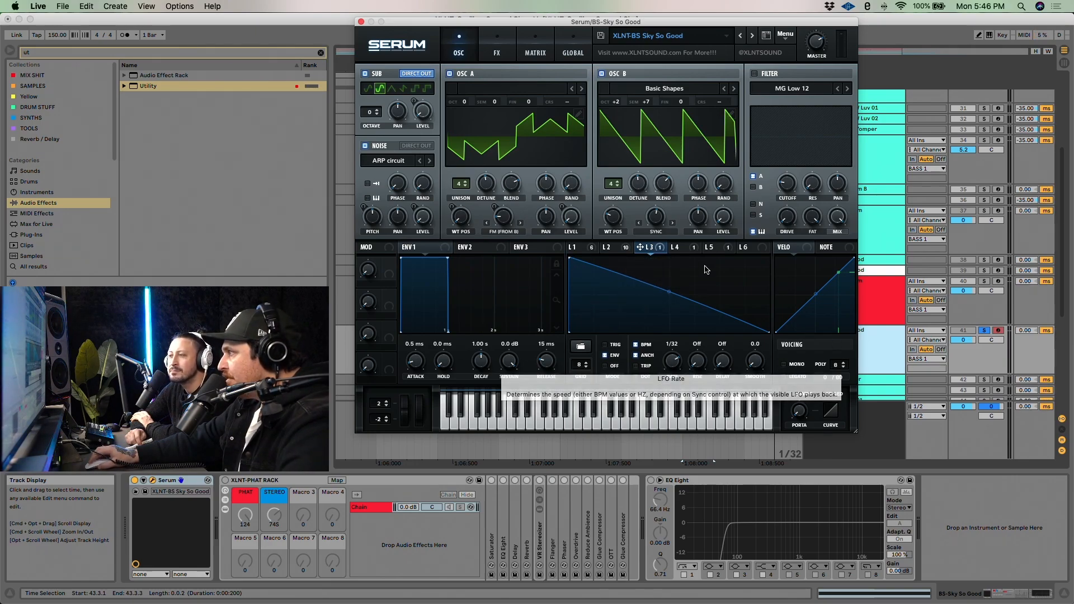
pyautogui.click(718, 248)
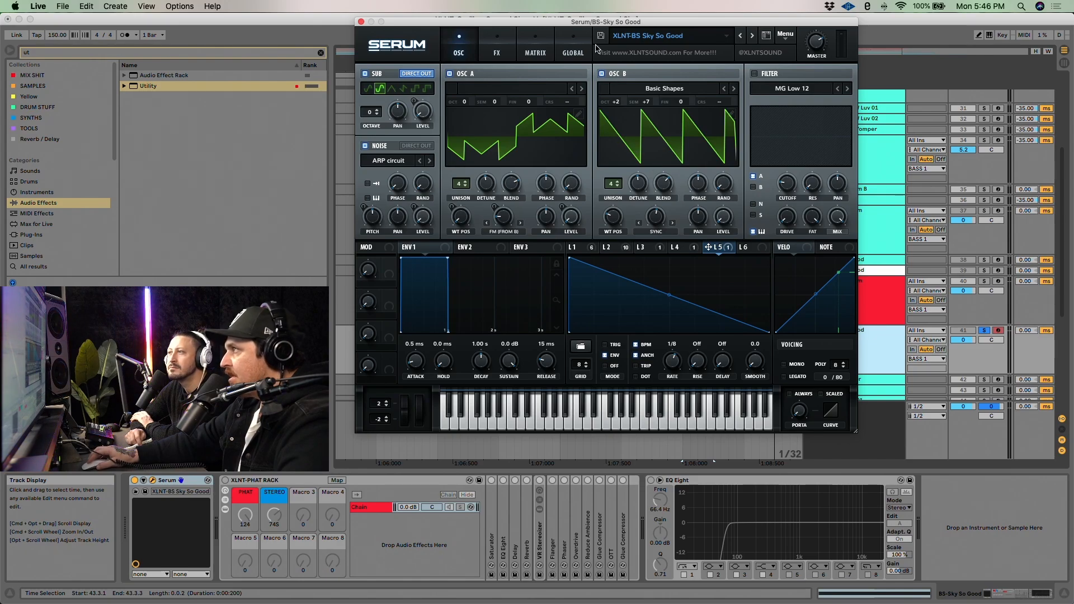
pyautogui.click(505, 53)
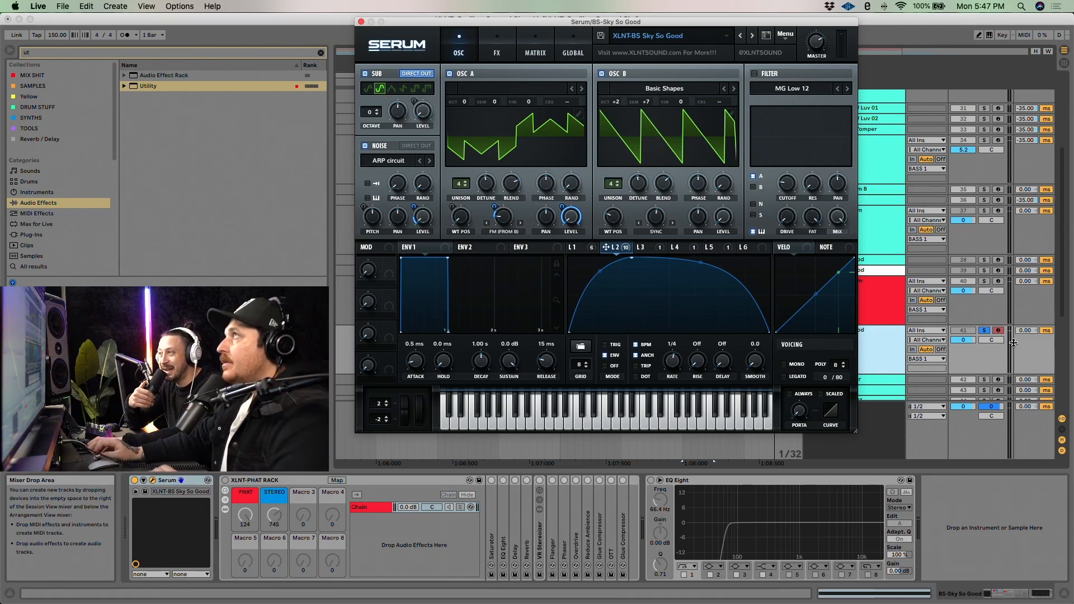
# Turn on the SoftClip distortion effect and re-enable LFO 2's modulation of its drive
pyautogui.click(496, 50)
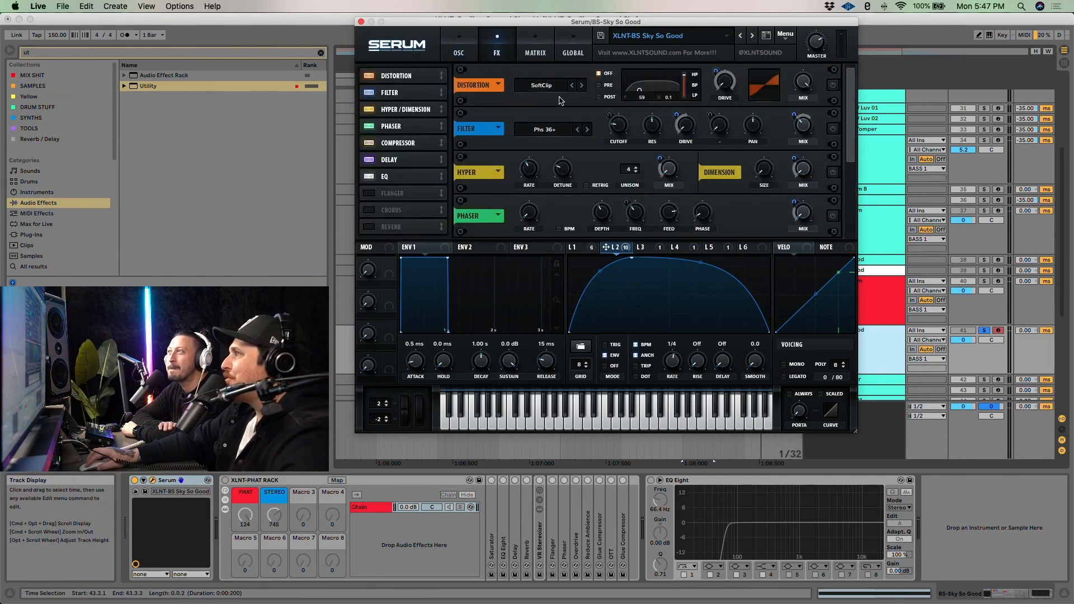
pyautogui.click(552, 86)
pyautogui.click(832, 84)
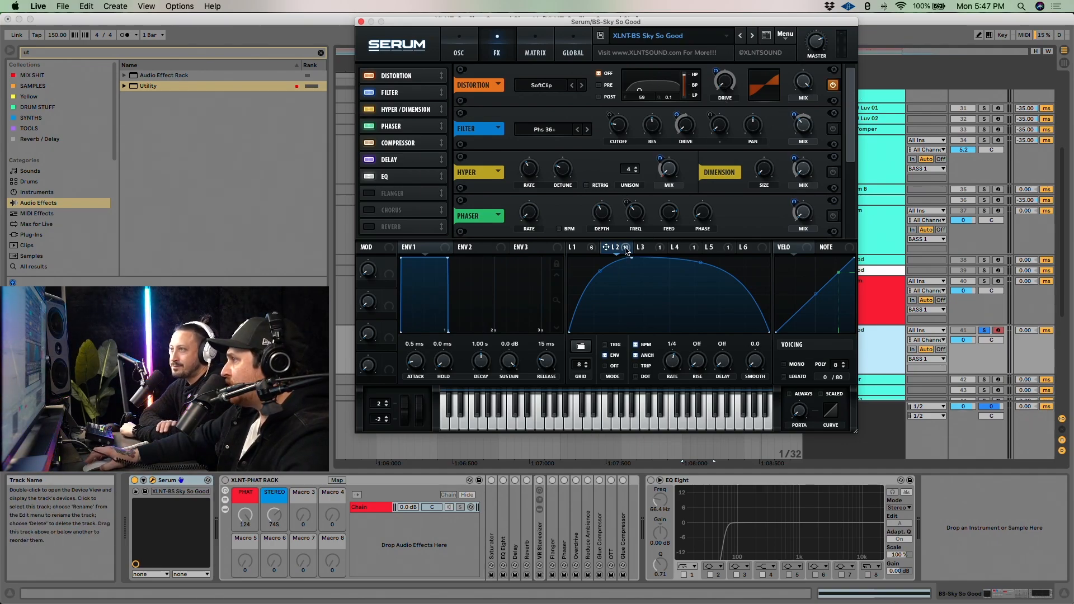
pyautogui.rightClick(714, 68)
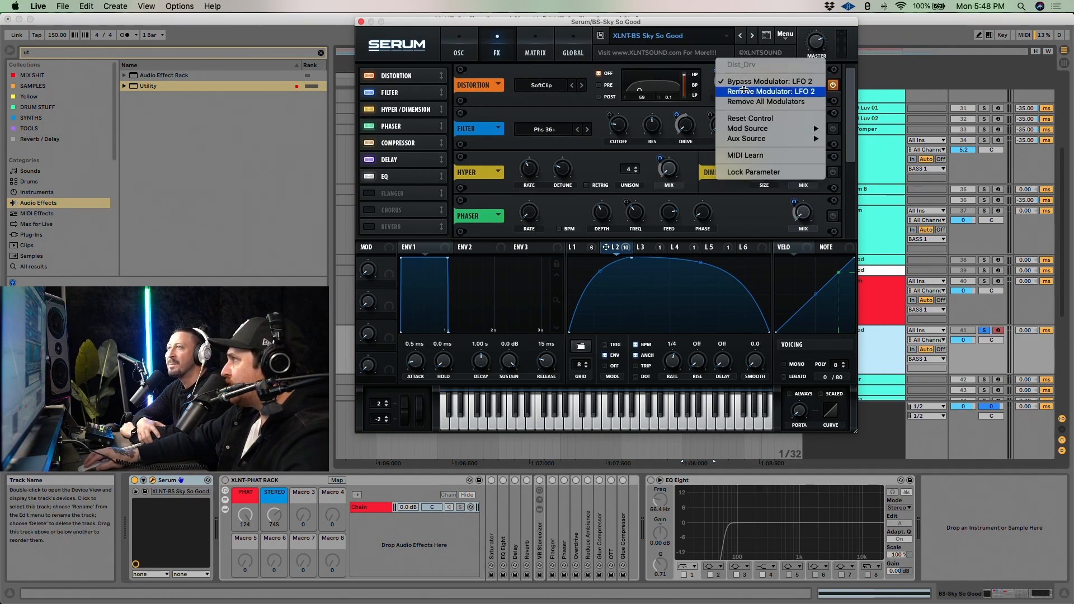
pyautogui.click(744, 91)
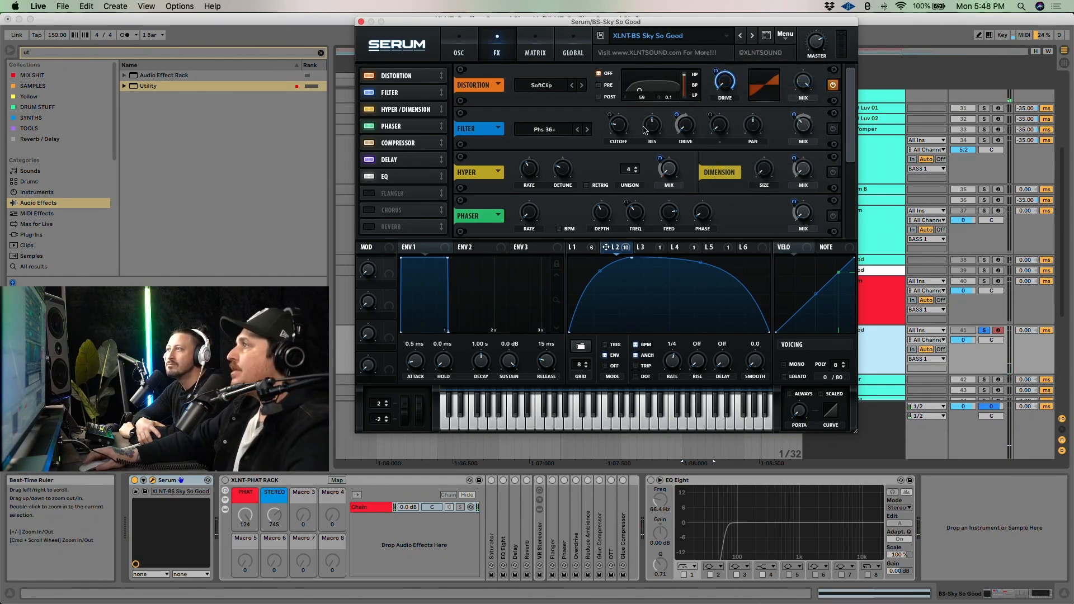
# Turn on the filter effect with the Phs 36+ flanger type and review its cutoff, resonance, drive and mix
pyautogui.click(835, 129)
pyautogui.click(564, 129)
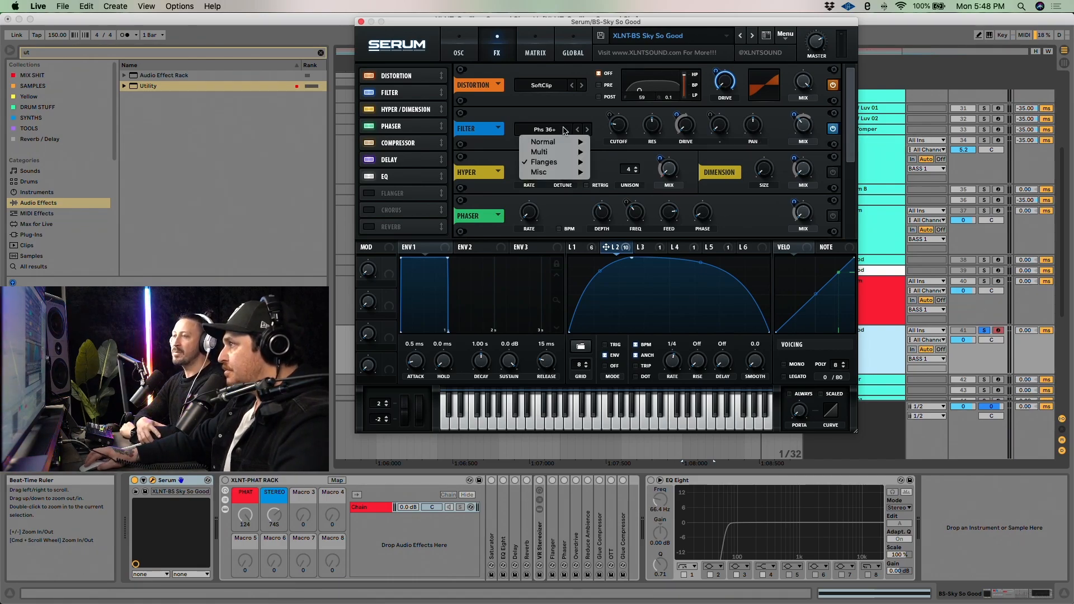
pyautogui.click(590, 107)
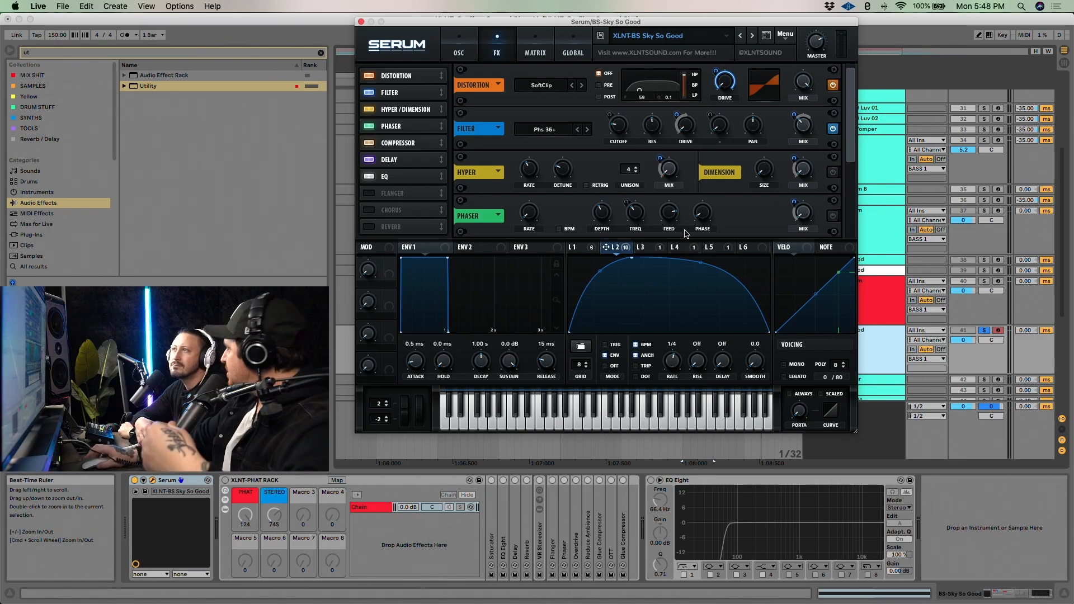
pyautogui.click(624, 131)
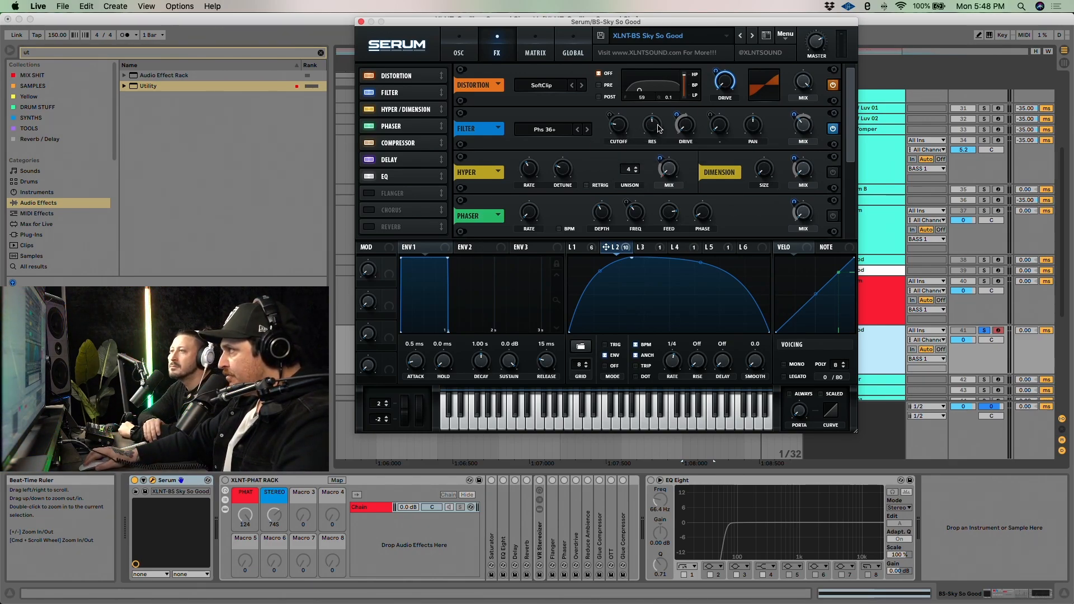
pyautogui.moveTo(686, 132)
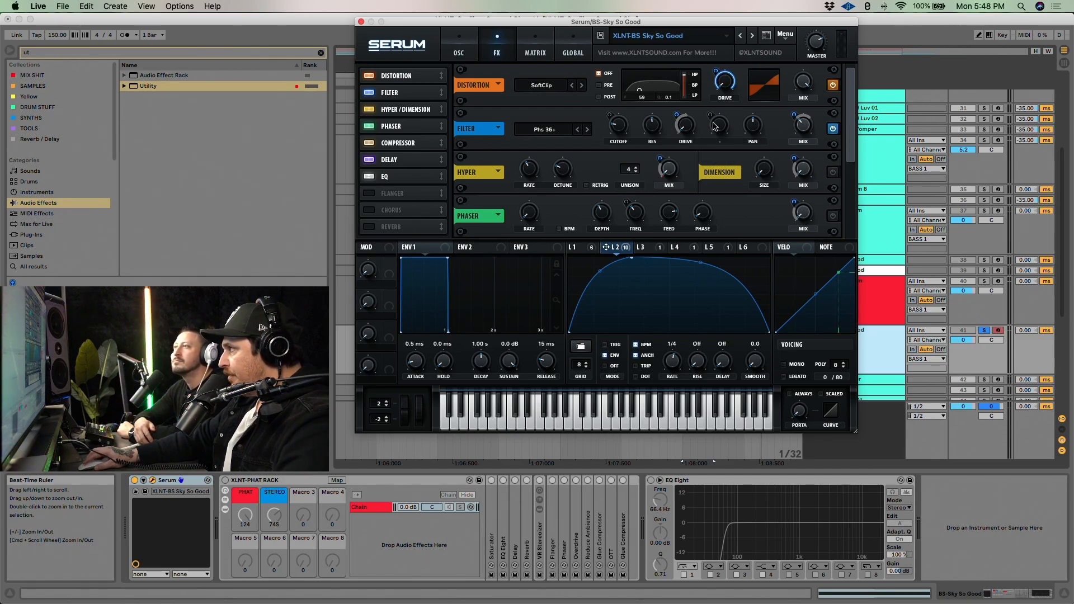
pyautogui.moveTo(798, 128)
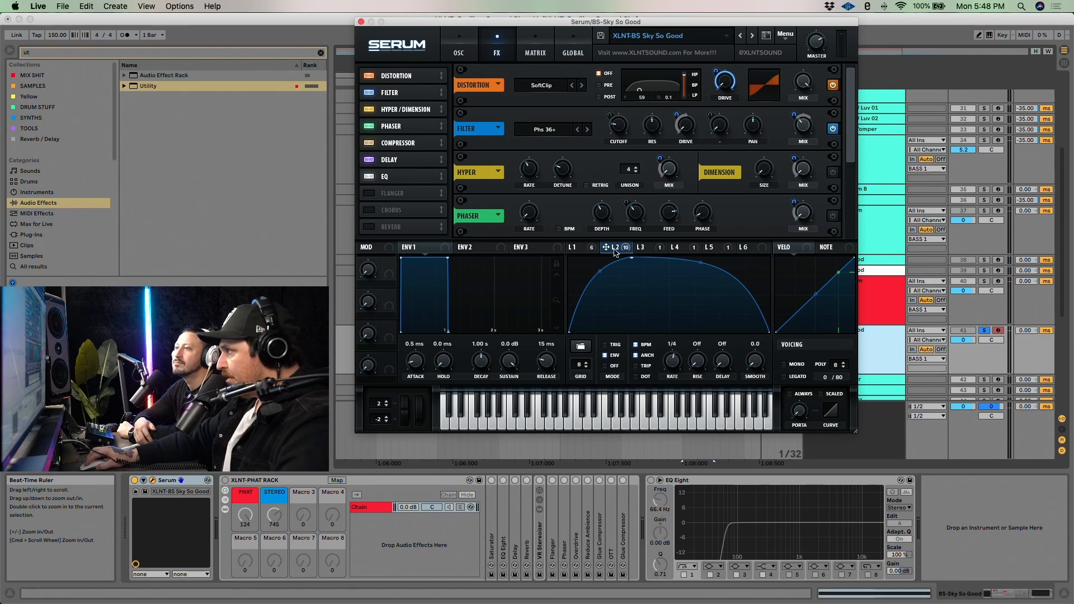
# Re-enable LFO 2's modulation of the filter effect's drive and mix, playing the clip
pyautogui.rightClick(678, 112)
pyautogui.click(684, 124)
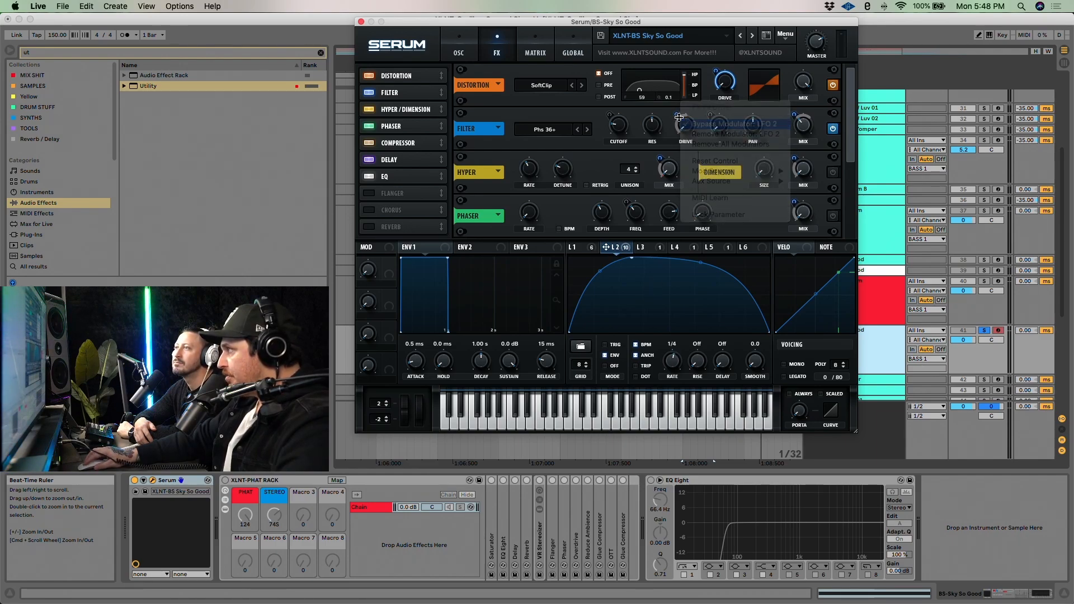
pyautogui.press('space')
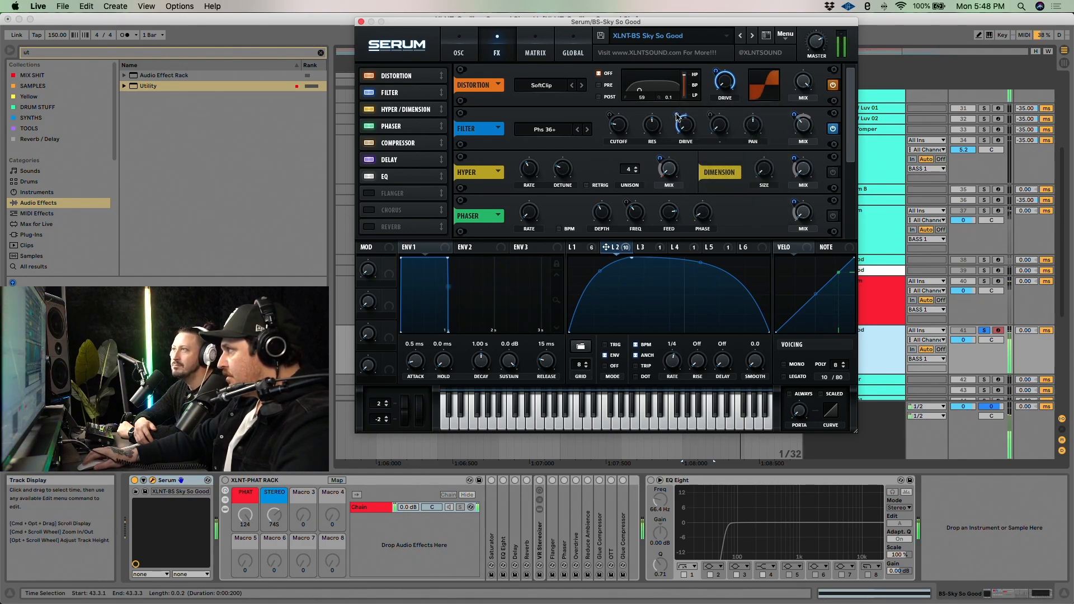
pyautogui.rightClick(792, 115)
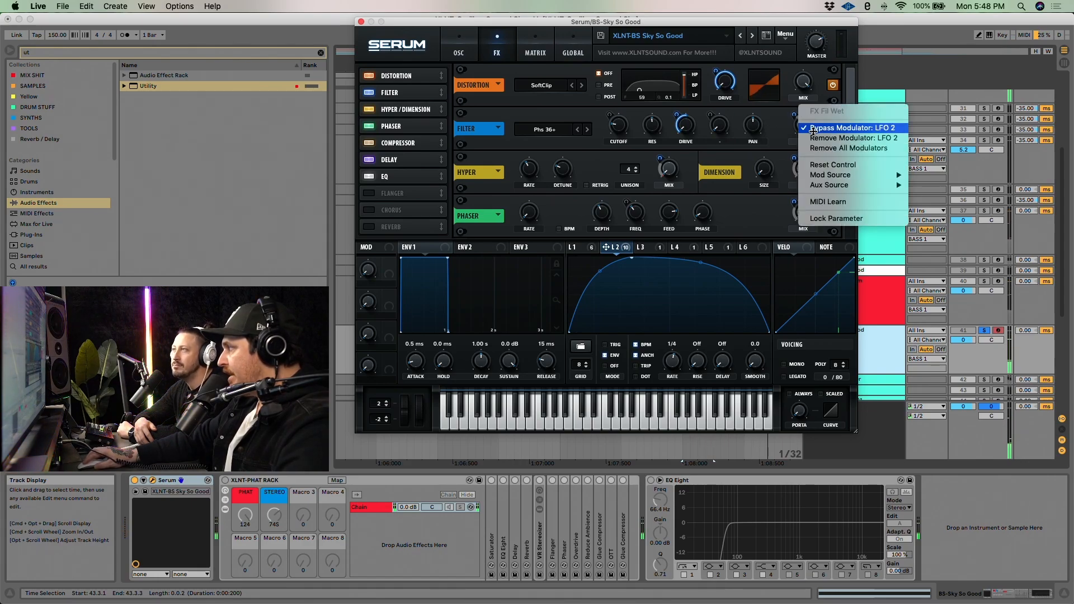
pyautogui.click(811, 128)
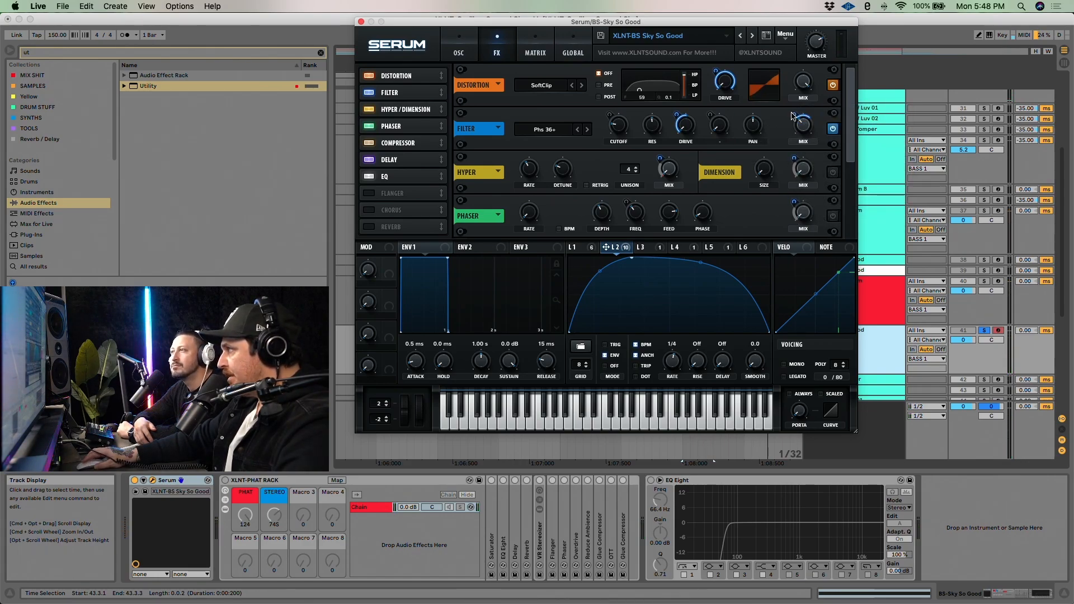
# Re-enable LFO 1's modulation of the filter effect's cutoff
pyautogui.click(641, 248)
pyautogui.click(680, 248)
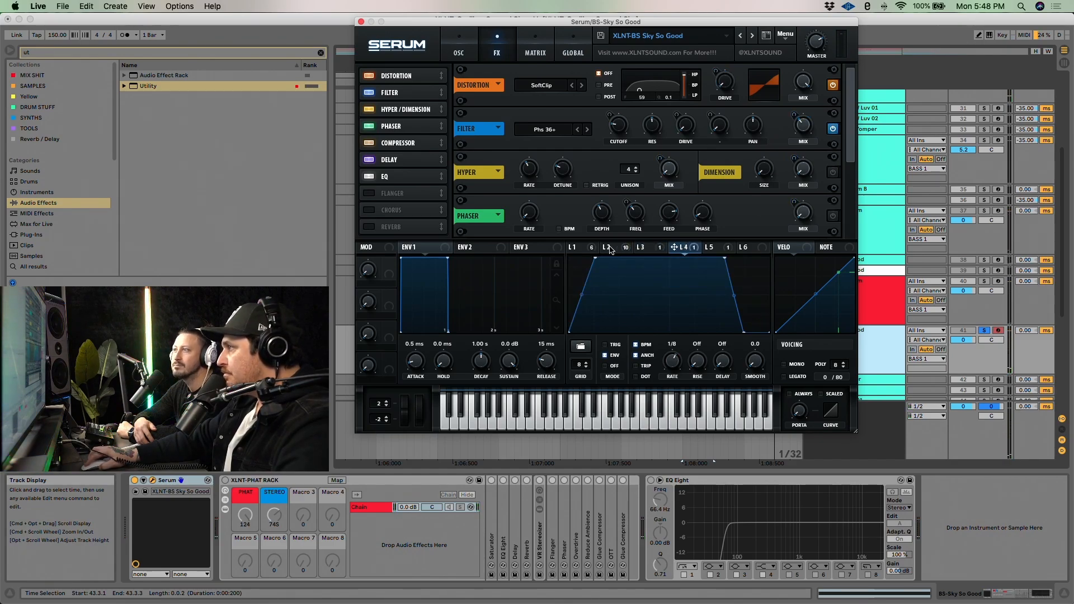
pyautogui.click(581, 249)
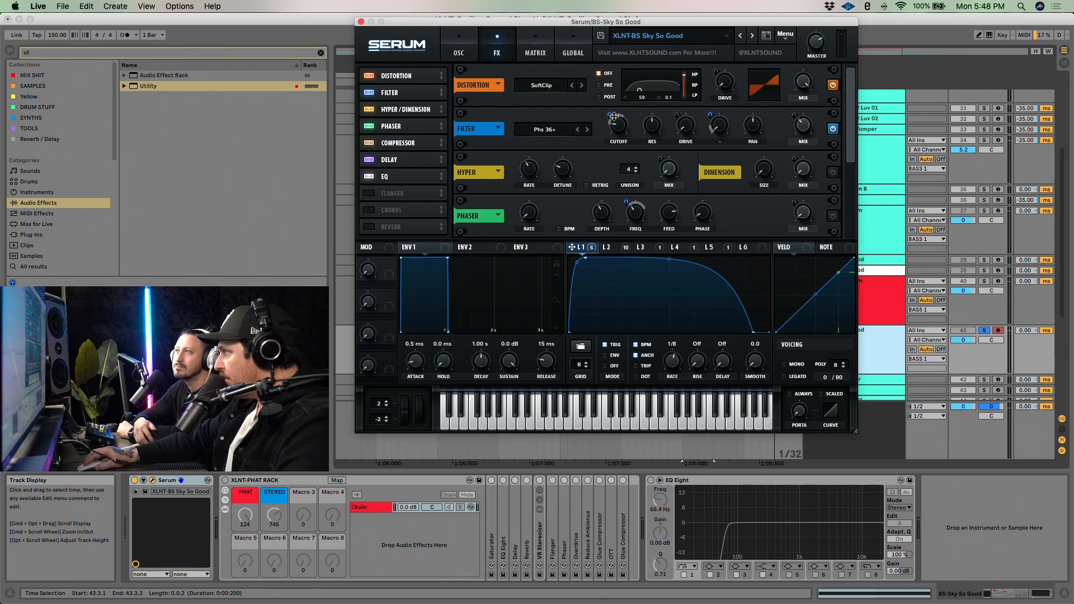
pyautogui.rightClick(613, 117)
pyautogui.click(611, 114)
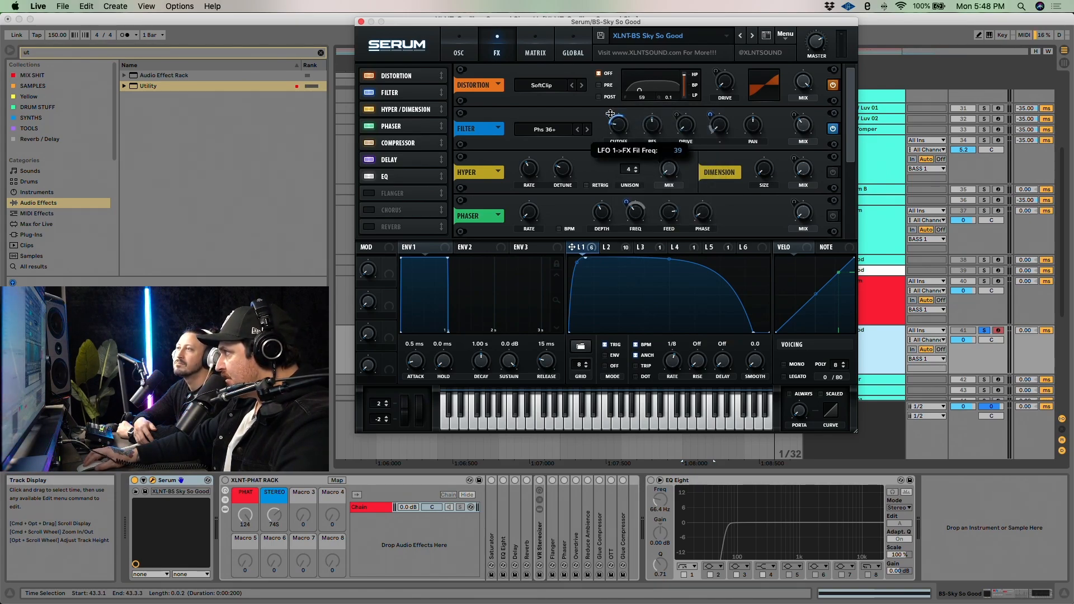
# Play the clip and re-enable LFO 1's modulation of the filter effect's variable parameter (FX Fil Var), comparing it bypassed and active
pyautogui.rightClick(711, 121)
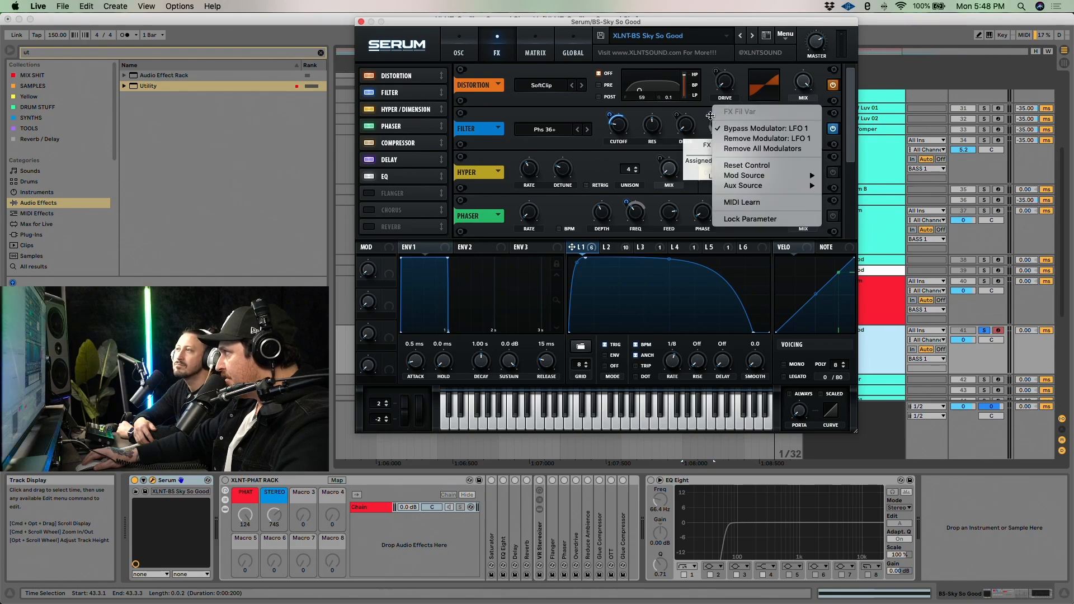
pyautogui.click(713, 115)
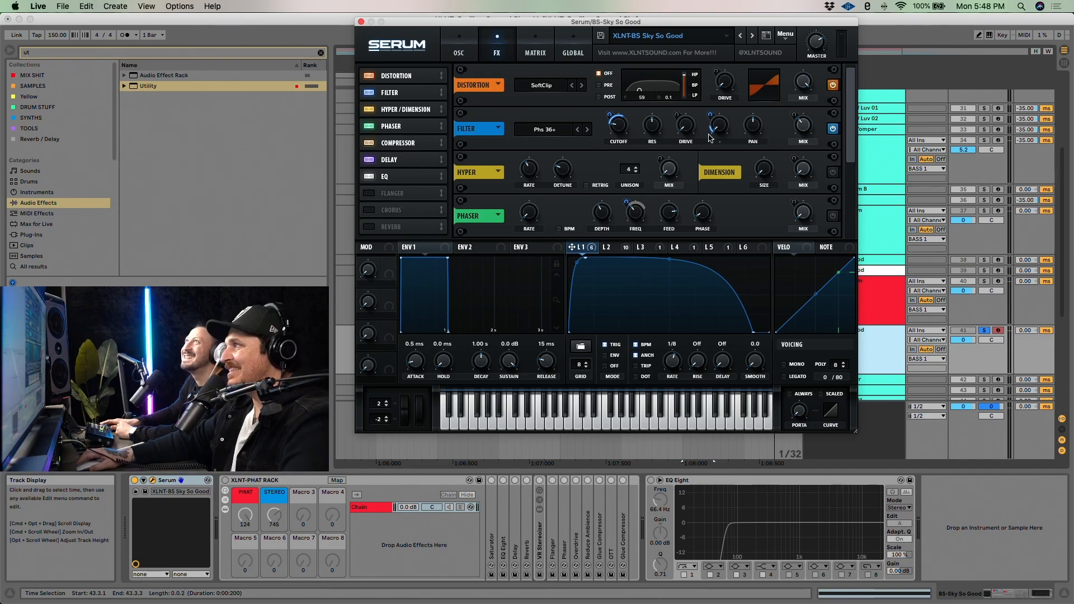
pyautogui.press('space')
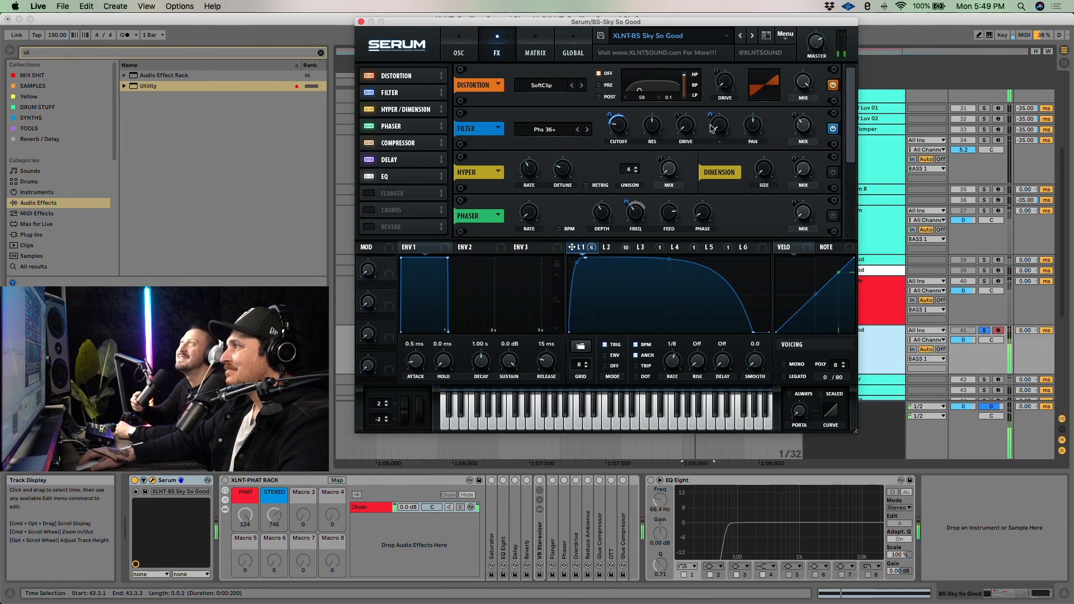
pyautogui.rightClick(712, 112)
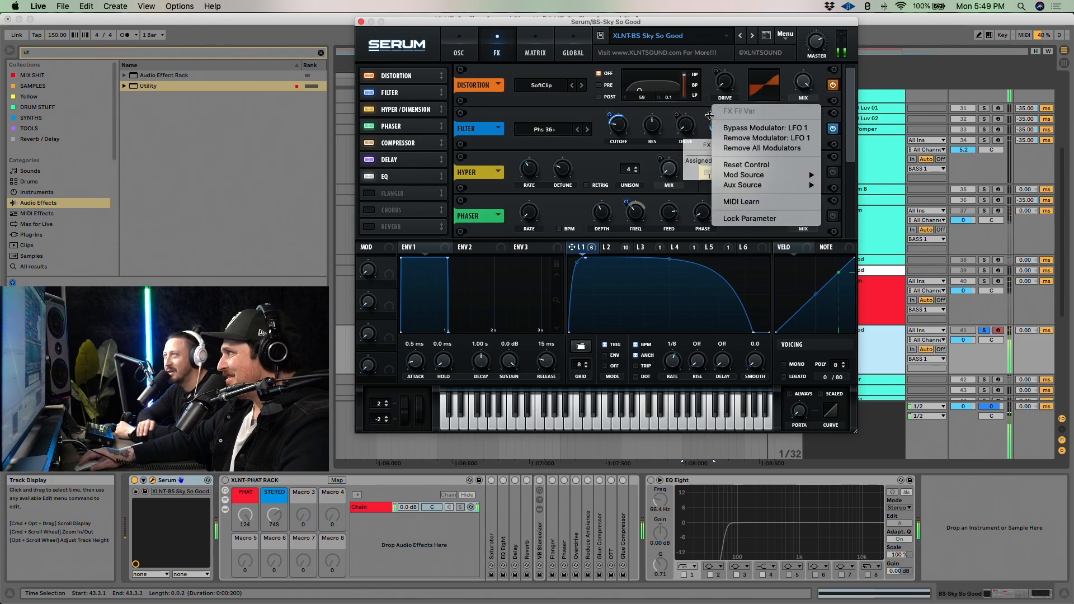
pyautogui.click(719, 128)
pyautogui.rightClick(710, 116)
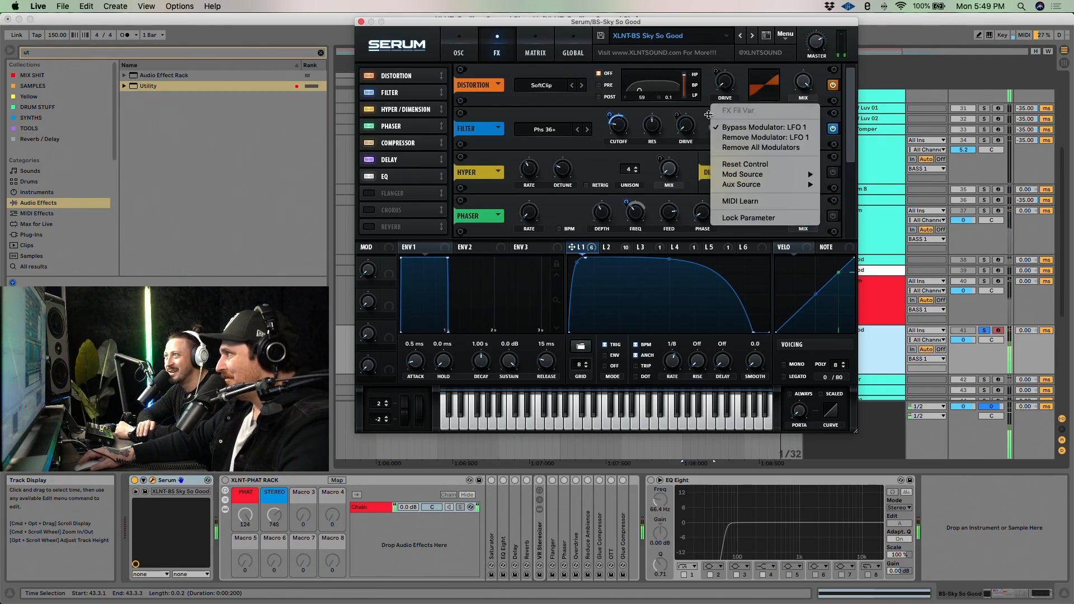
pyautogui.click(718, 129)
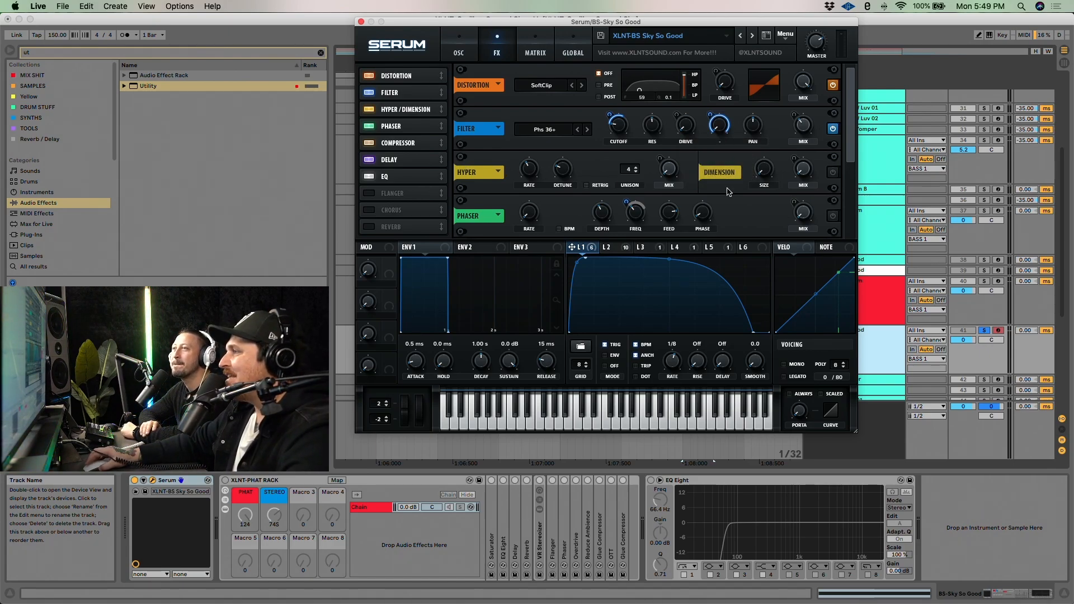
# Turn on the Hyper/Dimension effect and re-enable LFO 2's modulation of both the hyper mix and the dimension mix
pyautogui.click(834, 173)
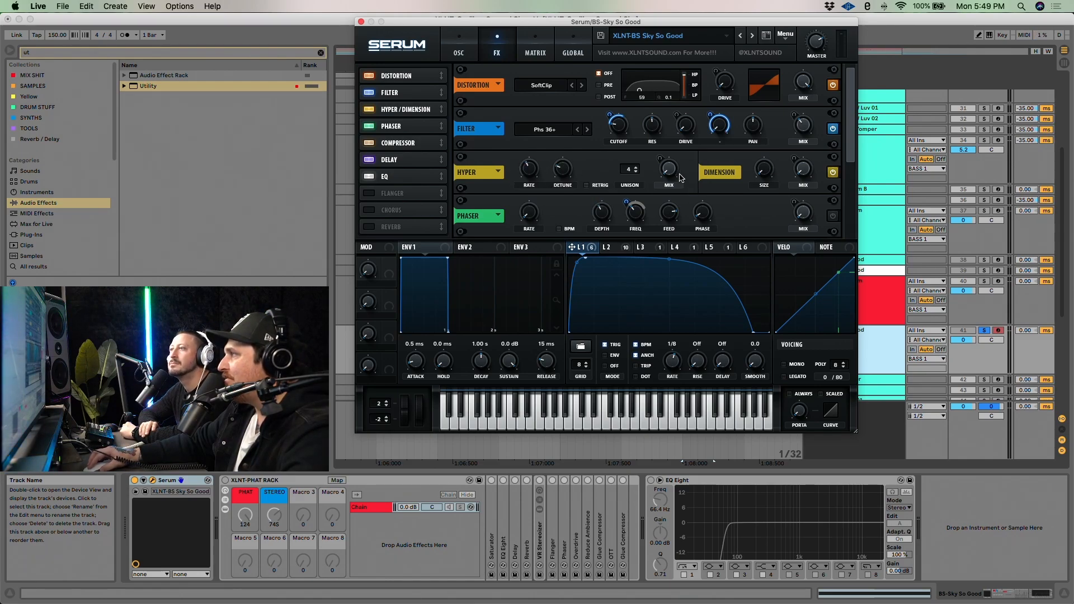
pyautogui.click(621, 250)
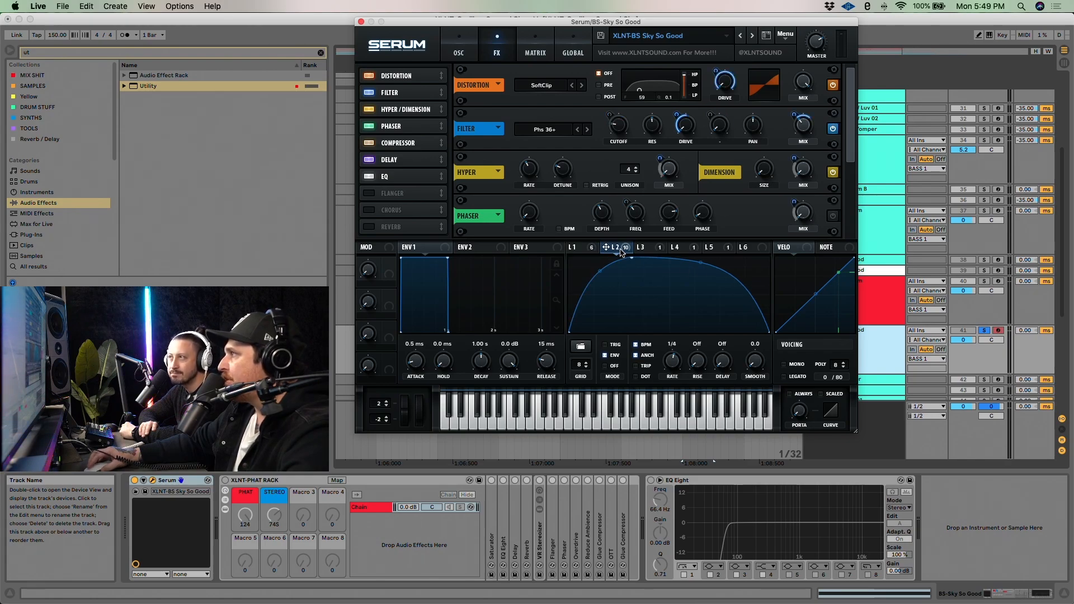
pyautogui.rightClick(662, 159)
pyautogui.click(670, 170)
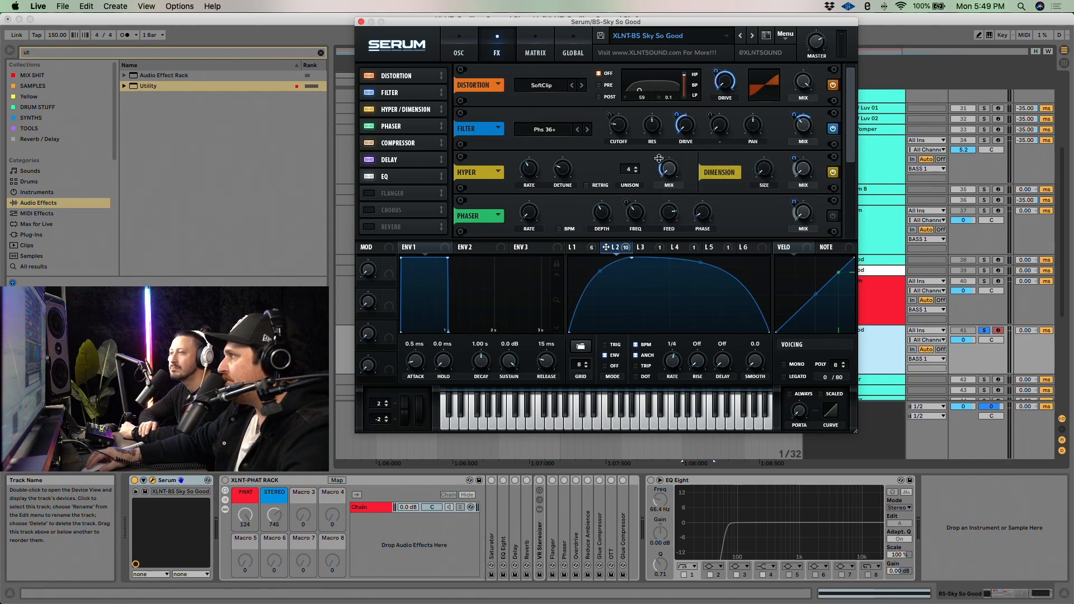
pyautogui.rightClick(800, 164)
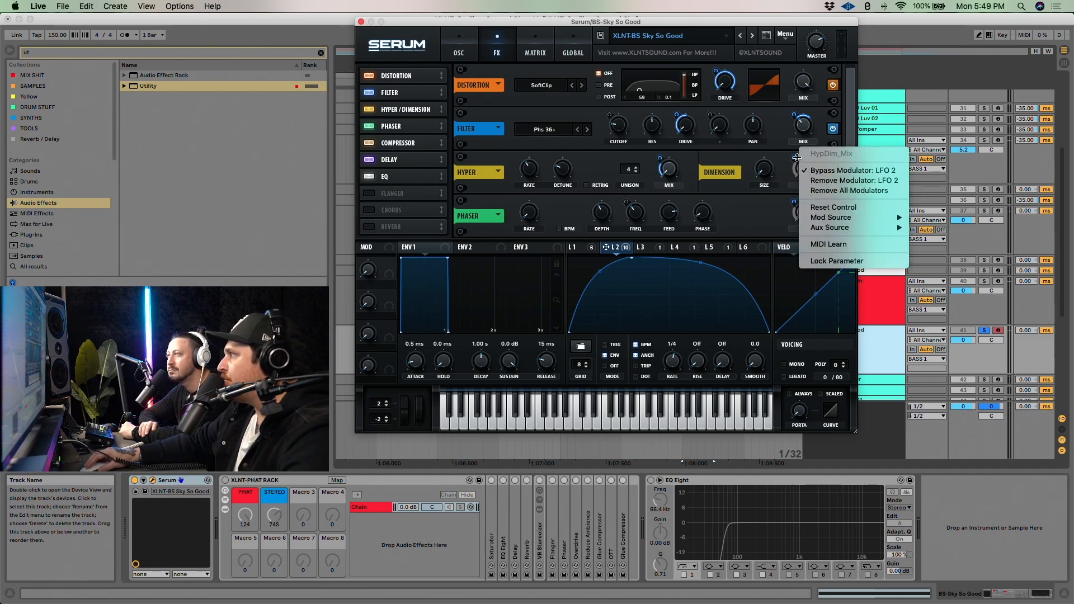
pyautogui.click(805, 170)
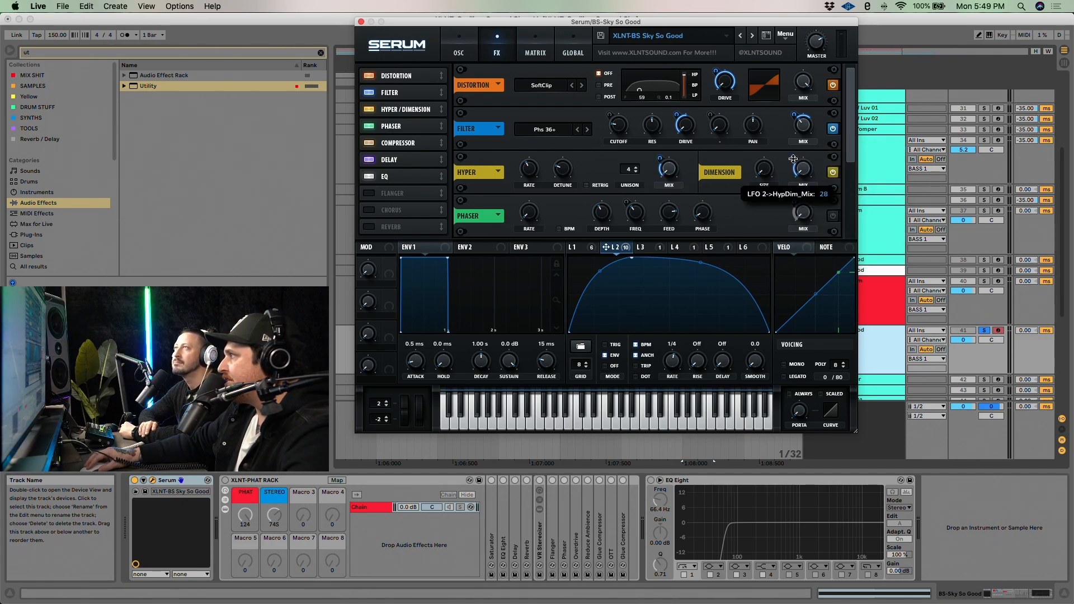
# Play the clip and compare the sound with the Hyper/Dimension effect off and on
pyautogui.press('space')
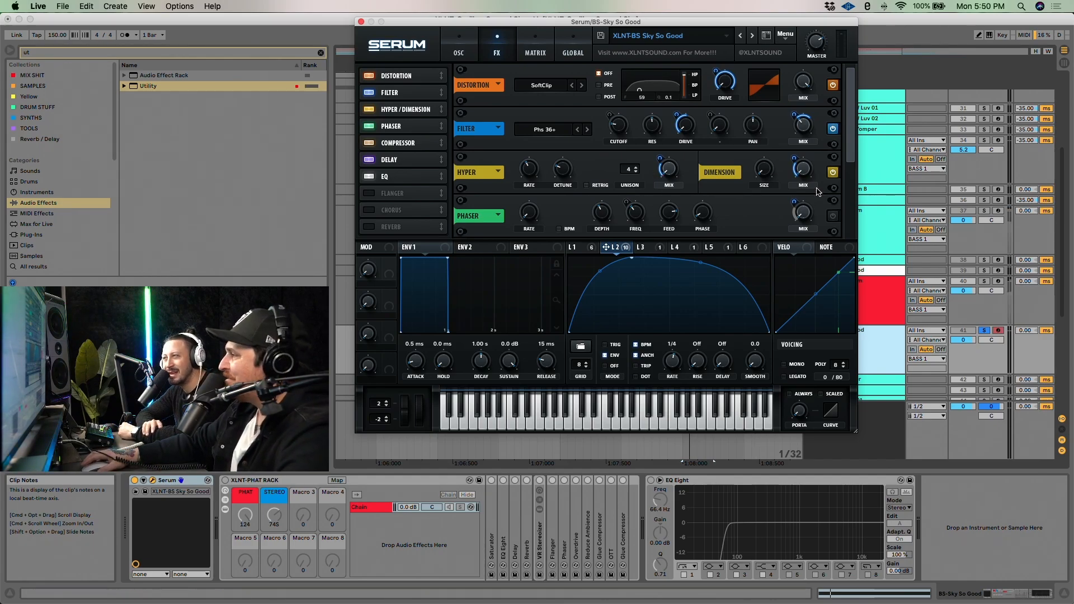
pyautogui.click(833, 174)
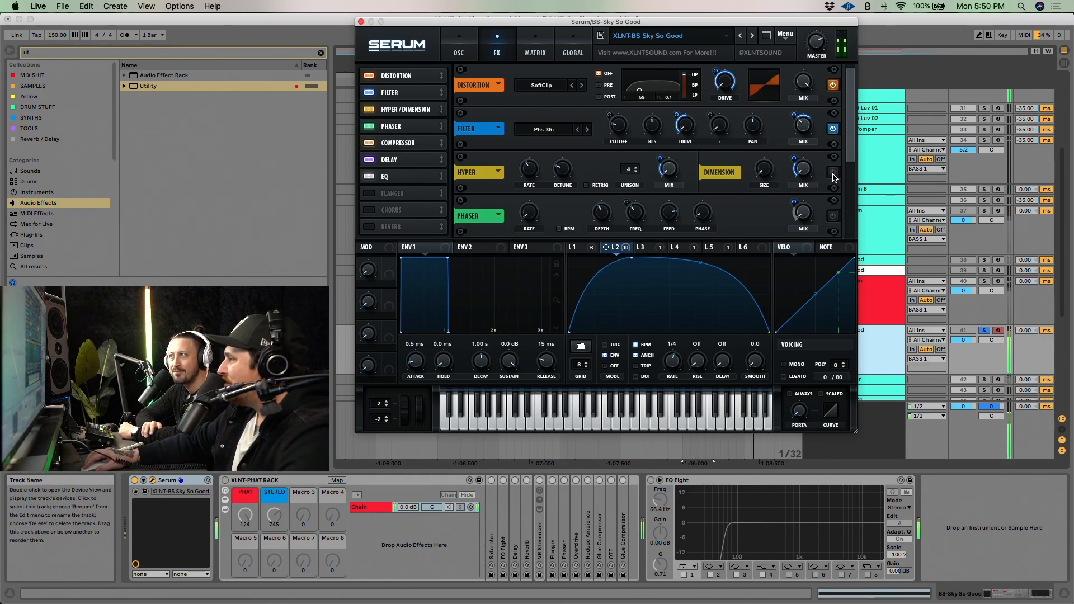
pyautogui.click(833, 174)
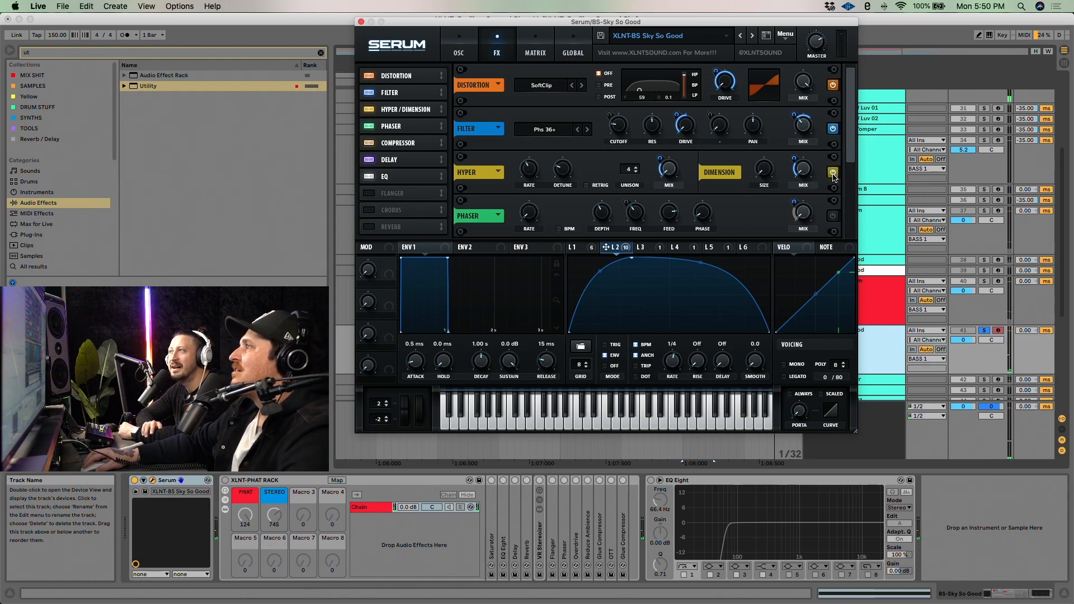
# Turn on the phaser effect and review its rate, frequency, feedback and mix settings
pyautogui.scroll(-3, 833, 177)
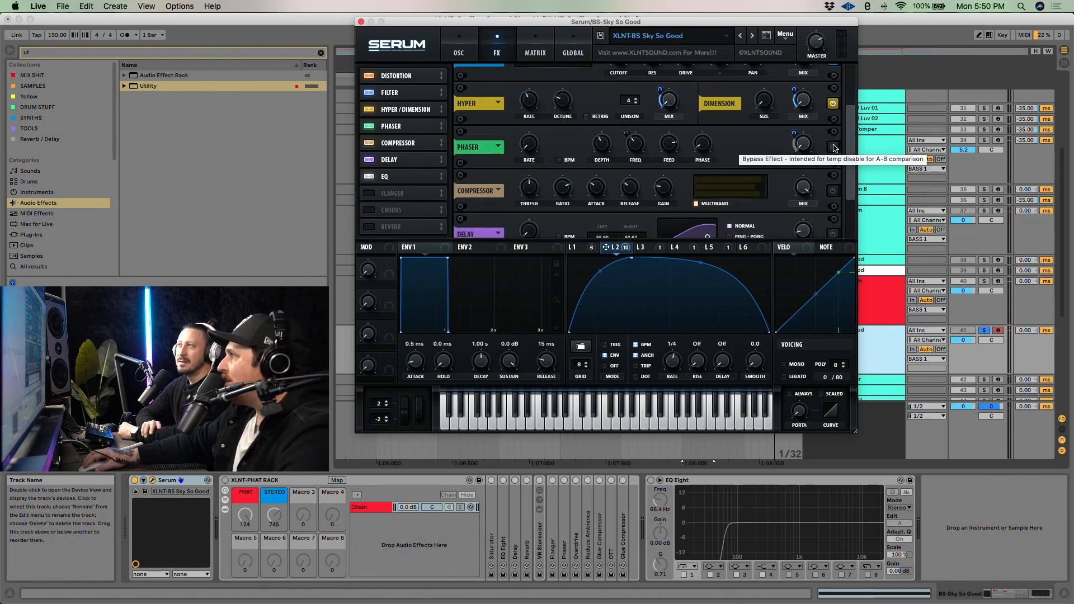
pyautogui.click(834, 148)
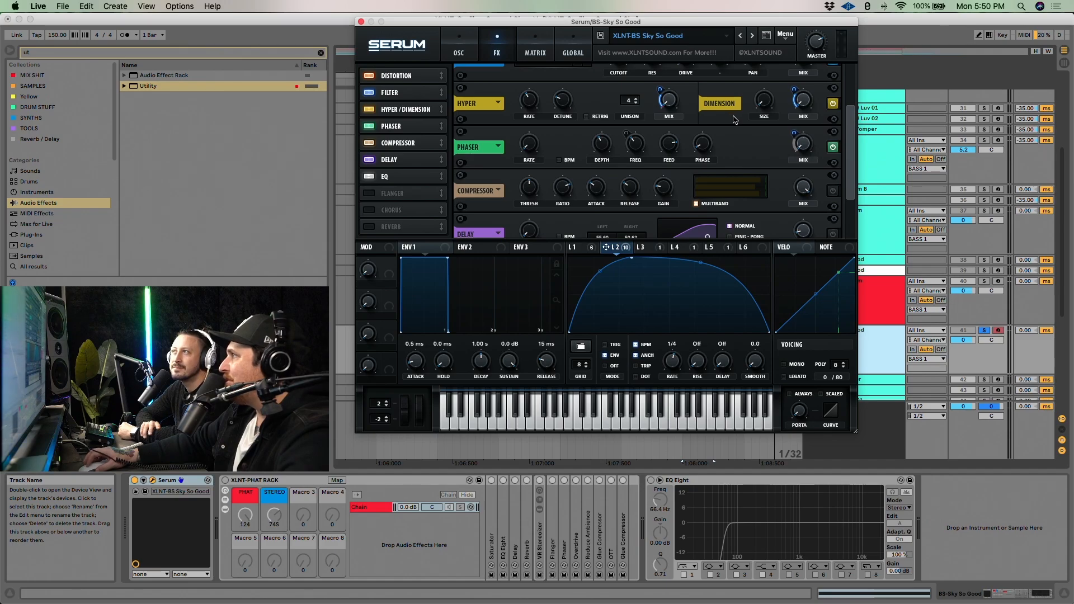
pyautogui.scroll(-1, 846, 159)
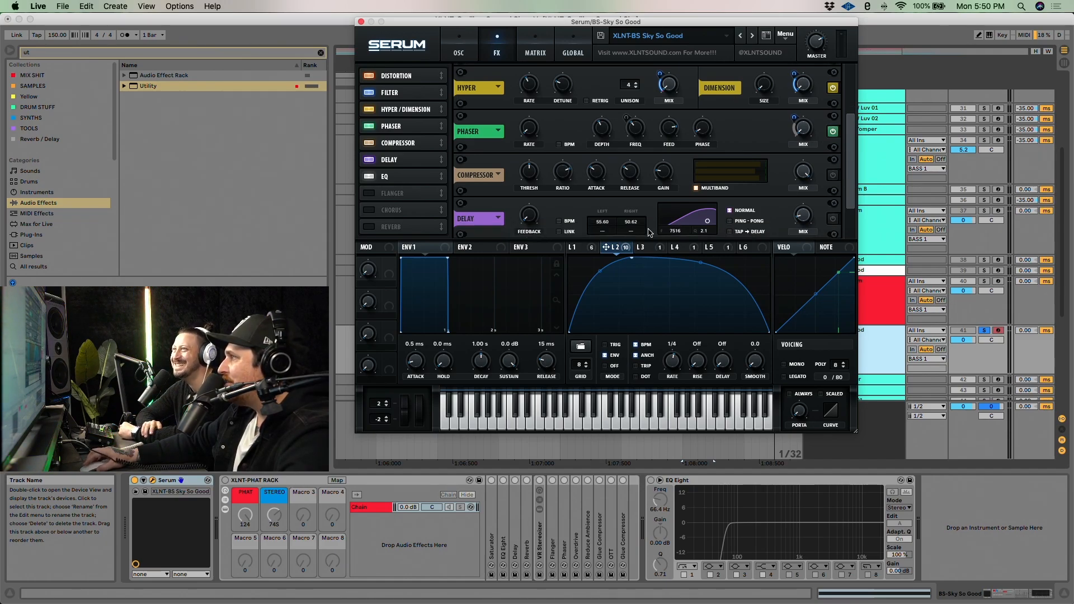
pyautogui.click(532, 131)
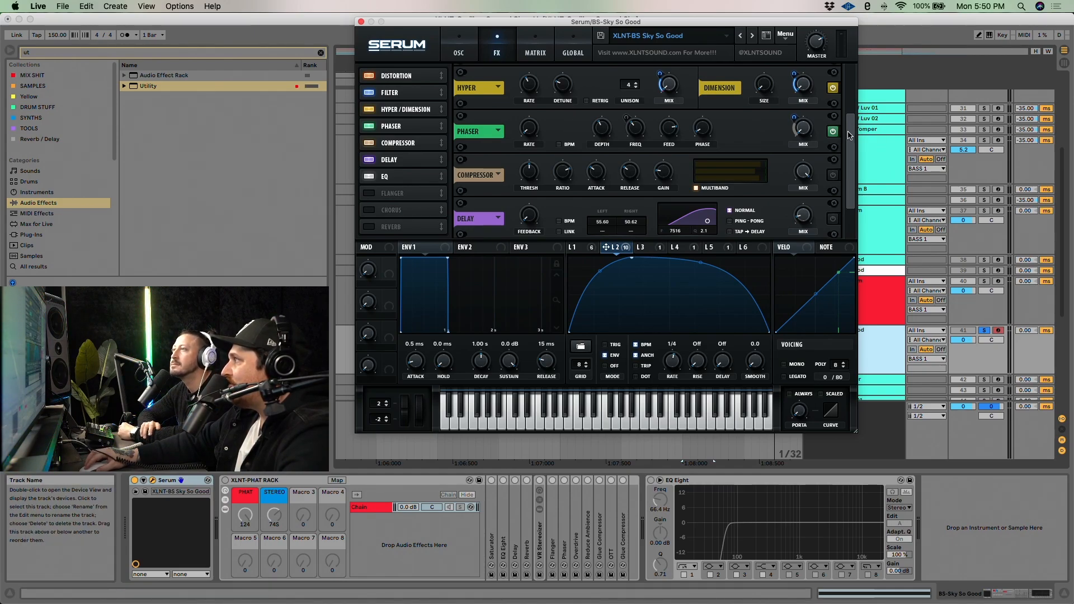
pyautogui.scroll(3, 809, 136)
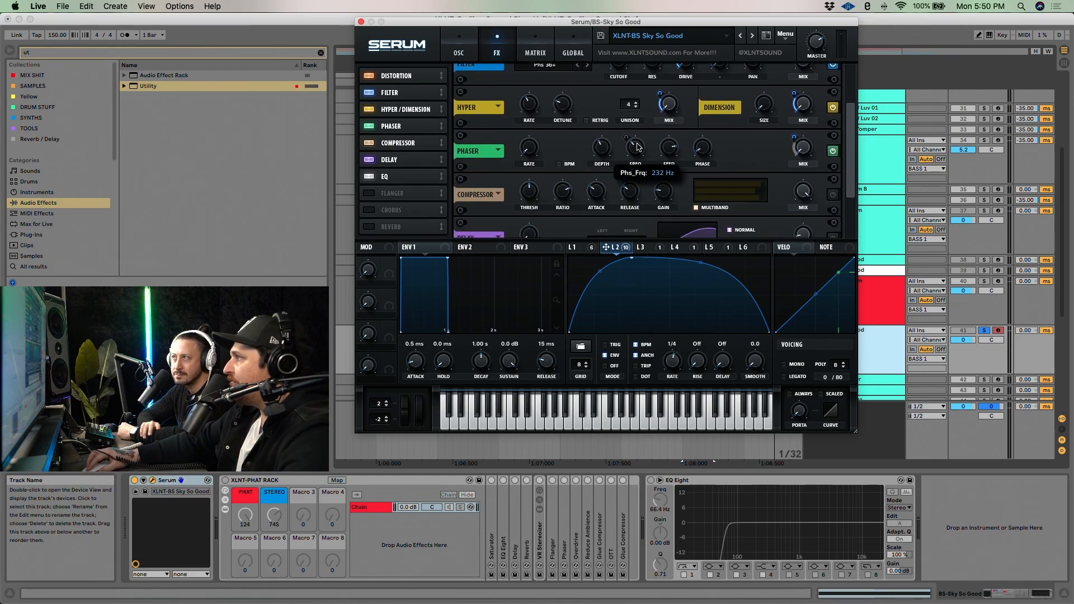
pyautogui.moveTo(669, 153)
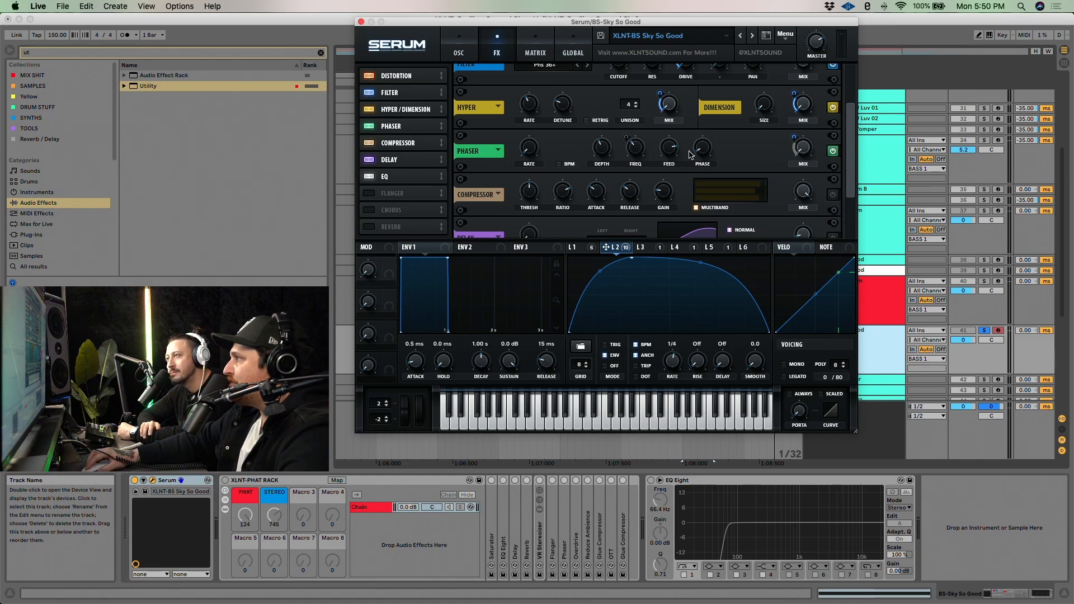
pyautogui.moveTo(810, 155)
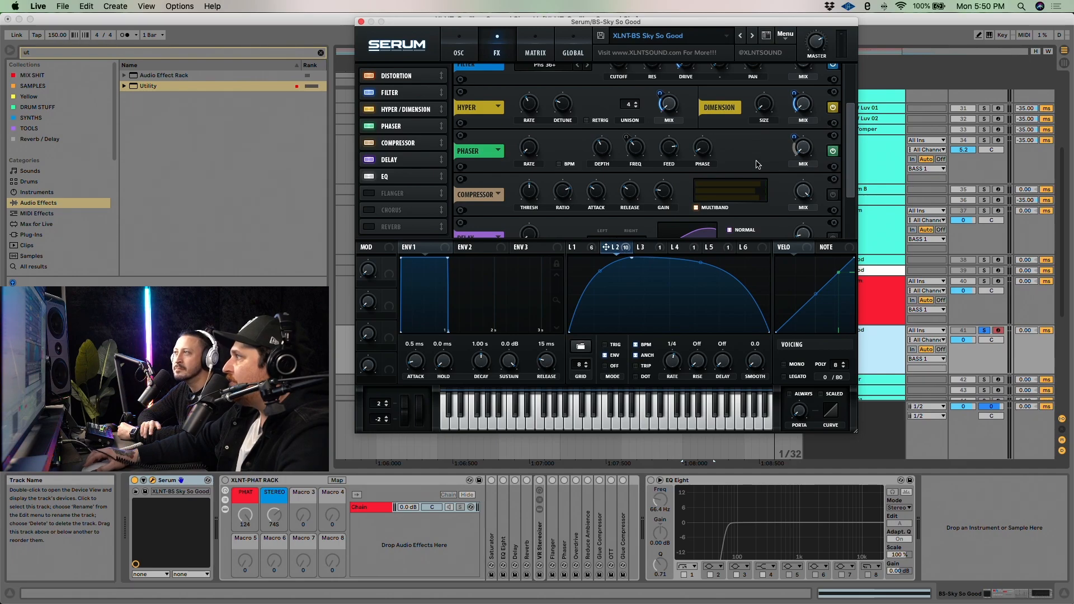
# Re-enable LFO 2's modulation of the phaser mix and LFO 1's modulation of the phaser frequency
pyautogui.rightClick(795, 138)
pyautogui.click(807, 149)
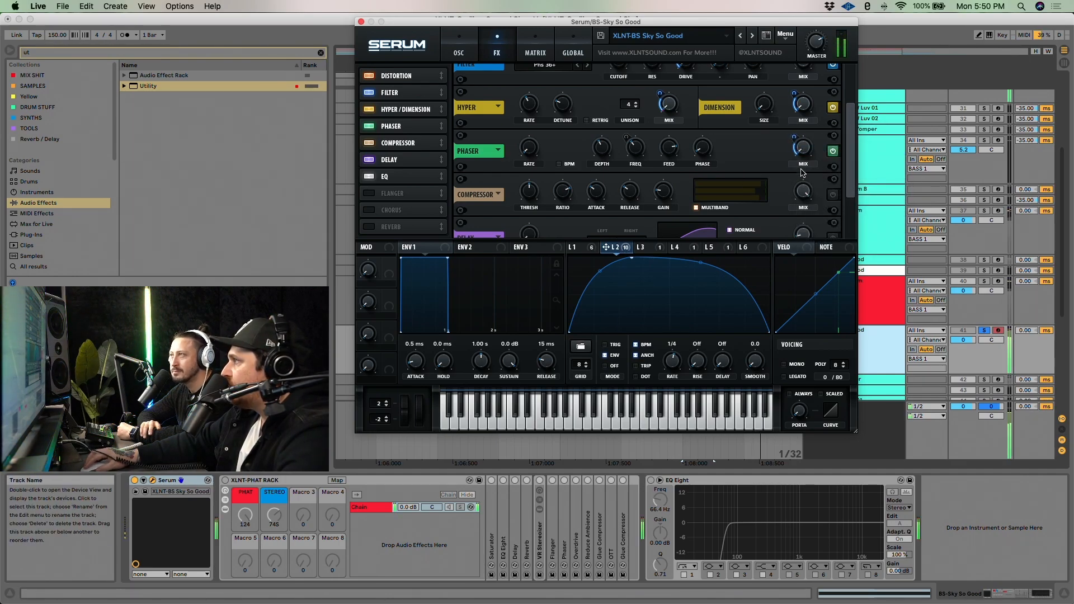
pyautogui.click(588, 249)
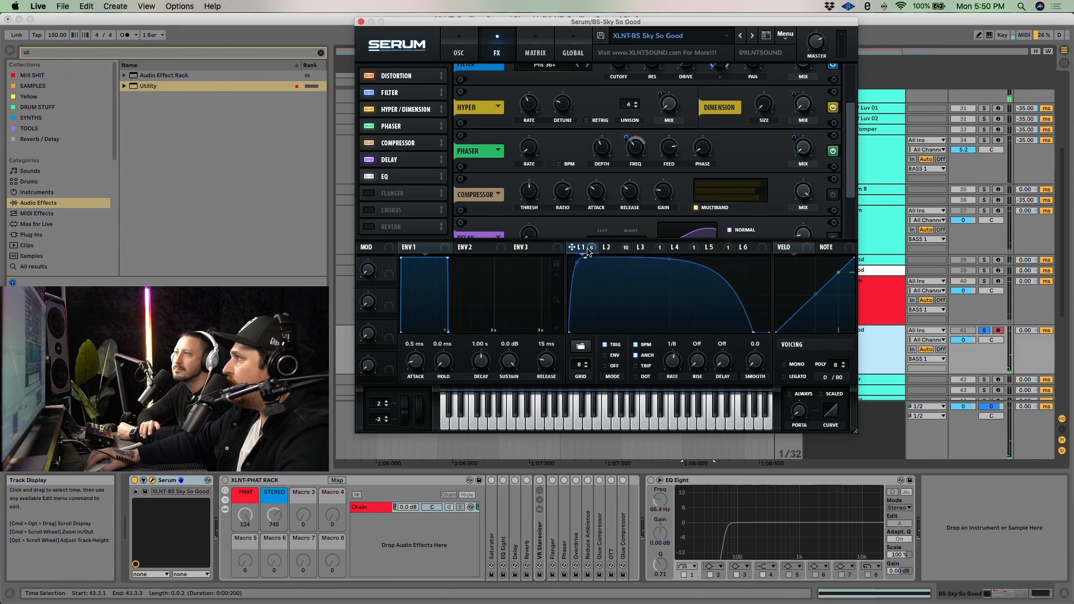
pyautogui.moveTo(628, 133); pyautogui.dragTo(628, 135)
pyautogui.rightClick(628, 134)
pyautogui.click(628, 137)
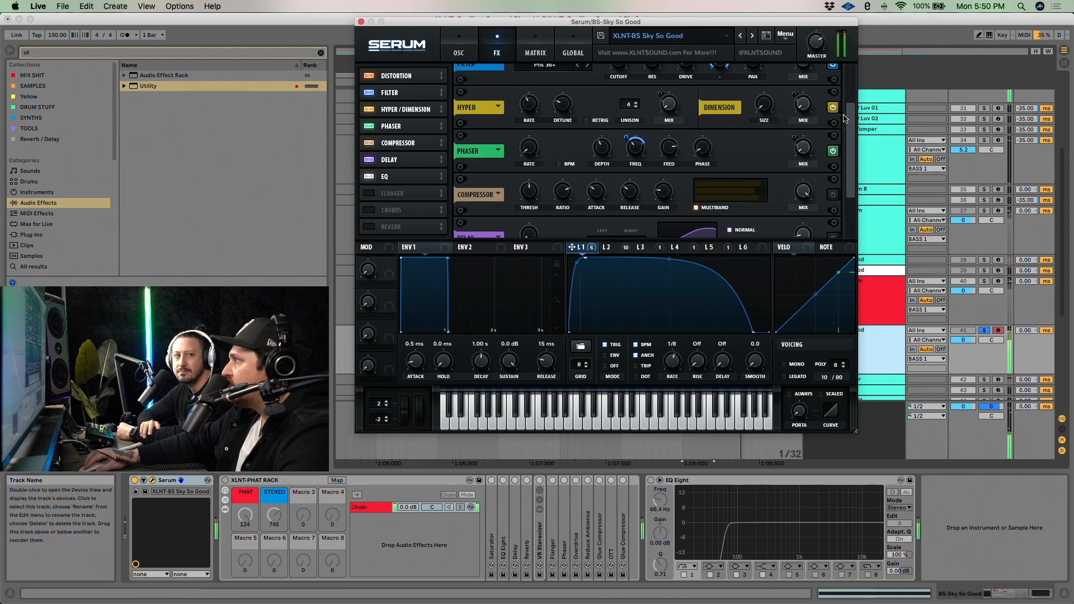
# Turn on the multiband compressor and the delay effect, comparing the sound with the delay off and on
pyautogui.moveTo(848, 140); pyautogui.dragTo(848, 160)
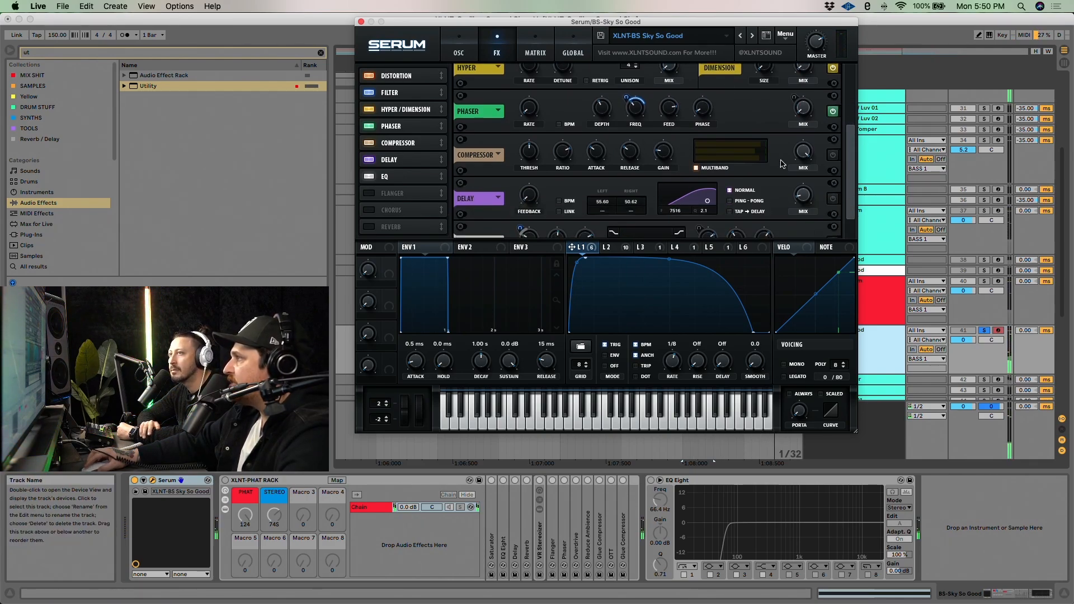
pyautogui.click(833, 156)
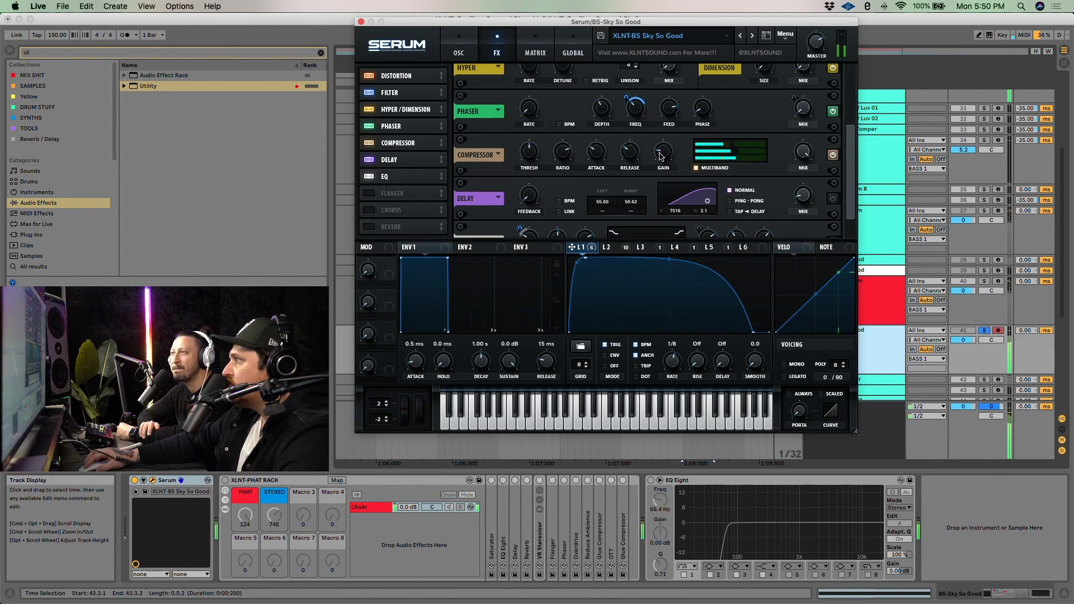
pyautogui.scroll(-1, 843, 203)
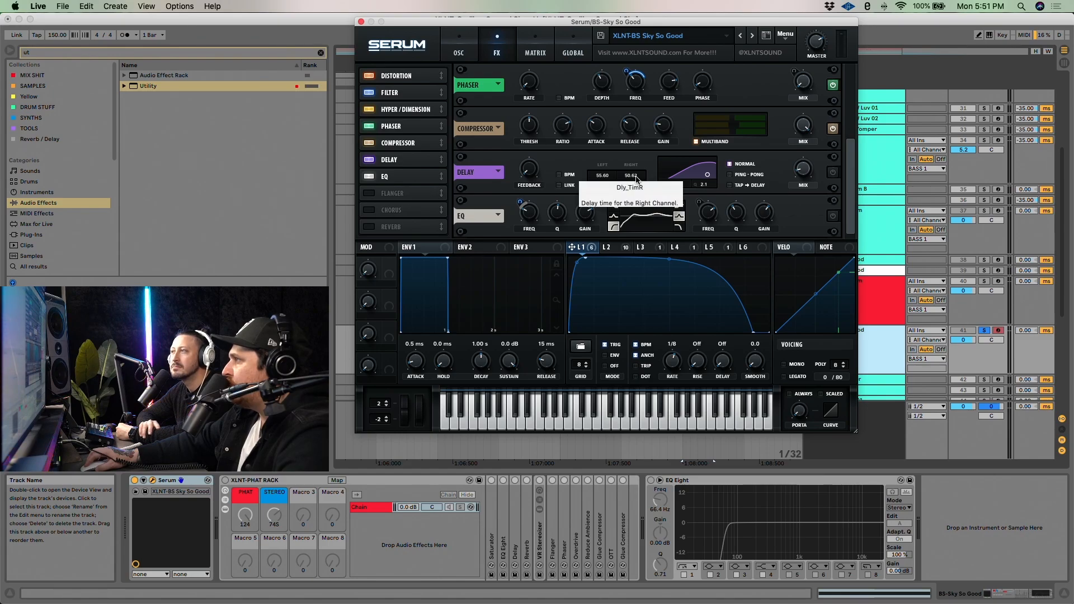
pyautogui.click(833, 173)
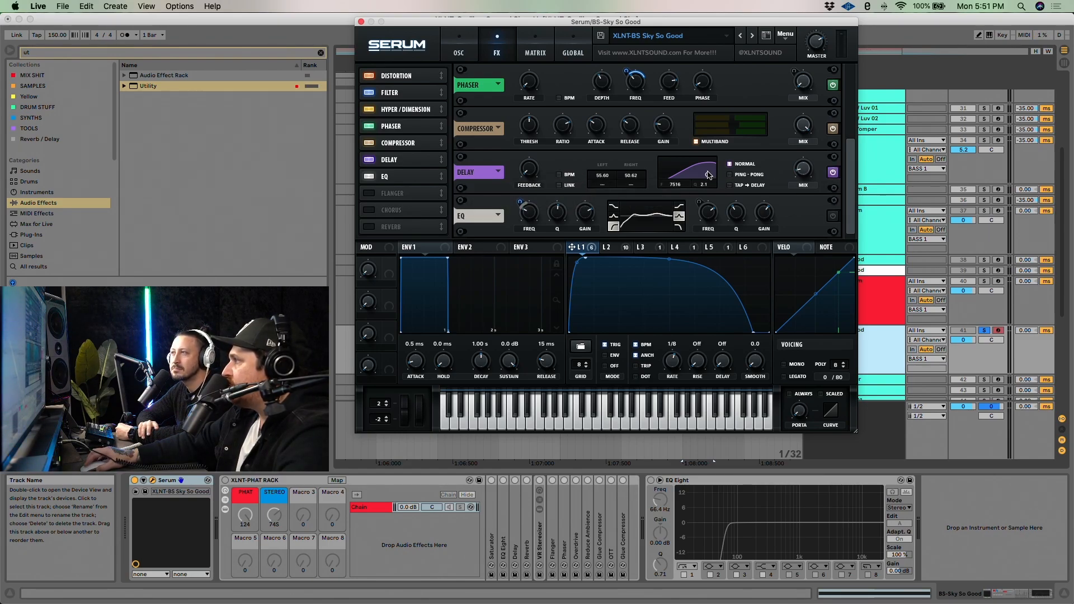
pyautogui.click(833, 174)
pyautogui.click(833, 174)
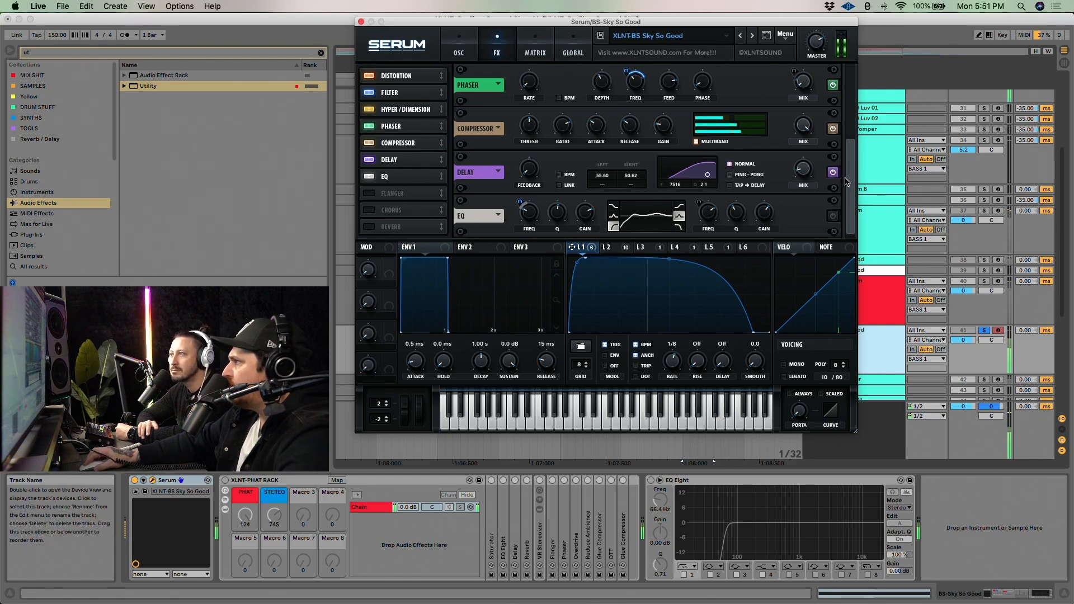
# Turn on the EQ effect and review its low band's frequency, Q, gain and type
pyautogui.click(832, 216)
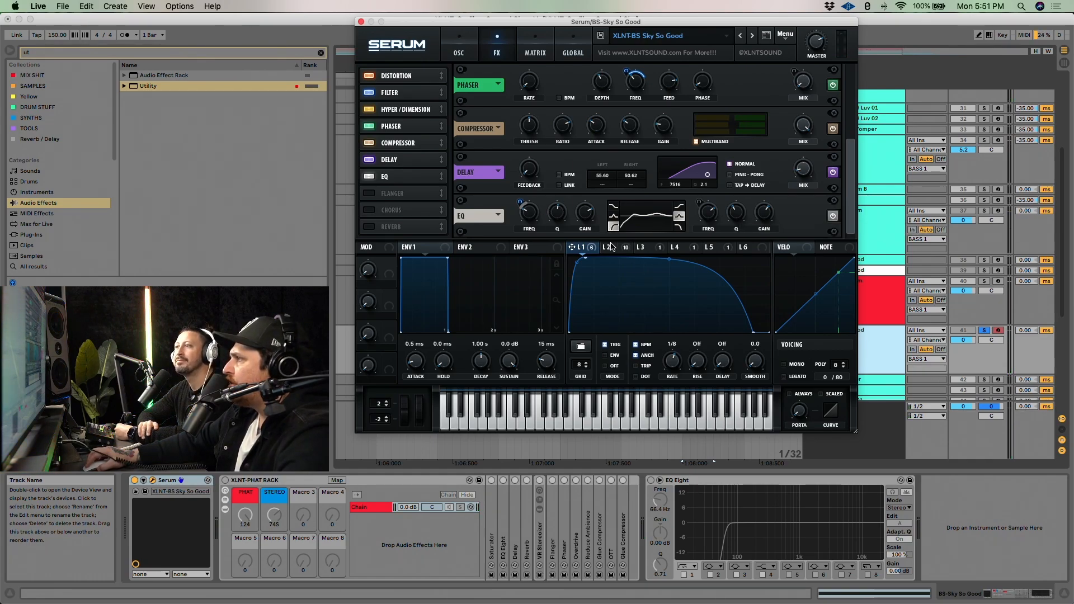
pyautogui.moveTo(534, 217)
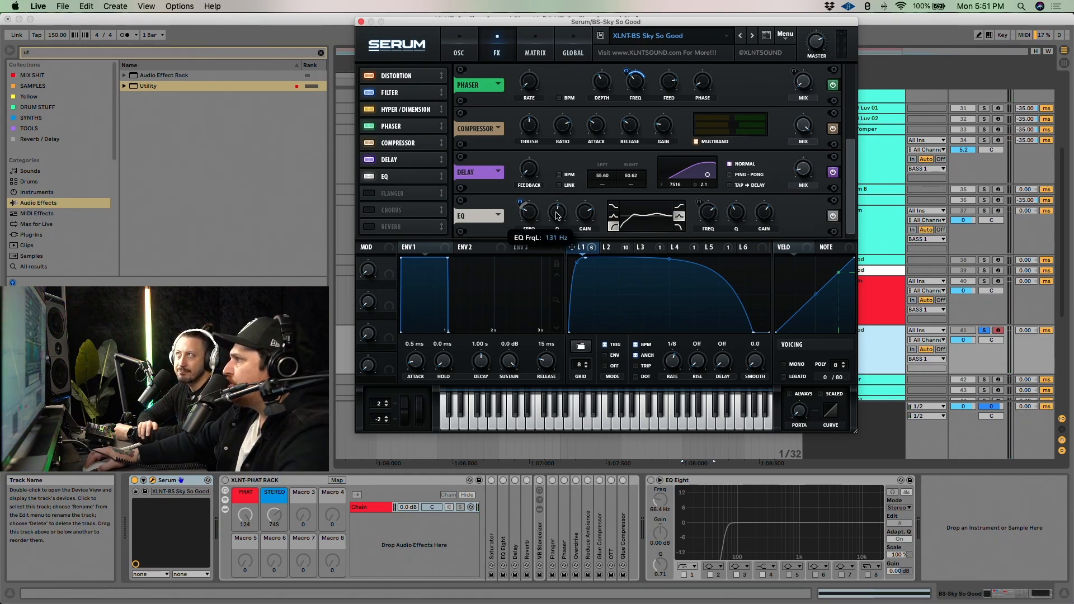
pyautogui.moveTo(585, 216)
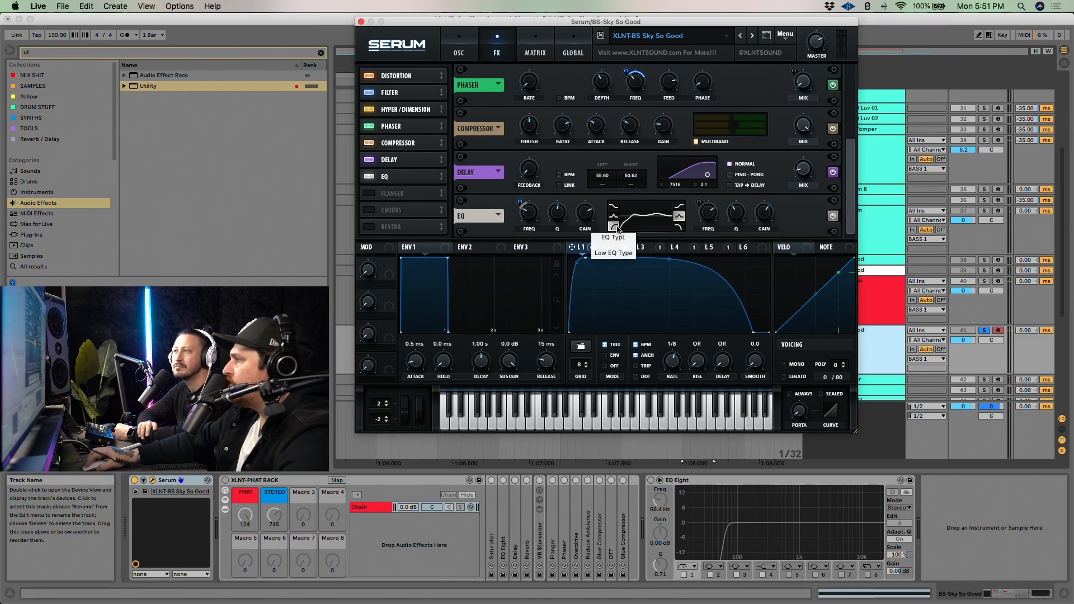
# Re-enable LFO 1's modulation of the EQ low-band frequency and LFO 2's modulation of the EQ high-band frequency
pyautogui.rightClick(520, 202)
pyautogui.click(529, 215)
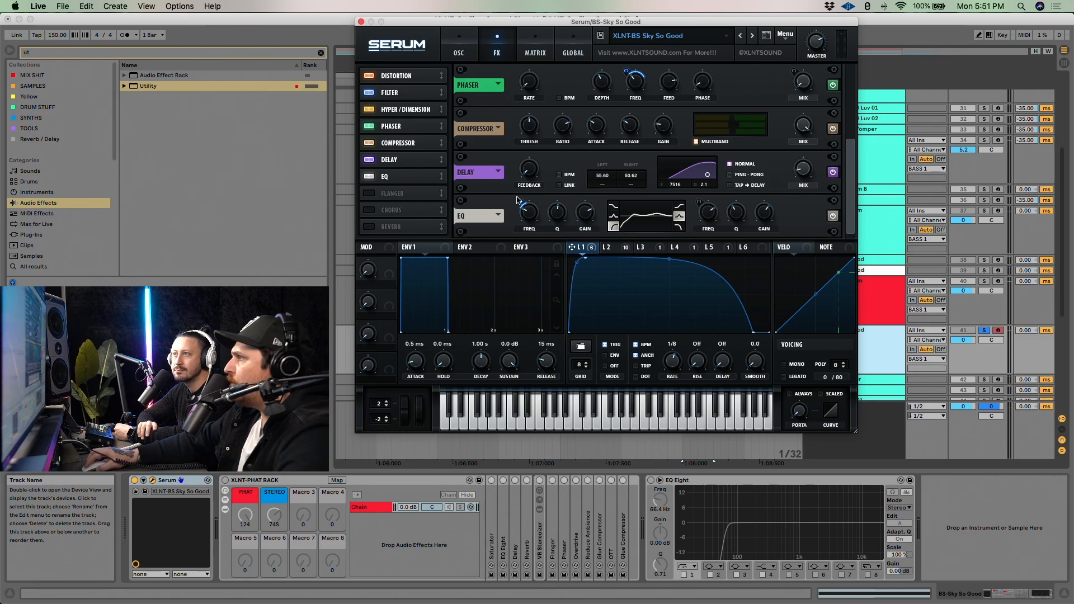
pyautogui.moveTo(519, 199)
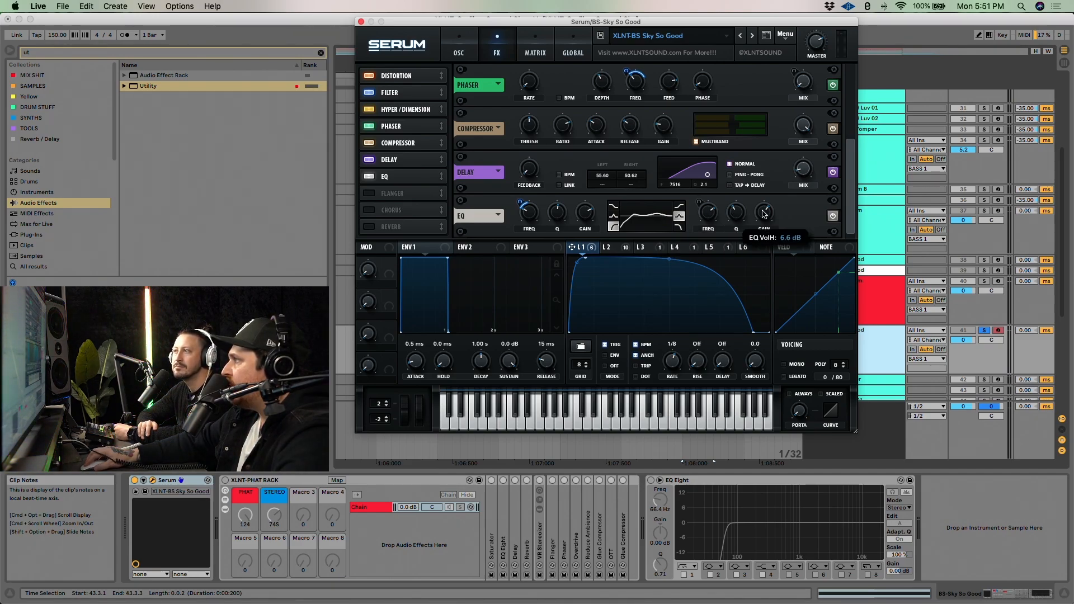
pyautogui.click(618, 248)
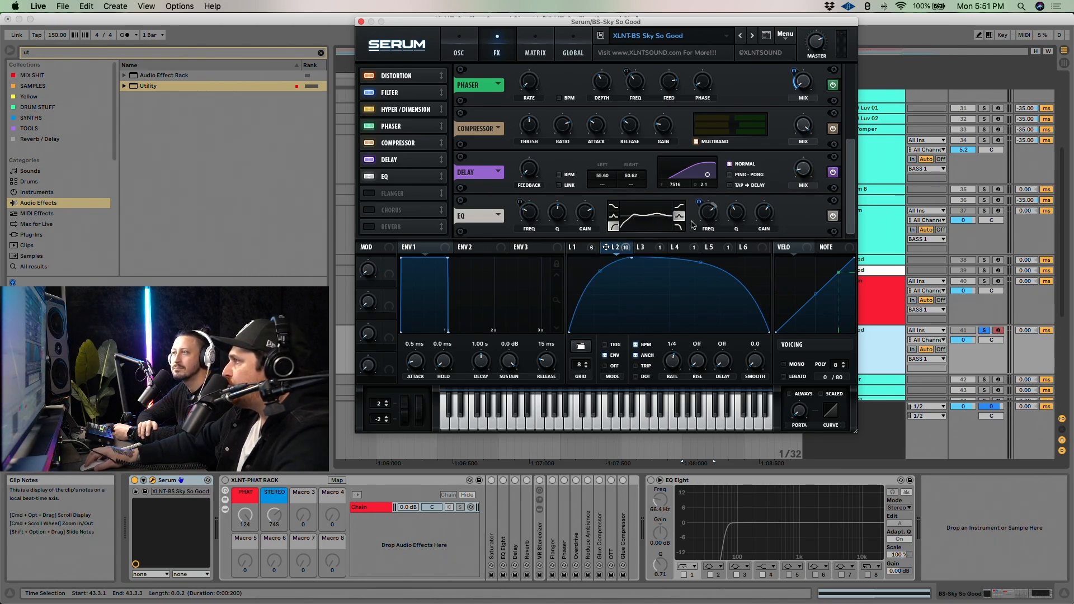
pyautogui.rightClick(701, 202)
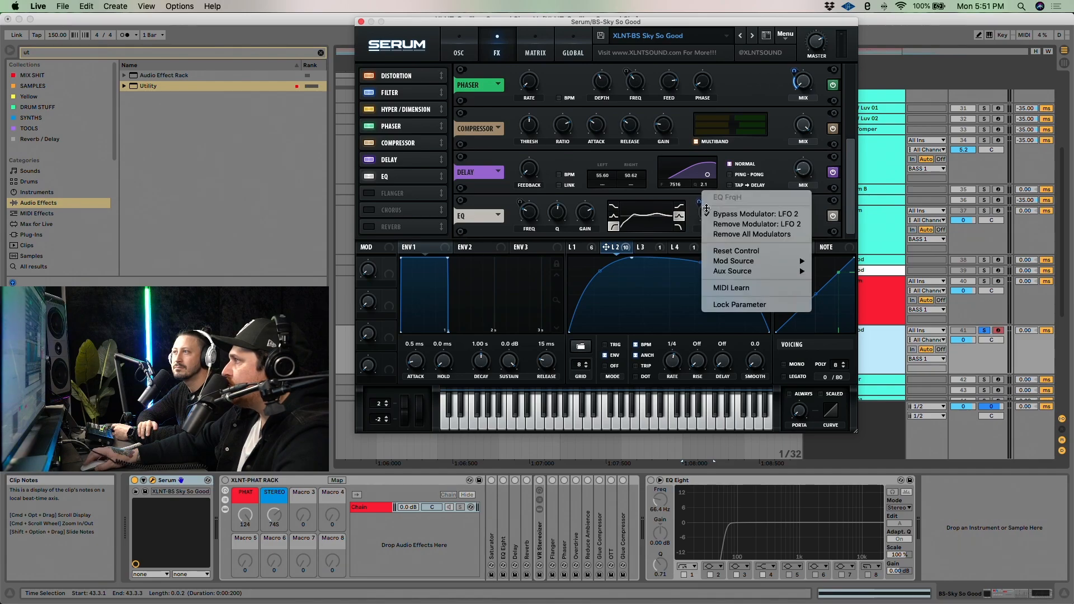
pyautogui.click(721, 211)
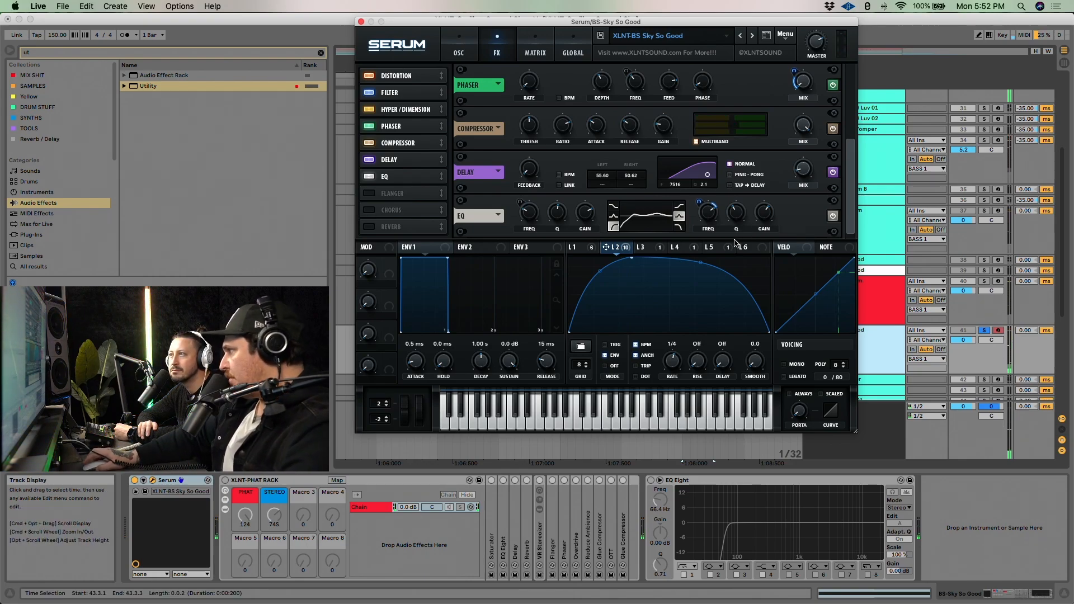
# Examine the shapes and modulation destinations of LFO 3 and LFO 5
pyautogui.click(718, 248)
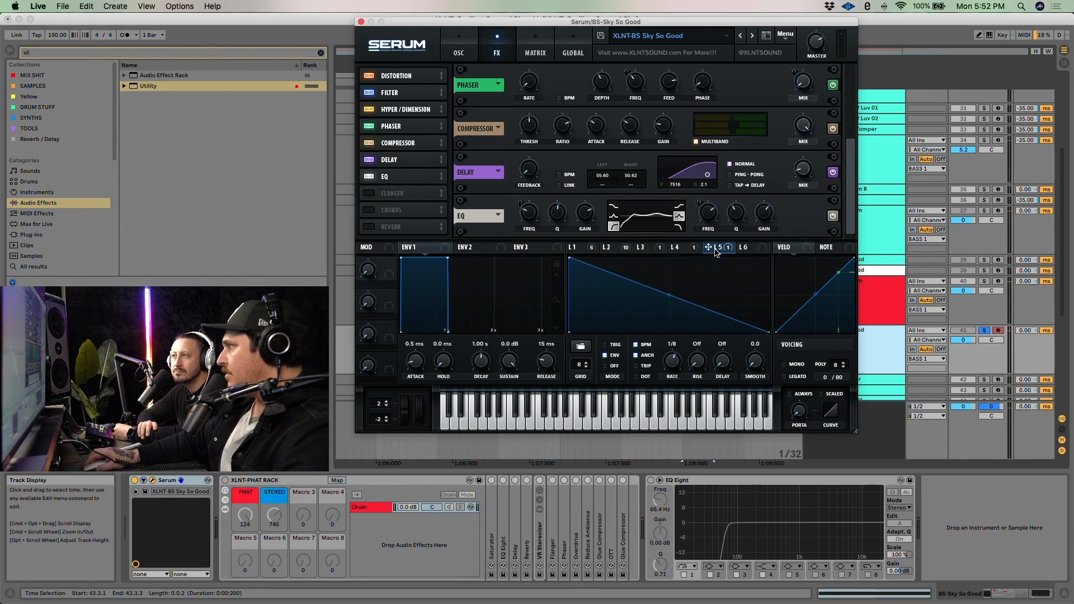
pyautogui.click(656, 250)
pyautogui.rightClick(656, 250)
pyautogui.click(723, 249)
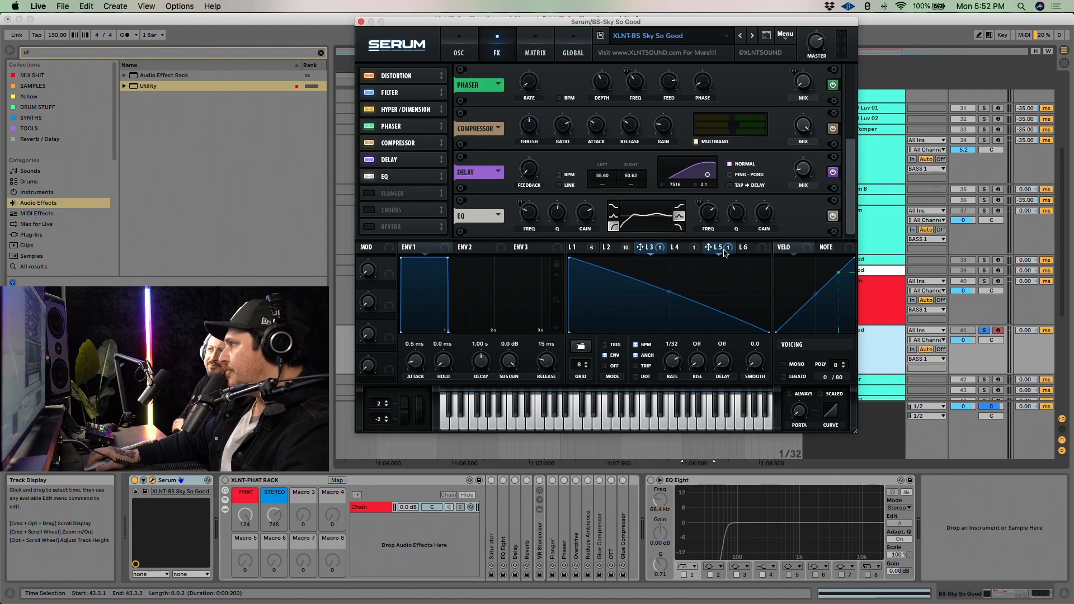
pyautogui.click(724, 250)
pyautogui.rightClick(724, 250)
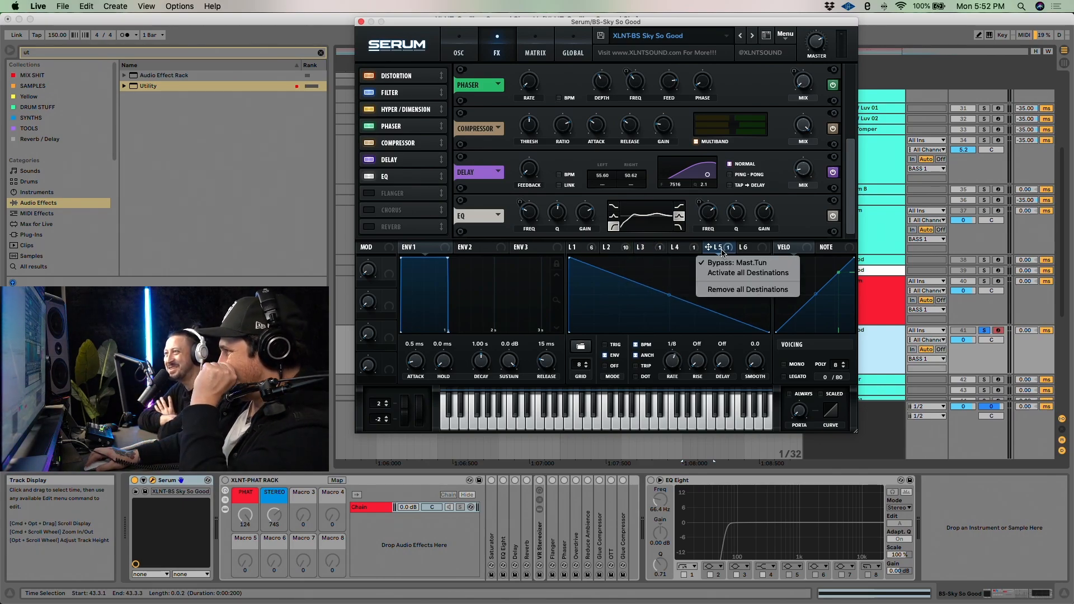
pyautogui.click(665, 252)
pyautogui.click(656, 250)
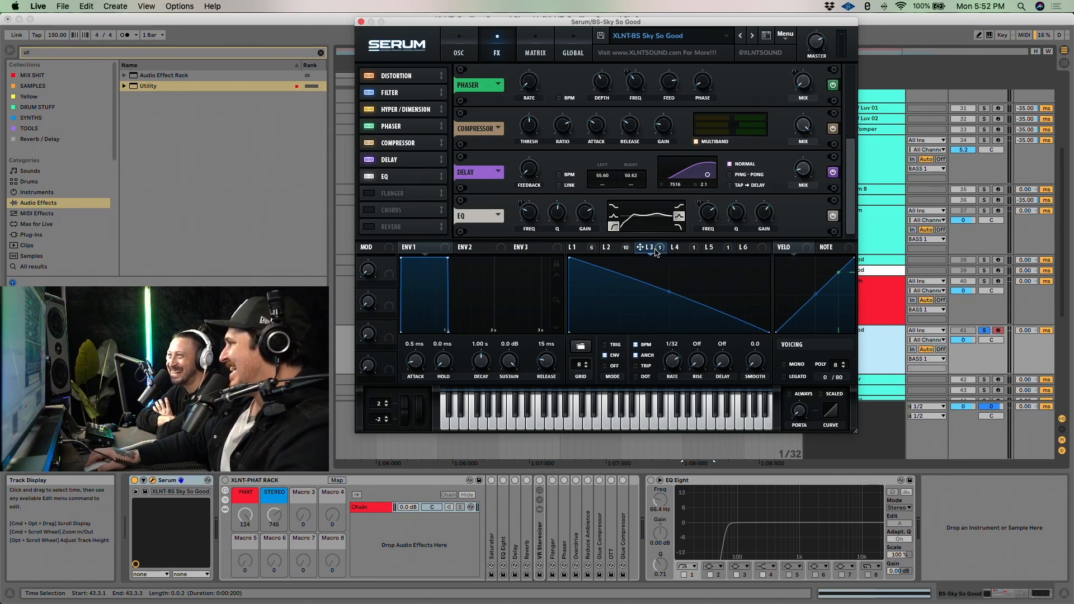
# Find LFO 3's master tune assignment in the modulation matrix and take it out of bypass
pyautogui.click(535, 37)
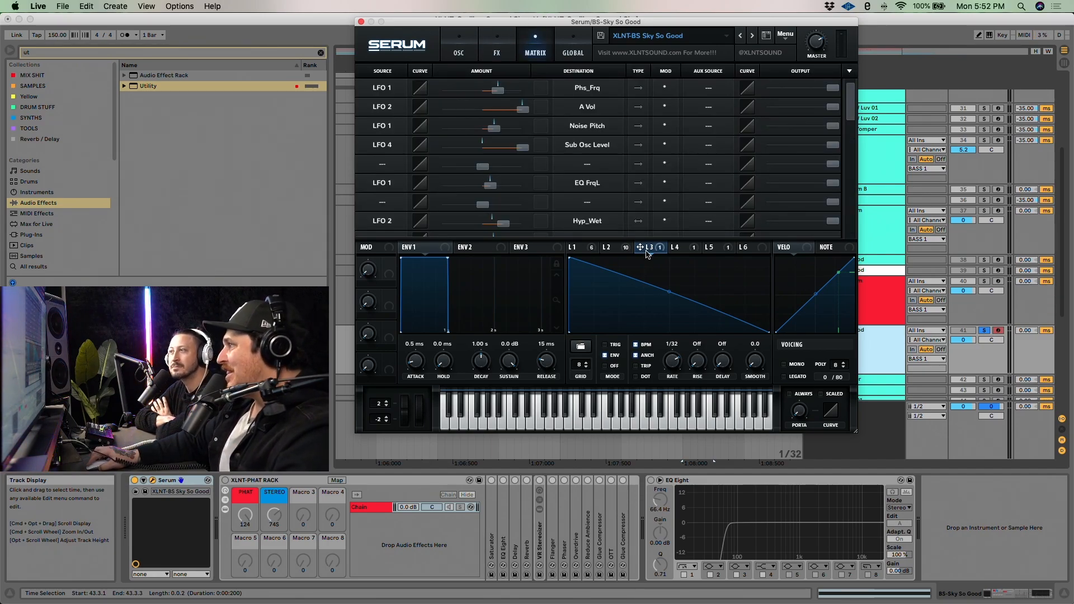
pyautogui.scroll(-10, 577, 222)
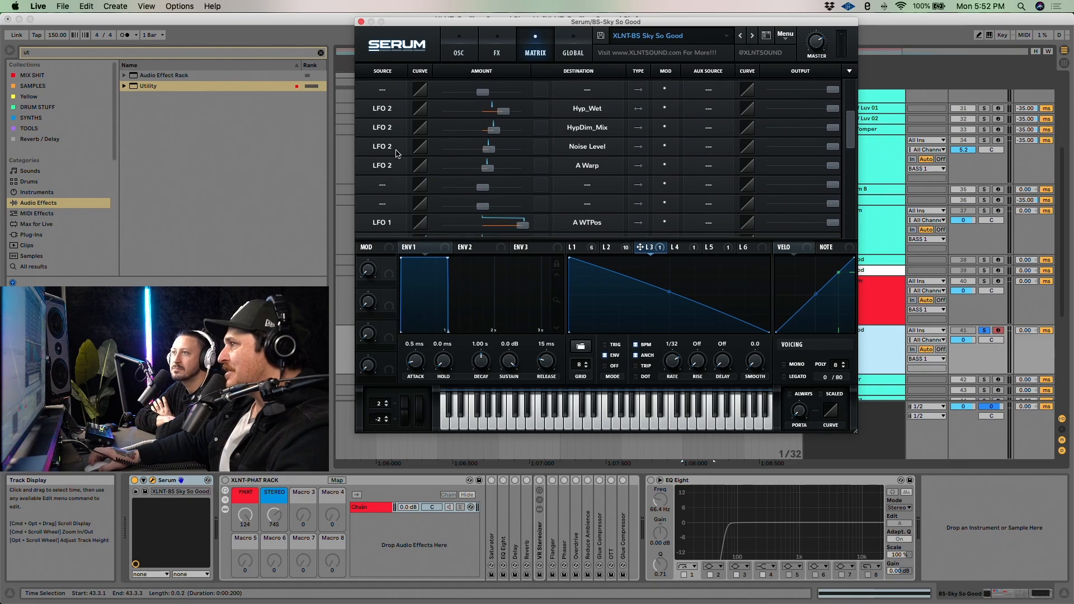
pyautogui.scroll(-1, 398, 153)
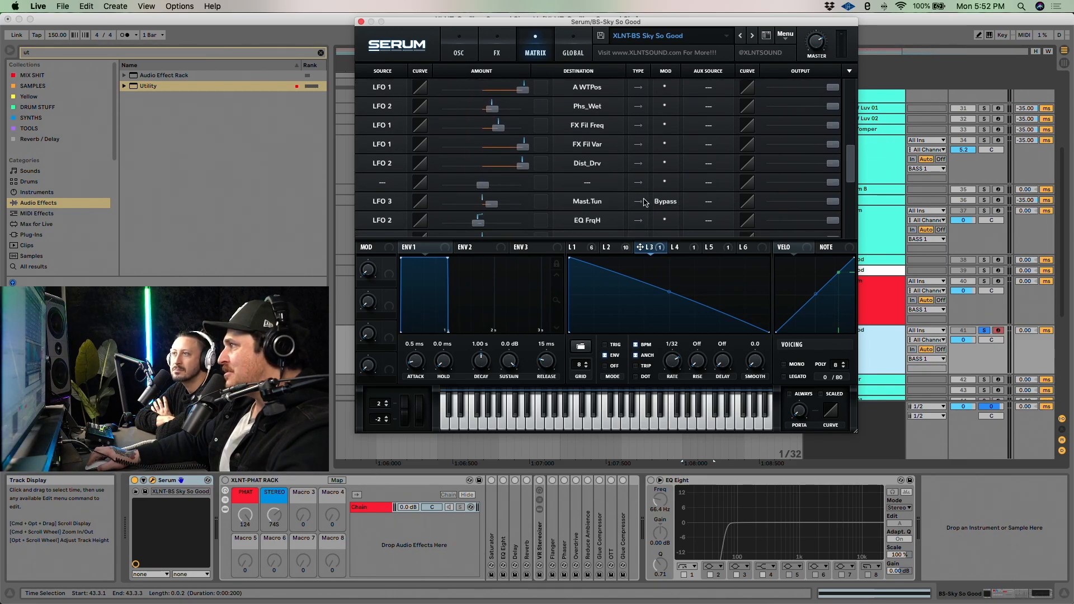
pyautogui.moveTo(492, 205)
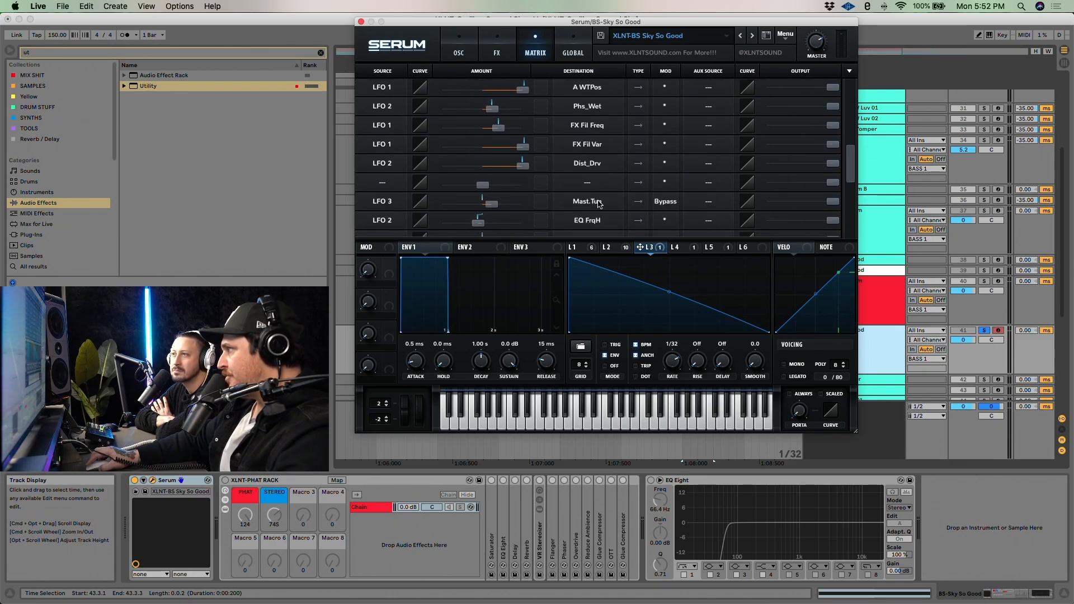
pyautogui.click(660, 253)
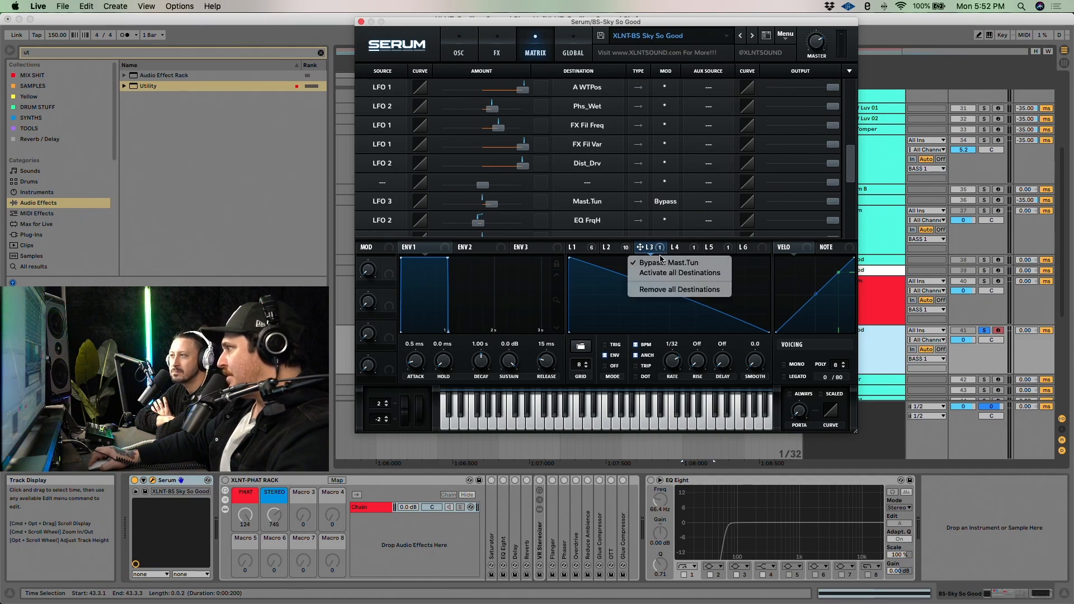
pyautogui.click(662, 256)
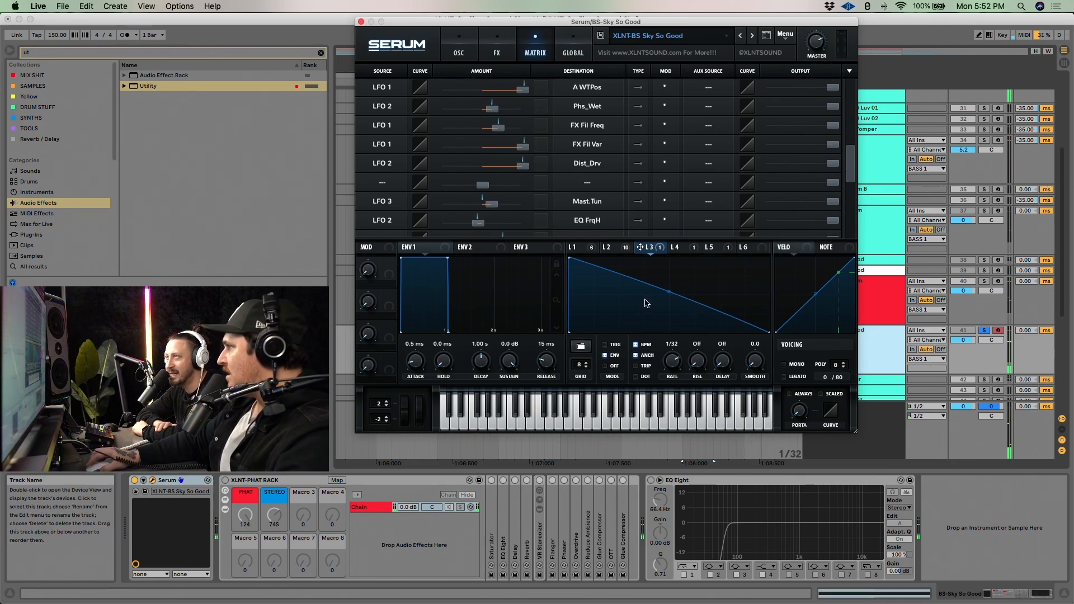
# Take LFO 5's master tune assignment out of bypass in the modulation matrix and play back the sound
pyautogui.click(686, 249)
pyautogui.click(721, 249)
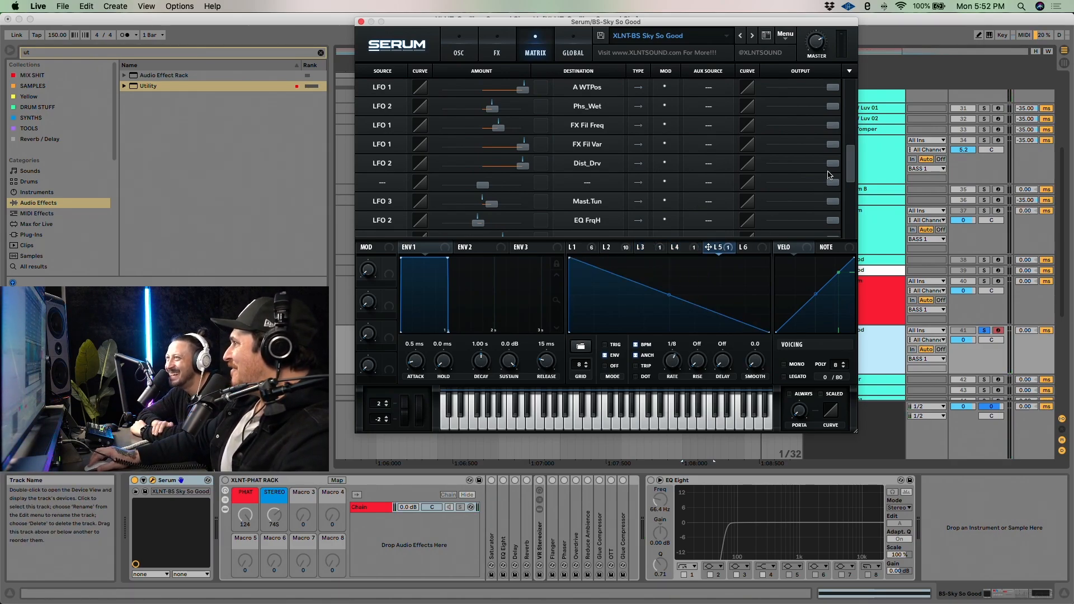
pyautogui.moveTo(847, 185); pyautogui.dragTo(847, 208)
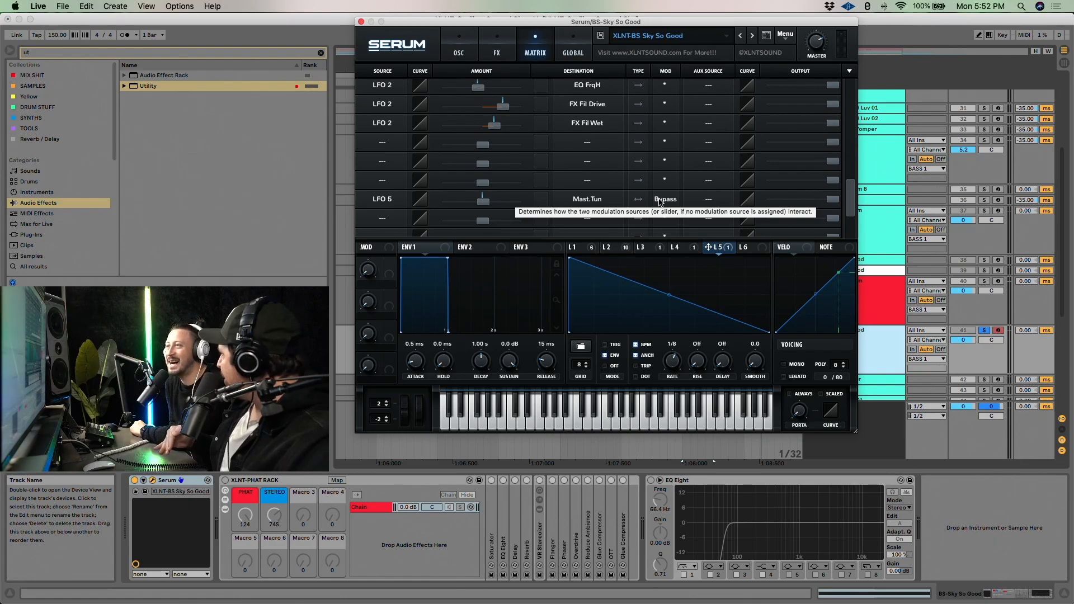
pyautogui.scroll(1, 649, 196)
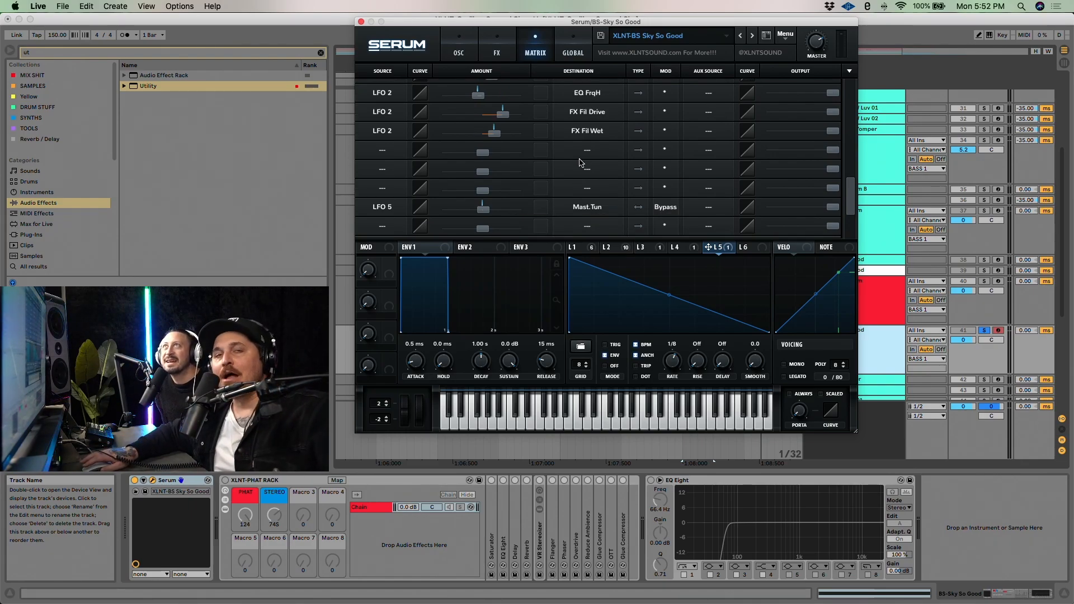
pyautogui.scroll(3, 580, 162)
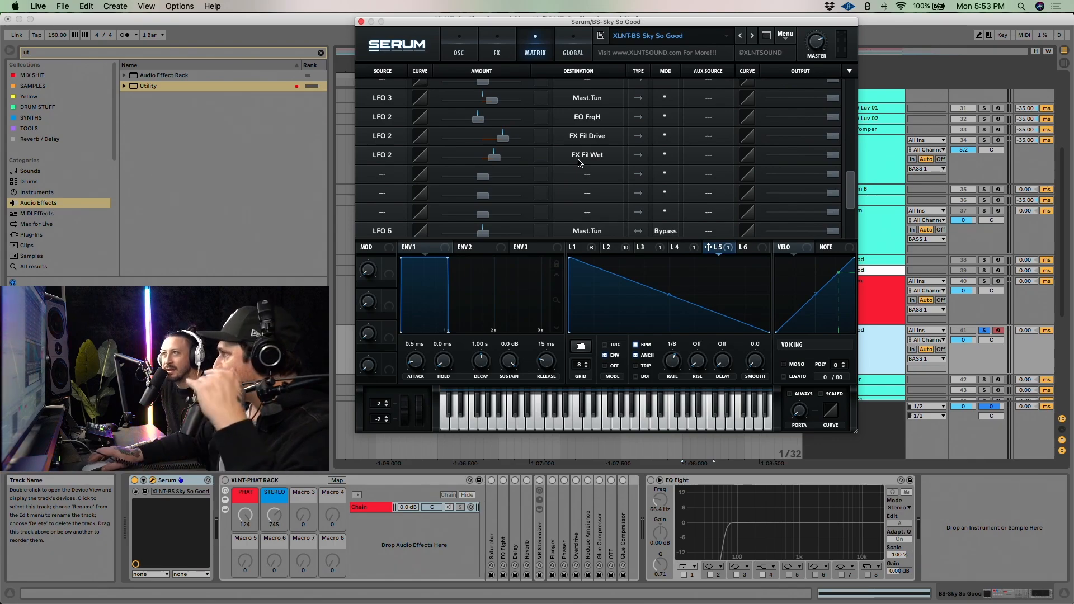
pyautogui.scroll(-4, 578, 162)
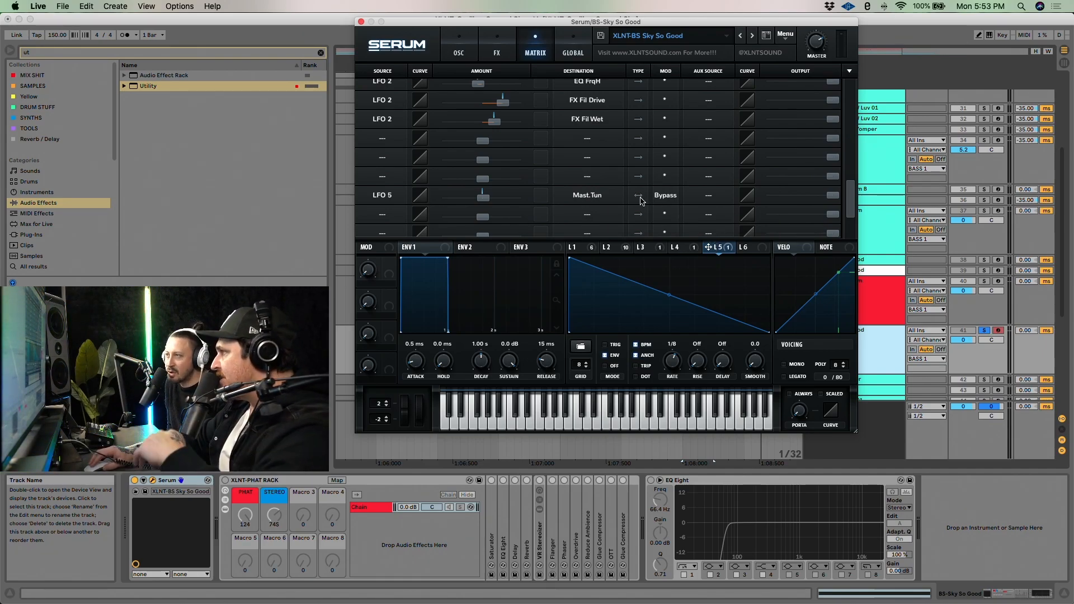
pyautogui.click(639, 200)
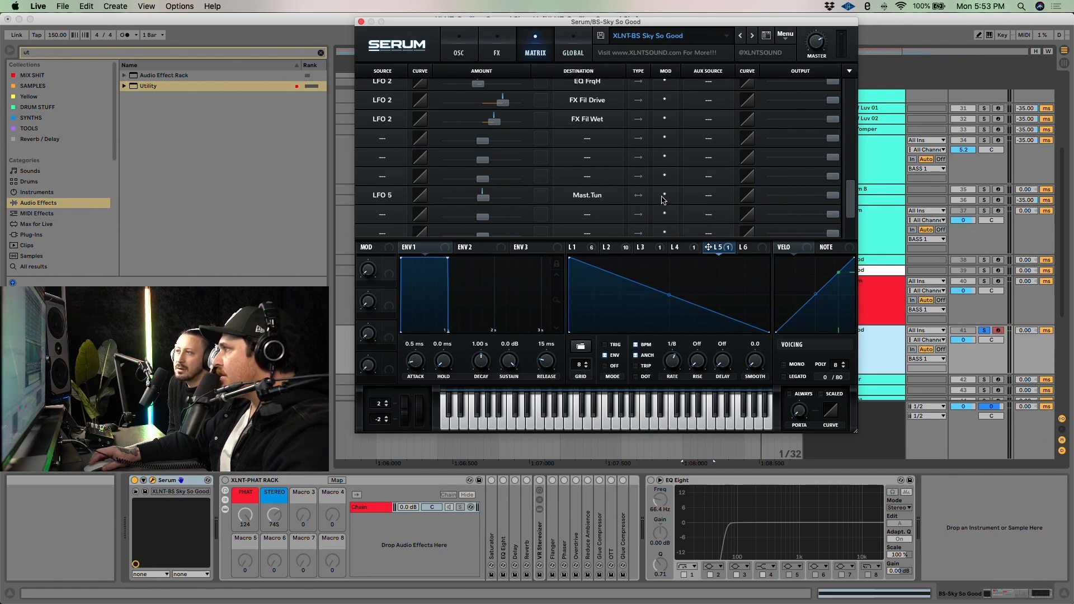
pyautogui.press('space')
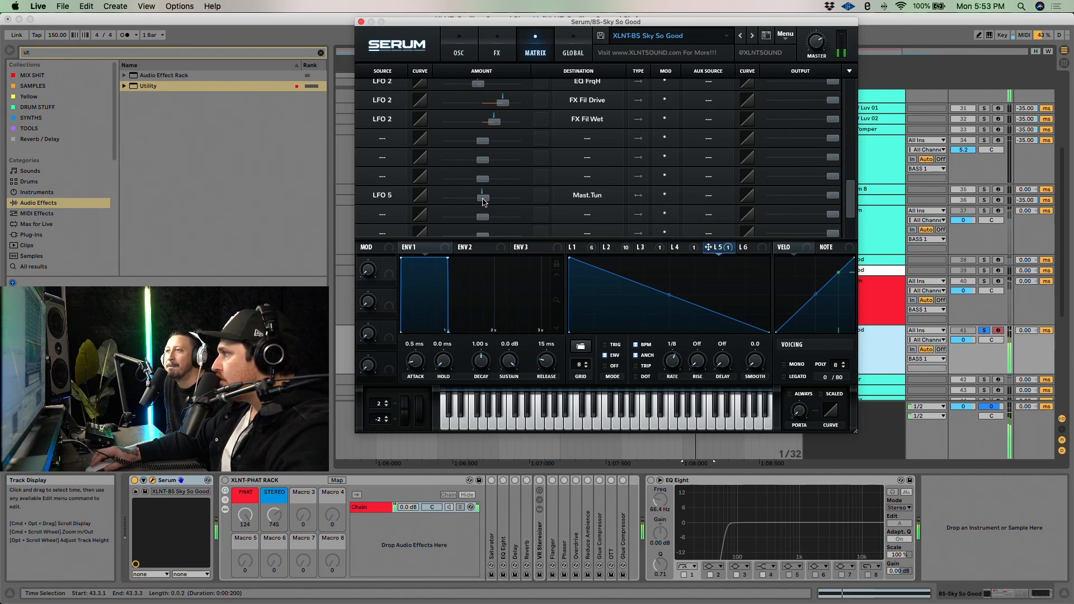
pyautogui.moveTo(832, 198); pyautogui.dragTo(1071, 197)
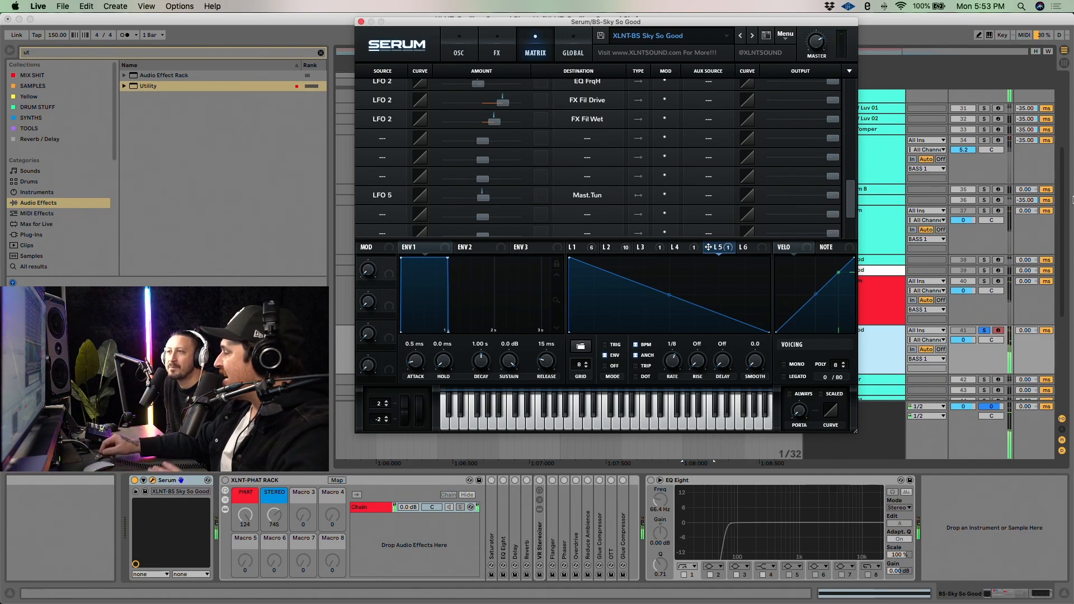
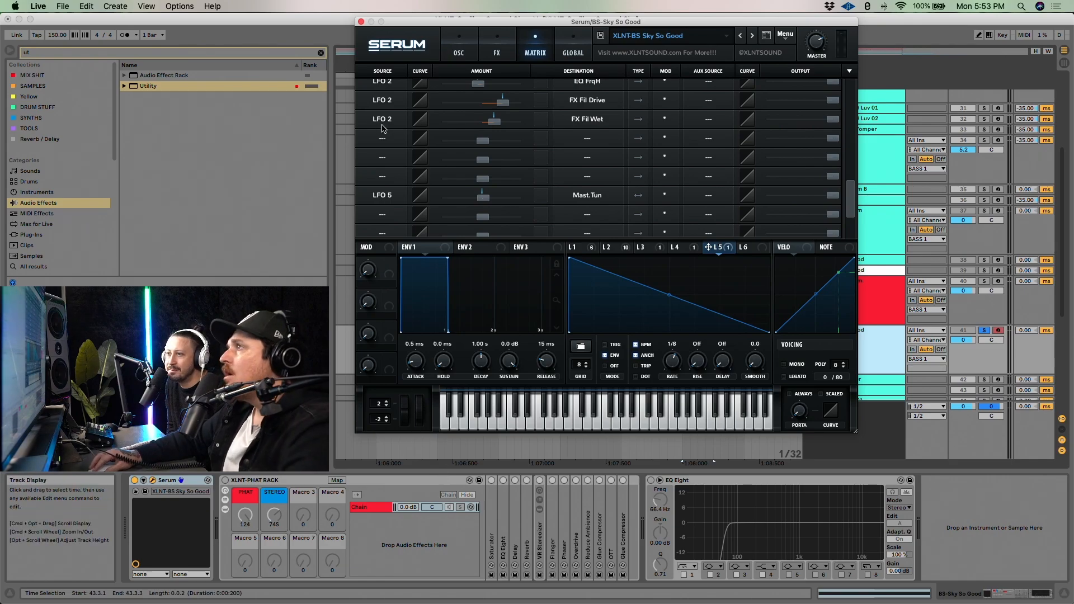
# Close the Serum window and turn the track's XLNT-PHAT RACK and EQ Eight on
pyautogui.click(360, 22)
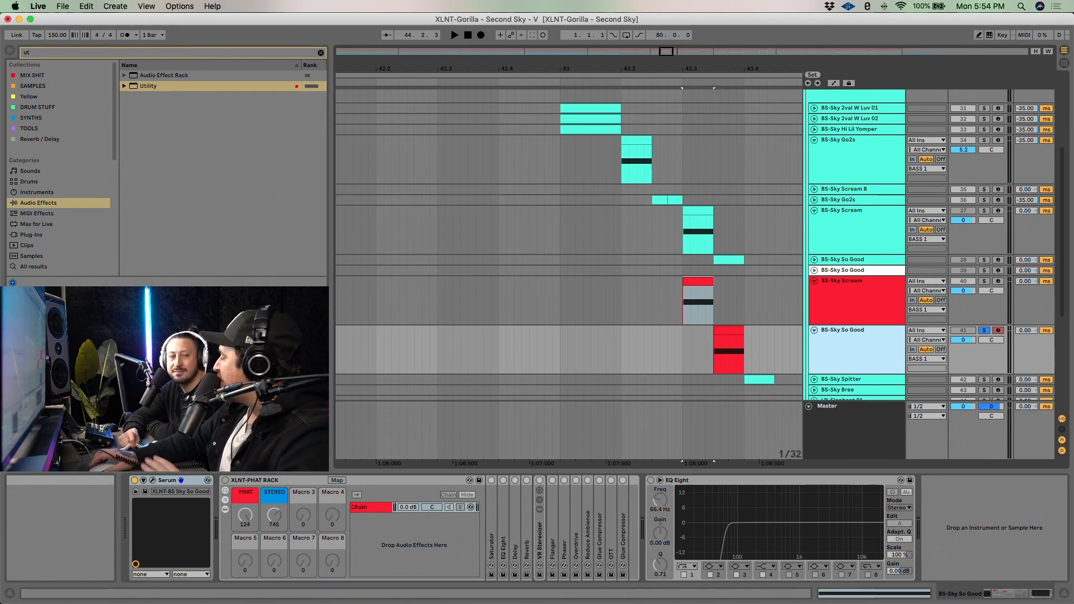
pyautogui.click(267, 523)
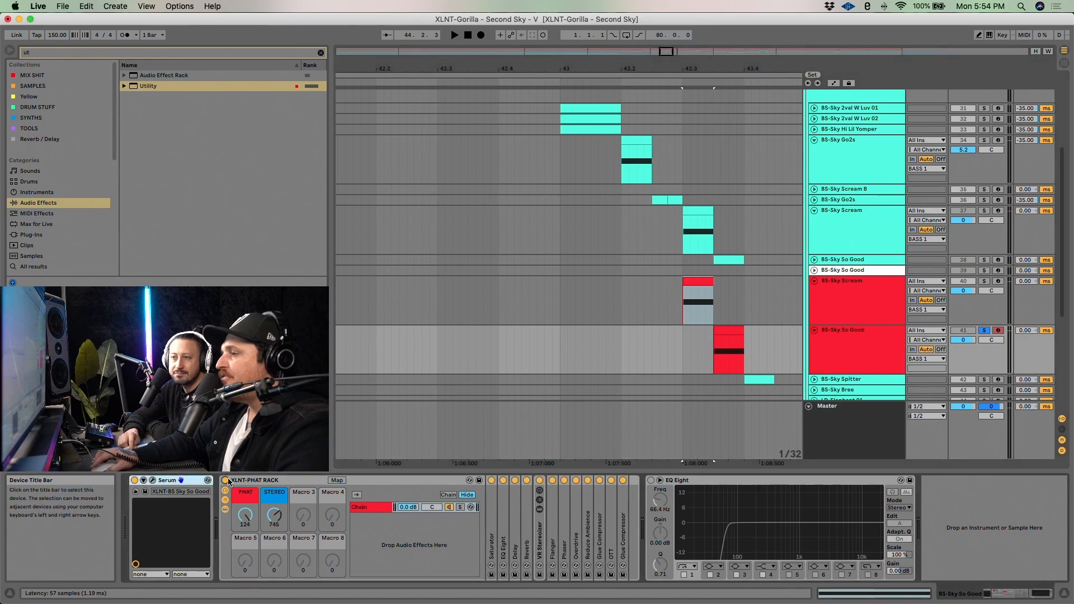
pyautogui.click(650, 481)
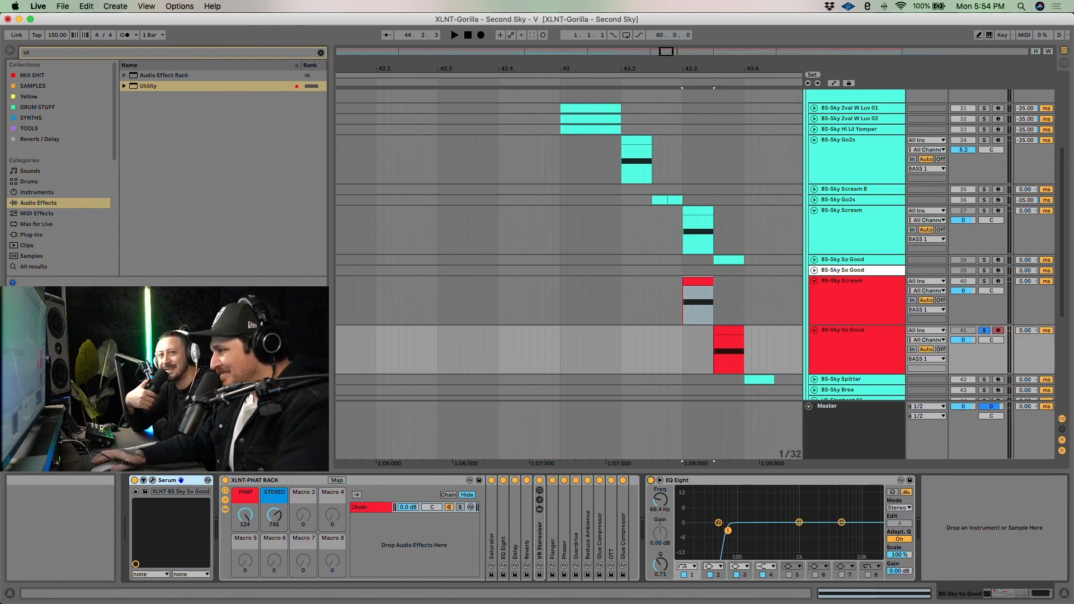
# Play the red BS-Sky So Good clip, comparing the sound with the XLNT-PHAT RACK on and off
pyautogui.click(725, 330)
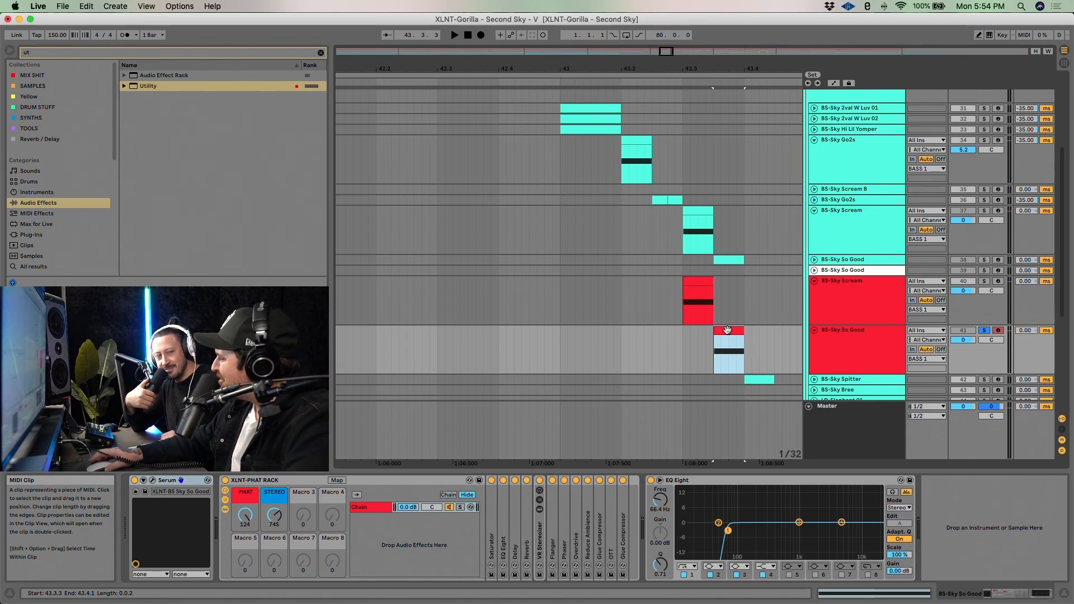
pyautogui.click(687, 338)
pyautogui.press('space')
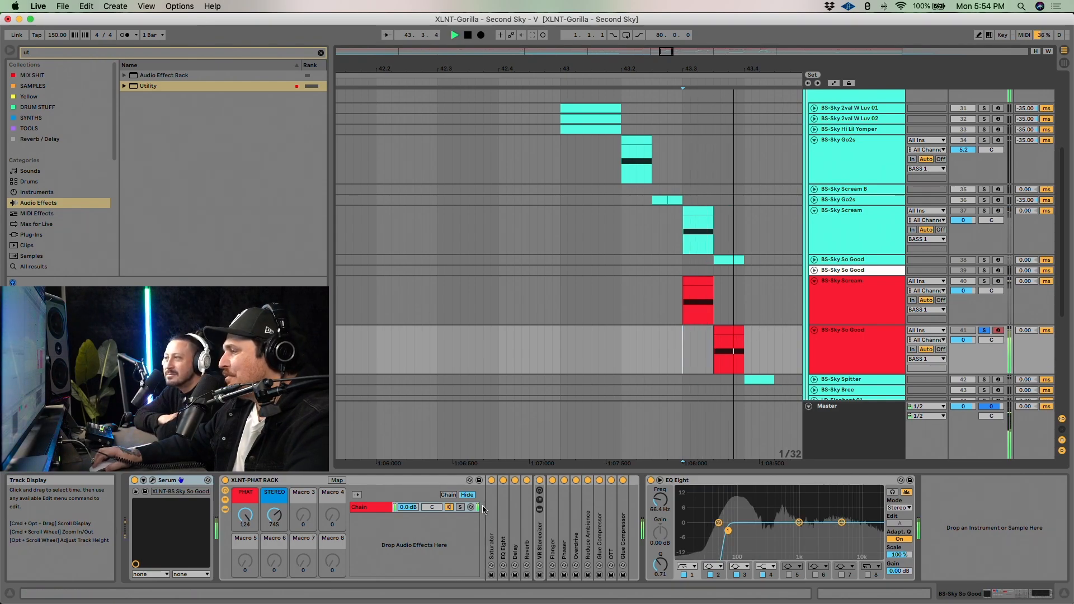
pyautogui.press('space')
pyautogui.press('space')
pyautogui.press('space')
pyautogui.click(226, 481)
pyautogui.press('space')
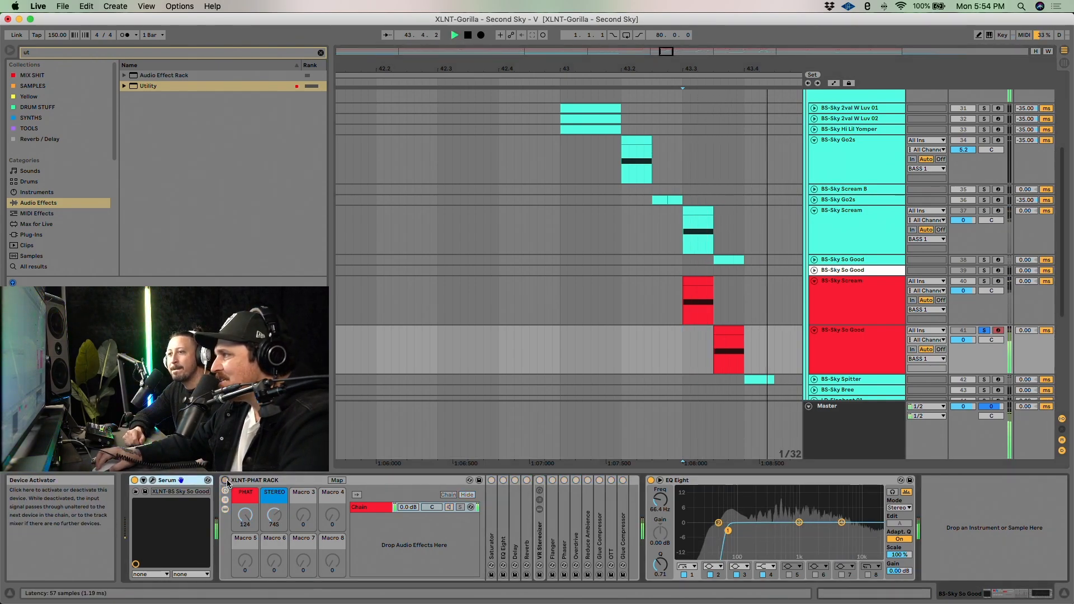
pyautogui.click(227, 483)
pyautogui.click(870, 347)
pyautogui.press('space')
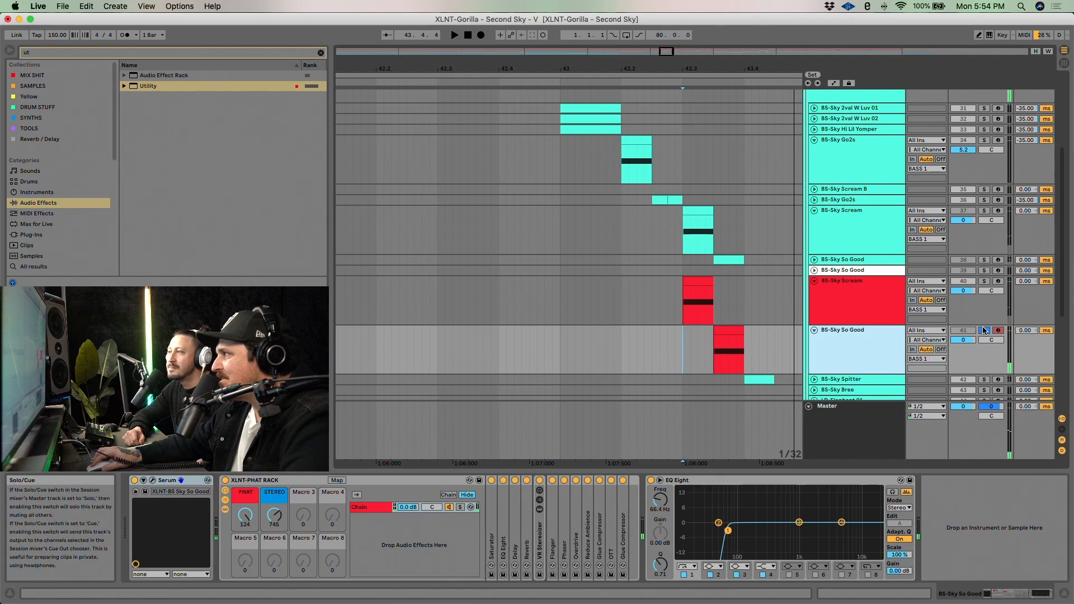
# Unsolo the BS-Sky So Good track and play the drop section from 42.3.4 with all layers
pyautogui.click(984, 330)
pyautogui.click(484, 287)
pyautogui.press('space')
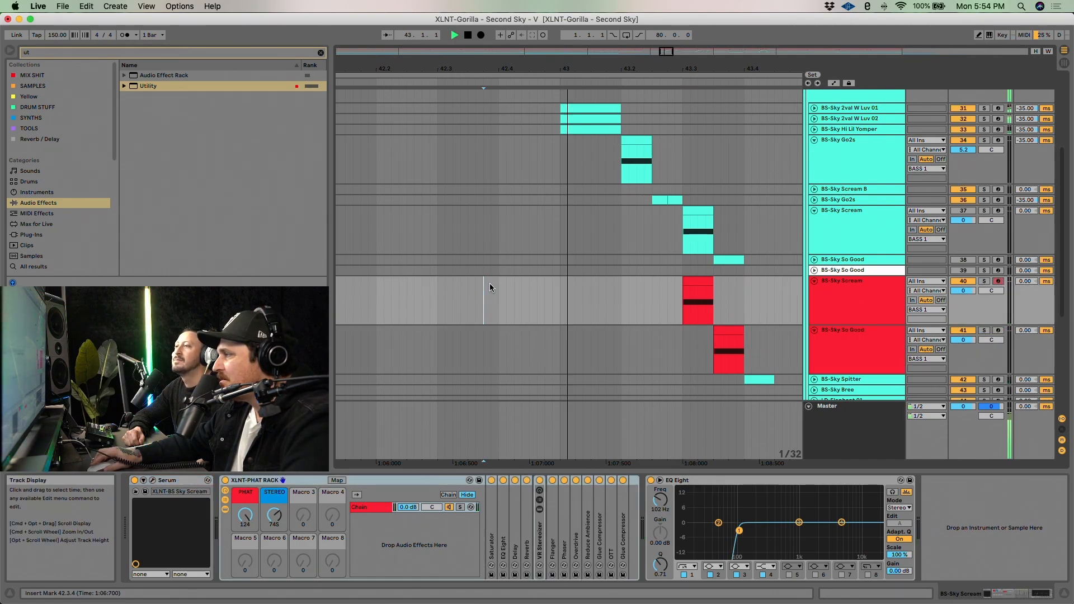
pyautogui.click(689, 279)
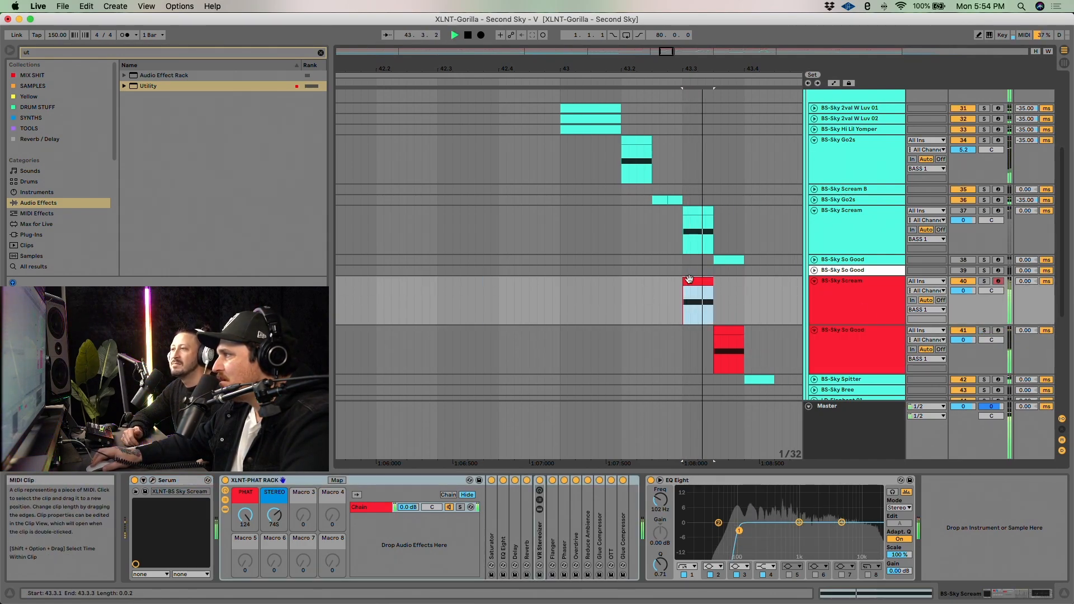
pyautogui.press('space')
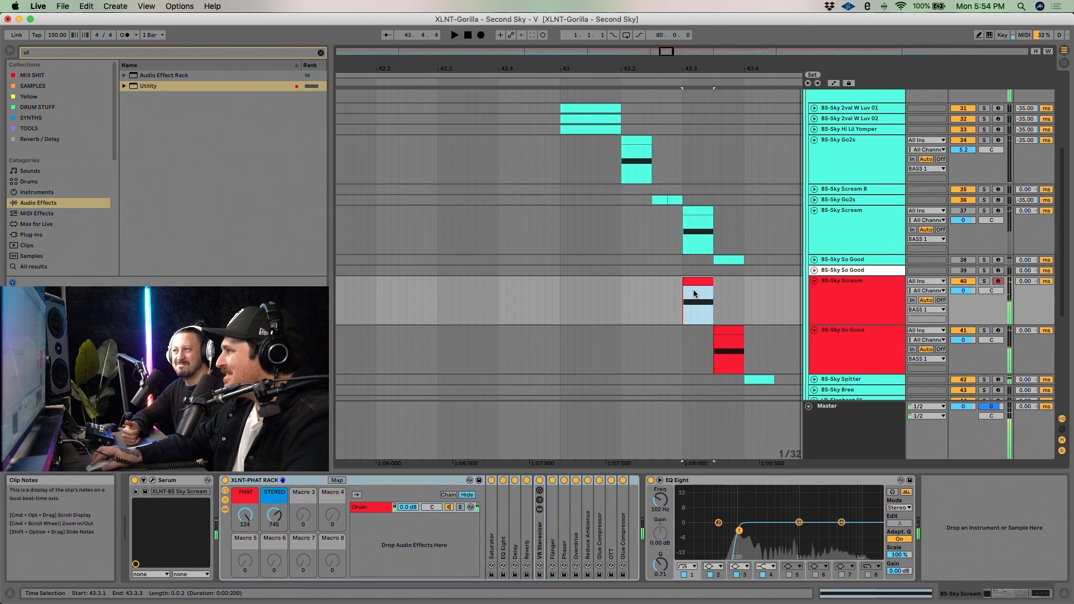
# Unfold the BS-Sky Spitter track in the arrangement
pyautogui.hscroll(3, 695, 294)
pyautogui.click(813, 379)
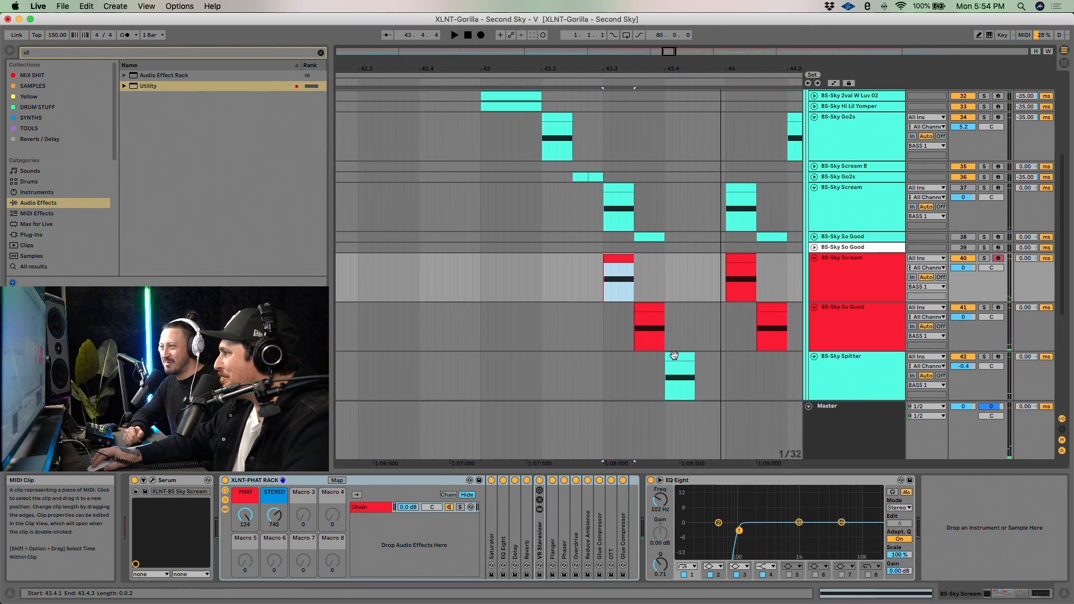
# Solo the BS-Sky Spitter track and play its clip at 43.4.1
pyautogui.click(674, 355)
pyautogui.click(985, 356)
pyautogui.press('space')
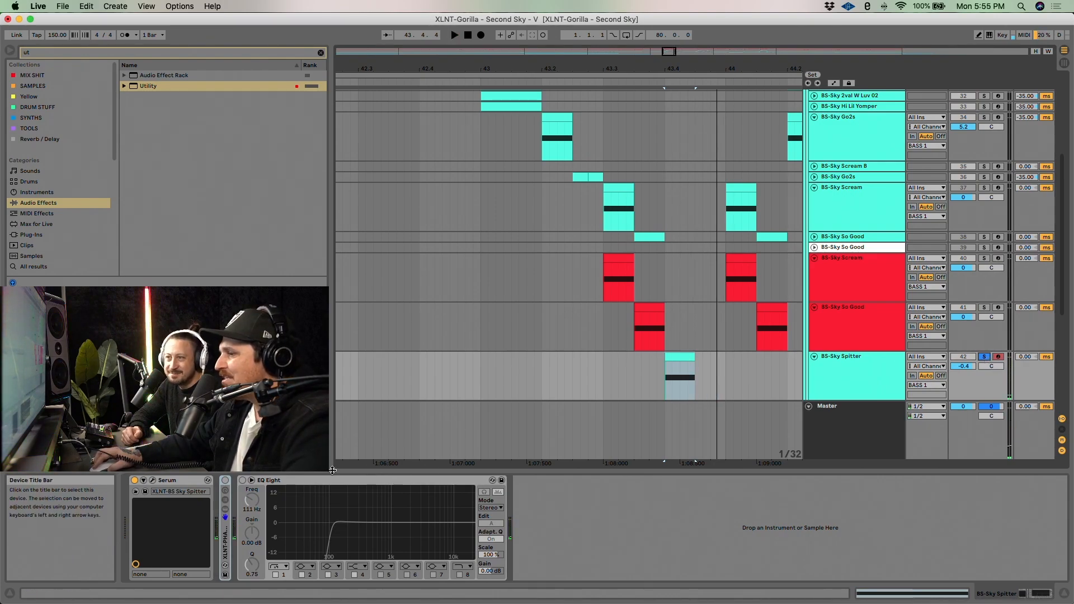
# Turn on the XLNT-PHAT RACK and the EQ Eight on the BS-Sky Spitter track
pyautogui.click(863, 382)
pyautogui.click(226, 480)
pyautogui.click(243, 480)
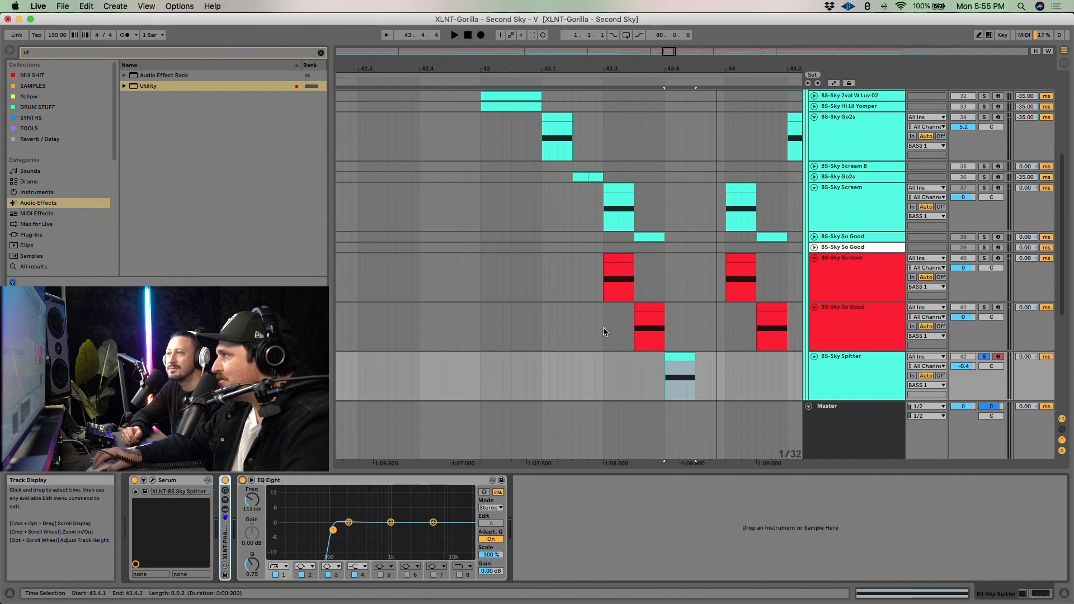
# Solo the upper BS-Sky Go2s track and play its clip at 43.2.1
pyautogui.scroll(3, 613, 201)
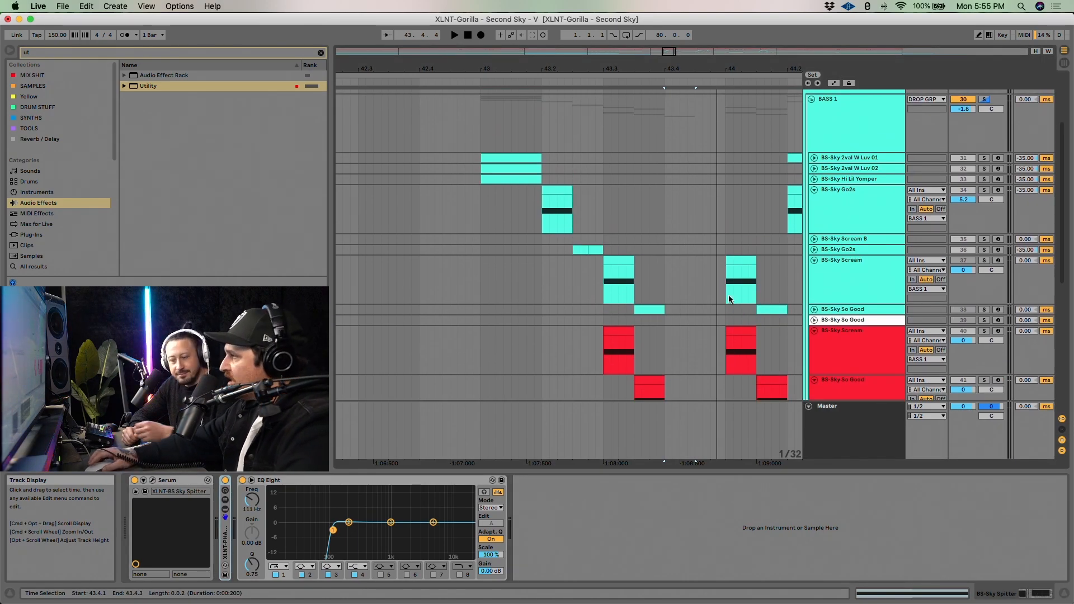
pyautogui.click(837, 195)
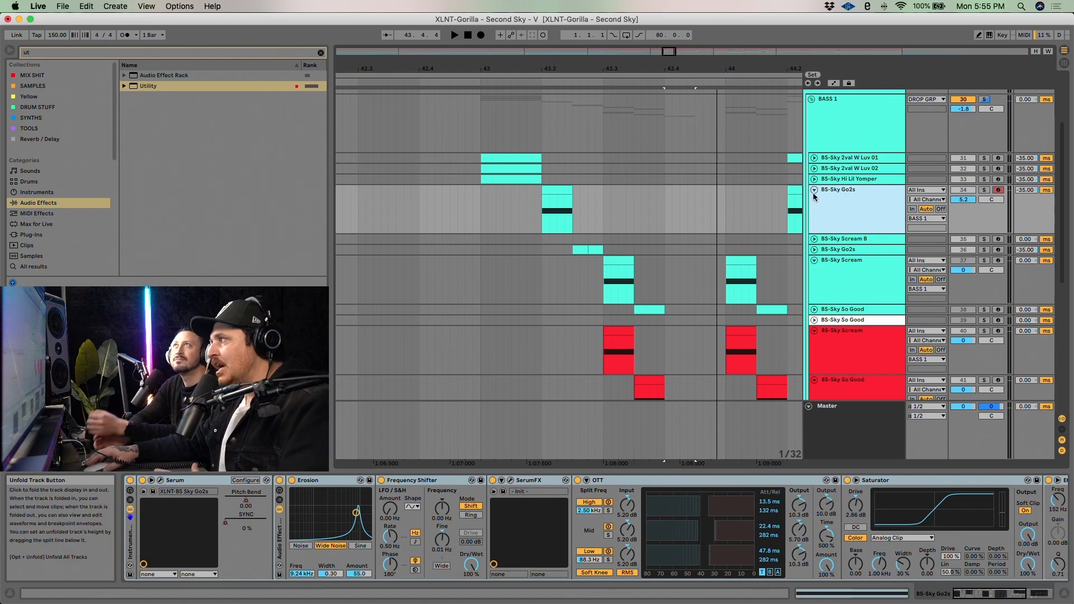
pyautogui.click(568, 190)
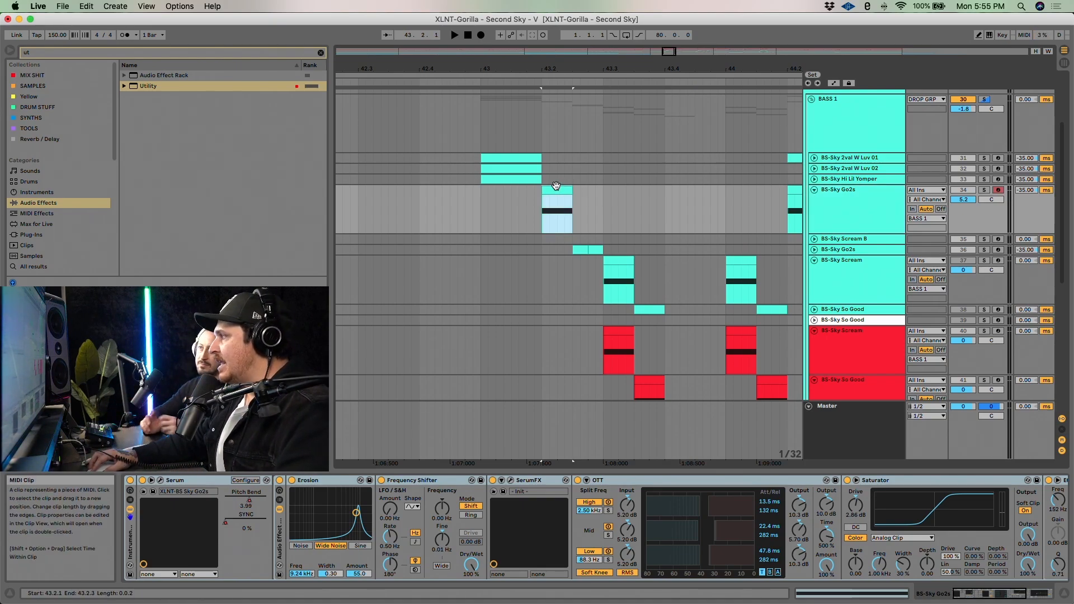
pyautogui.moveTo(614, 69); pyautogui.dragTo(613, 53)
pyautogui.hscroll(3, 625, 110)
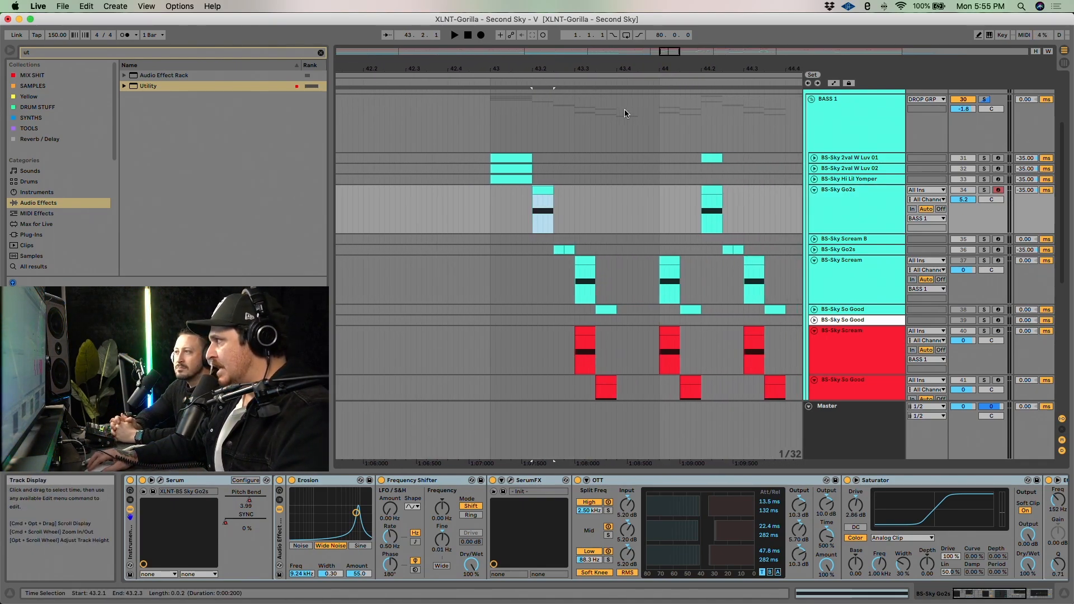
pyautogui.hscroll(2, 658, 250)
pyautogui.hscroll(-5, 746, 245)
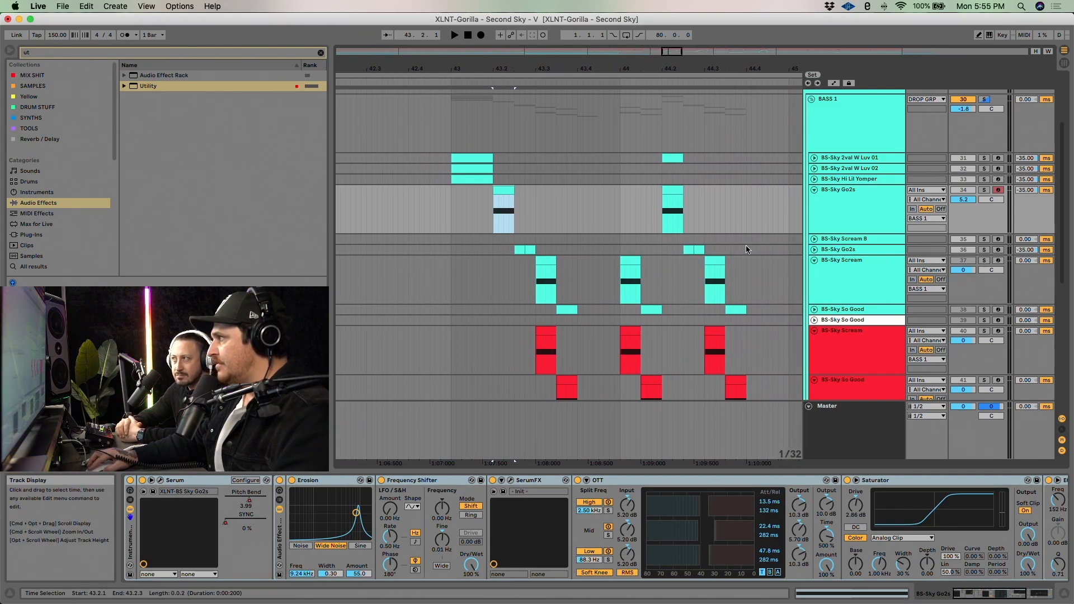
pyautogui.click(984, 190)
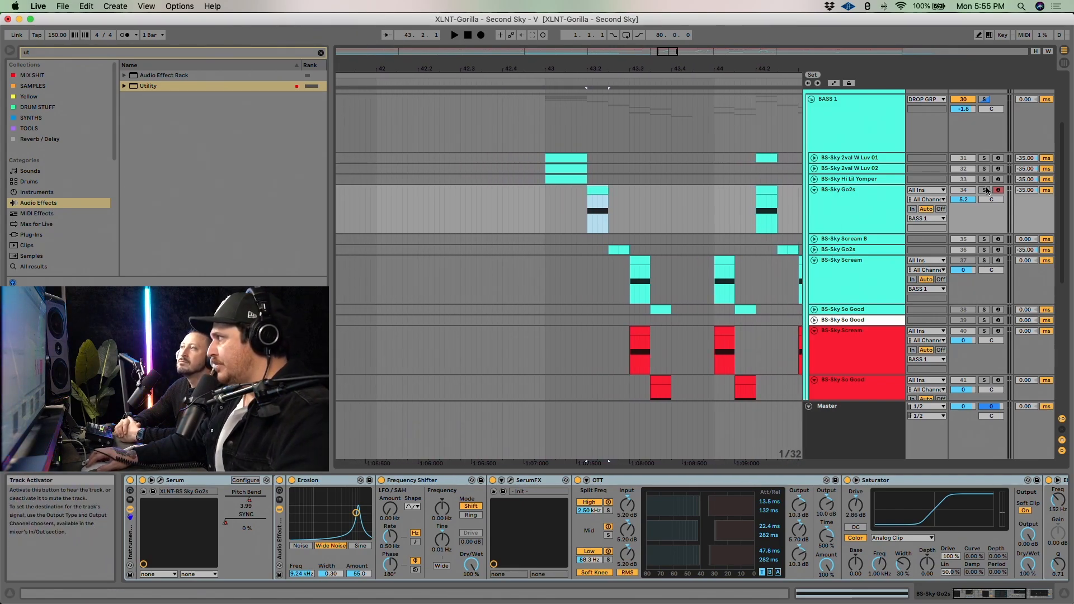
pyautogui.click(588, 188)
pyautogui.press('space')
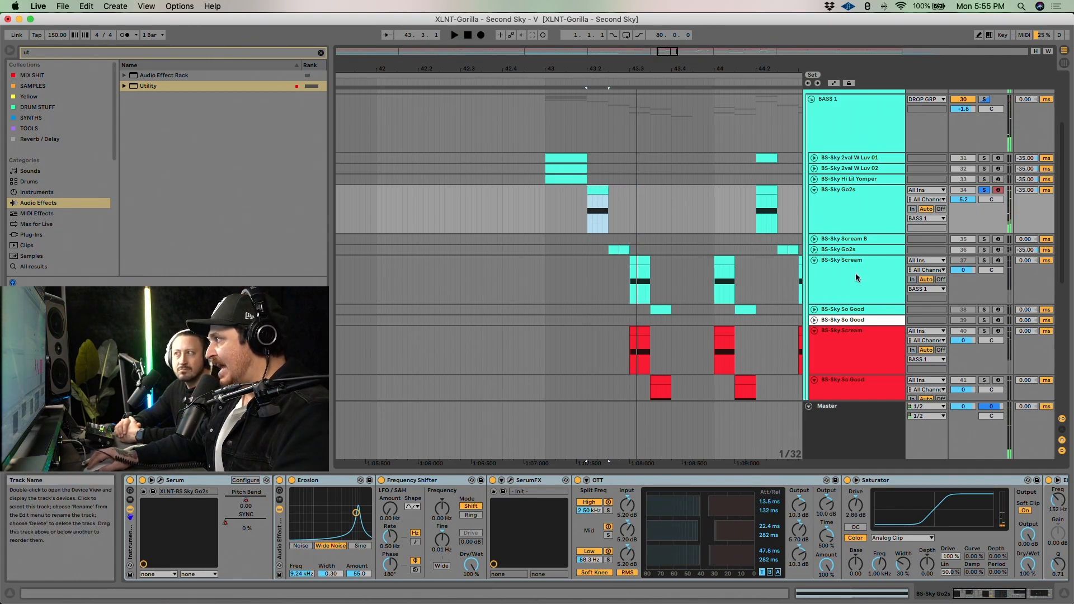
# Unfold the lower BS-Sky Go2s track, audition its clip at 43.2.3 in solo, and release the solo
pyautogui.click(818, 252)
pyautogui.click(815, 249)
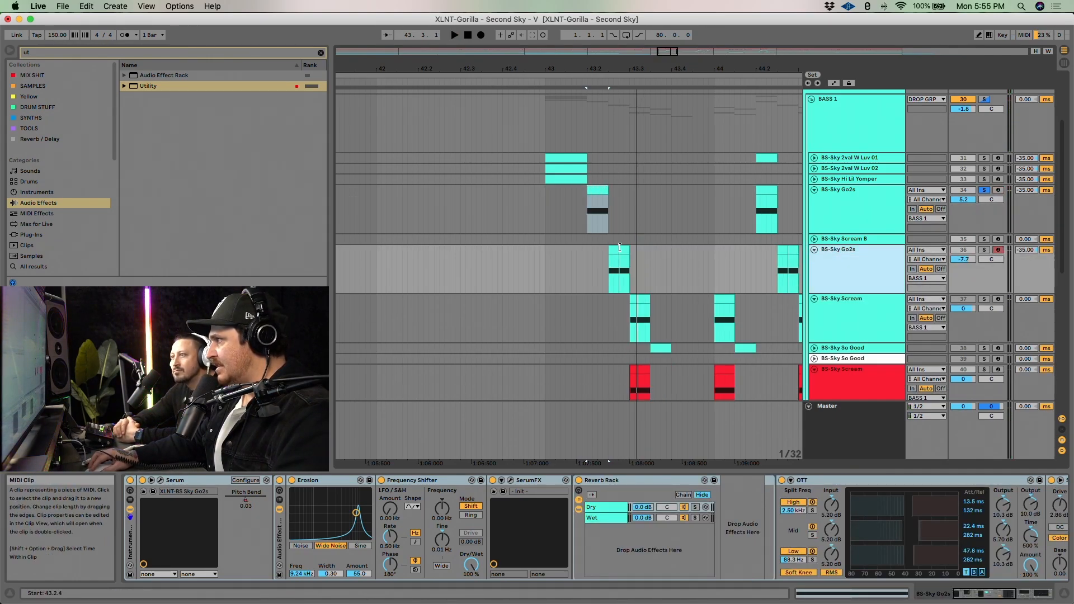
pyautogui.click(615, 263)
pyautogui.press('space')
pyautogui.click(984, 250)
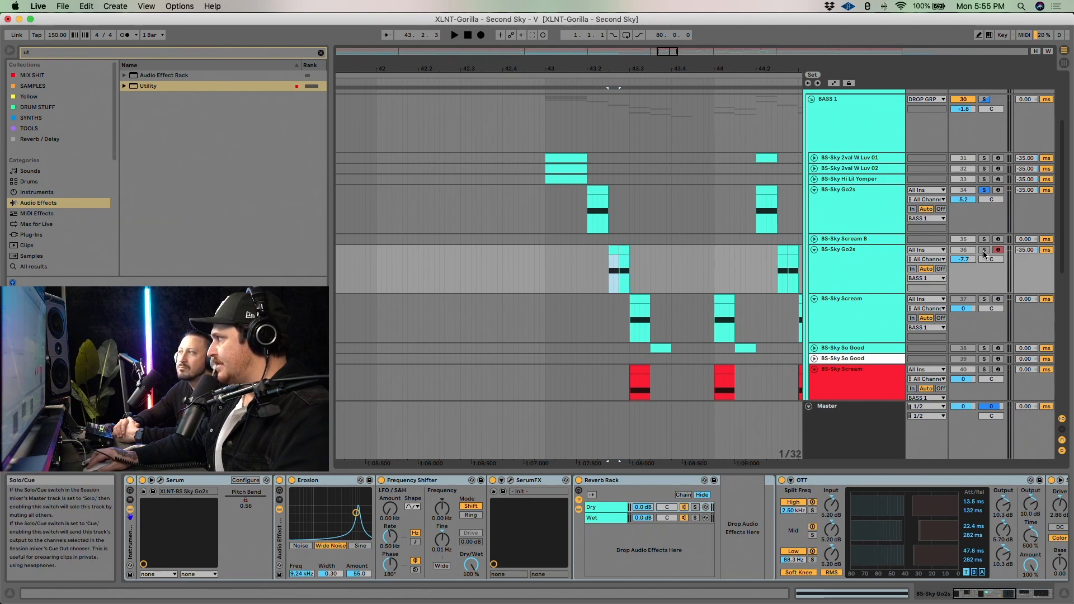
pyautogui.press('space')
pyautogui.click(984, 250)
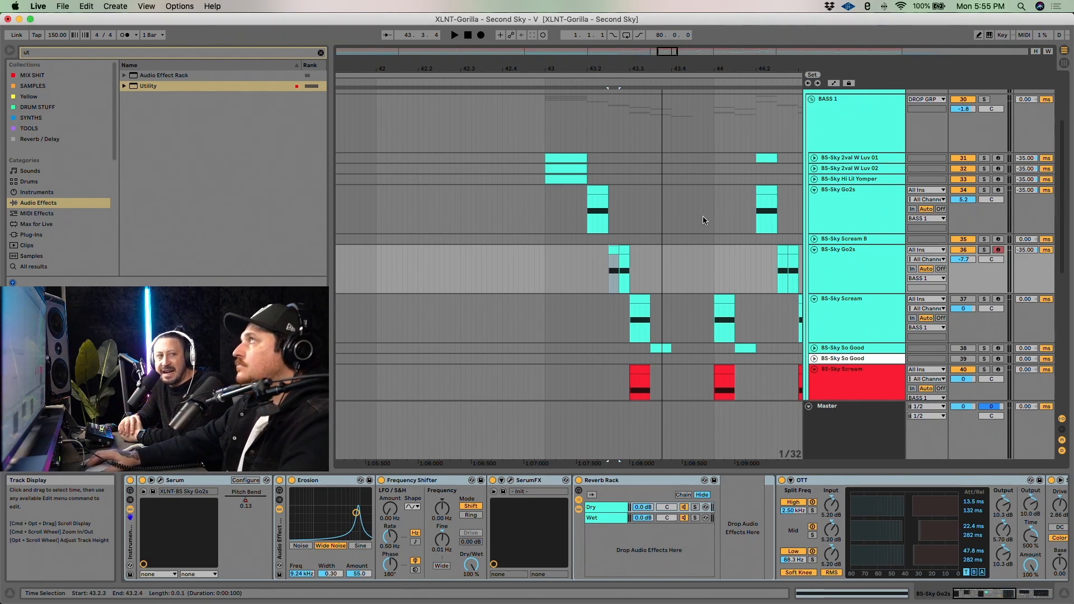
# Fold the lower BS-Sky Go2s track and play the drop section from 43.1.1
pyautogui.click(814, 249)
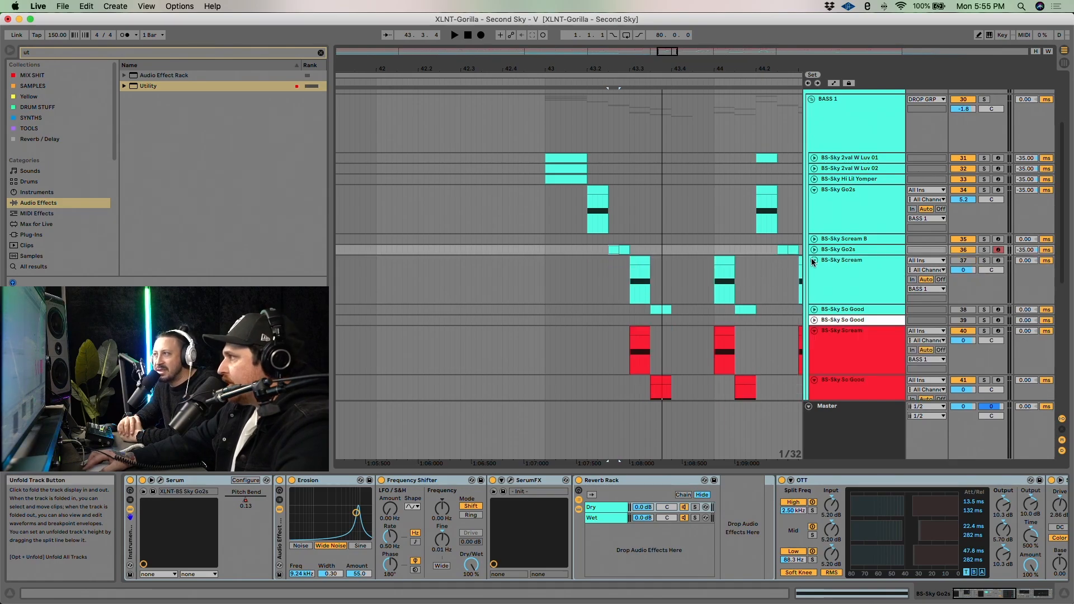
pyautogui.click(814, 261)
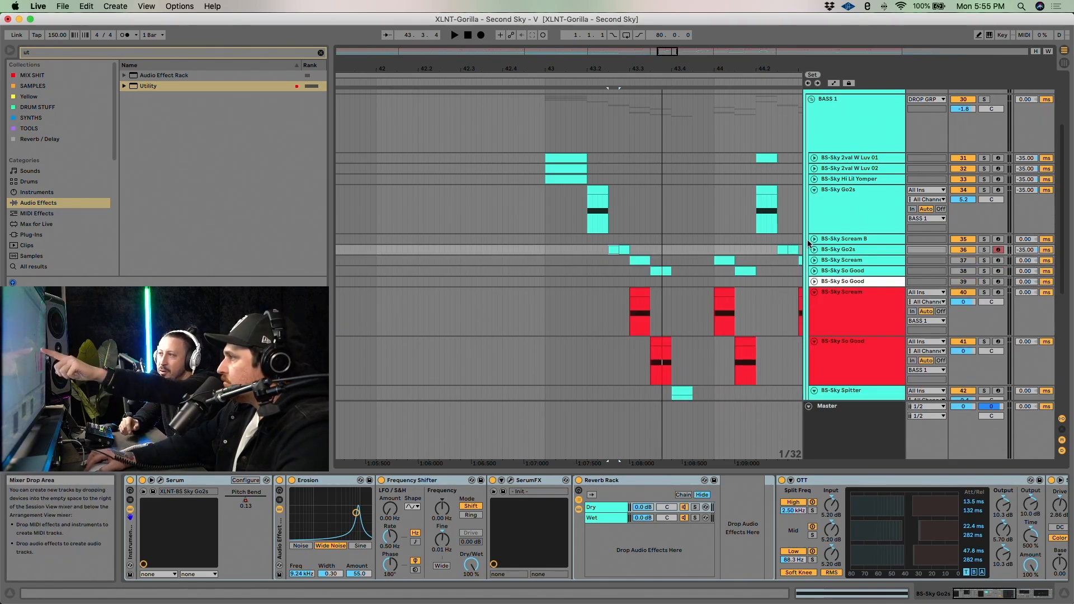
pyautogui.click(813, 260)
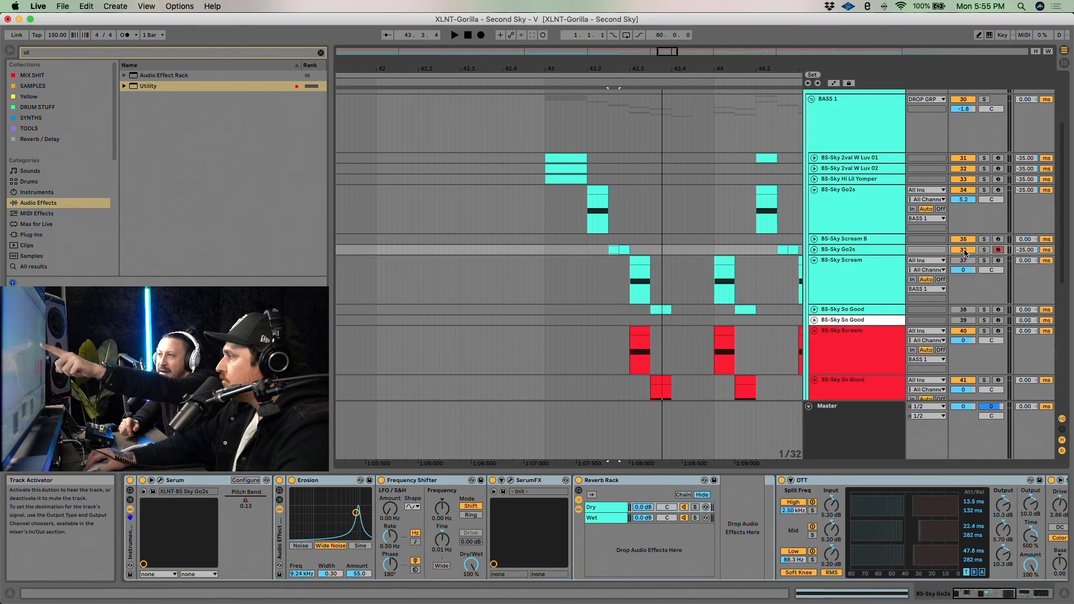
pyautogui.click(545, 238)
pyautogui.press('space')
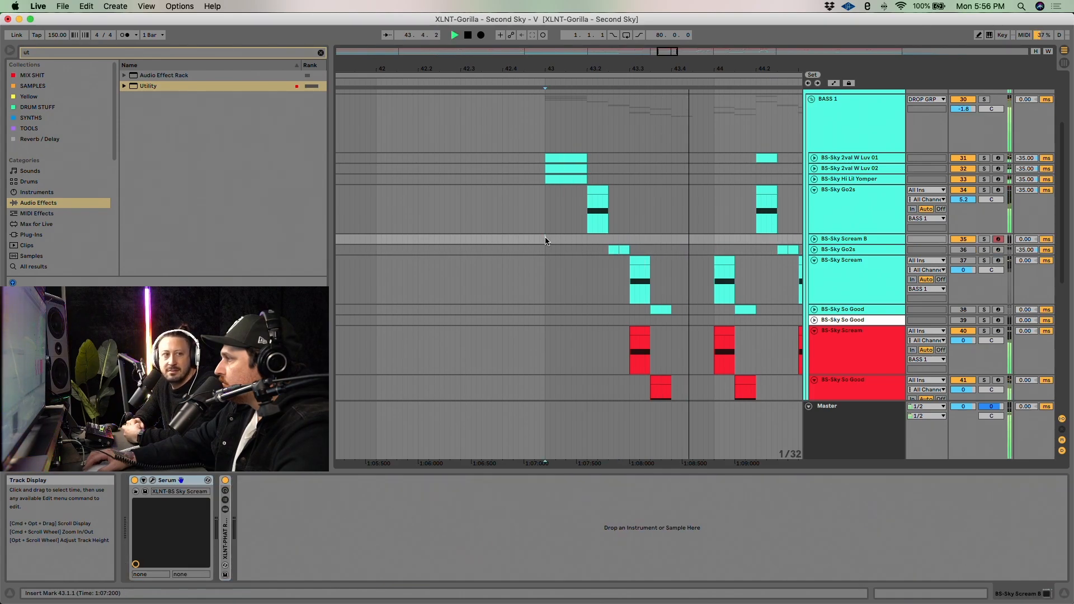
pyautogui.scroll(-5, 691, 269)
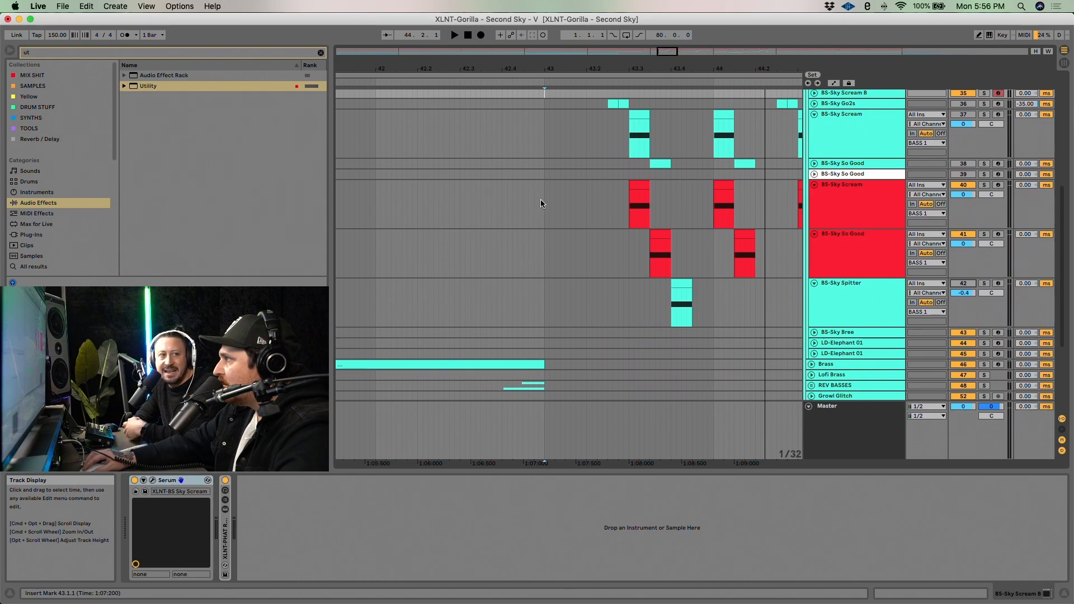
pyautogui.click(540, 200)
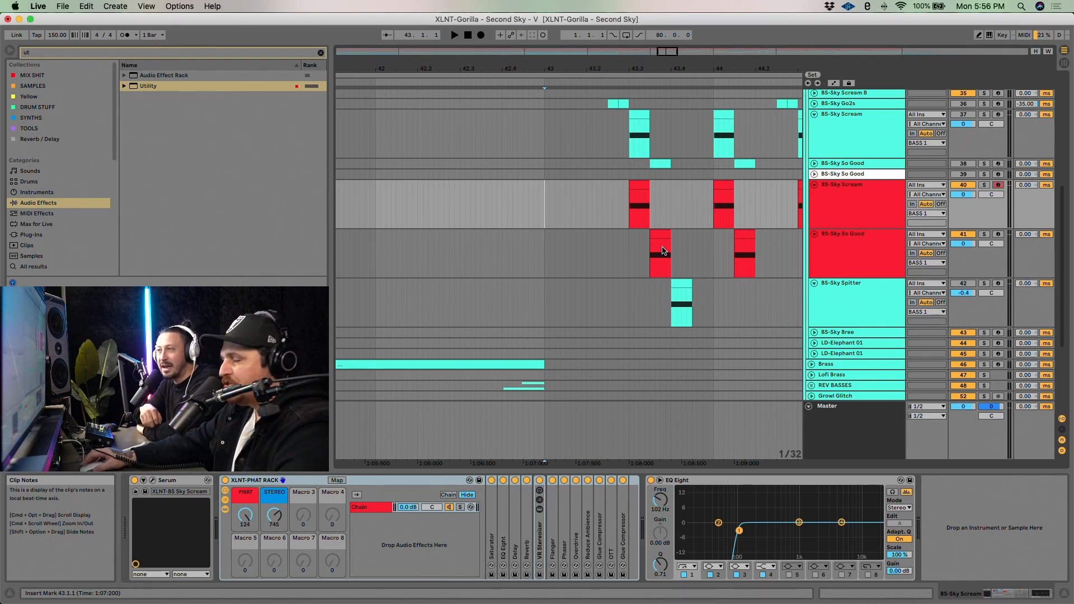
# Select the BASS 1 group and replay the drop from 43.1.1 to hear its bass layers together
pyautogui.scroll(2, 662, 248)
pyautogui.hscroll(4, 663, 247)
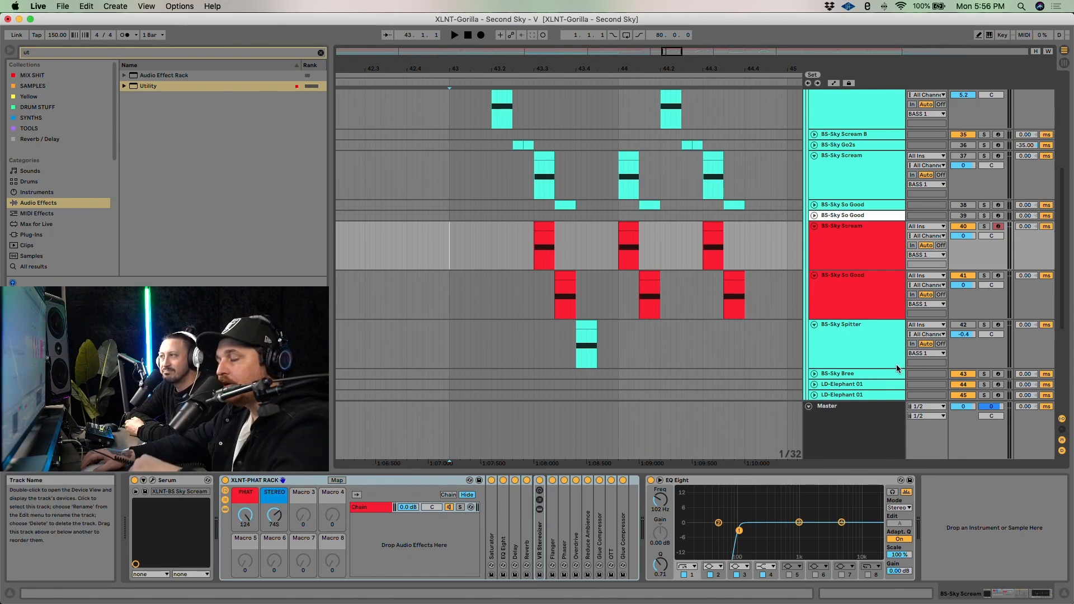
pyautogui.scroll(5, 800, 273)
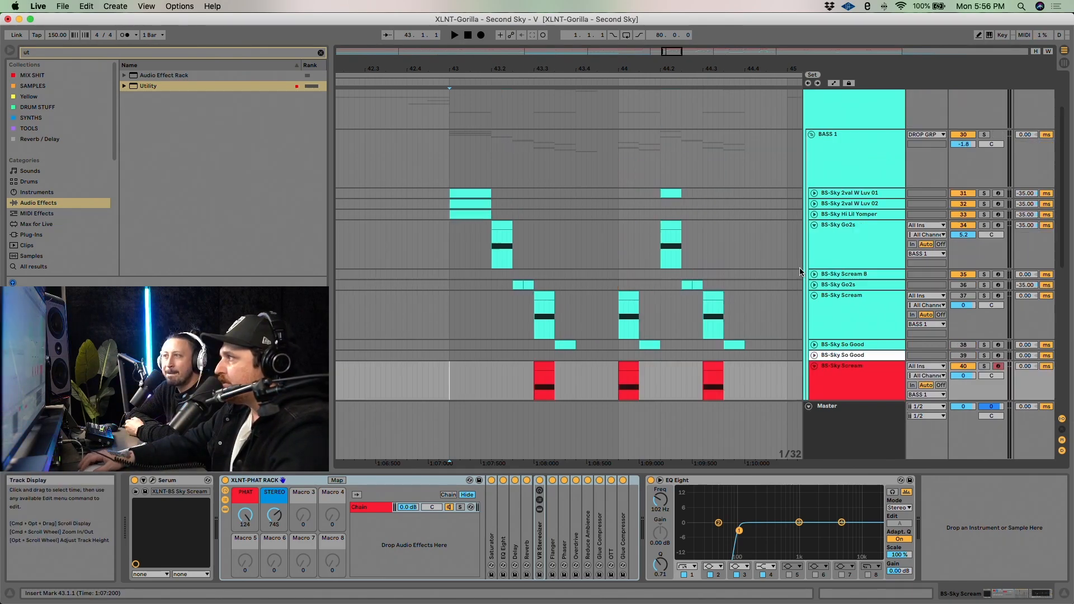
pyautogui.click(833, 183)
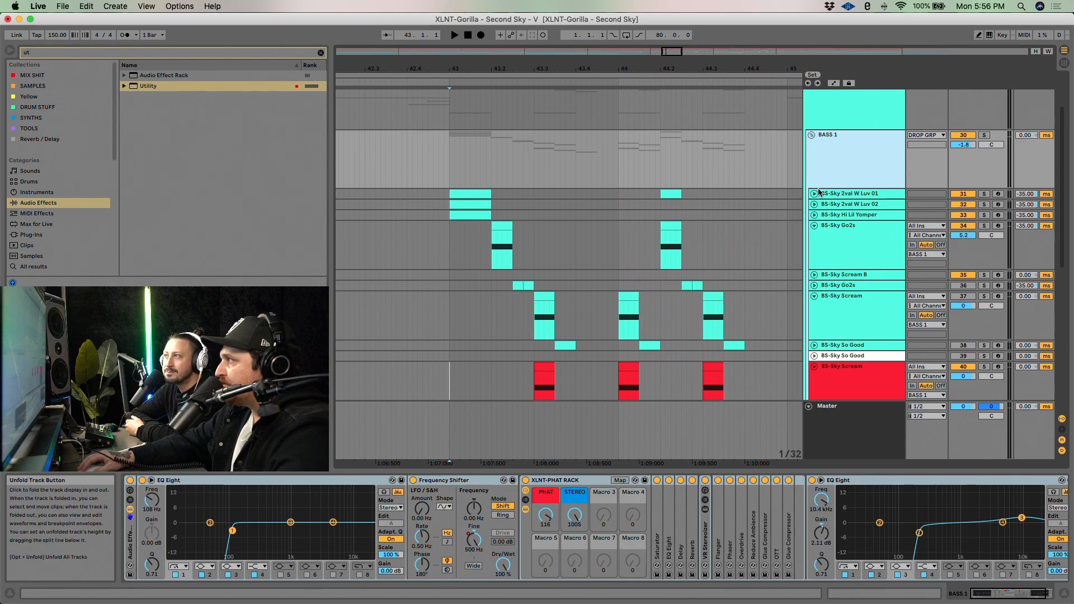
pyautogui.click(454, 185)
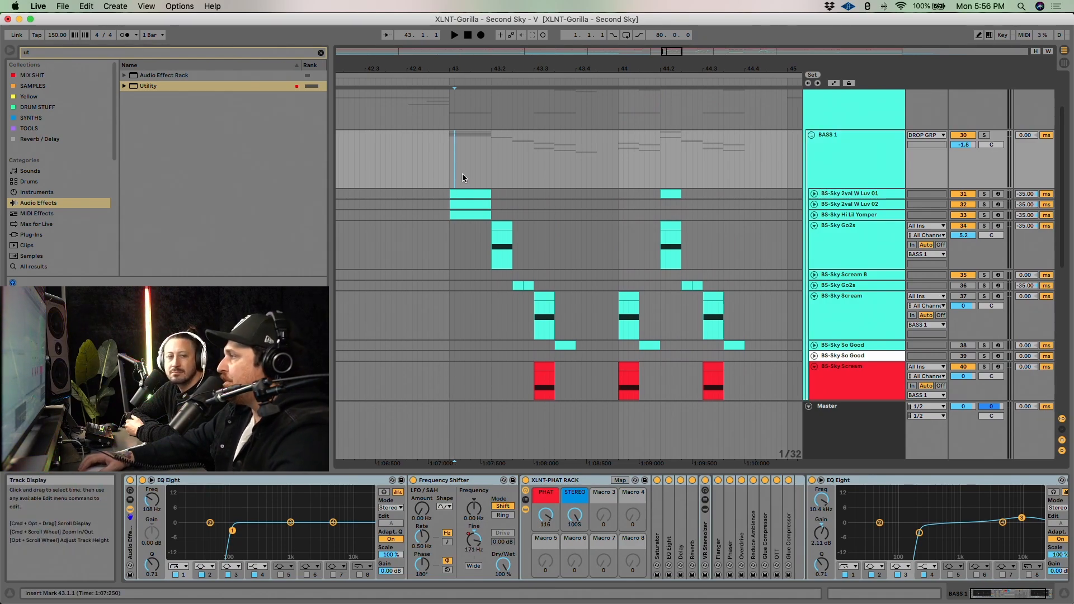
pyautogui.press('space')
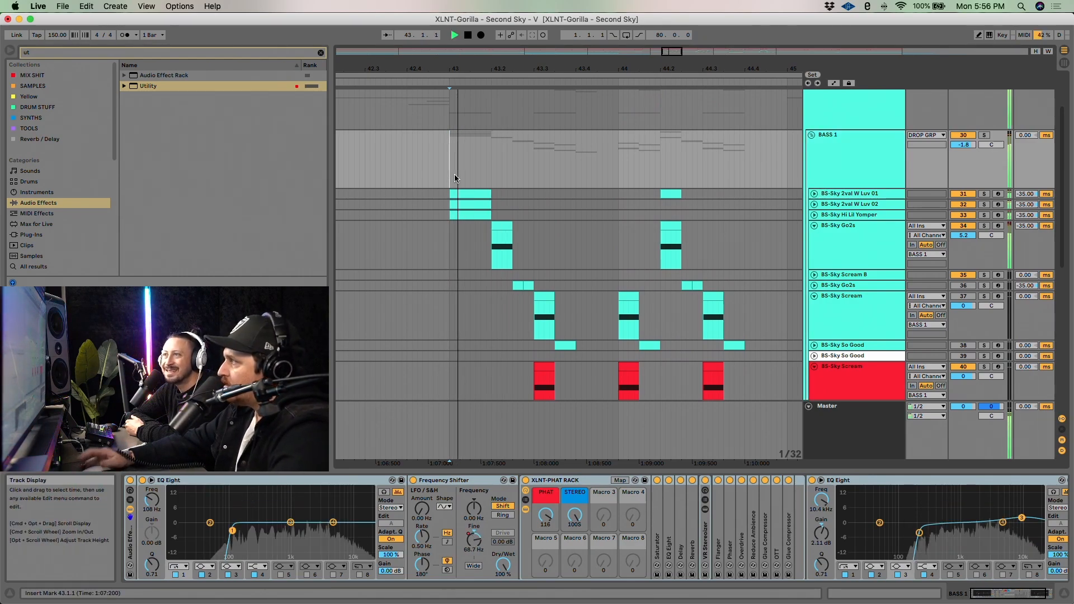
pyautogui.press('space')
pyautogui.press('space')
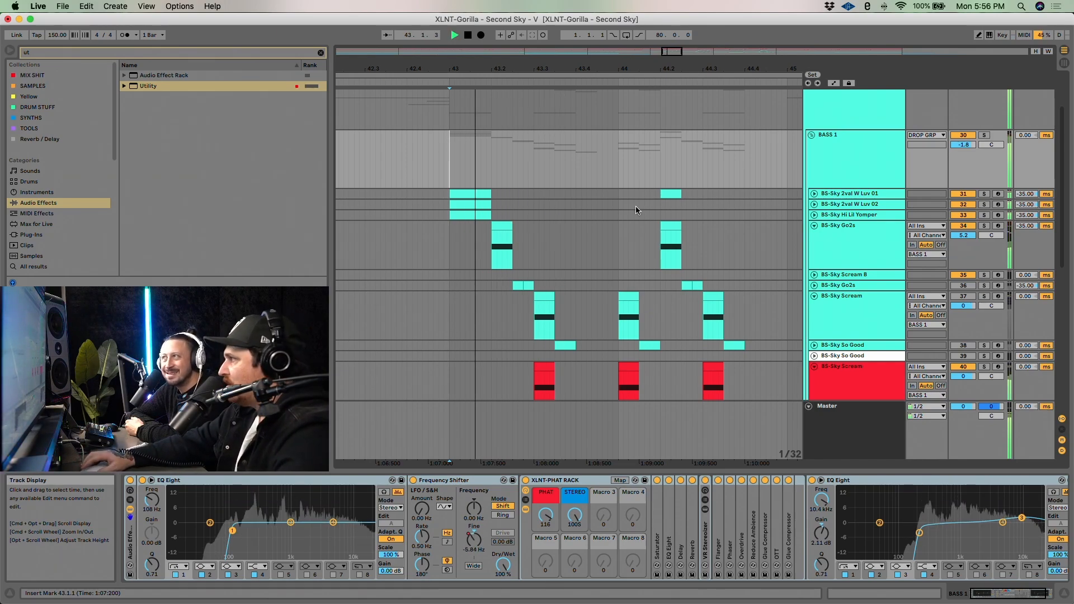
pyautogui.press('space')
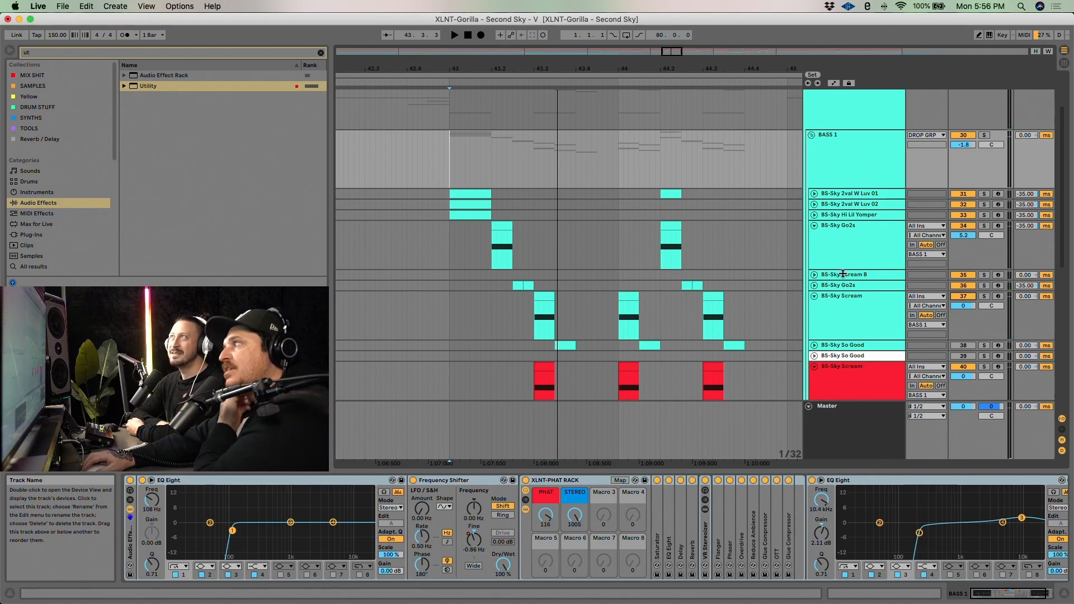
# Unfold the BS-Sky 2val W Luv 01 track, solo it and play its clip at 43.1.1
pyautogui.click(815, 194)
pyautogui.click(838, 203)
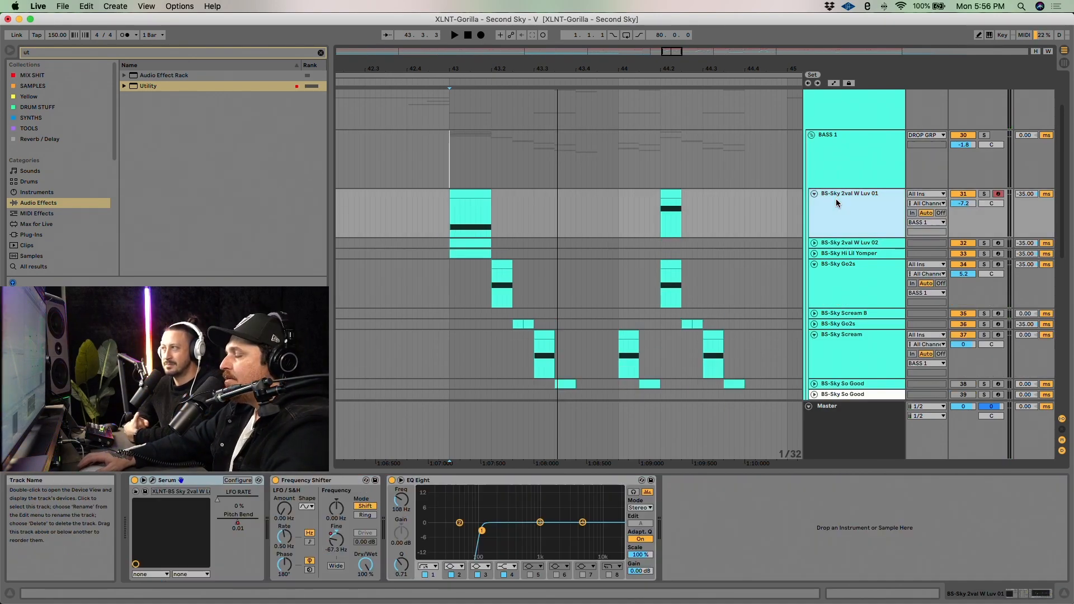
pyautogui.click(482, 190)
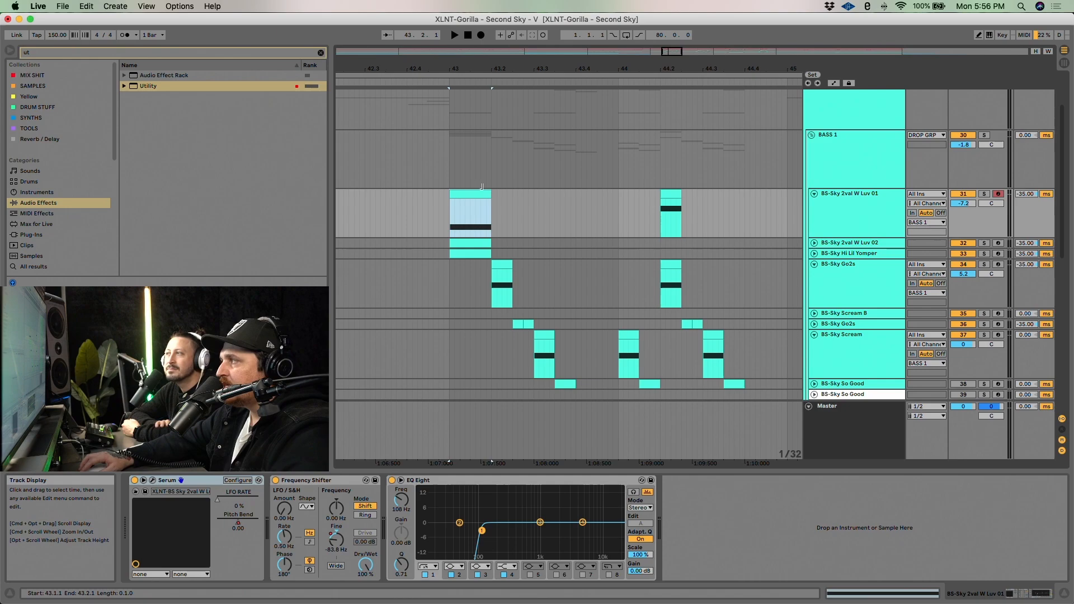
pyautogui.click(852, 211)
pyautogui.click(983, 195)
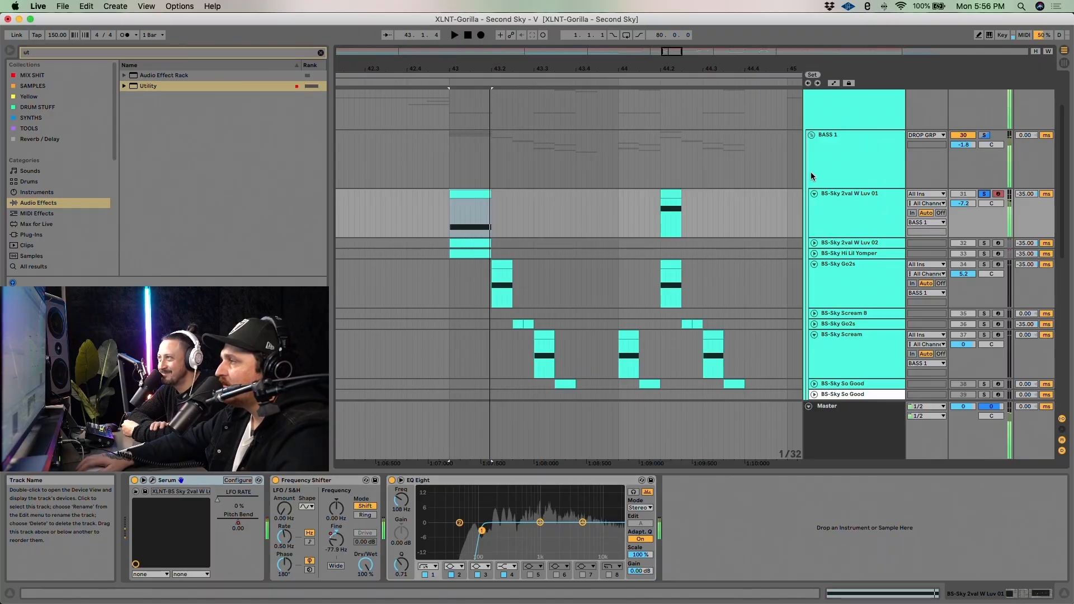
# Play the BS-Sky 2val W Luv 01 clip, comparing the sound with the Frequency Shifter off and on
pyautogui.click(834, 204)
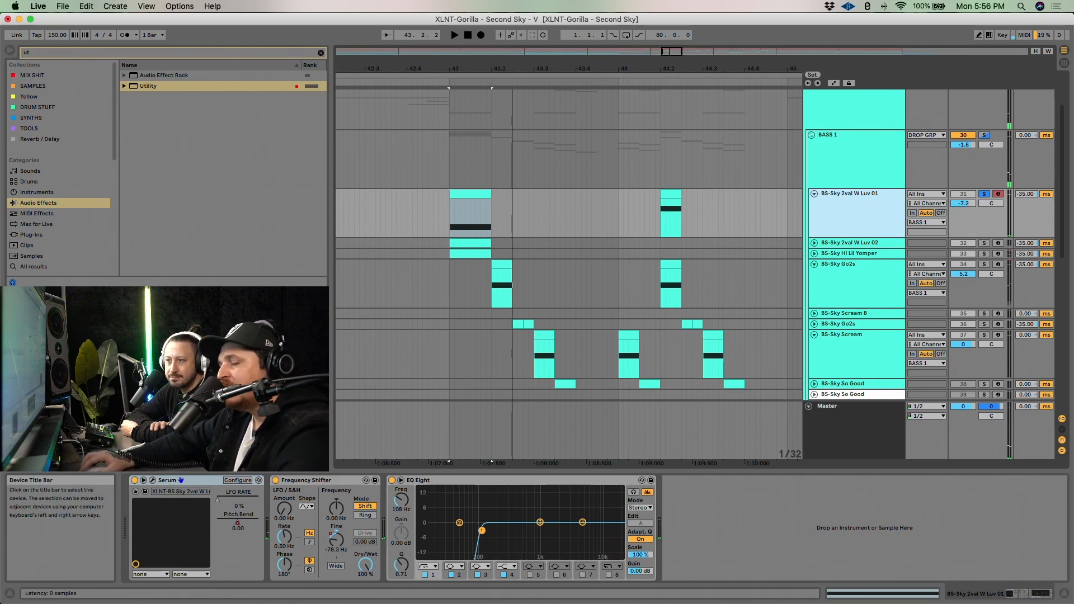
pyautogui.press('space')
pyautogui.click(276, 481)
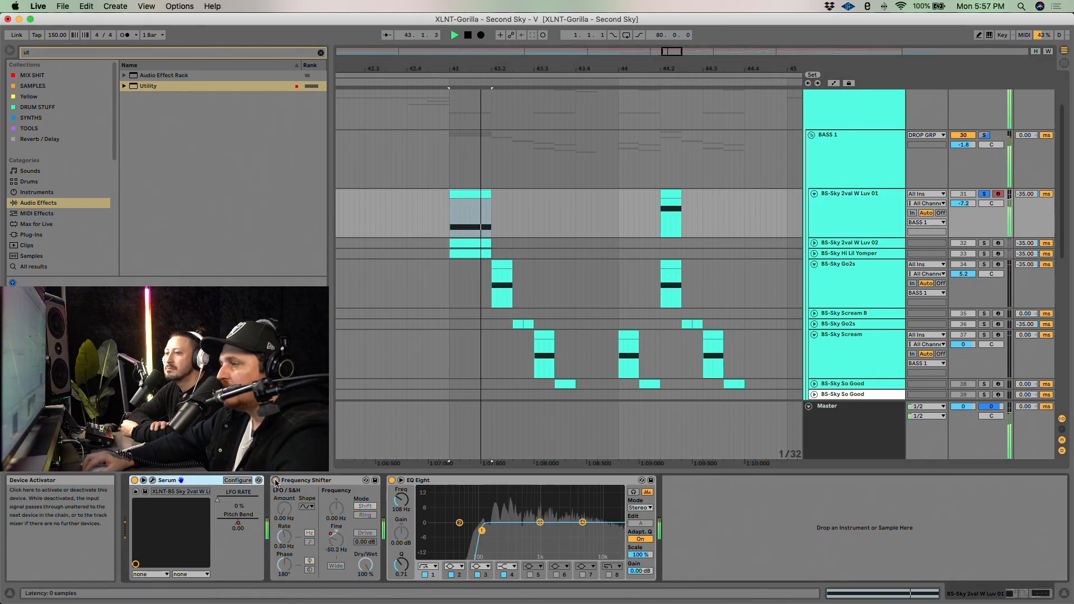
pyautogui.click(276, 481)
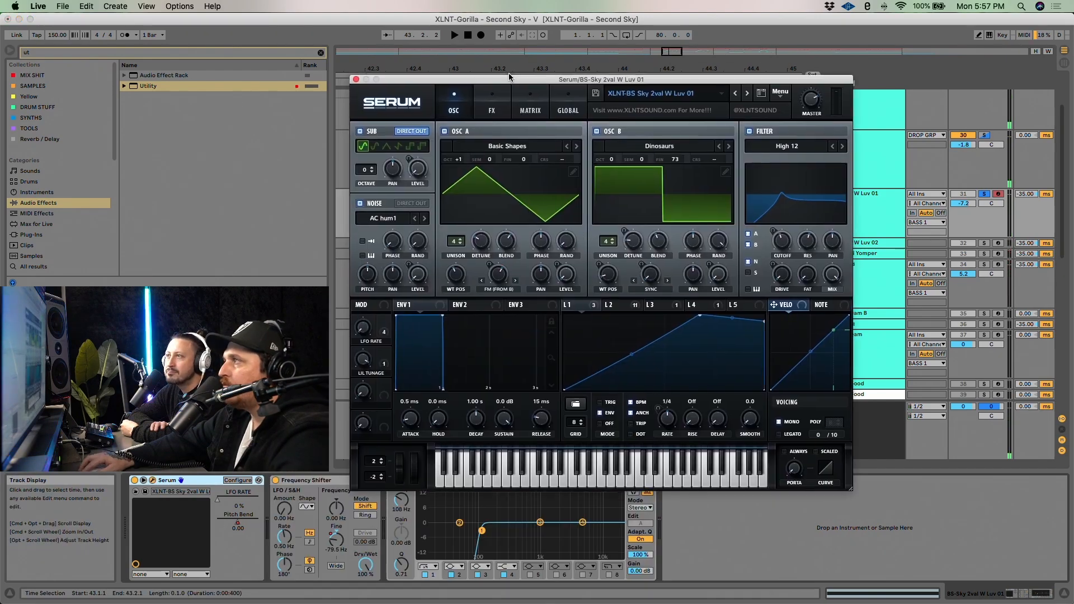
# Review the oscillators and effects of the XLNT-BS Sky 2val W Luv 01 patch in Serum and close its window
pyautogui.moveTo(511, 78); pyautogui.dragTo(509, 64)
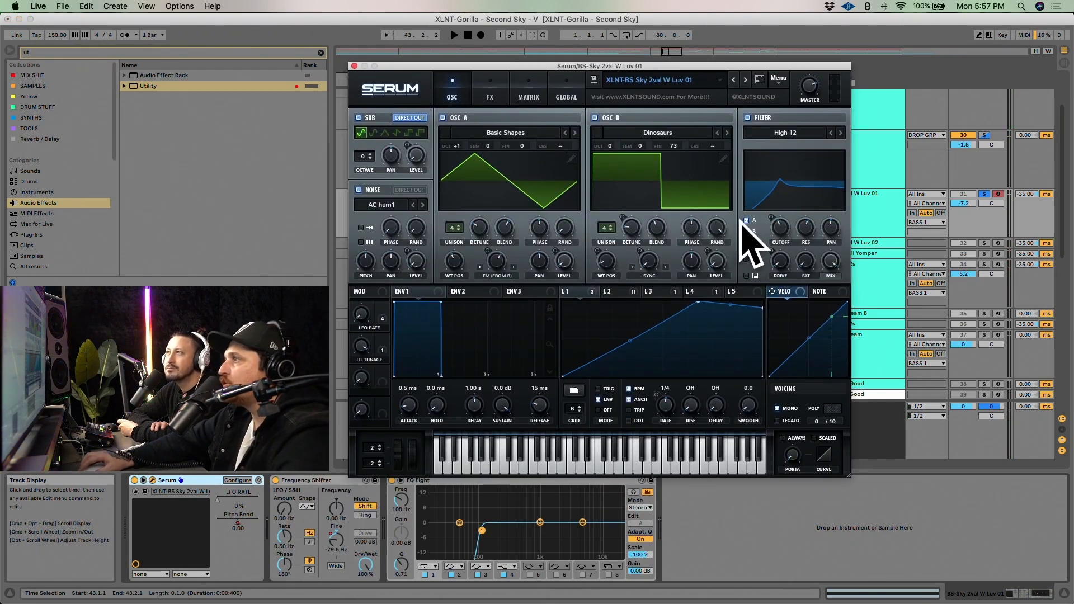
pyautogui.click(494, 87)
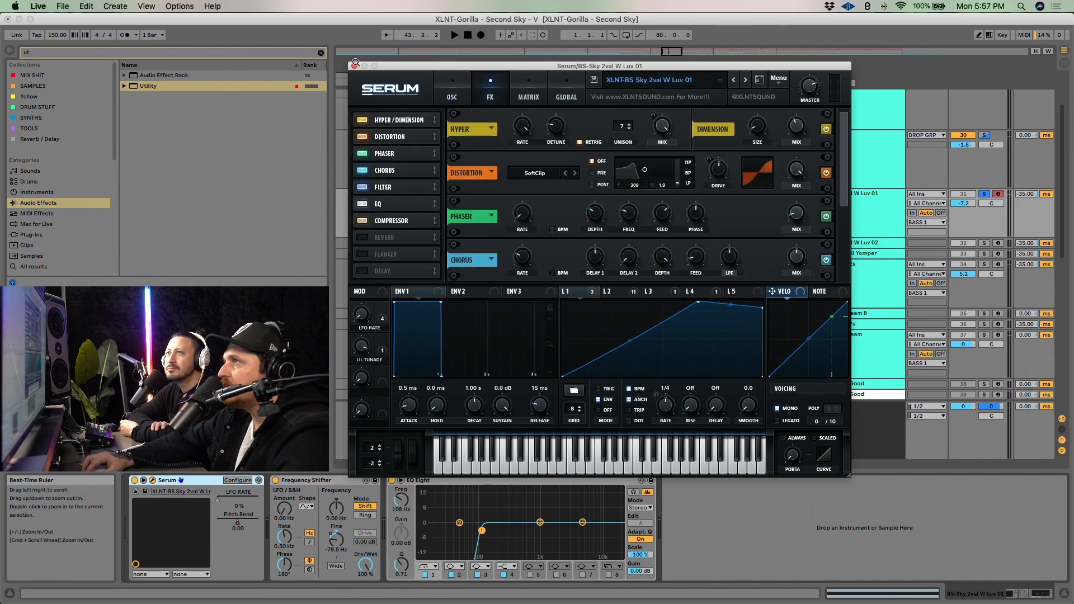
pyautogui.click(354, 66)
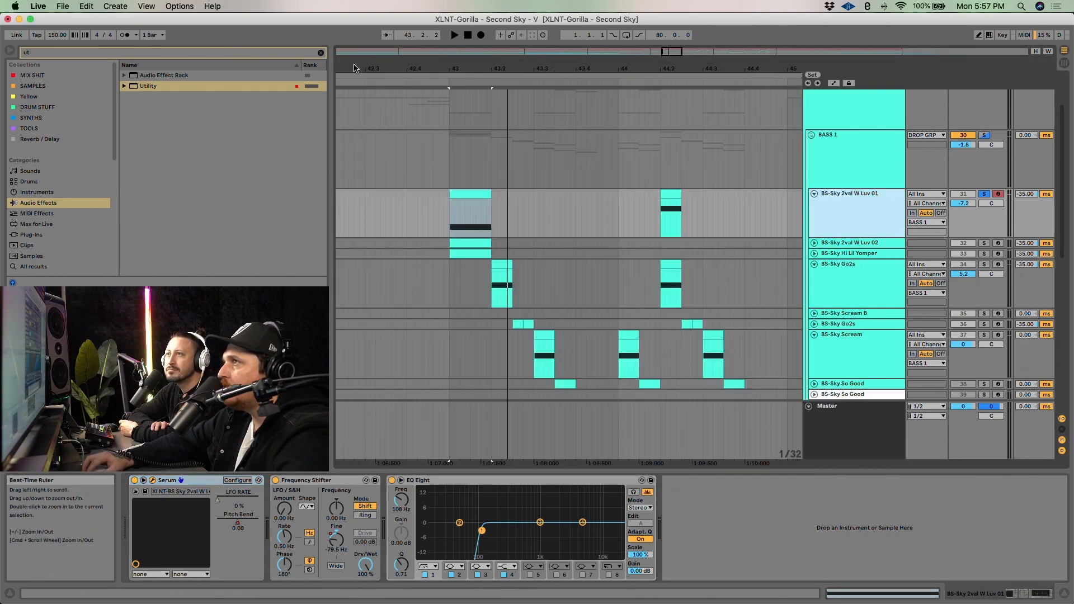
# Unfold the BS-Sky 2val W Luv 02 track, solo it and play its clip
pyautogui.click(815, 243)
pyautogui.click(833, 244)
pyautogui.click(987, 244)
pyautogui.press('space')
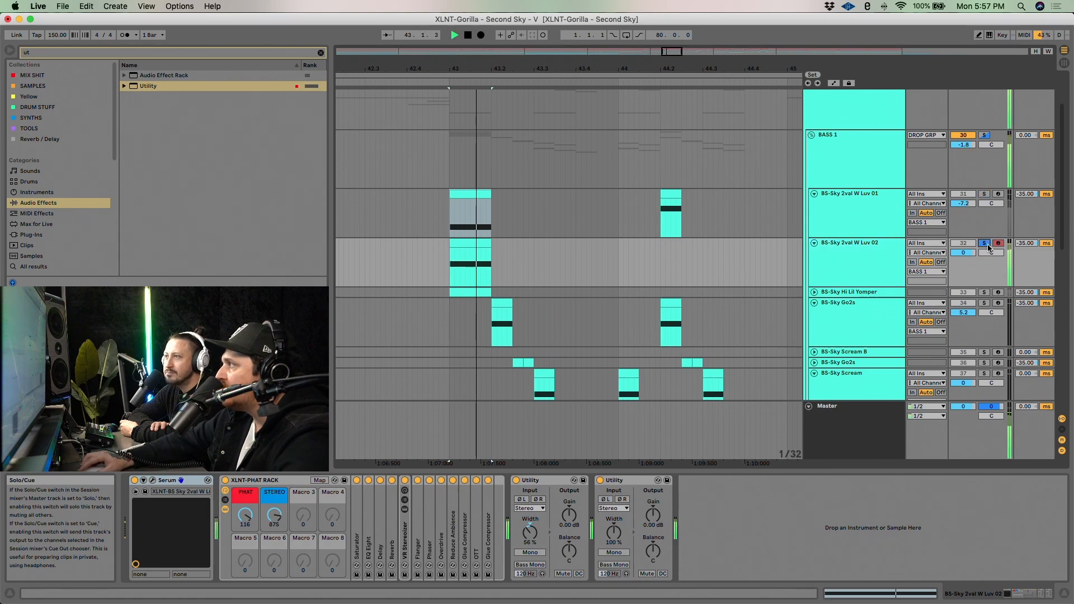
# Review the oscillators of the XLNT-BS Sky 2val W Luv 02 patch in Serum, view oscillator A's waveform in 2D during playback, and close the window
pyautogui.press('space')
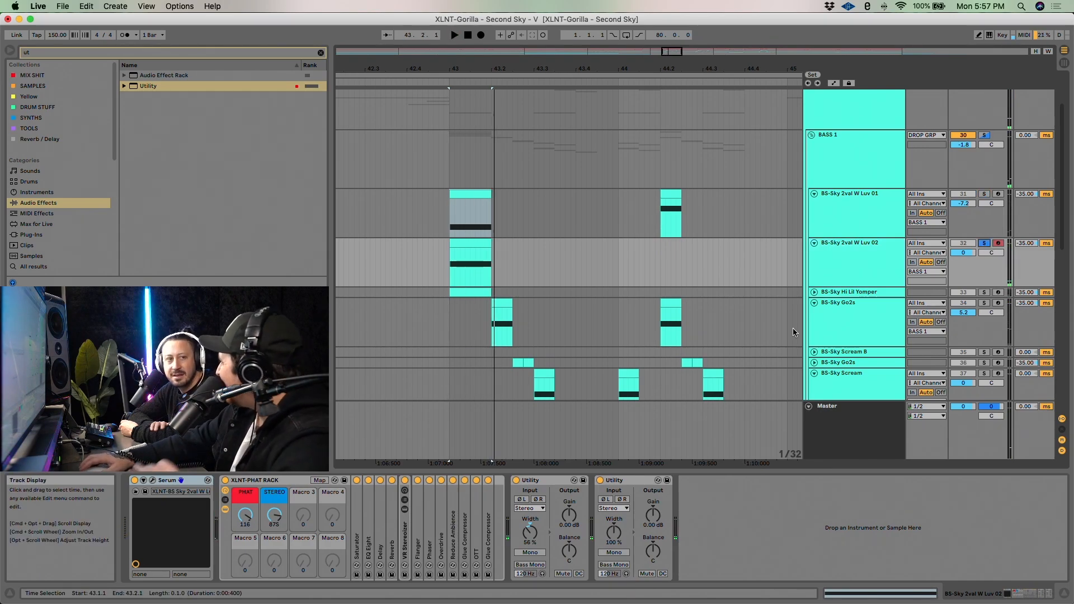
pyautogui.press('super+alt+p')
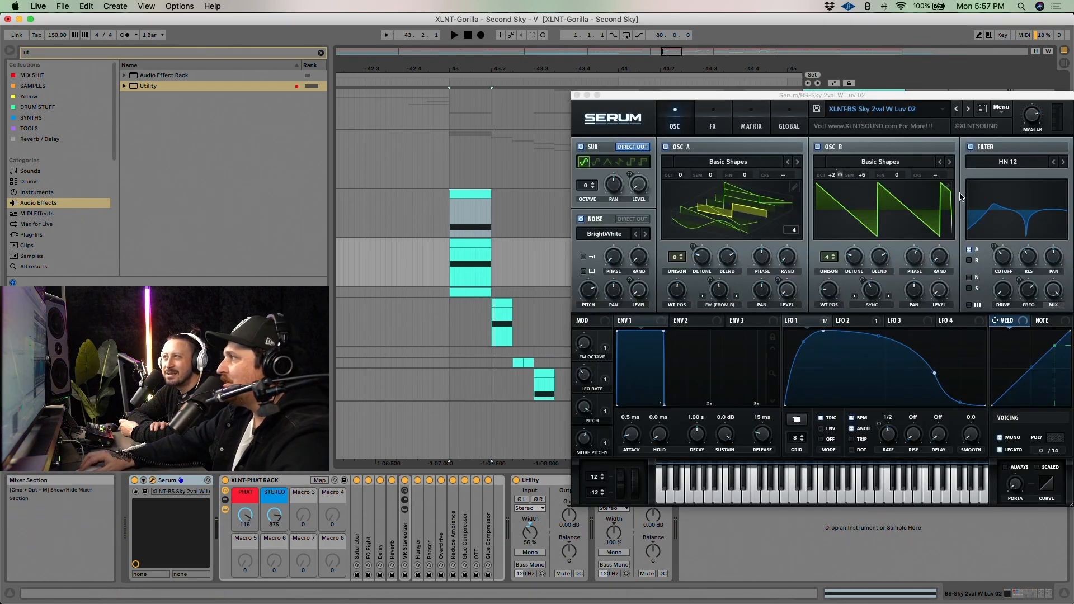
pyautogui.moveTo(854, 96); pyautogui.dragTo(708, 49)
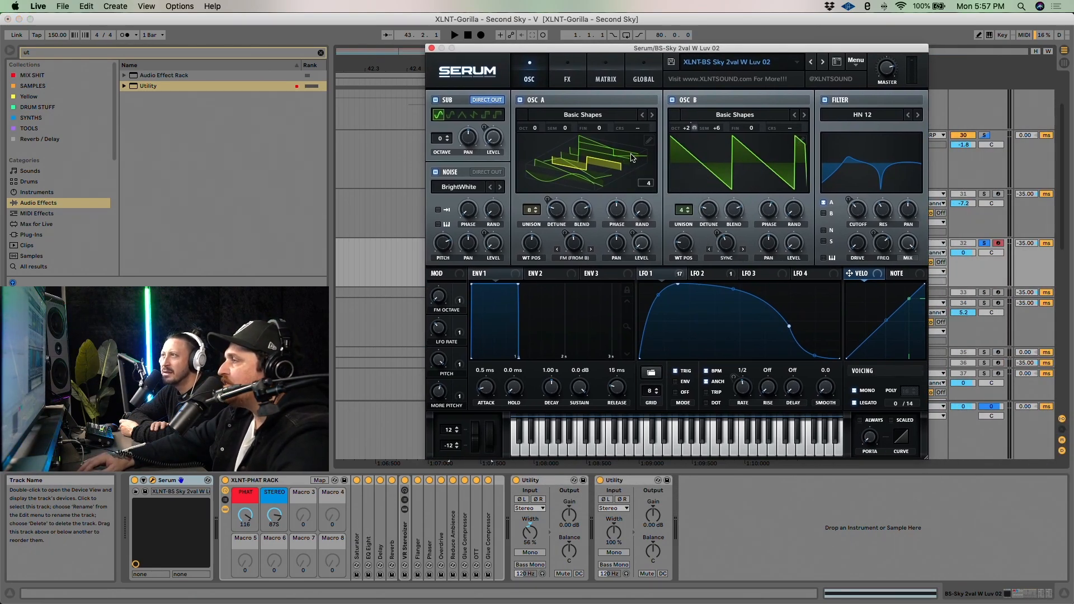
pyautogui.click(634, 160)
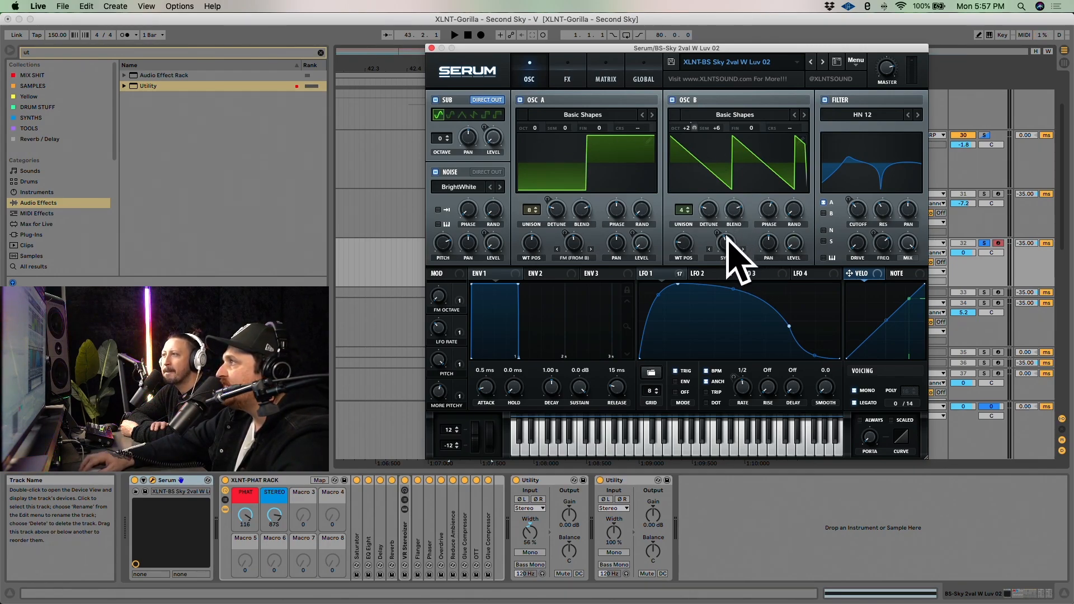
pyautogui.press('space')
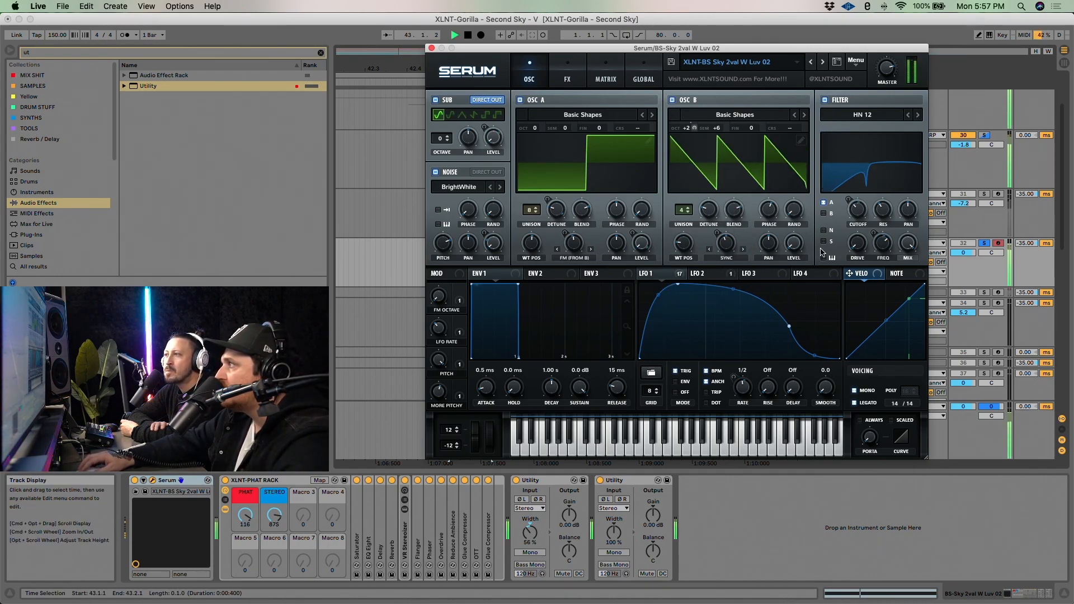
pyautogui.click(429, 49)
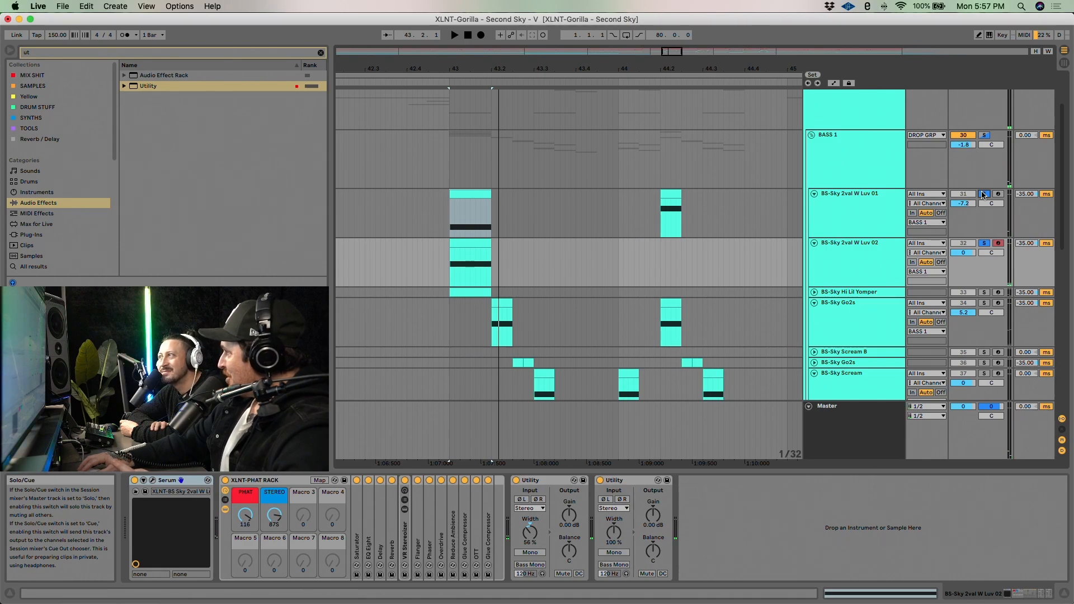
# Solo both 2val W Luv layers, inspect the notes of the BS-Sky 2val W Luv 01 clip, and return to the 02 track's devices
pyautogui.doubleClick(467, 192)
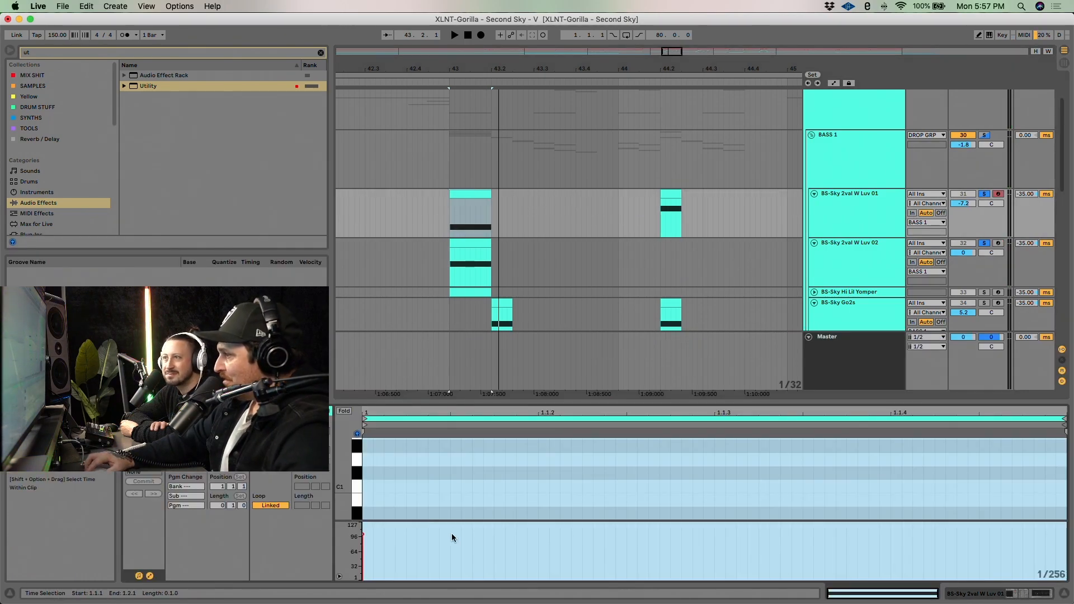
pyautogui.click(486, 268)
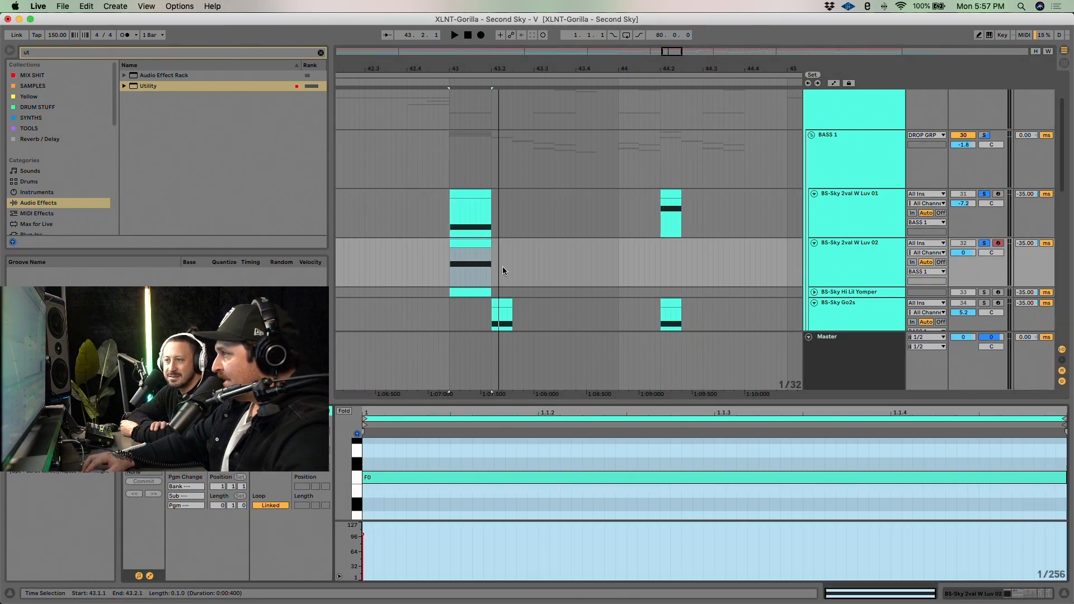
pyautogui.hotkey('shift', 'Tab')
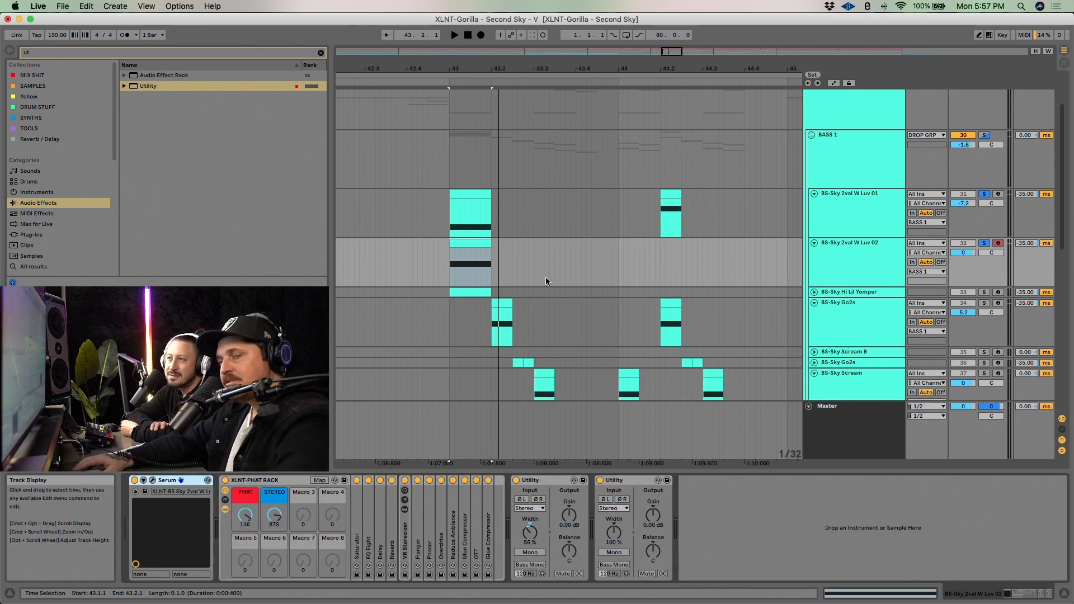
# Unfold the BS-Sky Hi Lil Yomper track, solo it and play its clip at 43.1.1
pyautogui.click(818, 295)
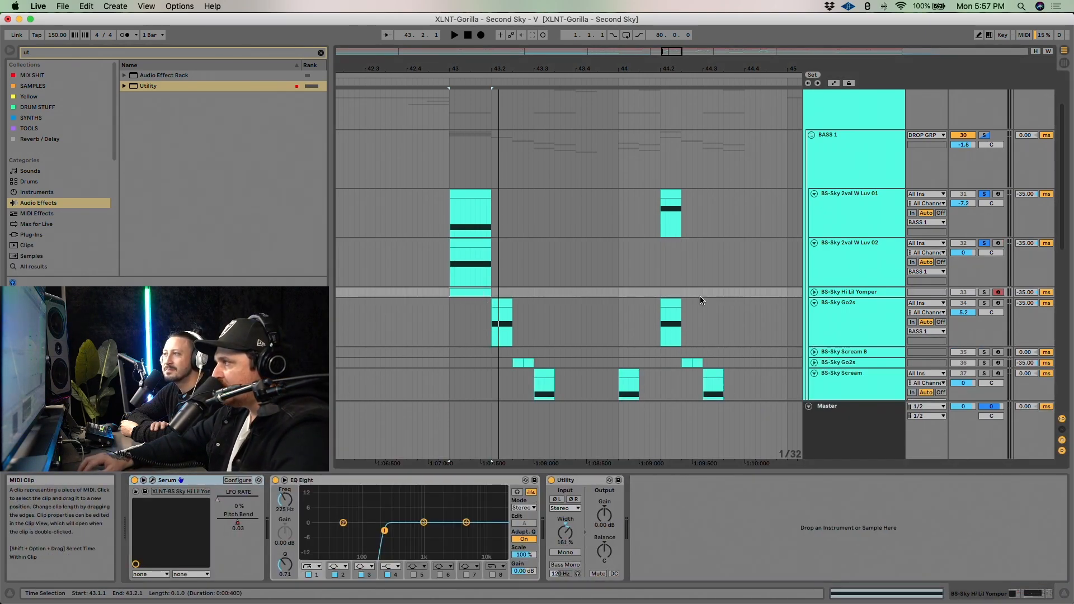
pyautogui.click(815, 293)
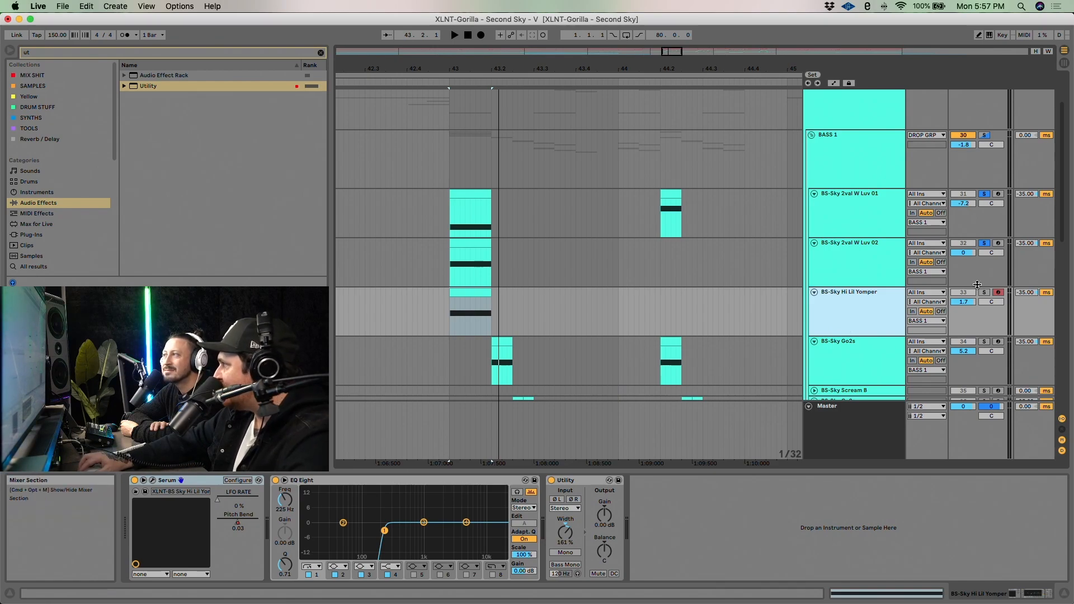
pyautogui.click(984, 292)
pyautogui.press('space')
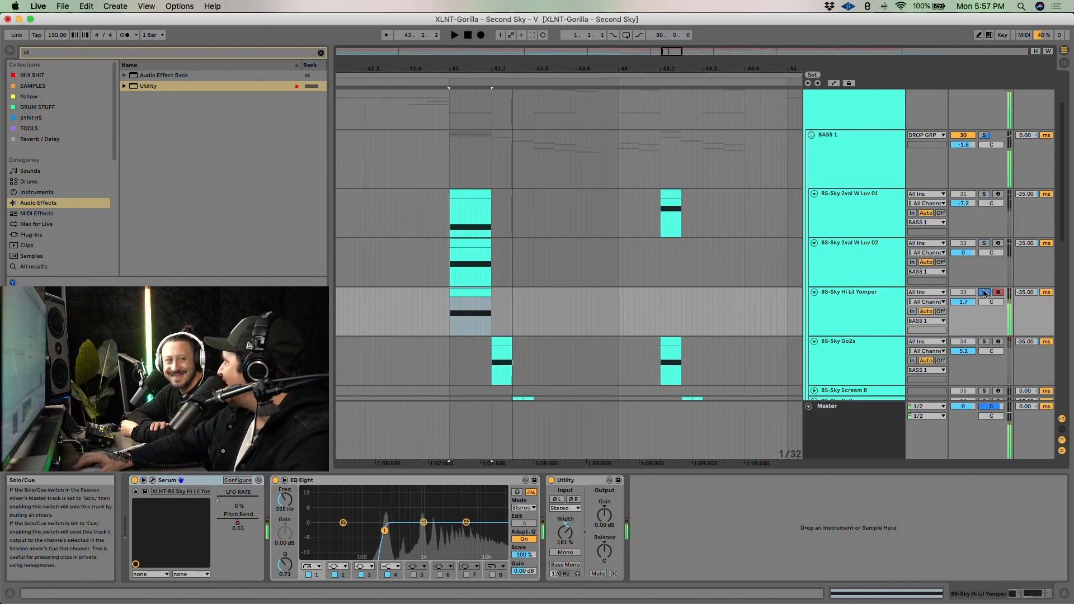
pyautogui.click(983, 292)
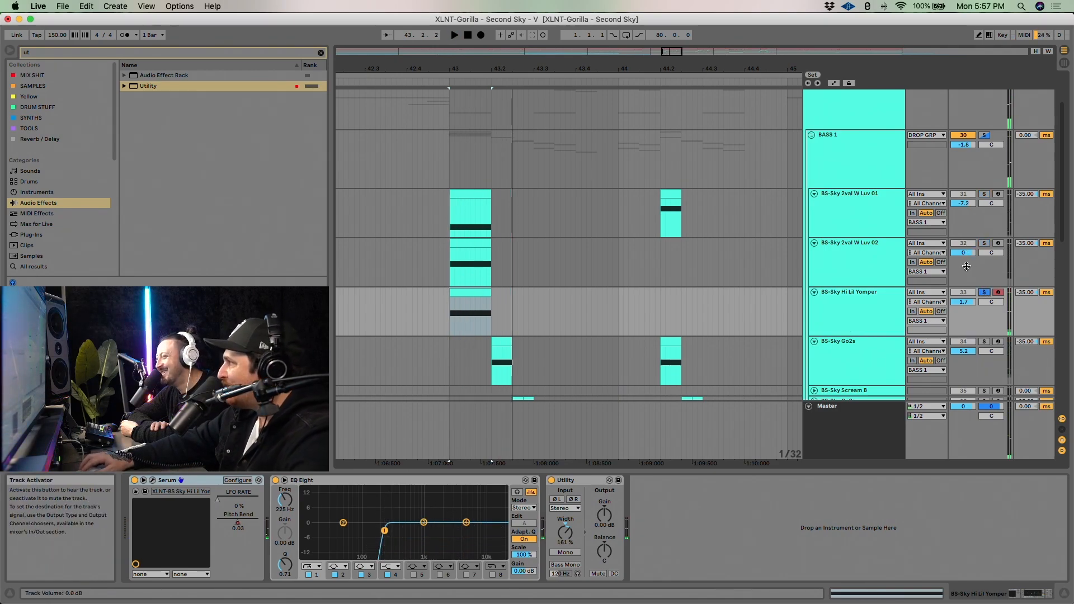
pyautogui.press('space')
pyautogui.click(985, 292)
pyautogui.press('space')
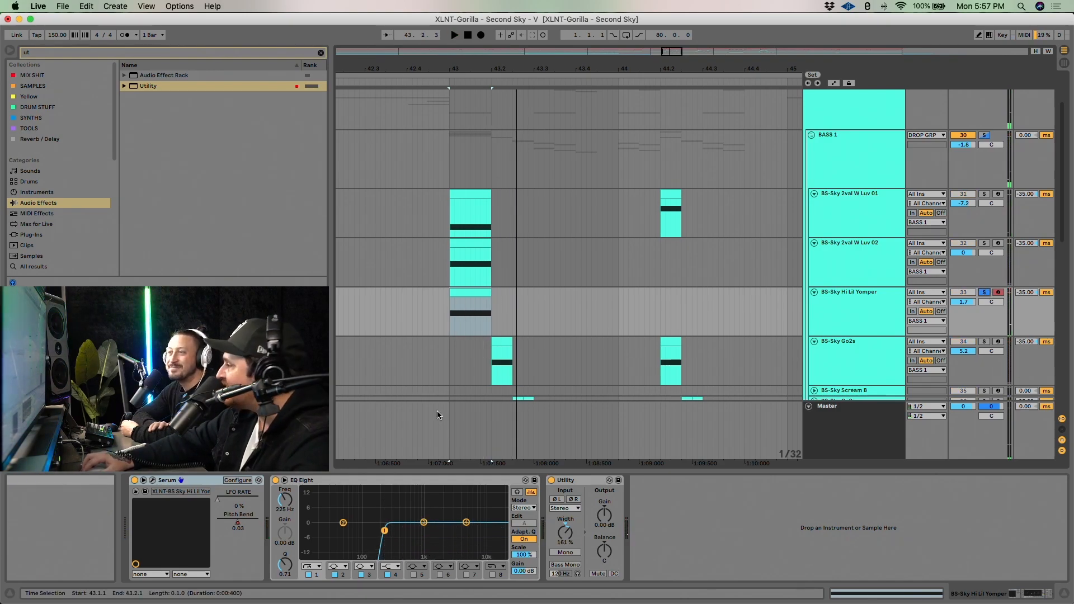
# Unsolo the BS-Sky Hi Lil Yomper track and compare the drop with that layer deactivated and active
pyautogui.click(983, 292)
pyautogui.click(968, 292)
pyautogui.press('space')
pyautogui.press('space')
pyautogui.click(968, 293)
pyautogui.press('space')
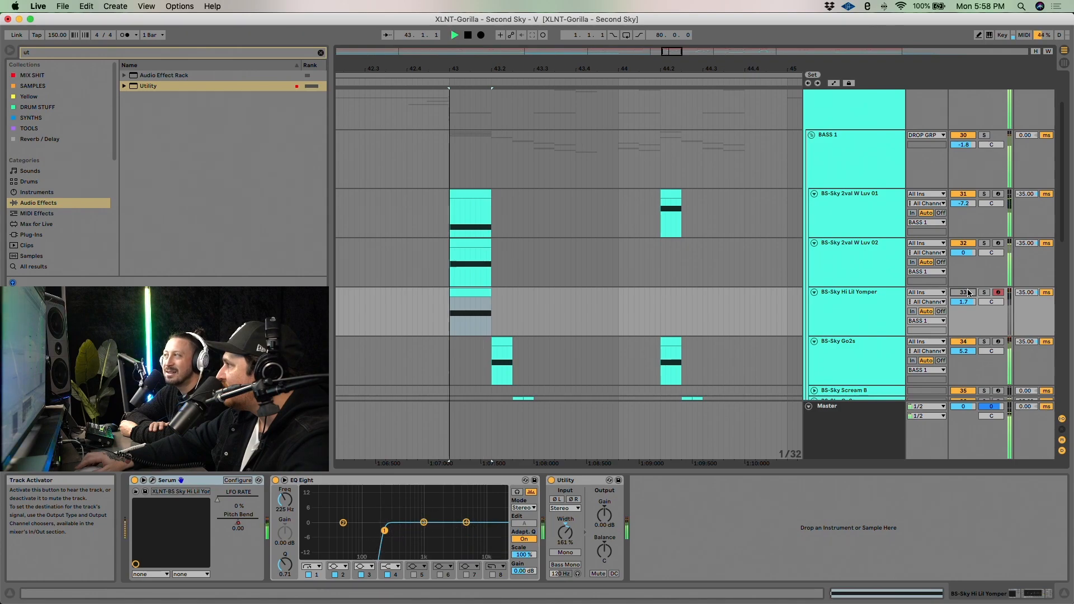
pyautogui.press('space')
pyautogui.press('space')
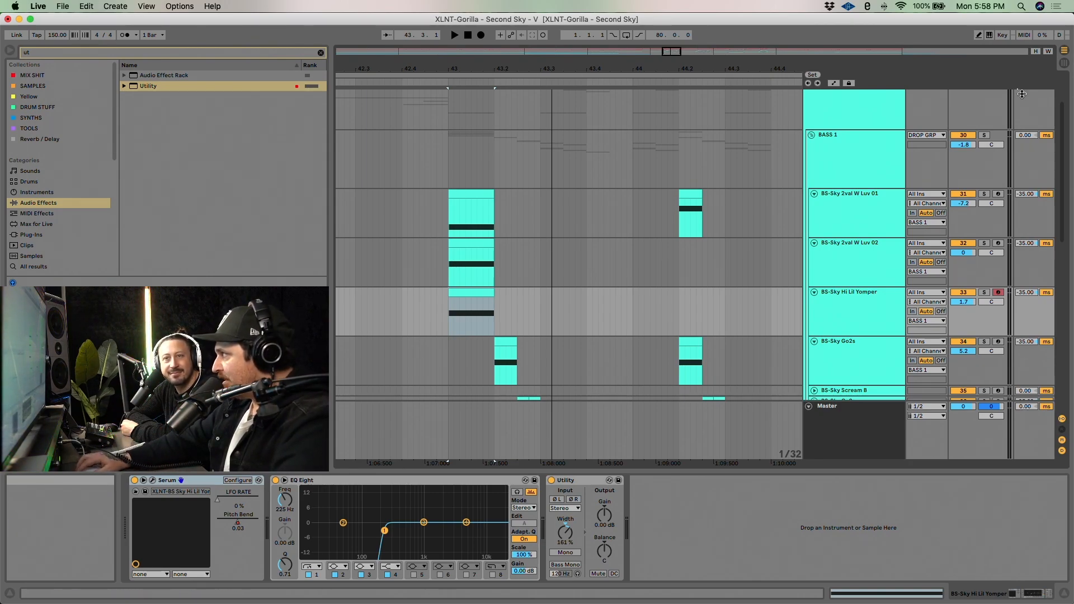
# Solo the BASS 1 group and play its combined layers from 43.1.1
pyautogui.click(984, 135)
pyautogui.press('space')
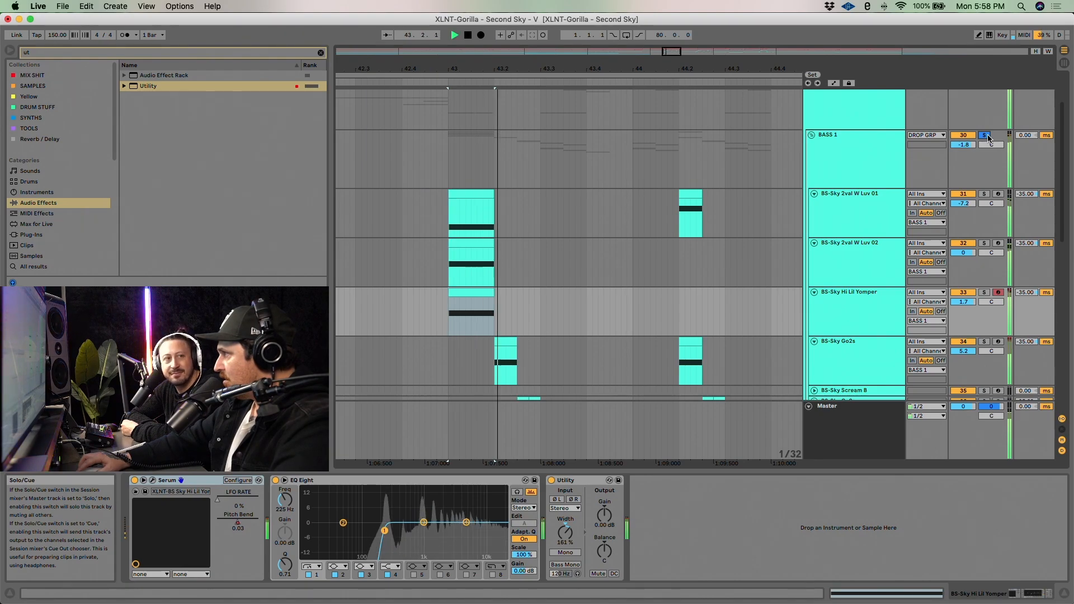
pyautogui.press('space')
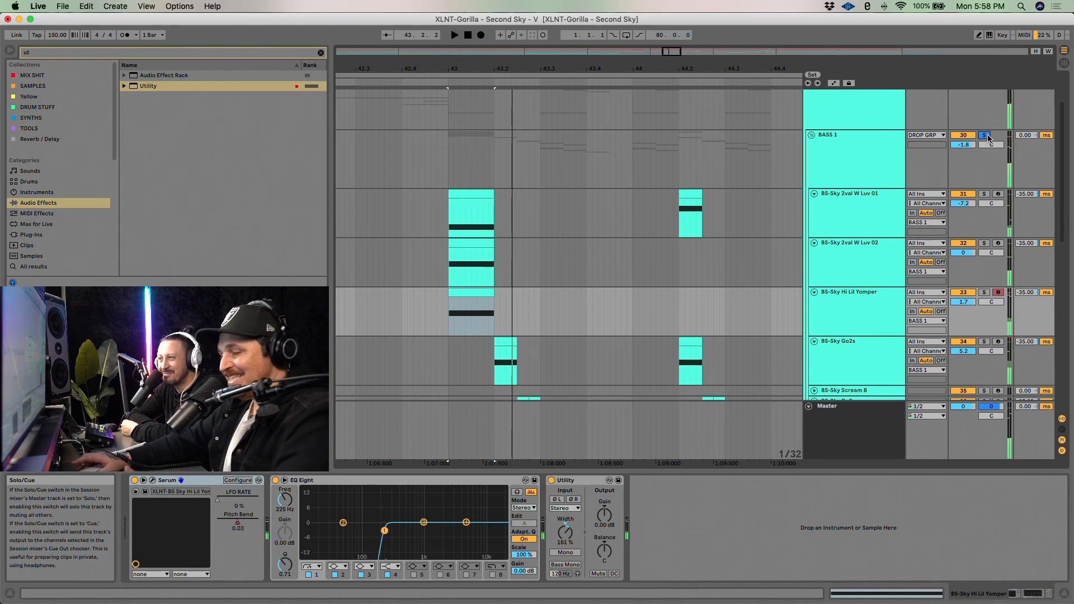
pyautogui.moveTo(584, 69); pyautogui.dragTo(582, 61)
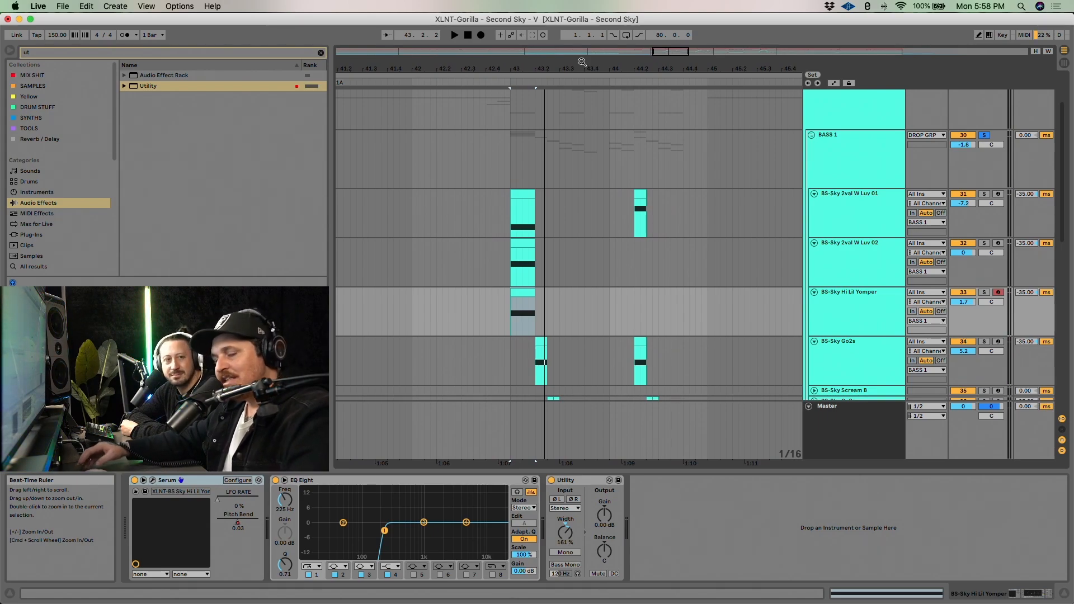